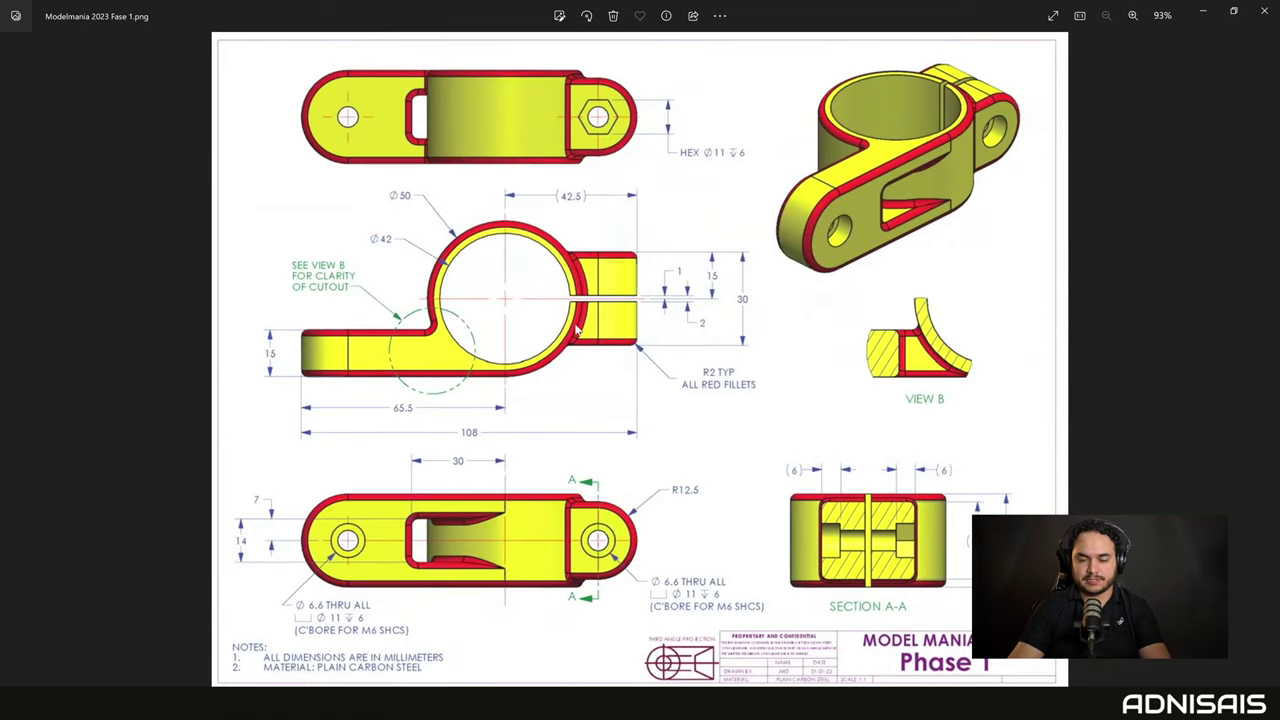
Snap the Photos window with the clamp drawing to the left half, with SOLIDWORKS on the right.
{"action": "key", "text": "super+Right"}
{"action": "mouse_move", "coordinate": [641, 341]}
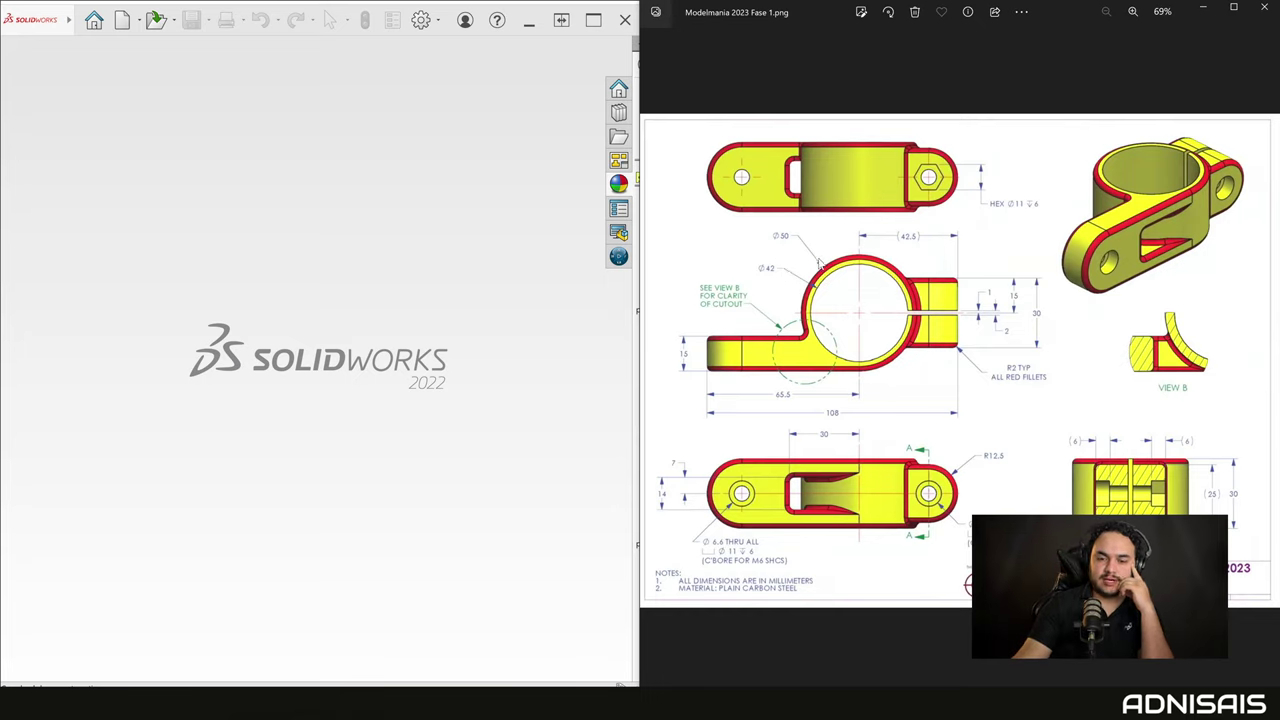
{"action": "key", "text": "super+Left"}
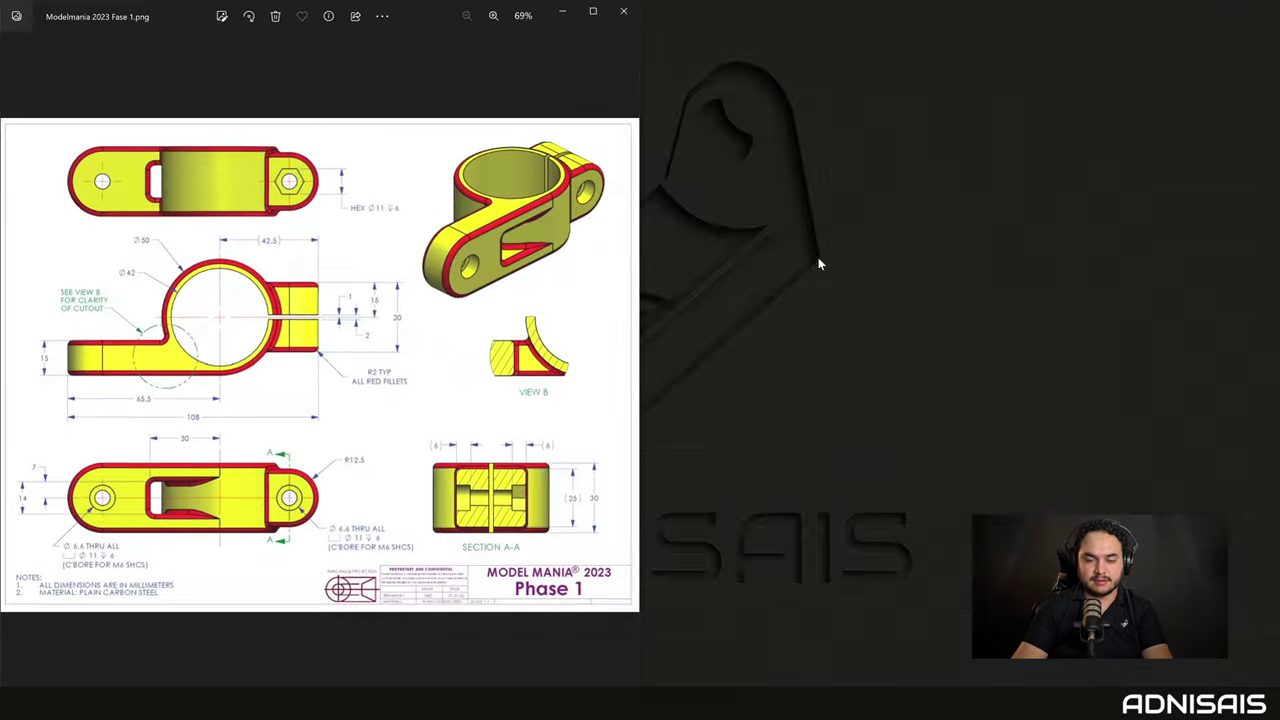
{"action": "left_click", "coordinate": [811, 176]}
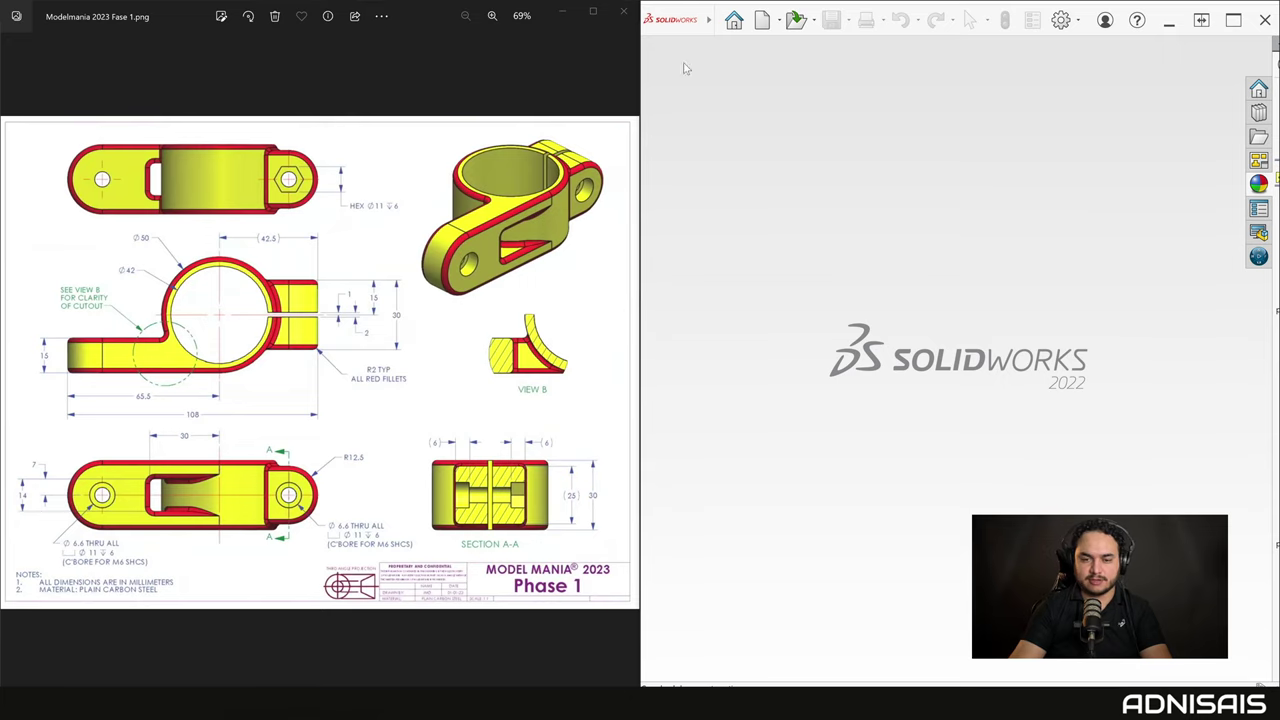
Create a new Pieza document and start a sketch on the Alzado plane.
{"action": "left_click", "coordinate": [761, 20]}
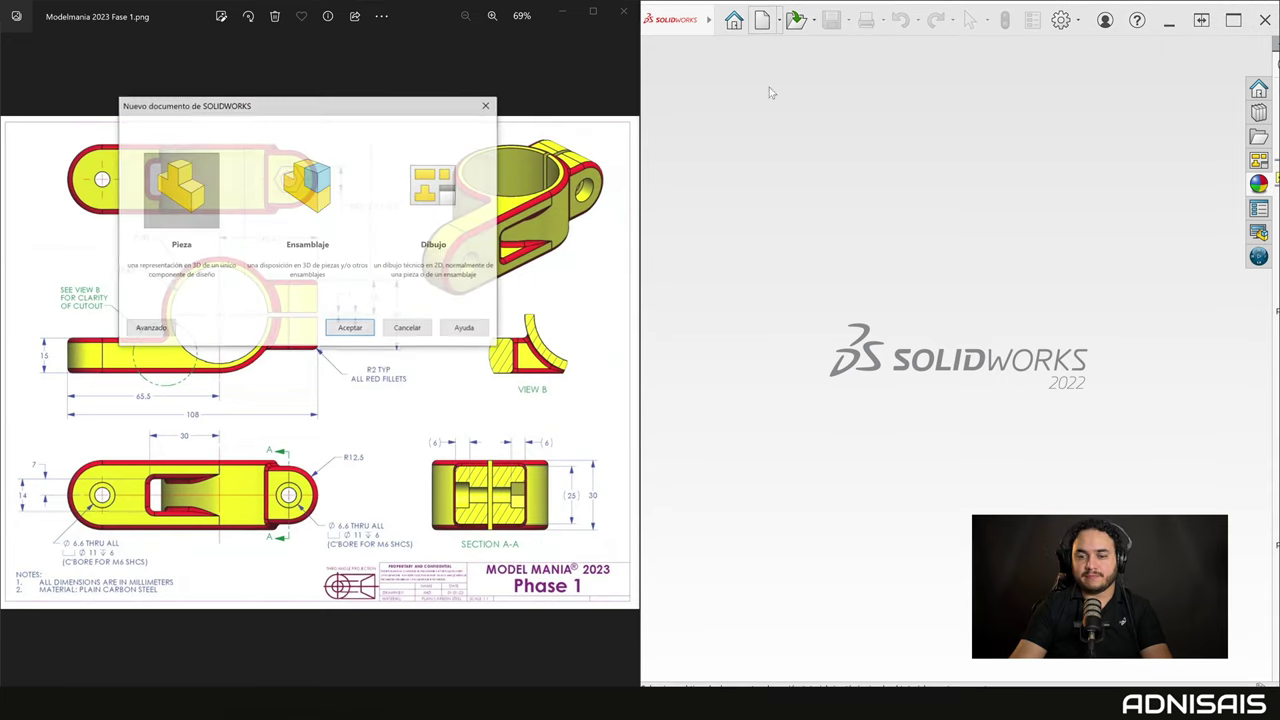
{"action": "left_click", "coordinate": [353, 324]}
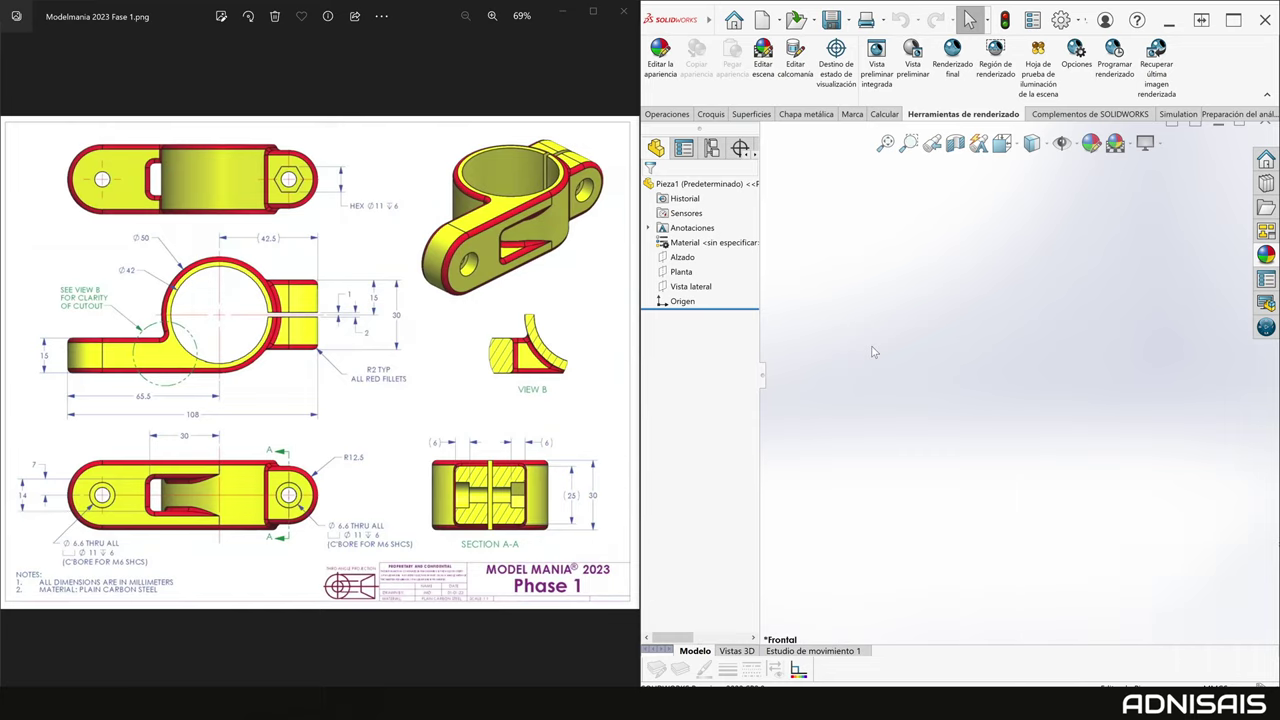
{"action": "left_click", "coordinate": [686, 259]}
{"action": "left_click", "coordinate": [682, 272]}
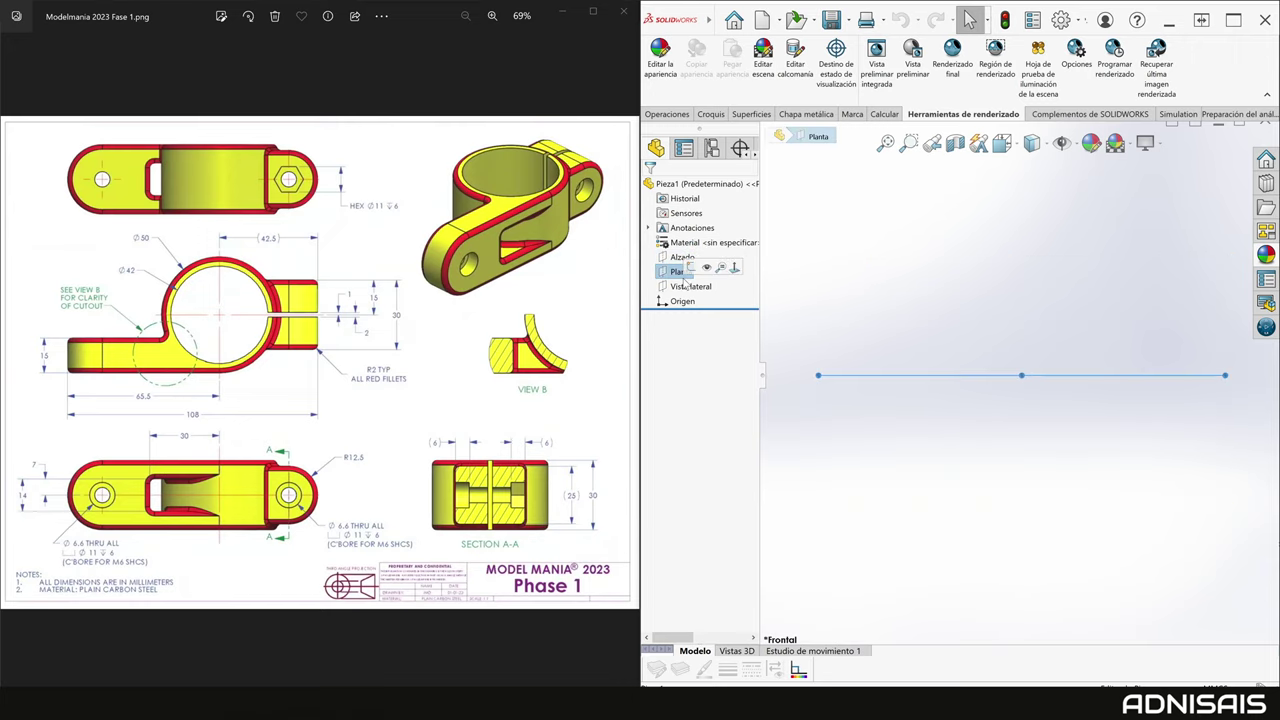
{"action": "left_click", "coordinate": [682, 257]}
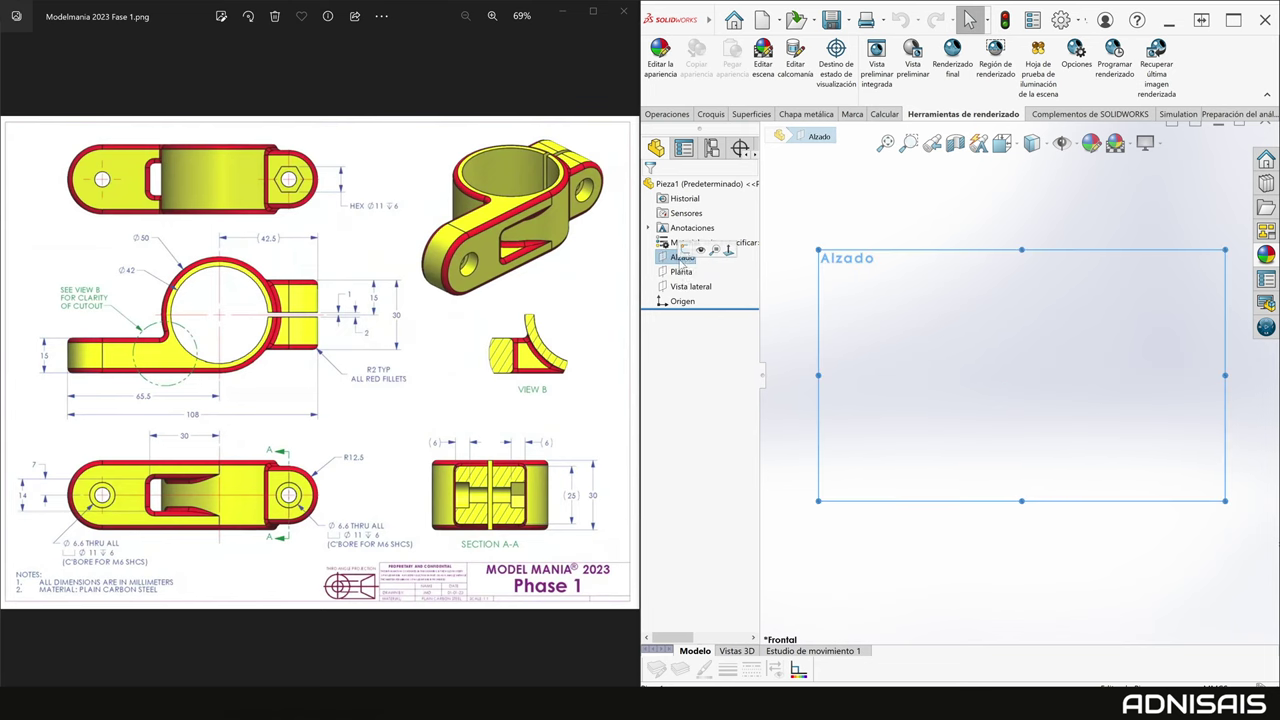
{"action": "left_click", "coordinate": [731, 250]}
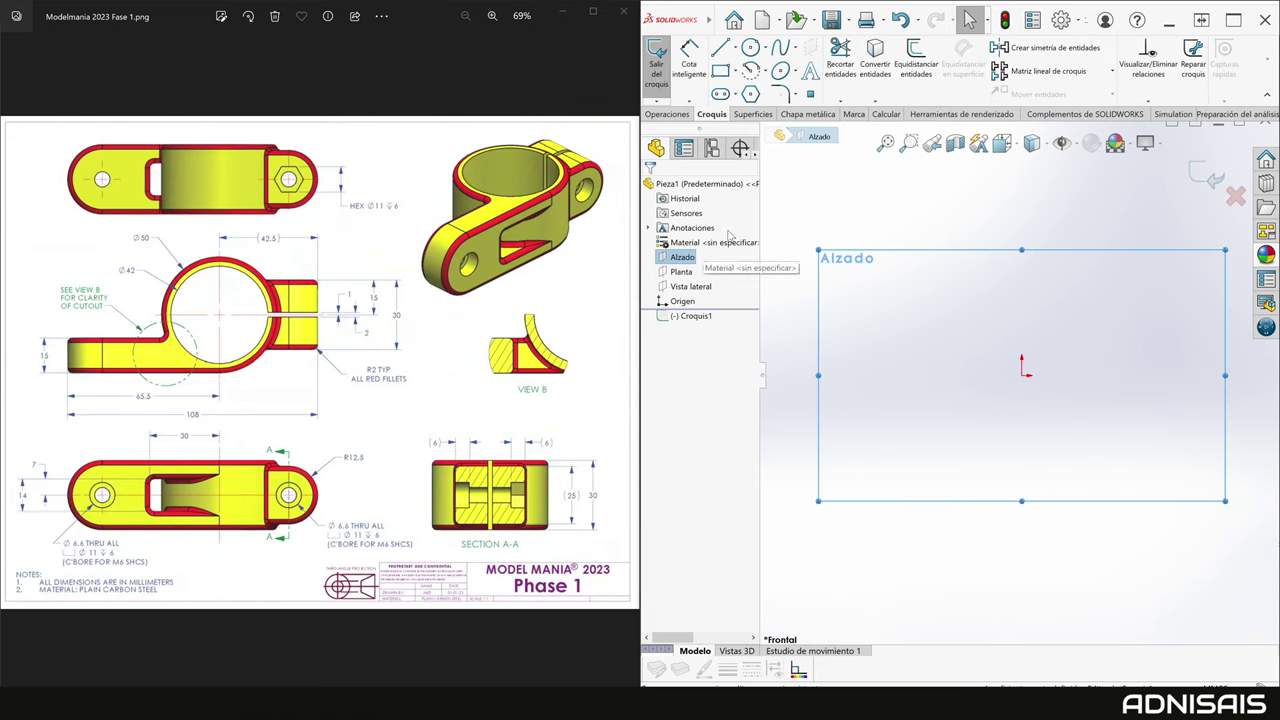
Draw two concentric circles centred on the origin.
{"action": "left_click", "coordinate": [750, 47]}
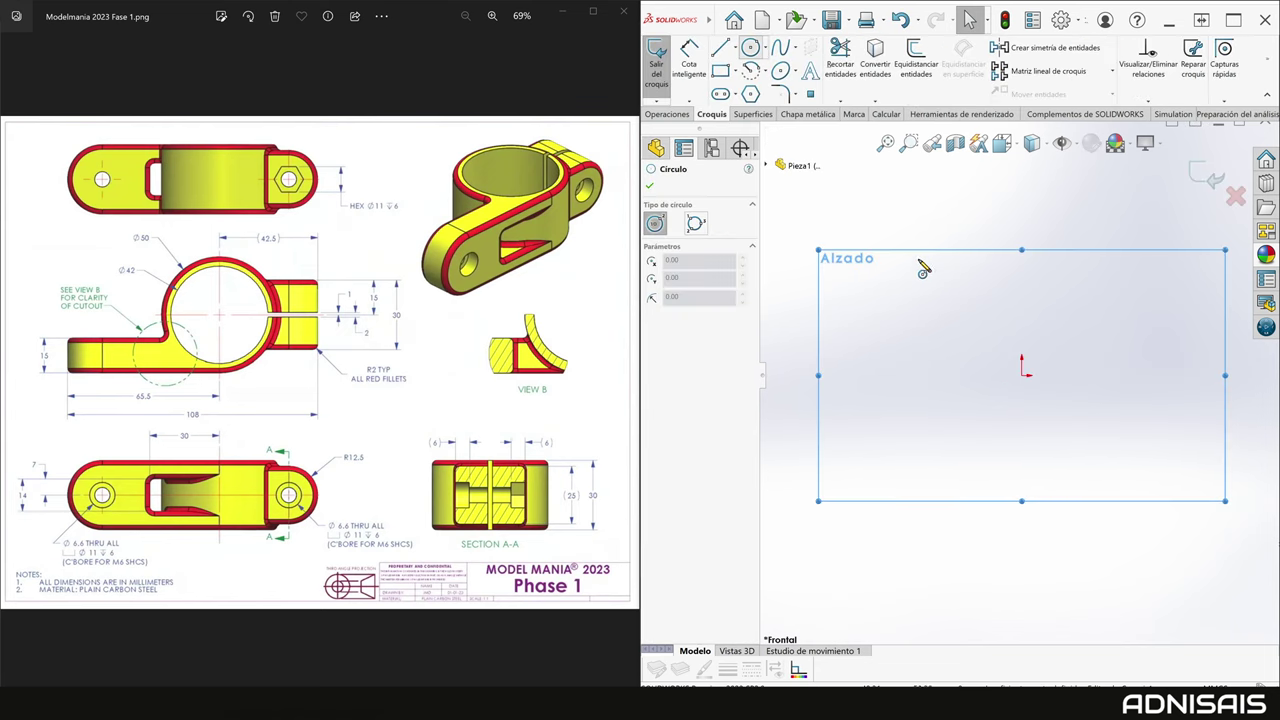
{"action": "left_click", "coordinate": [1022, 369]}
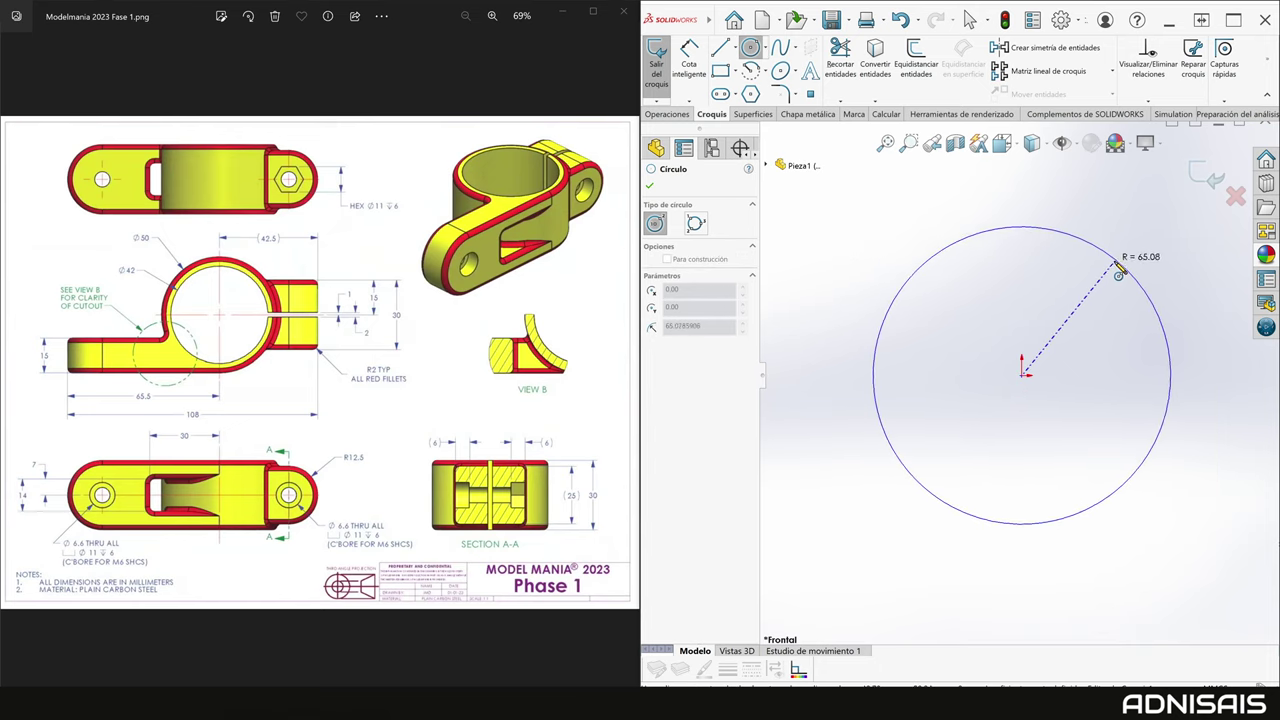
{"action": "left_click", "coordinate": [1110, 281]}
{"action": "left_click", "coordinate": [1022, 373]}
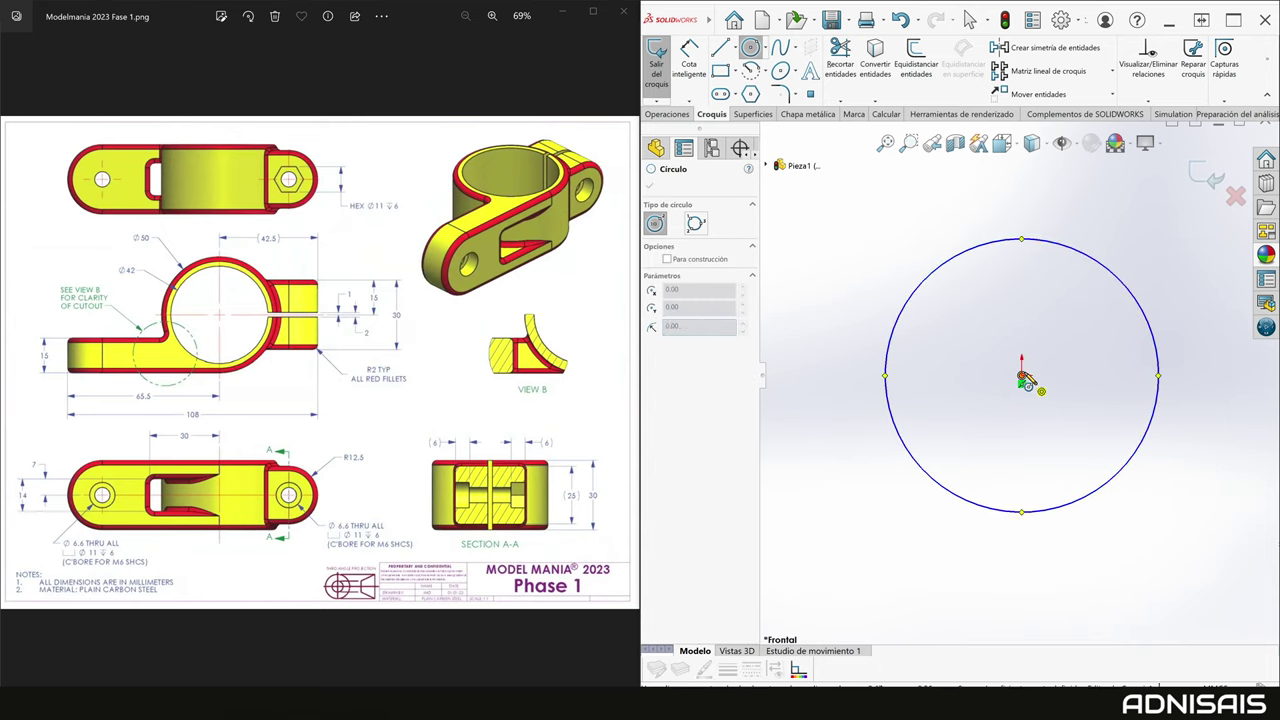
{"action": "left_click", "coordinate": [1085, 308]}
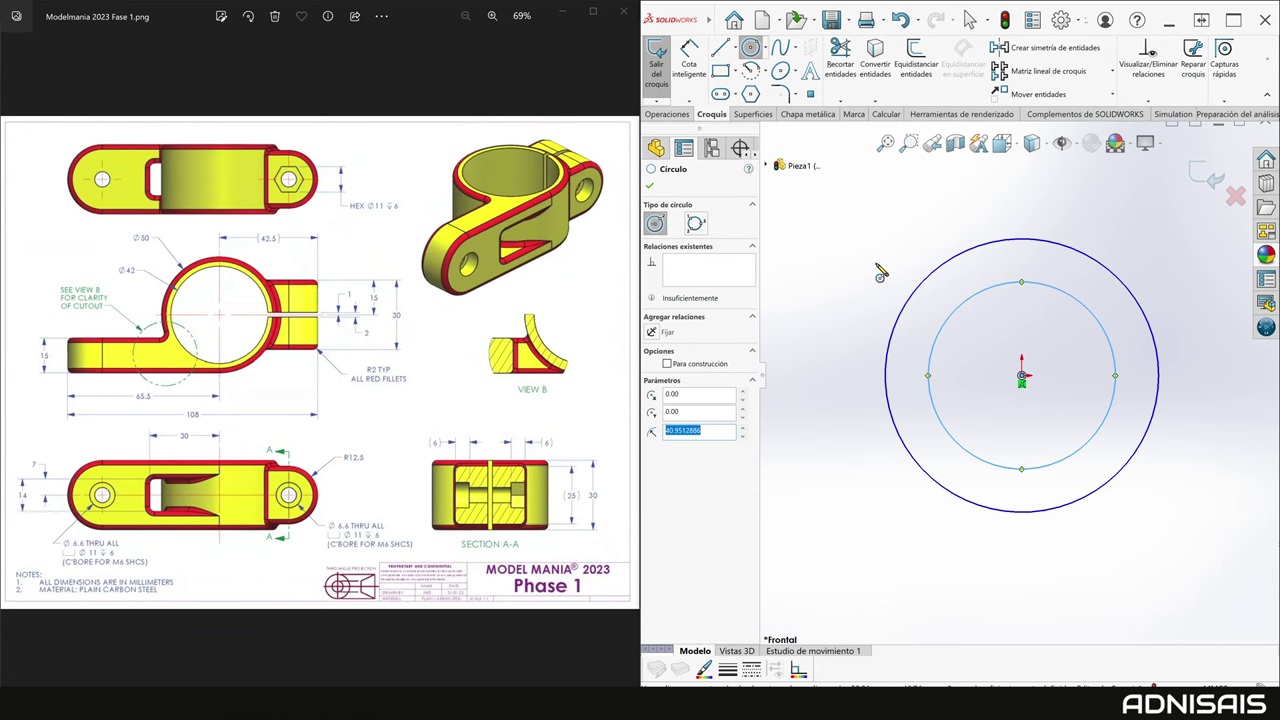
{"action": "key", "text": "Escape"}
Draw three corner rectangles: a left one, a narrower one inside it, and an upper right one.
{"action": "key", "text": "r"}
{"action": "left_click", "coordinate": [782, 294]}
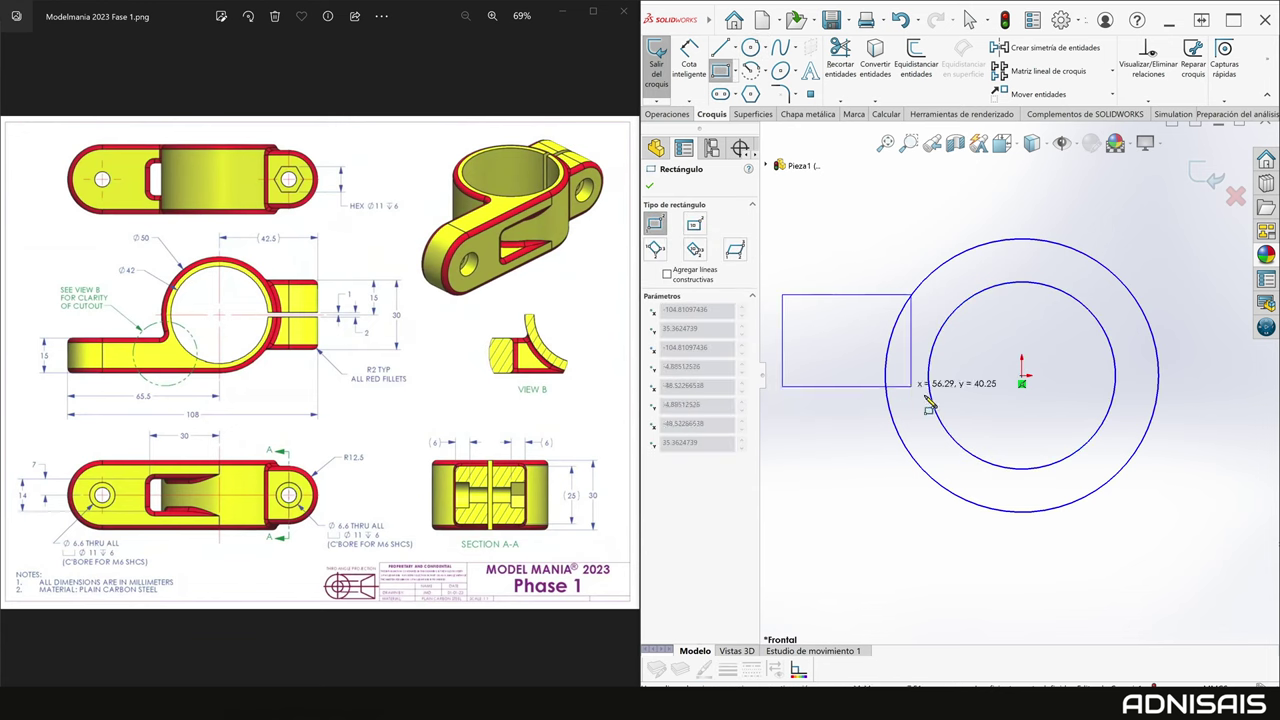
{"action": "left_click", "coordinate": [1022, 433]}
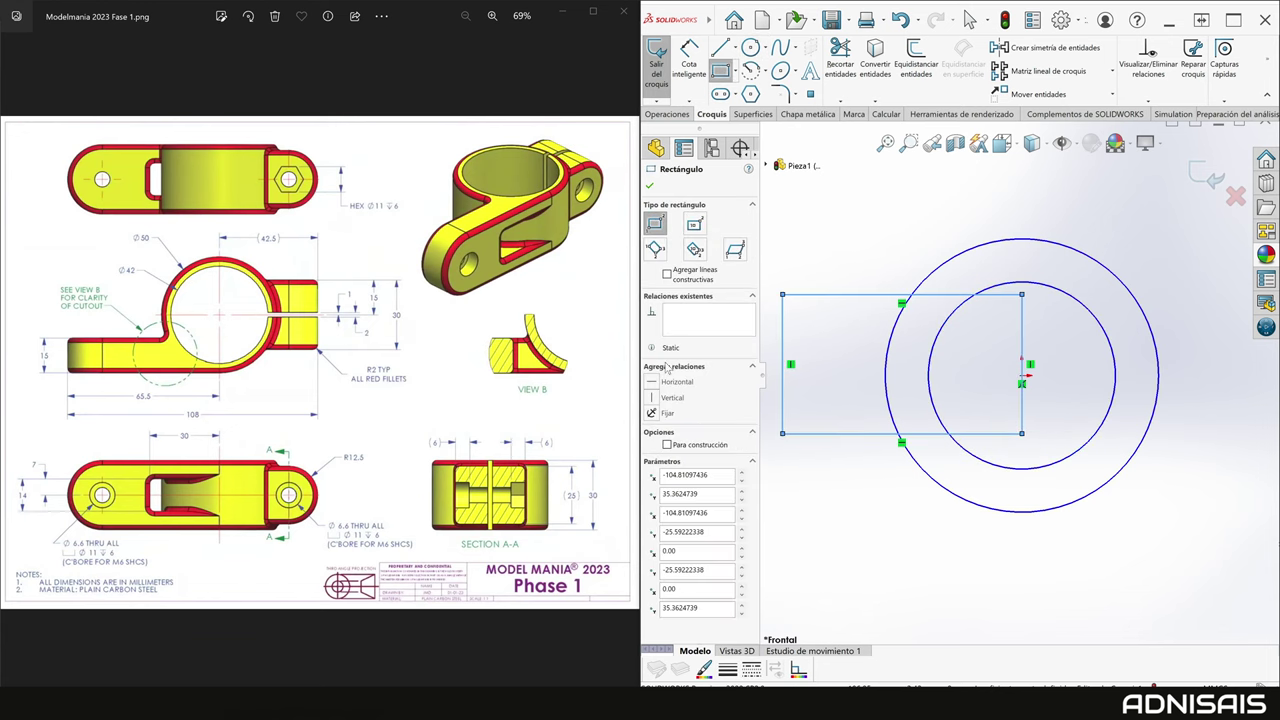
{"action": "left_click", "coordinate": [782, 347]}
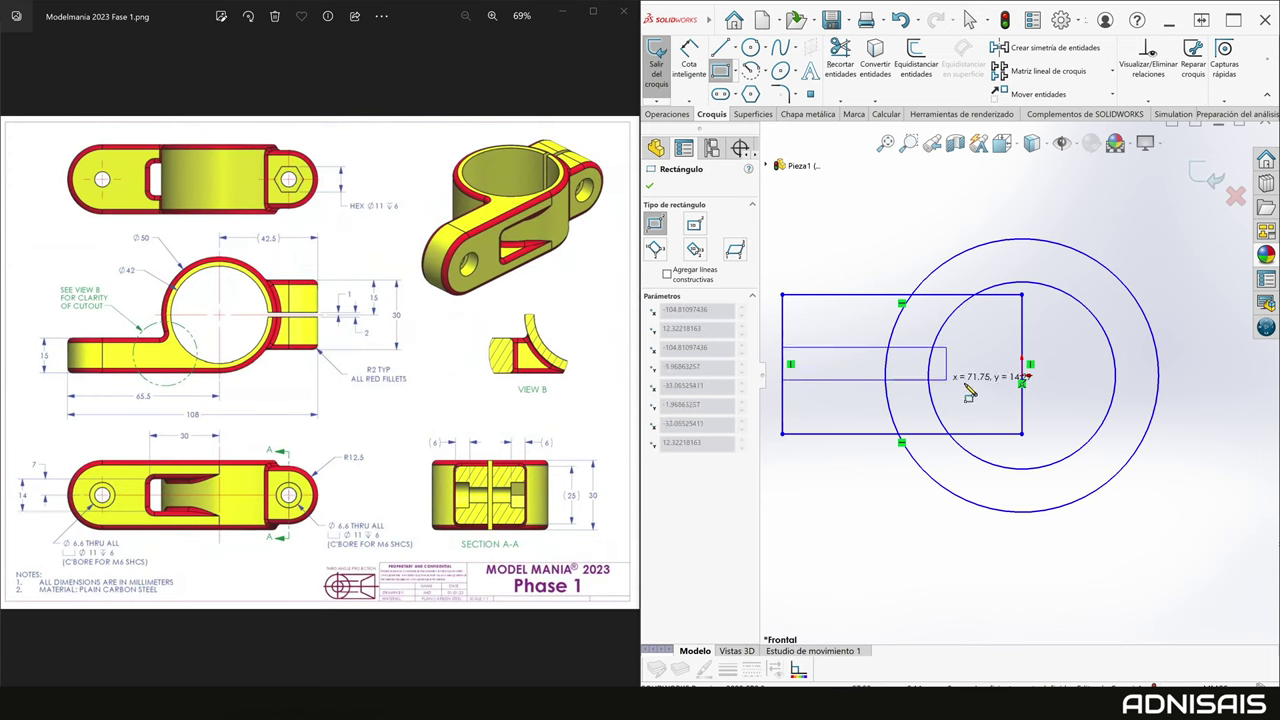
{"action": "left_click", "coordinate": [1022, 399]}
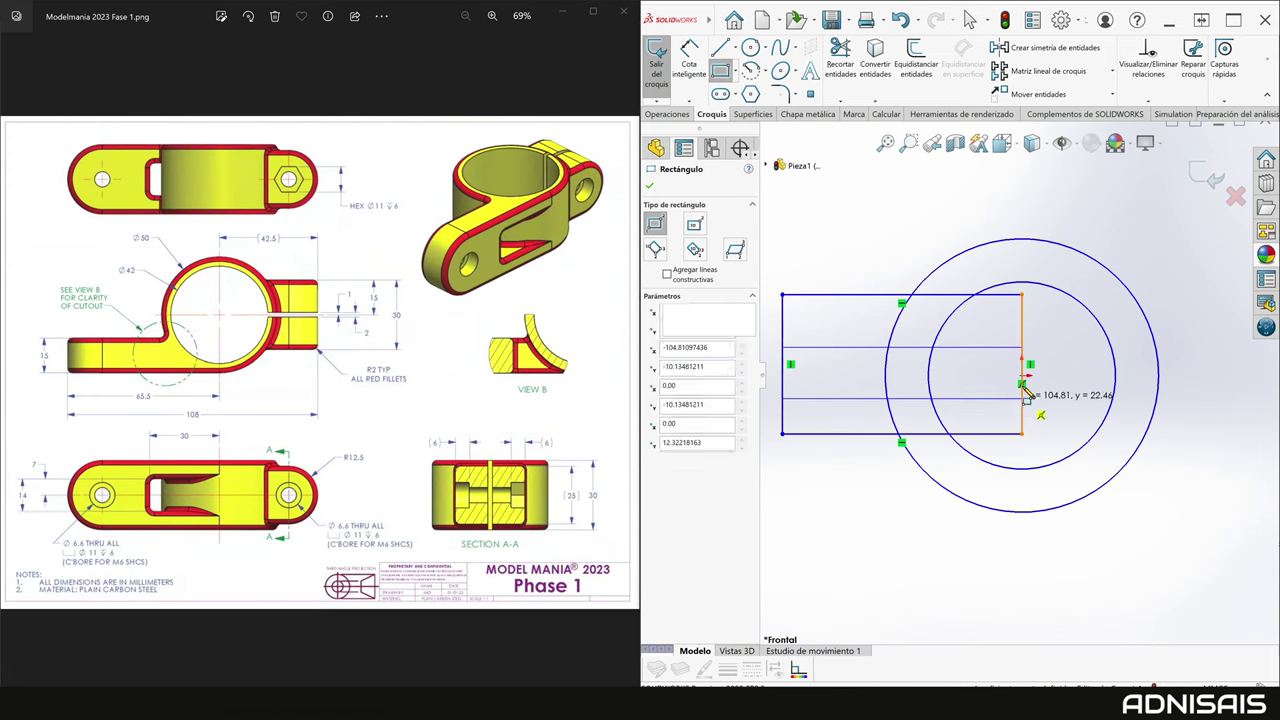
{"action": "left_click", "coordinate": [1022, 224]}
{"action": "left_click", "coordinate": [1188, 327]}
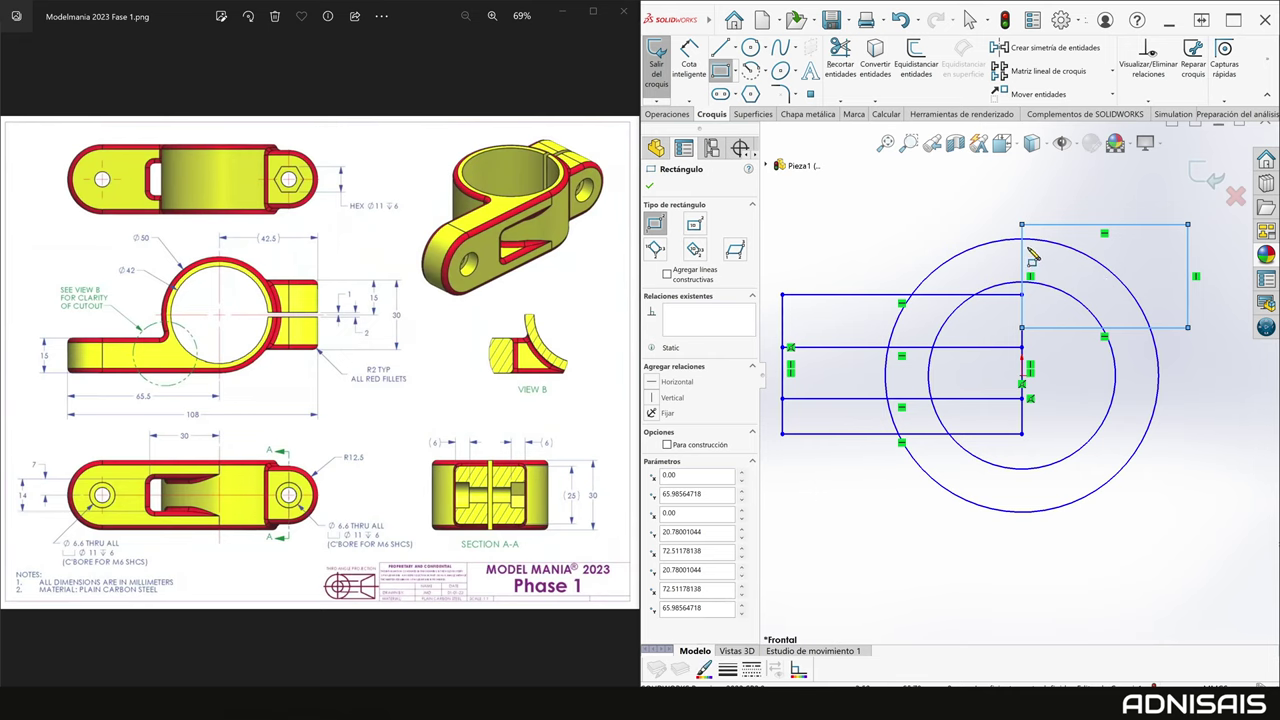
{"action": "key", "text": "Escape"}
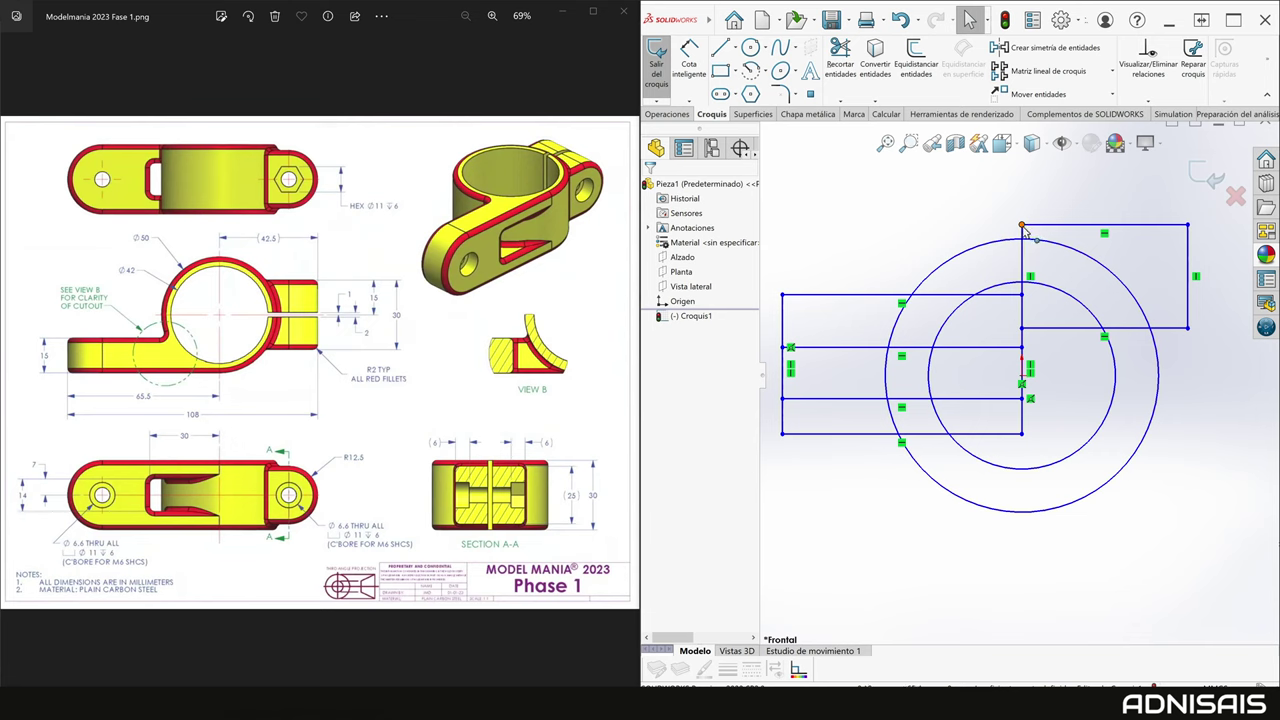
Check the outer circle's radius, then make the junction point the central vertical line's midpoint.
{"action": "left_click", "coordinate": [1018, 241]}
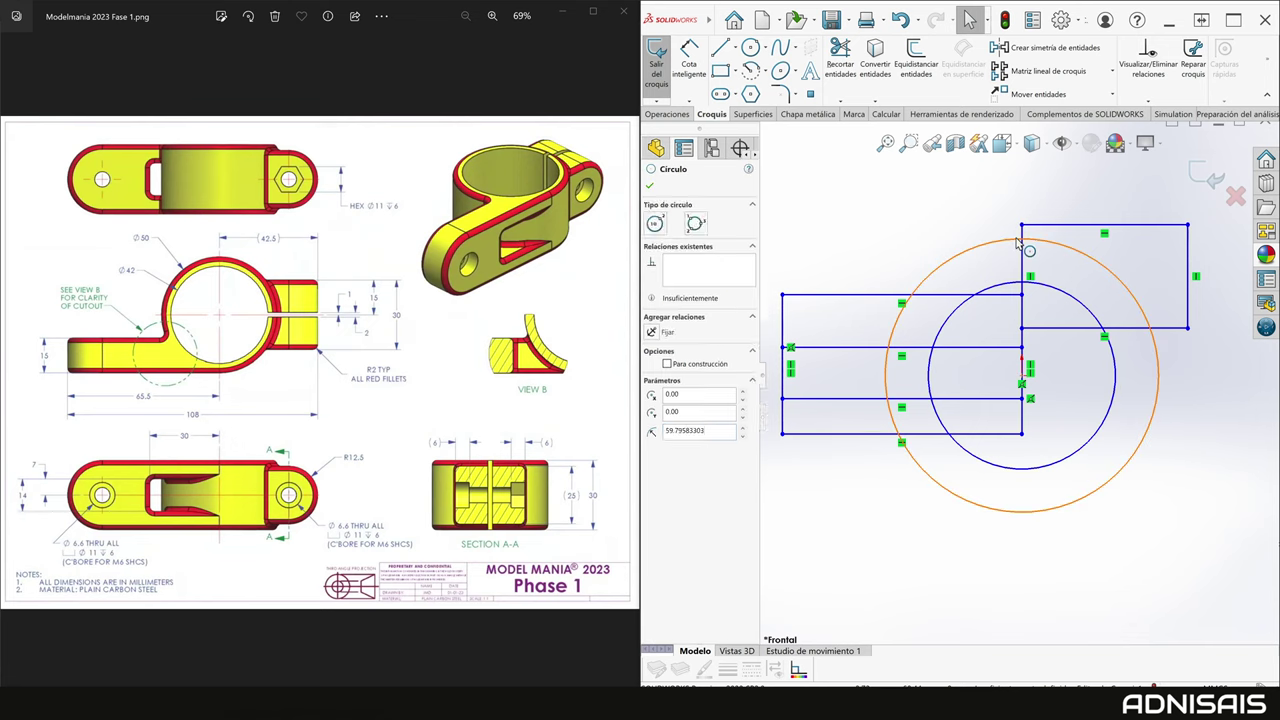
{"action": "left_click", "coordinate": [1018, 241]}
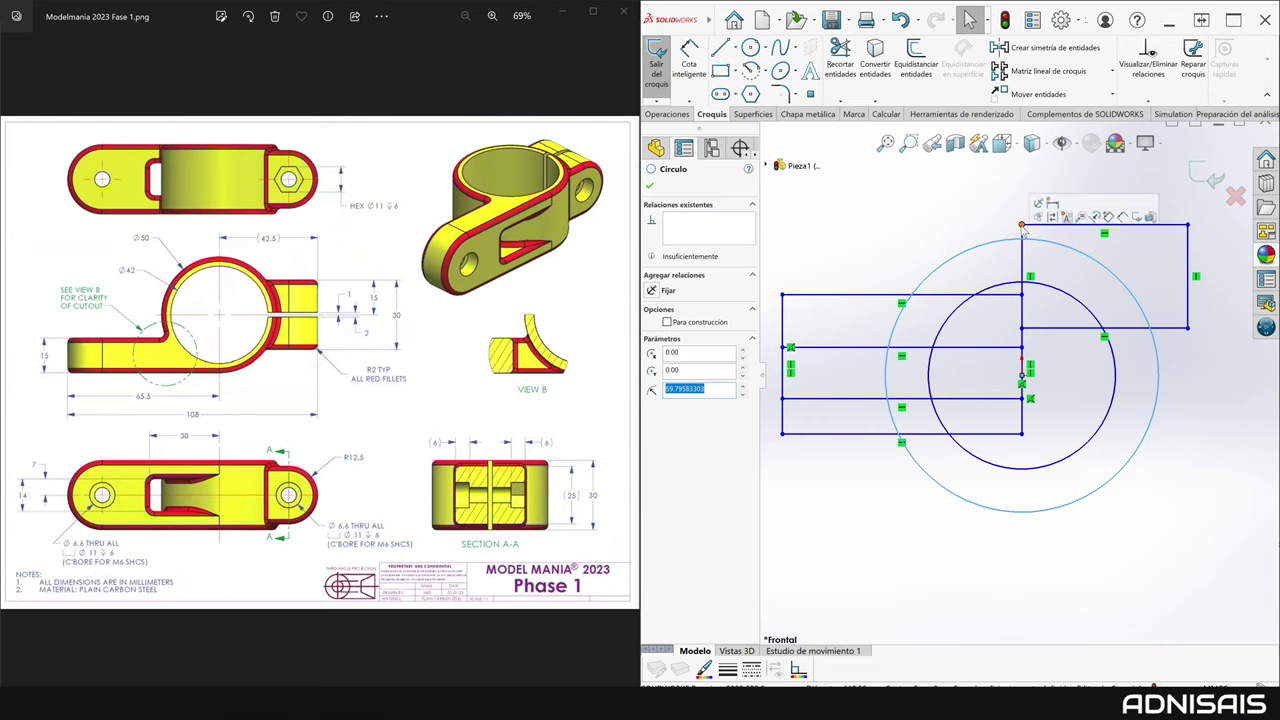
{"action": "left_click", "coordinate": [953, 236]}
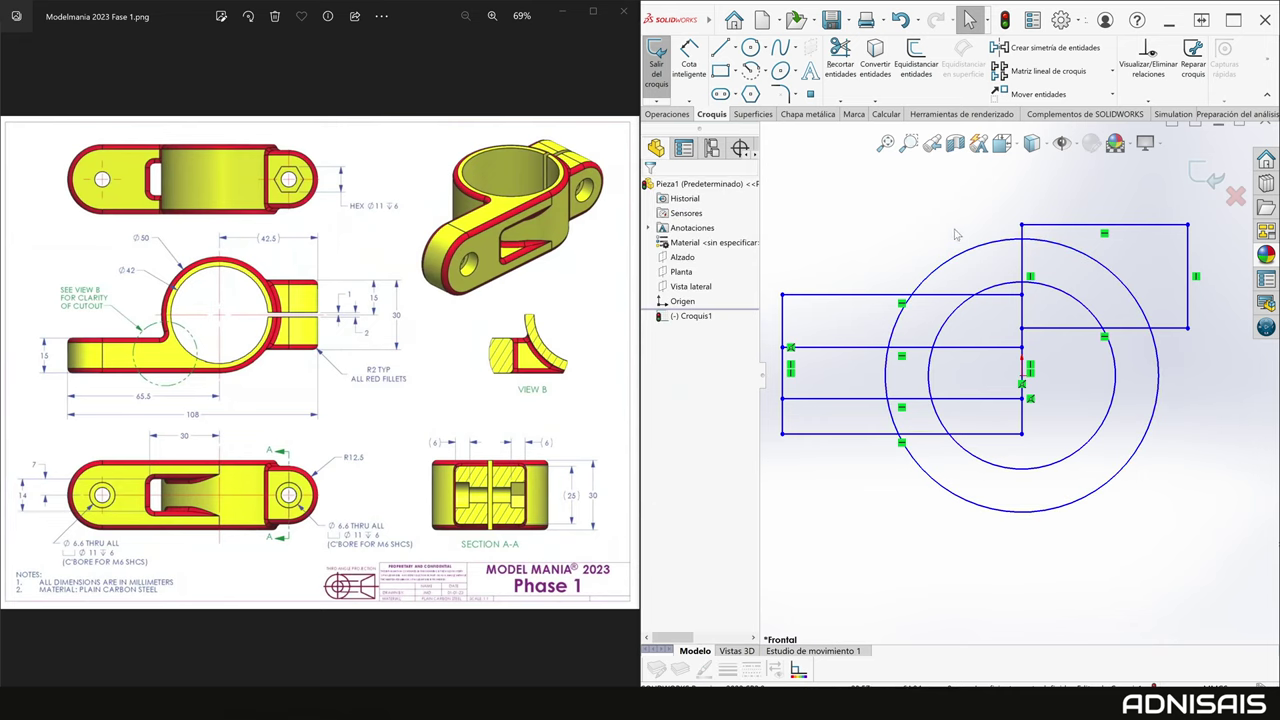
{"action": "left_click", "coordinate": [1021, 360]}
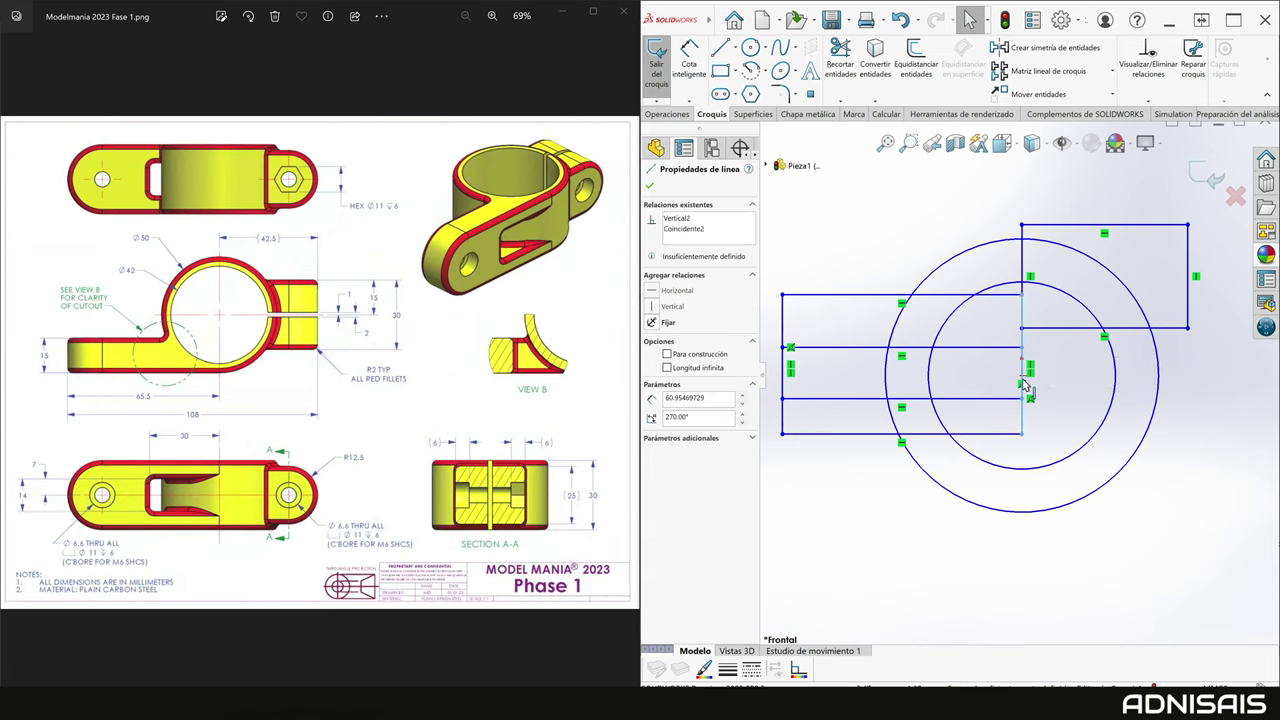
{"action": "left_click", "coordinate": [1022, 378], "text": "ctrl"}
{"action": "left_click", "coordinate": [1021, 375], "text": "ctrl"}
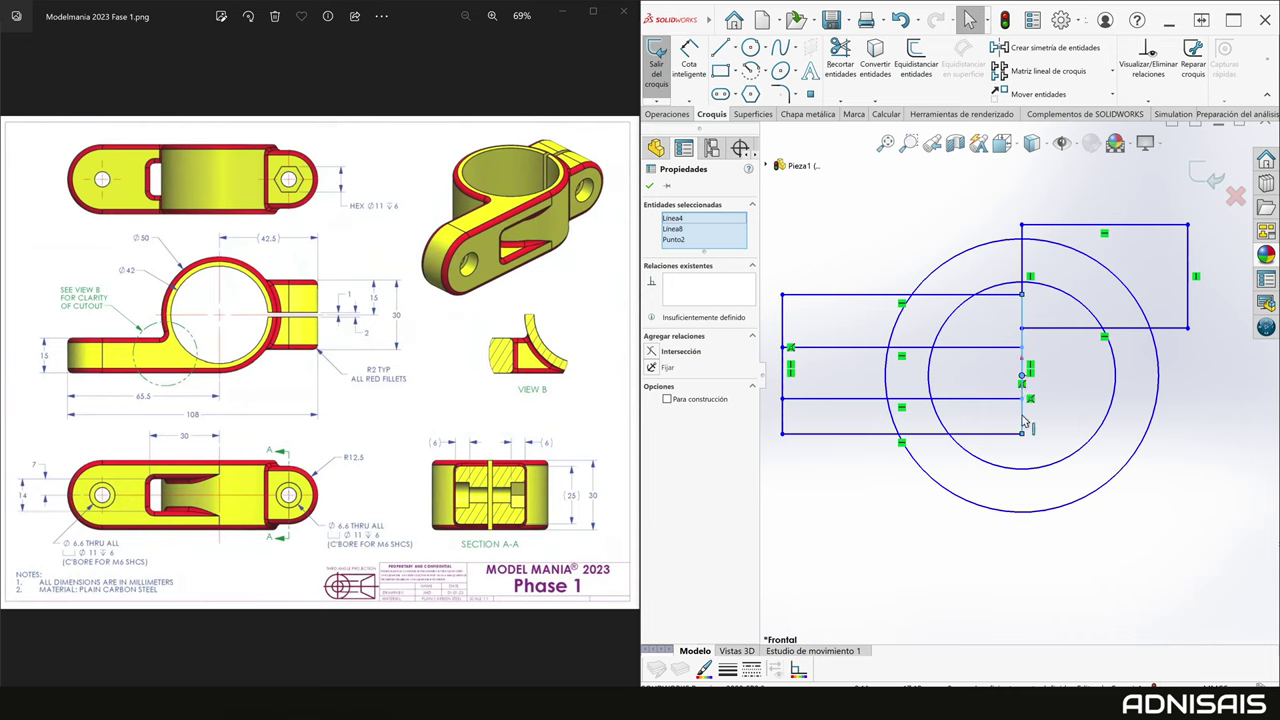
{"action": "left_click", "coordinate": [1022, 420], "text": "ctrl"}
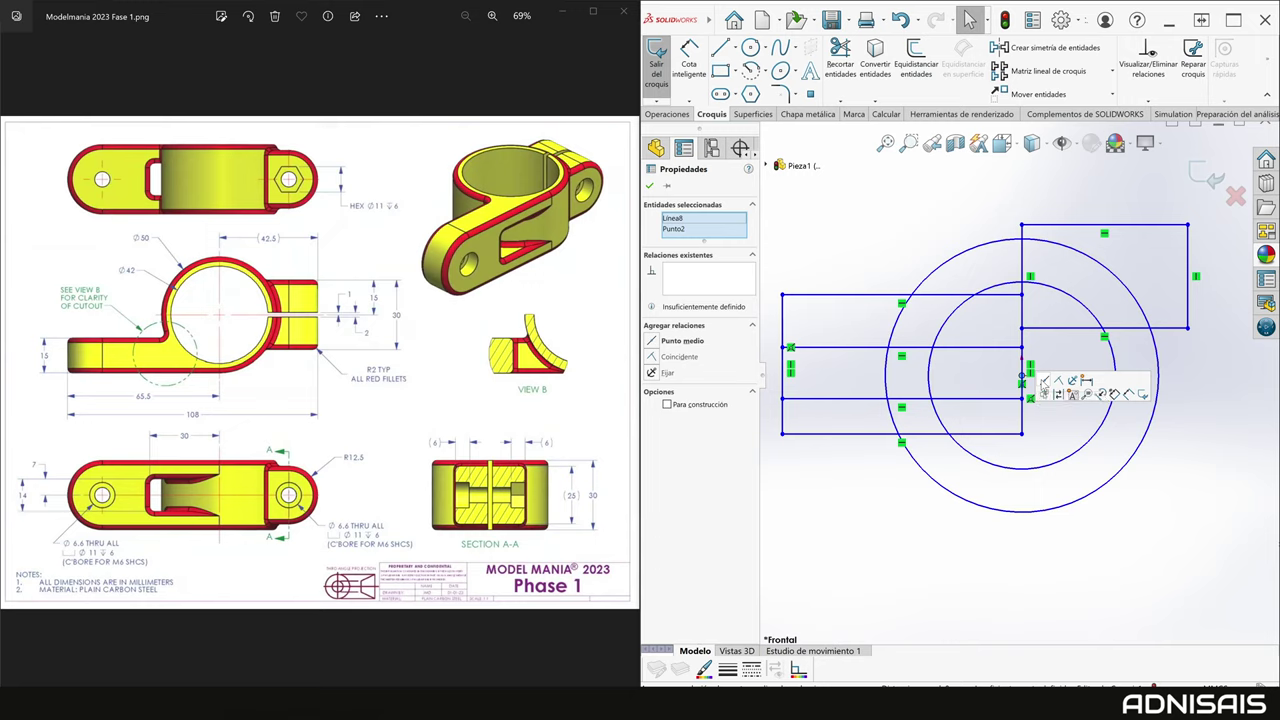
{"action": "mouse_move", "coordinate": [1010, 352]}
{"action": "left_mouse_down"}
{"action": "mouse_move", "coordinate": [1005, 343]}
{"action": "mouse_move", "coordinate": [1022, 352]}
{"action": "left_mouse_up"}
{"action": "left_click", "coordinate": [1022, 354]}
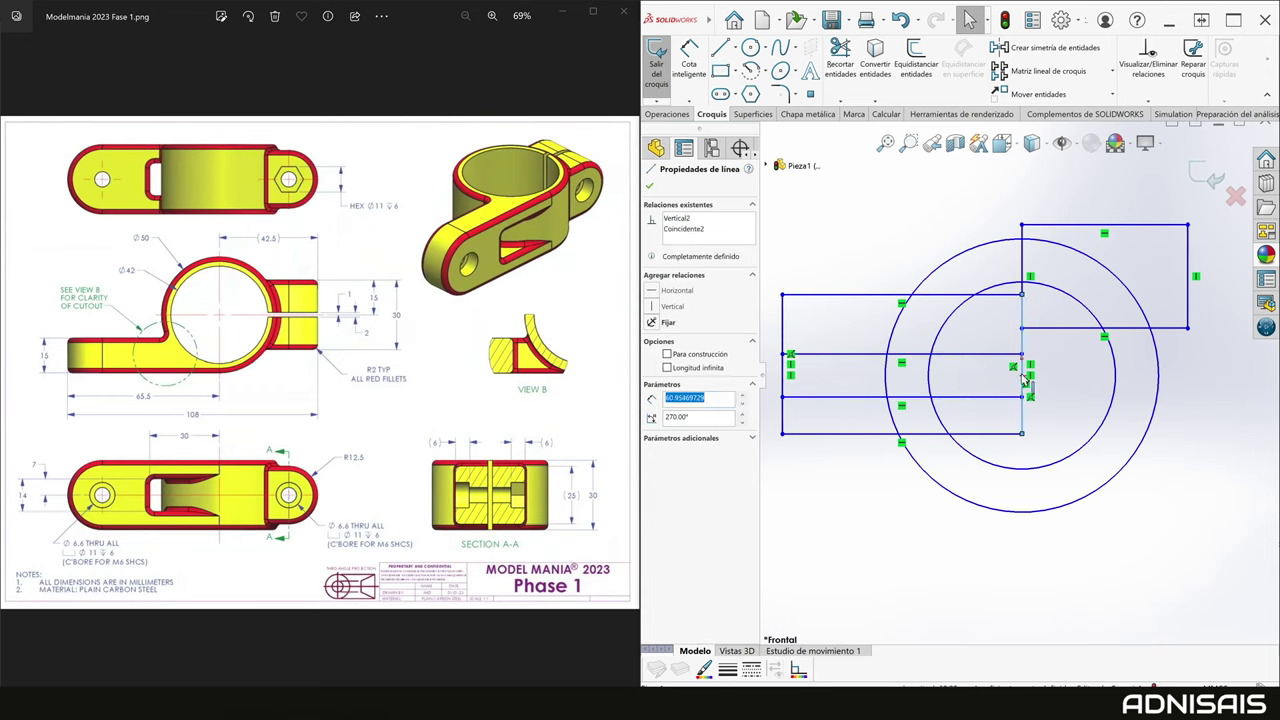
{"action": "left_click", "coordinate": [1022, 376], "text": "ctrl"}
{"action": "left_click", "coordinate": [1044, 342]}
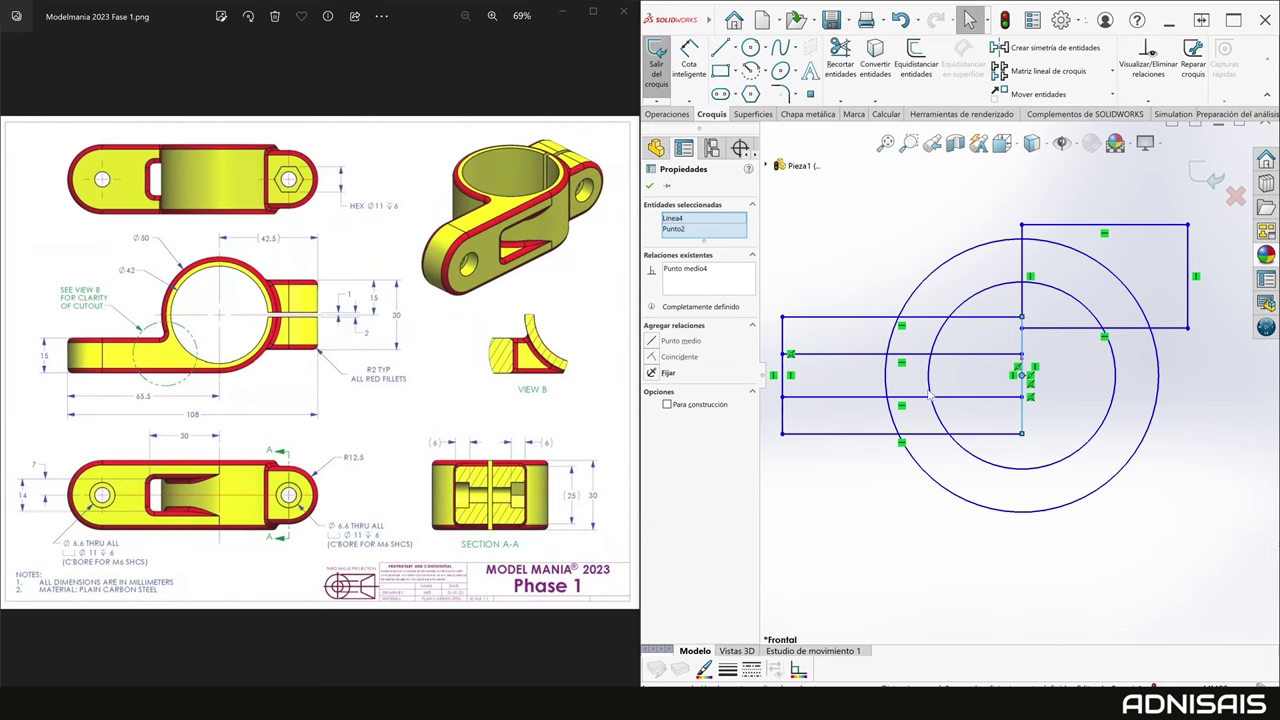
{"action": "key", "text": "Escape"}
Nudge the left rectangle's inner line down and select the outer circle with the upper rectangle's top edge.
{"action": "left_click", "coordinate": [829, 318]}
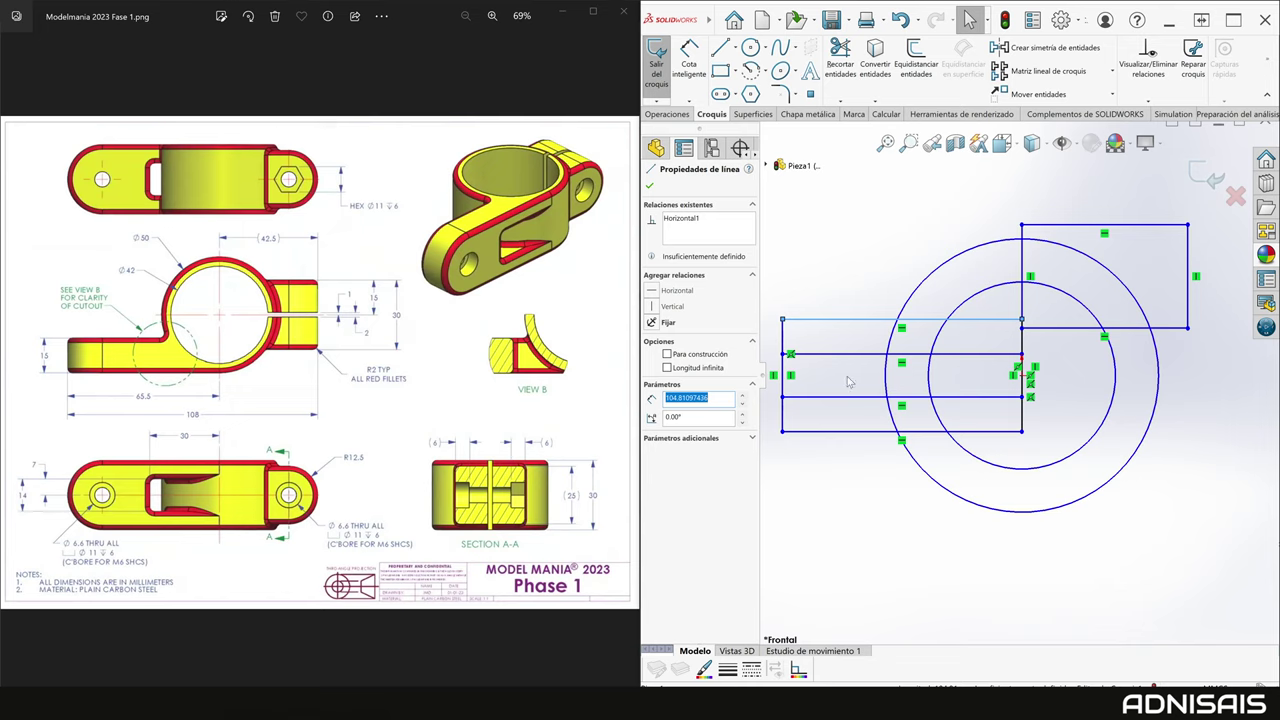
{"action": "left_click_drag", "start_coordinate": [852, 356], "coordinate": [853, 360]}
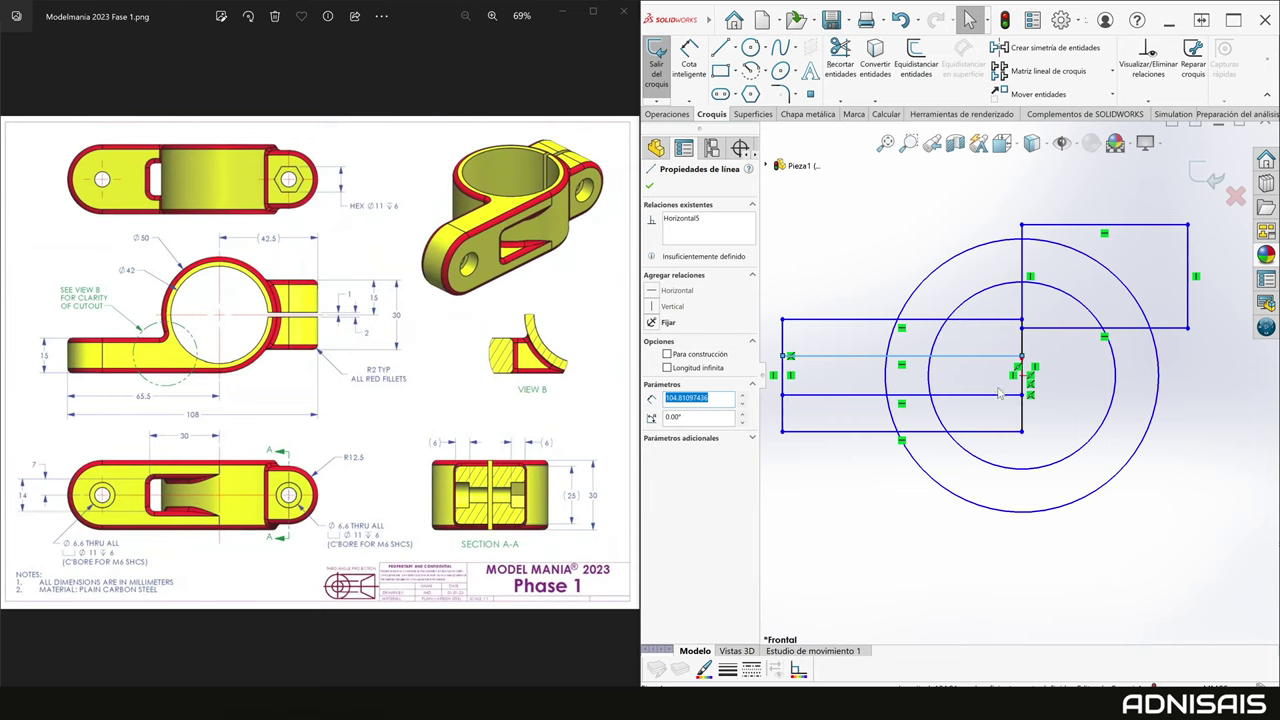
{"action": "left_click", "coordinate": [1030, 226]}
{"action": "left_click", "coordinate": [1006, 241], "text": "ctrl"}
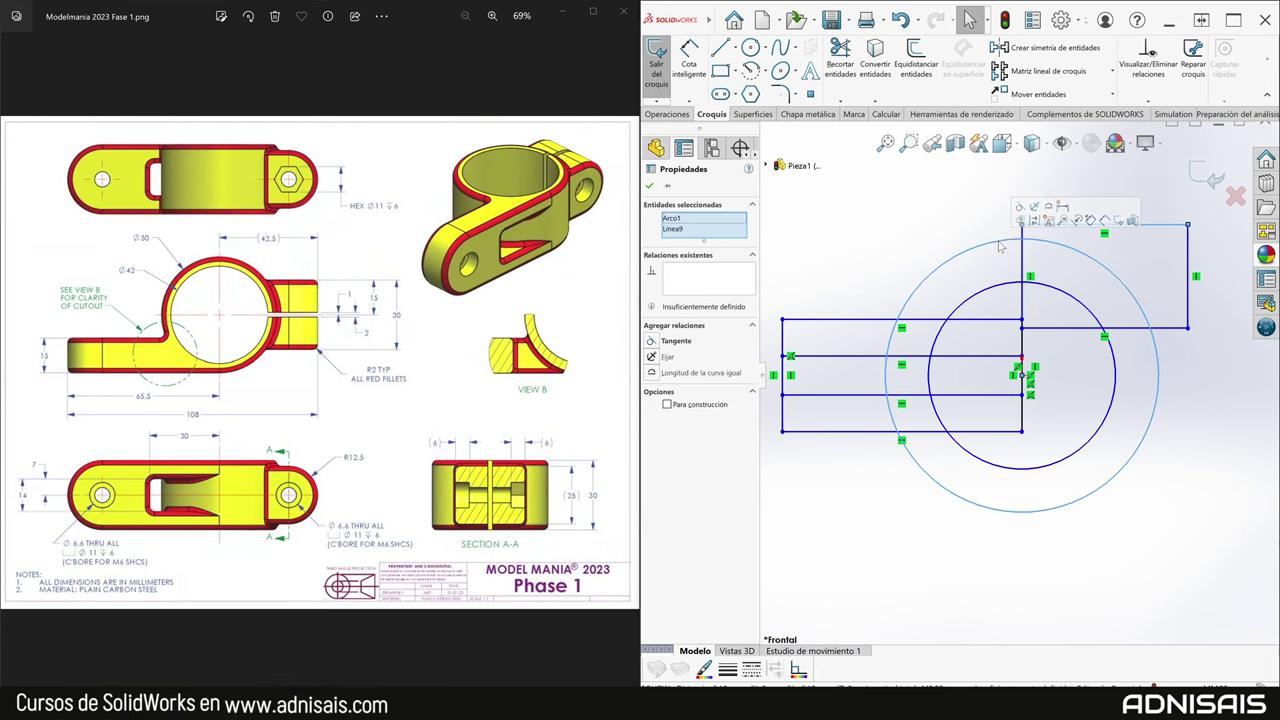
{"action": "left_click", "coordinate": [1020, 218]}
{"action": "left_click", "coordinate": [1040, 235]}
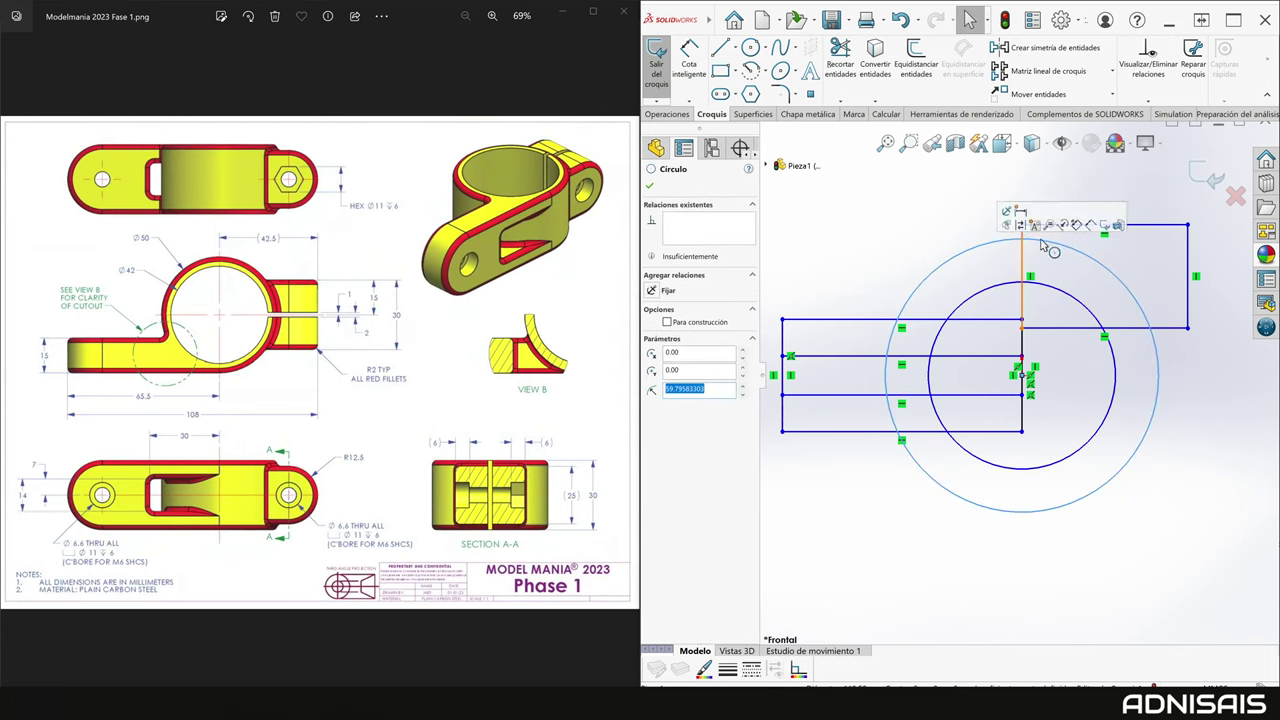
{"action": "left_click", "coordinate": [1140, 226], "text": "ctrl"}
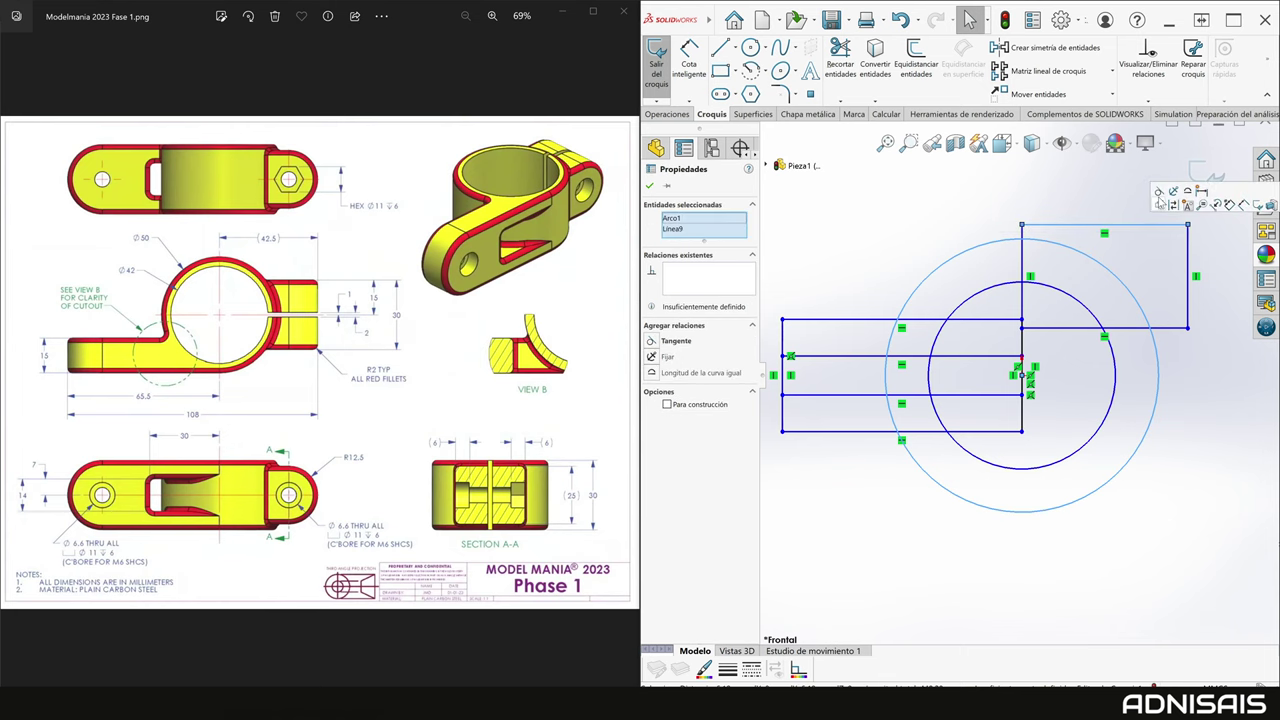
Make the outer circle tangent to the upper rectangle's top line.
{"action": "key", "text": "Escape"}
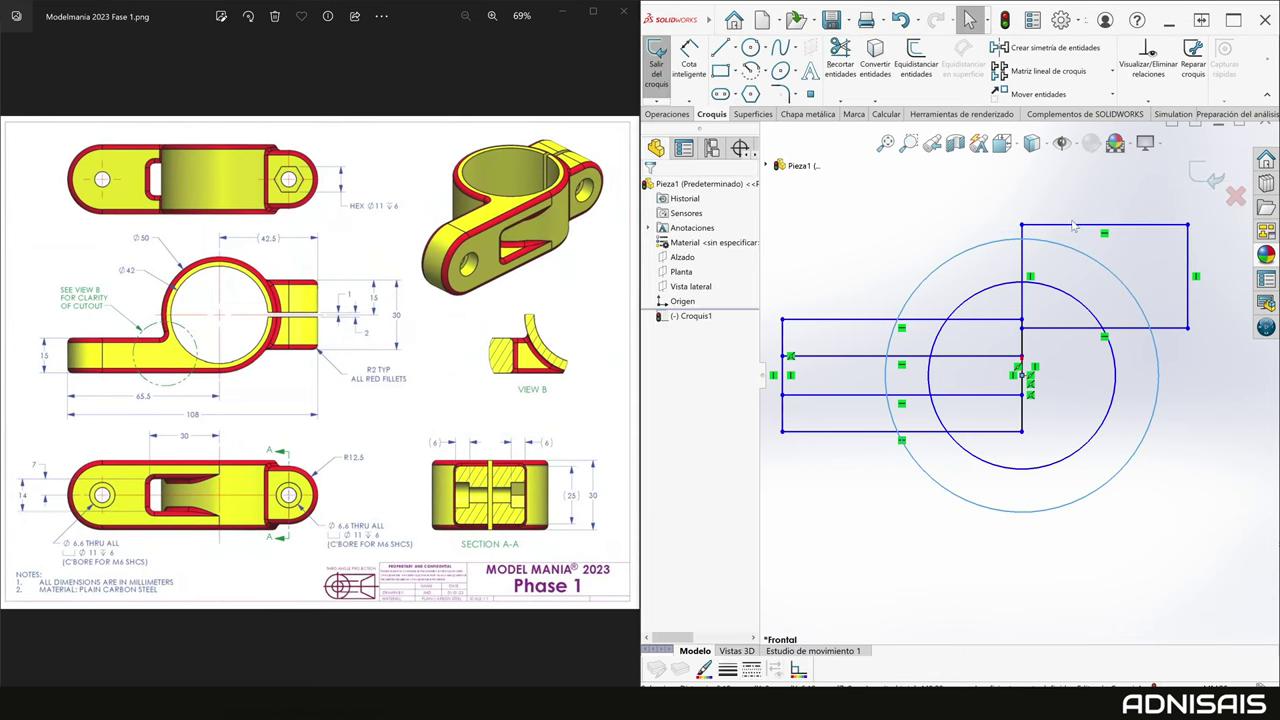
{"action": "left_click", "coordinate": [1042, 227]}
{"action": "left_click", "coordinate": [1057, 242], "text": "ctrl"}
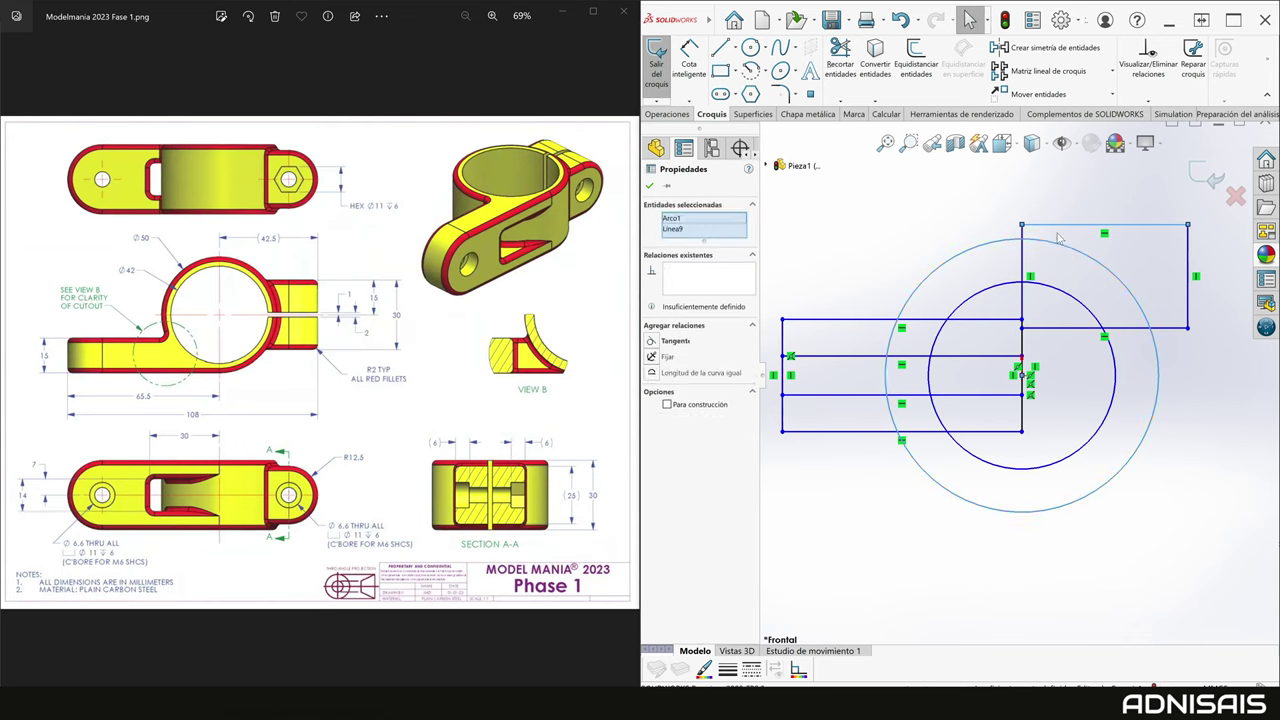
{"action": "left_click", "coordinate": [1074, 209]}
{"action": "left_click", "coordinate": [986, 205]}
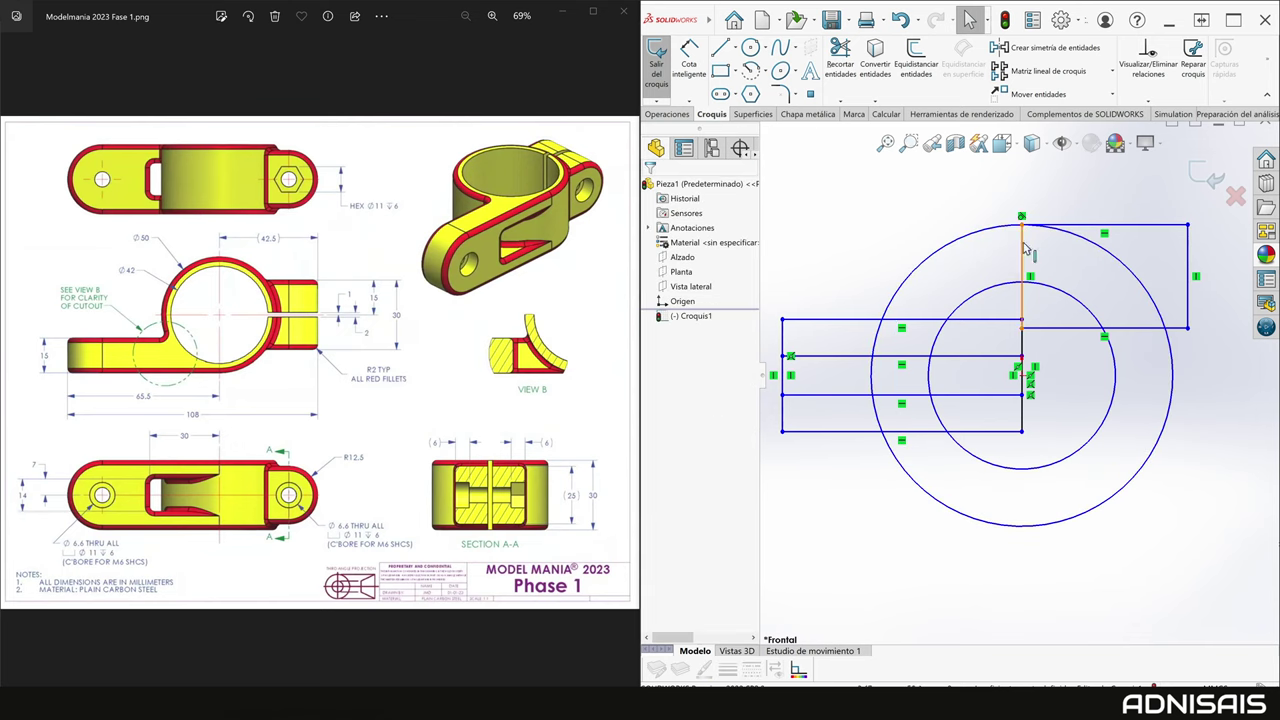
Add a Coincident relation so the vertical line passes through the circles' centre.
{"action": "left_click_drag", "start_coordinate": [1024, 248], "coordinate": [1025, 247]}
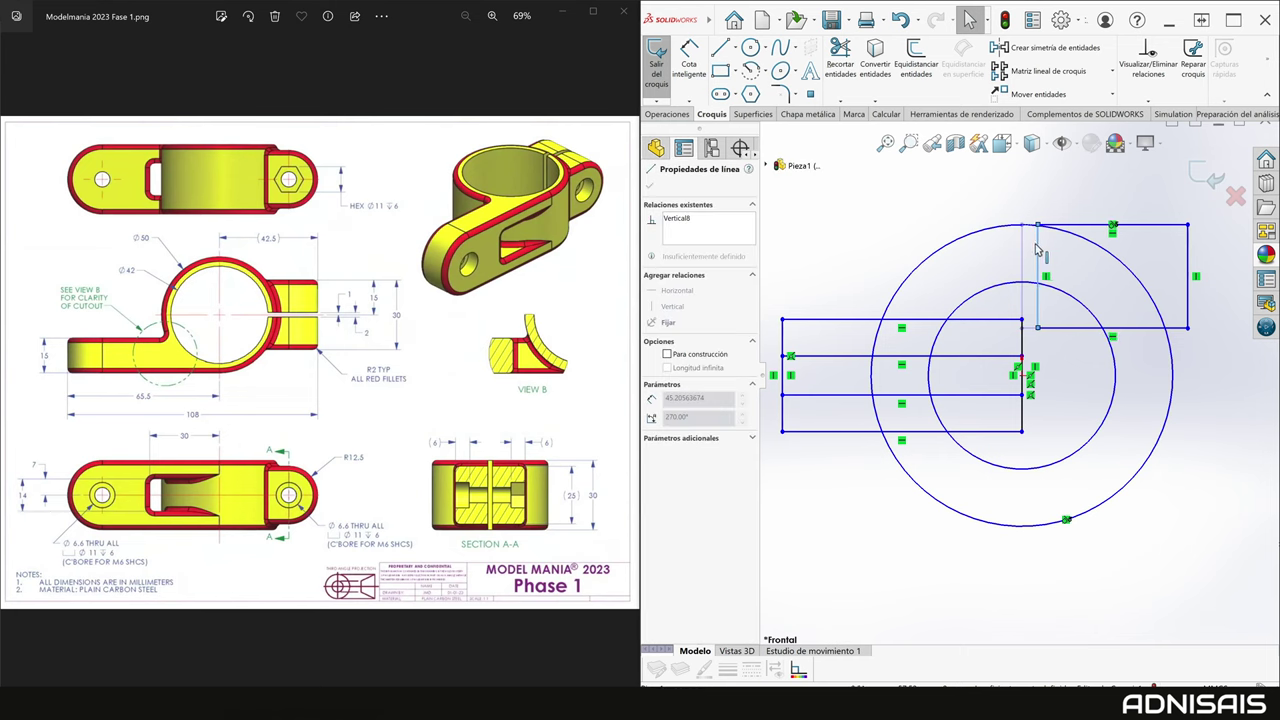
{"action": "left_click", "coordinate": [1022, 376], "text": "ctrl"}
{"action": "left_click", "coordinate": [1058, 343]}
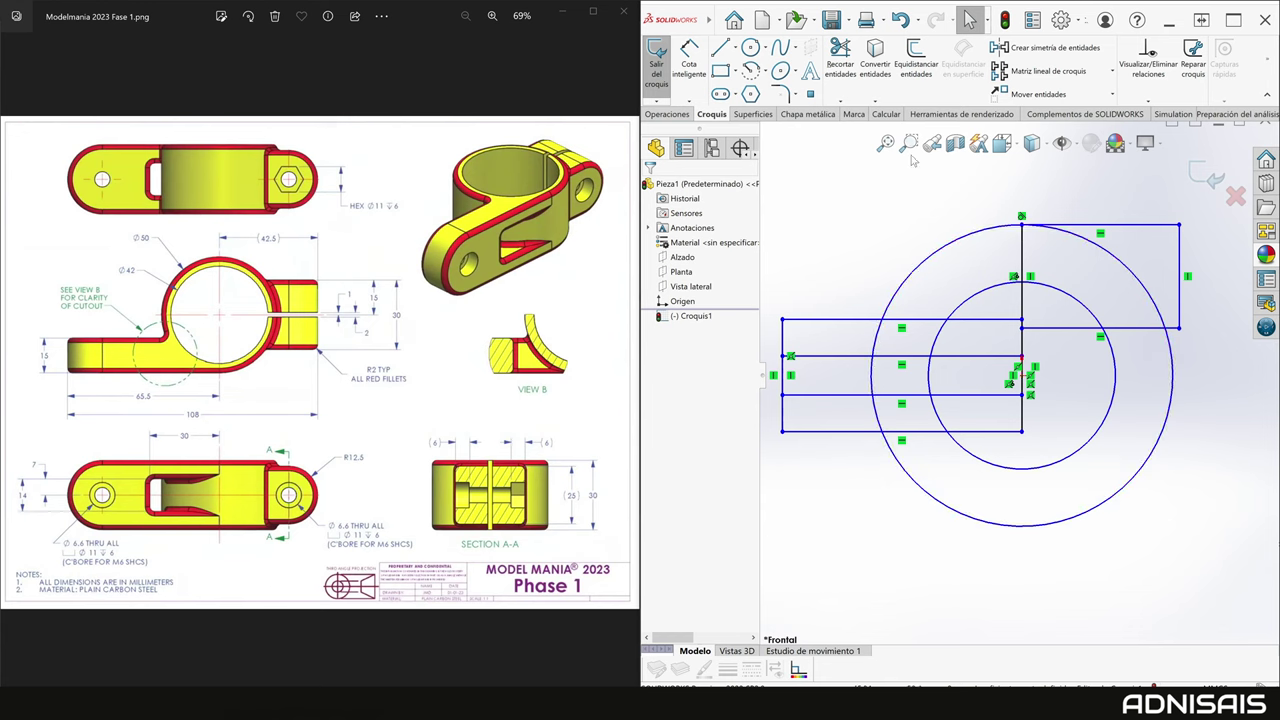
{"action": "left_click", "coordinate": [721, 71]}
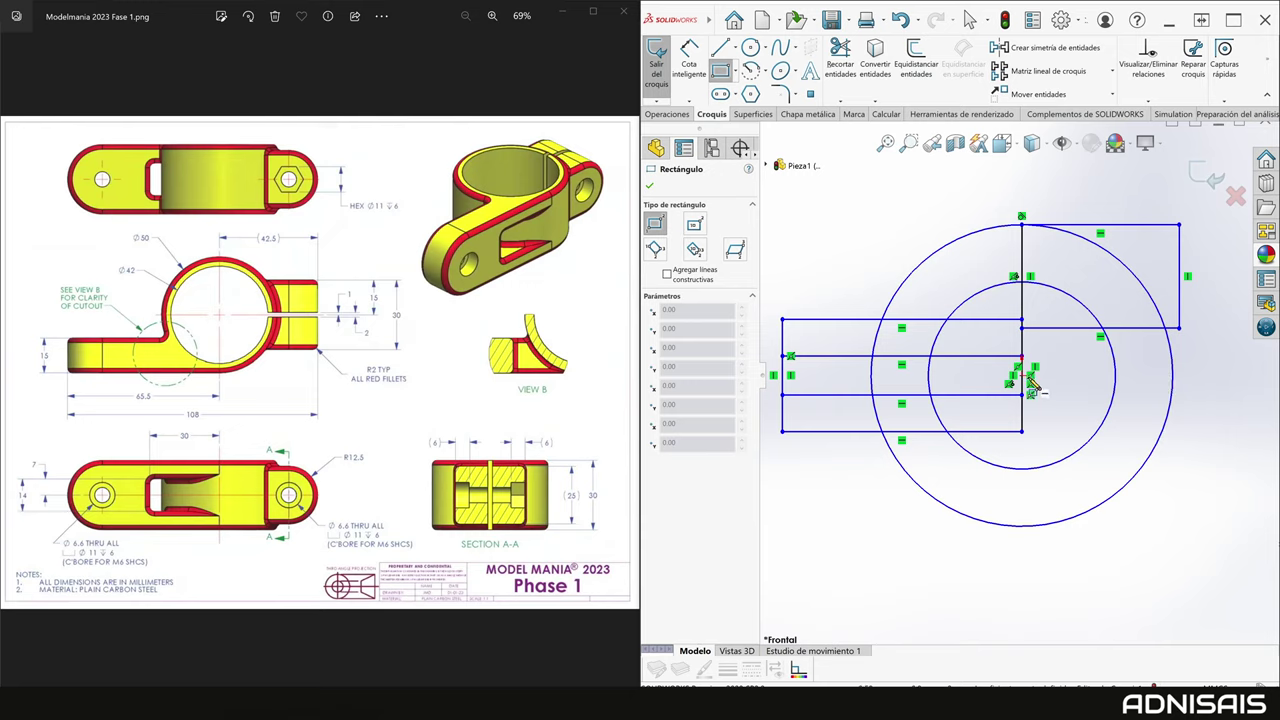
{"action": "key", "text": "Escape"}
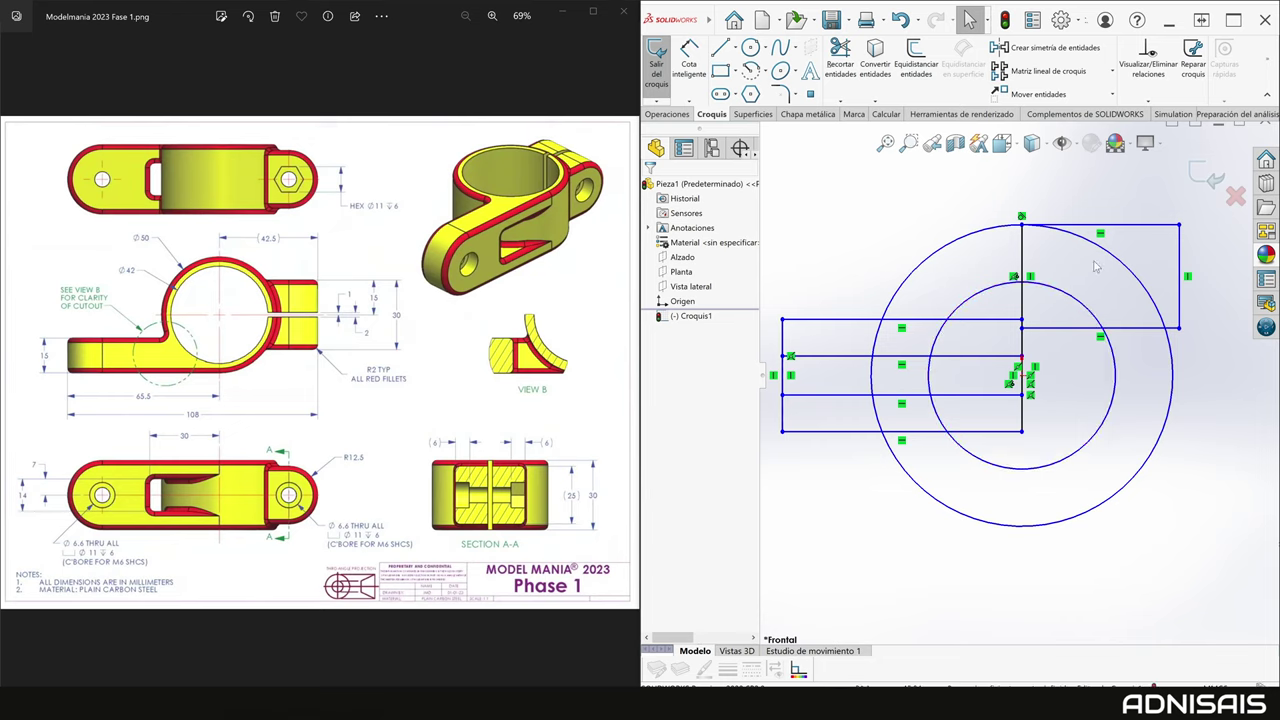
Stretch the top rectangle's right side farther out.
{"action": "scroll", "coordinate": [1177, 264], "scroll_direction": "up", "scroll_amount": 1}
{"action": "scroll", "coordinate": [1177, 264], "scroll_direction": "up", "scroll_amount": 1}
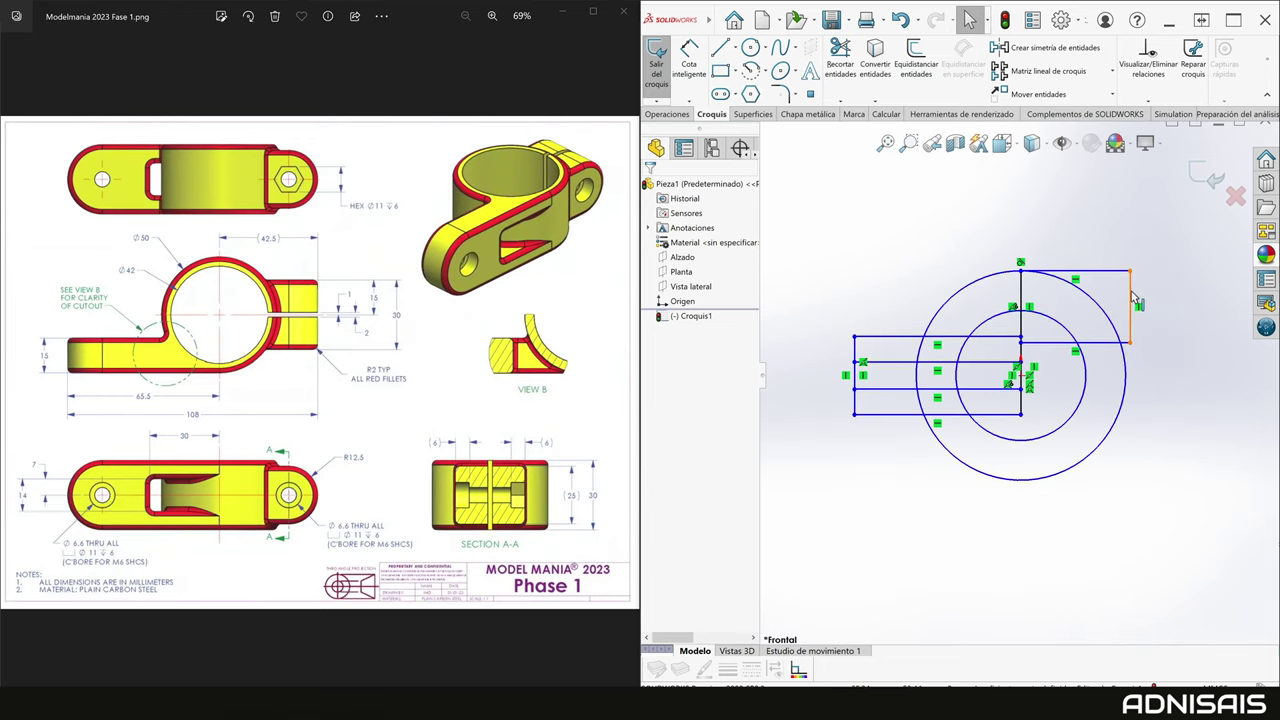
{"action": "left_click_drag", "start_coordinate": [1132, 305], "coordinate": [1218, 307]}
{"action": "left_click", "coordinate": [903, 249]}
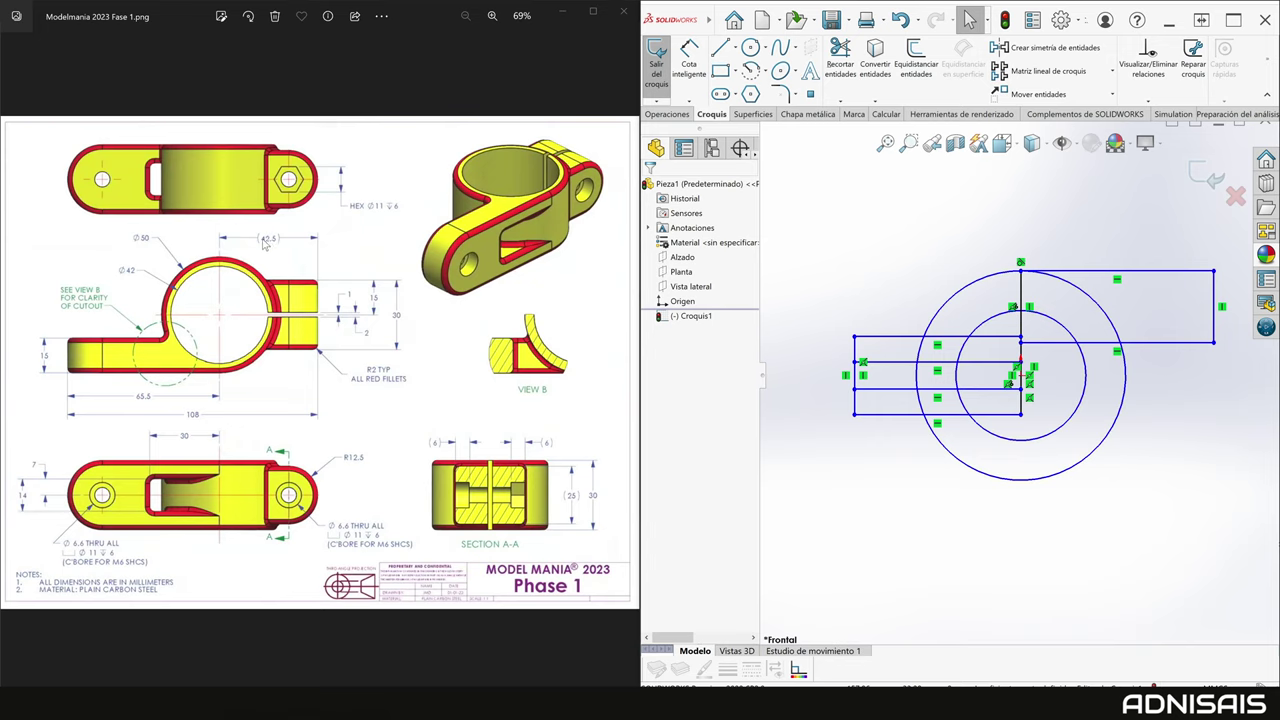
Dimension the bottom arm line to 42.50 and the top rectangle line to 65.50.
{"action": "key", "text": "d"}
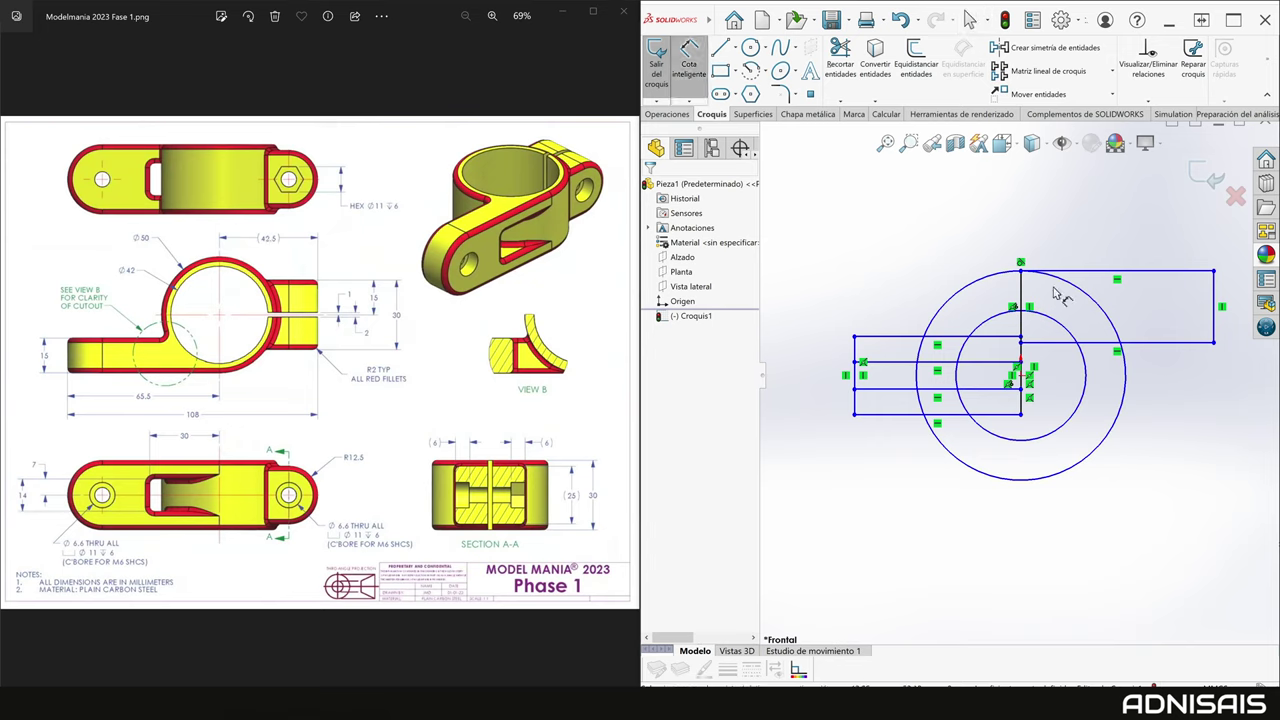
{"action": "left_click", "coordinate": [1078, 272]}
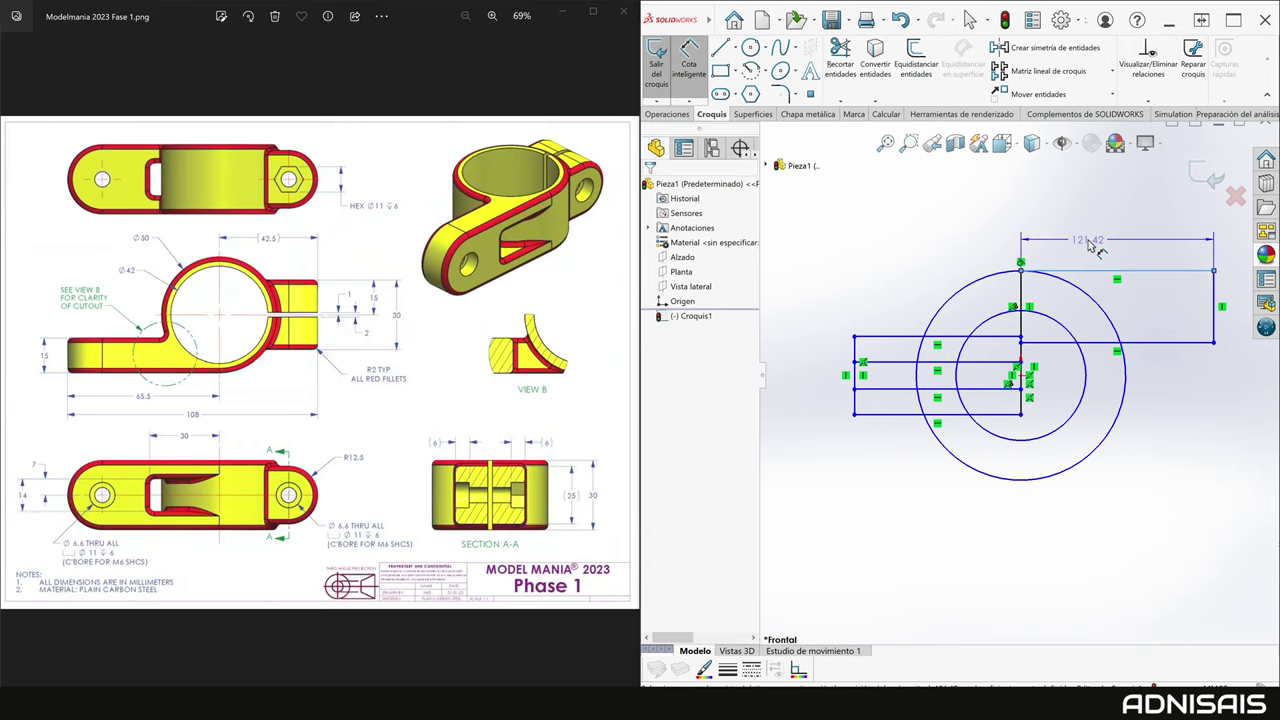
{"action": "left_click", "coordinate": [1098, 256]}
{"action": "type", "text": "42.5"}
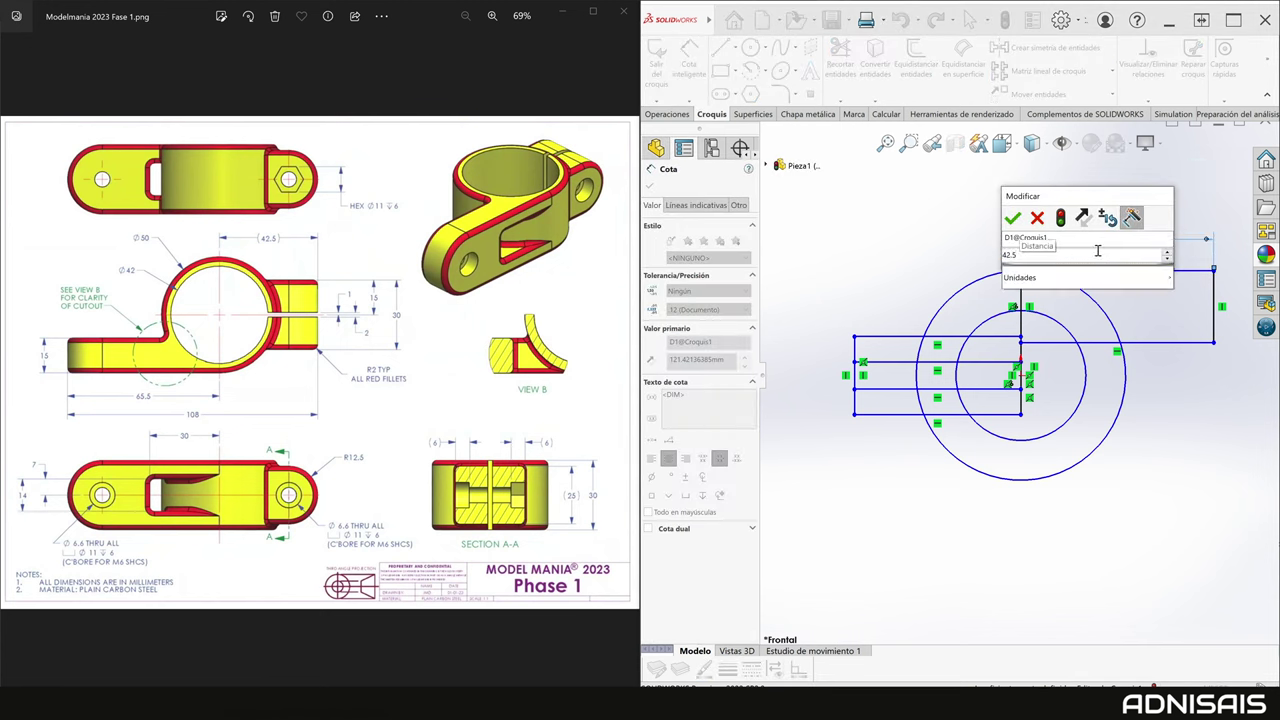
{"action": "key", "text": "Escape"}
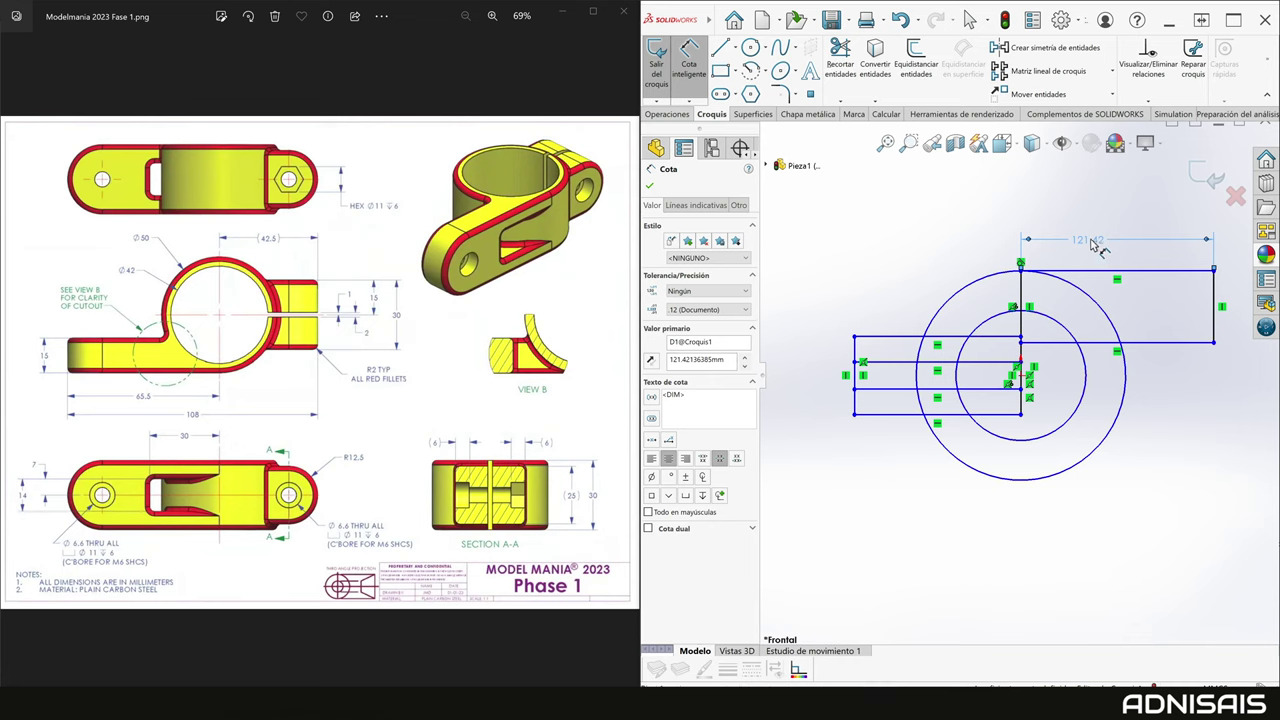
{"action": "key", "text": "Escape"}
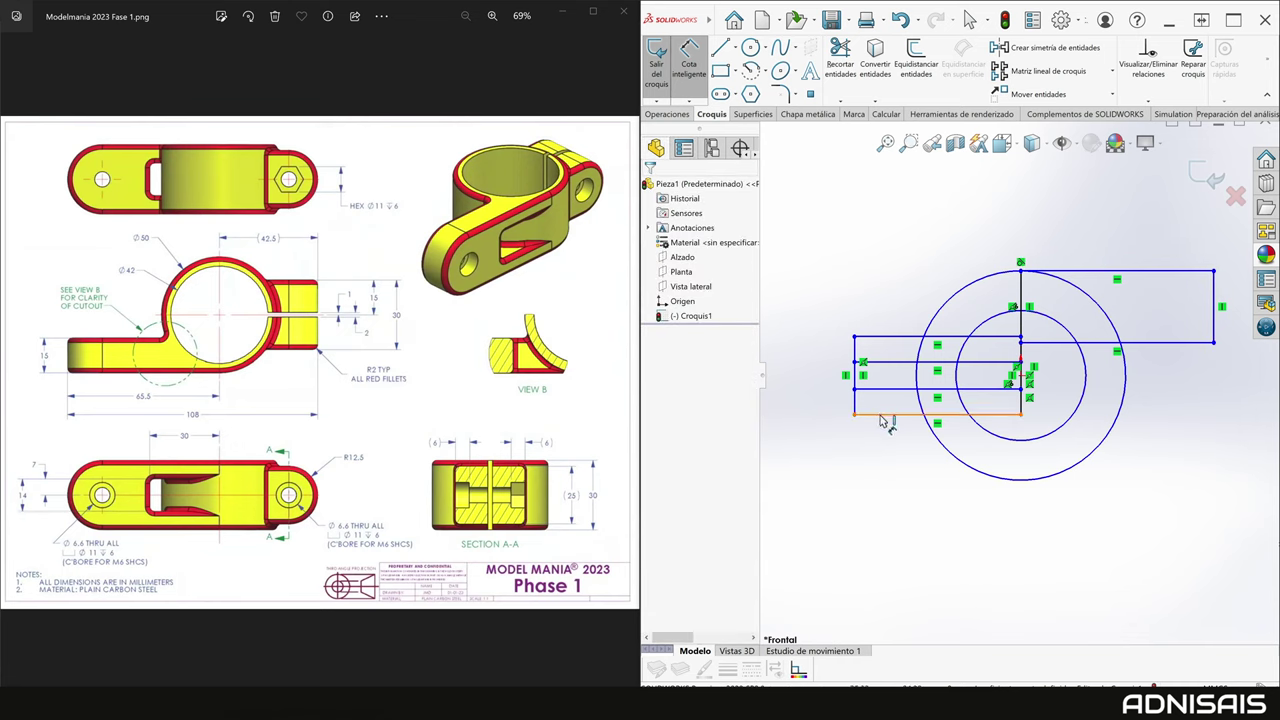
{"action": "left_click", "coordinate": [883, 421]}
{"action": "left_click", "coordinate": [900, 458]}
{"action": "type", "text": "42.5"}
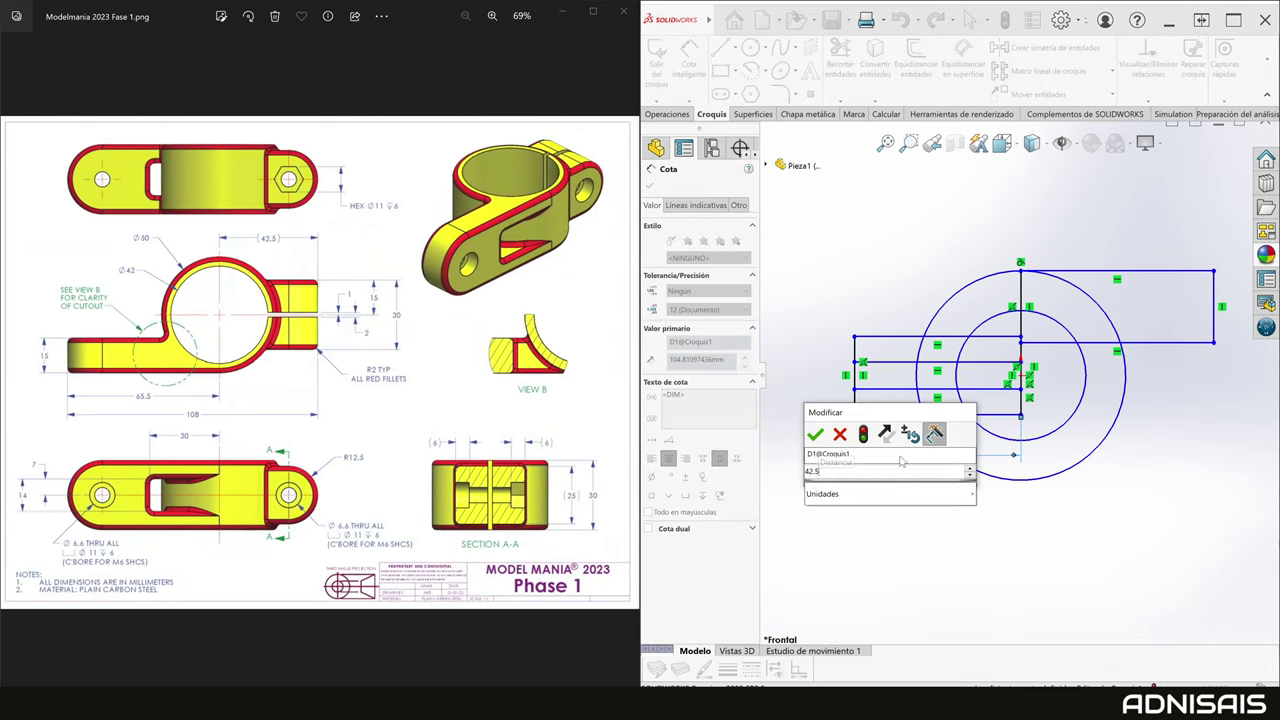
{"action": "key", "text": "Return"}
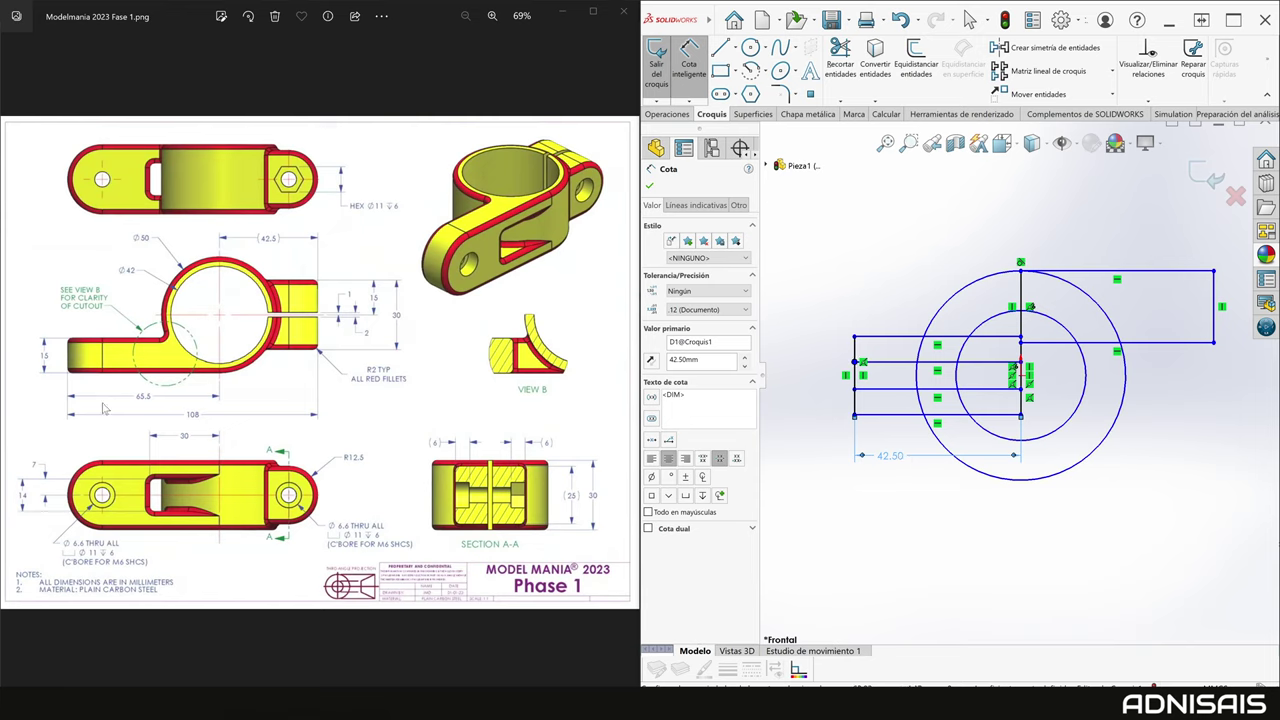
{"action": "left_click", "coordinate": [1085, 270]}
{"action": "left_click", "coordinate": [1095, 248]}
{"action": "type", "text": "65.5"}
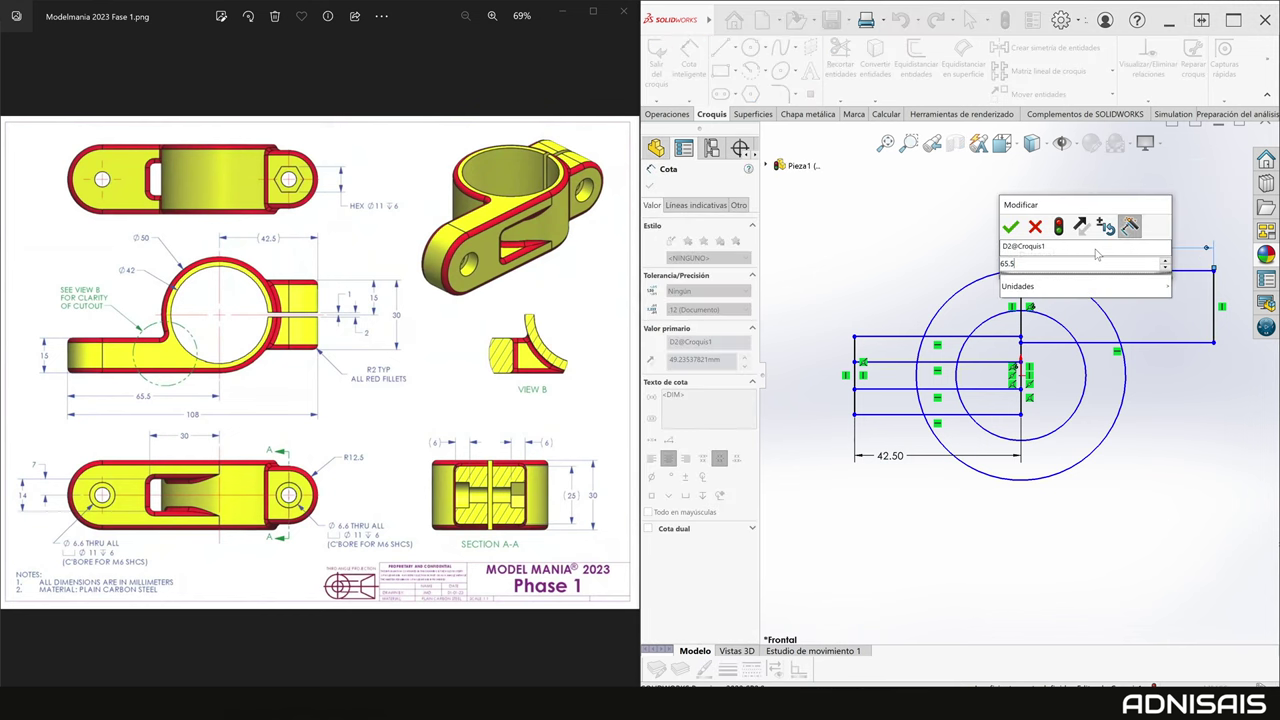
{"action": "key", "text": "Return"}
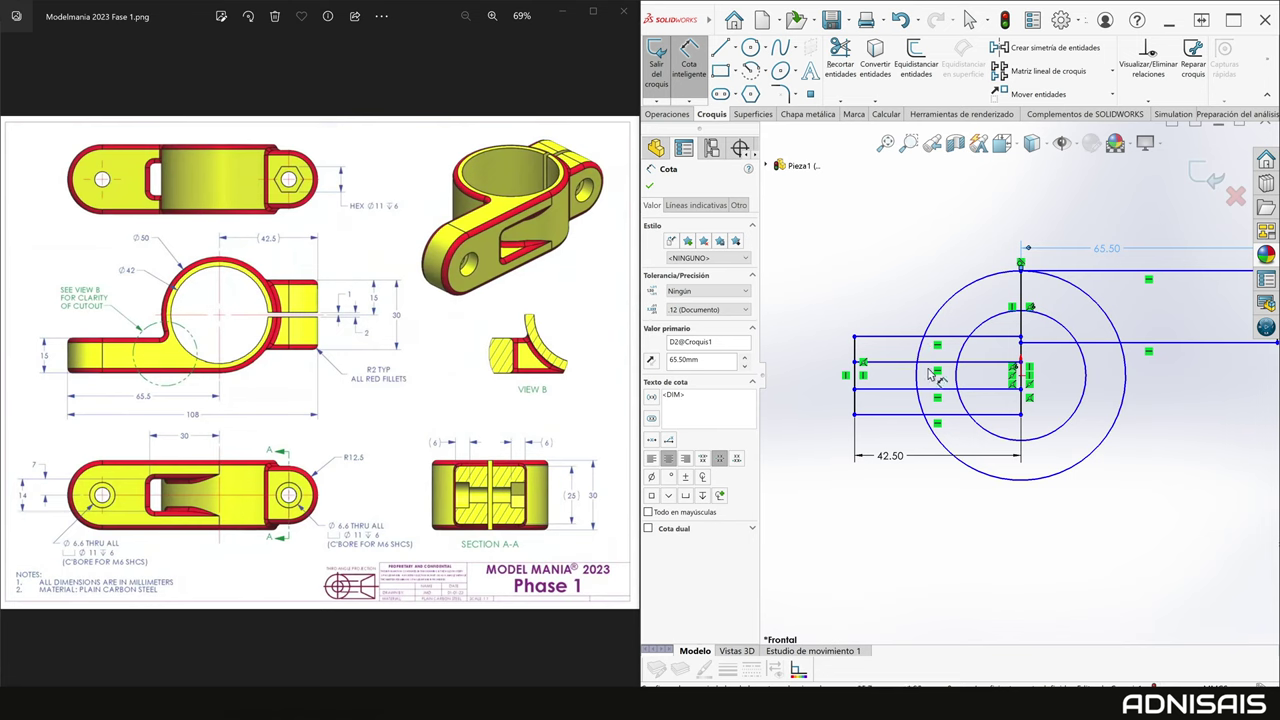
Dimension the outer circle to Ø50 and the inner circle to Ø42.
{"action": "scroll", "coordinate": [930, 375], "scroll_direction": "down", "scroll_amount": 2}
{"action": "scroll", "coordinate": [925, 365], "scroll_direction": "up", "scroll_amount": 2}
{"action": "scroll", "coordinate": [920, 355], "scroll_direction": "down", "scroll_amount": 2}
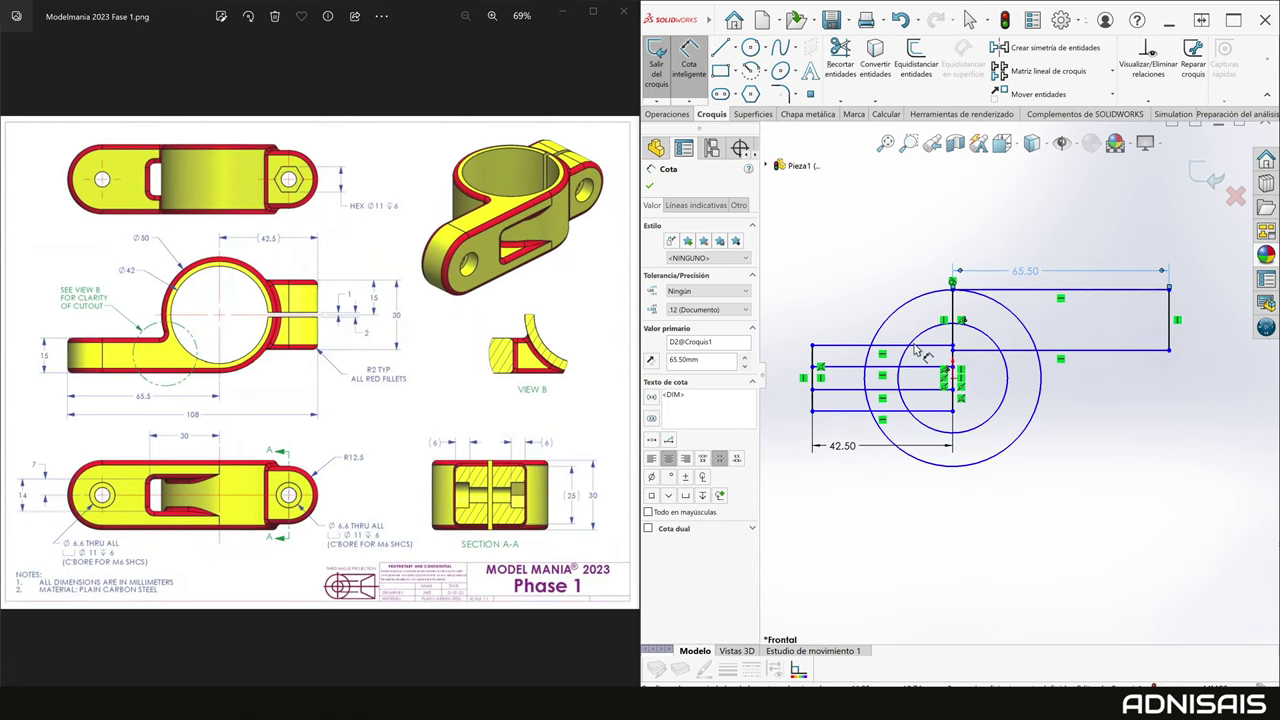
{"action": "scroll", "coordinate": [895, 338], "scroll_direction": "down", "scroll_amount": 1}
{"action": "left_click", "coordinate": [888, 295]}
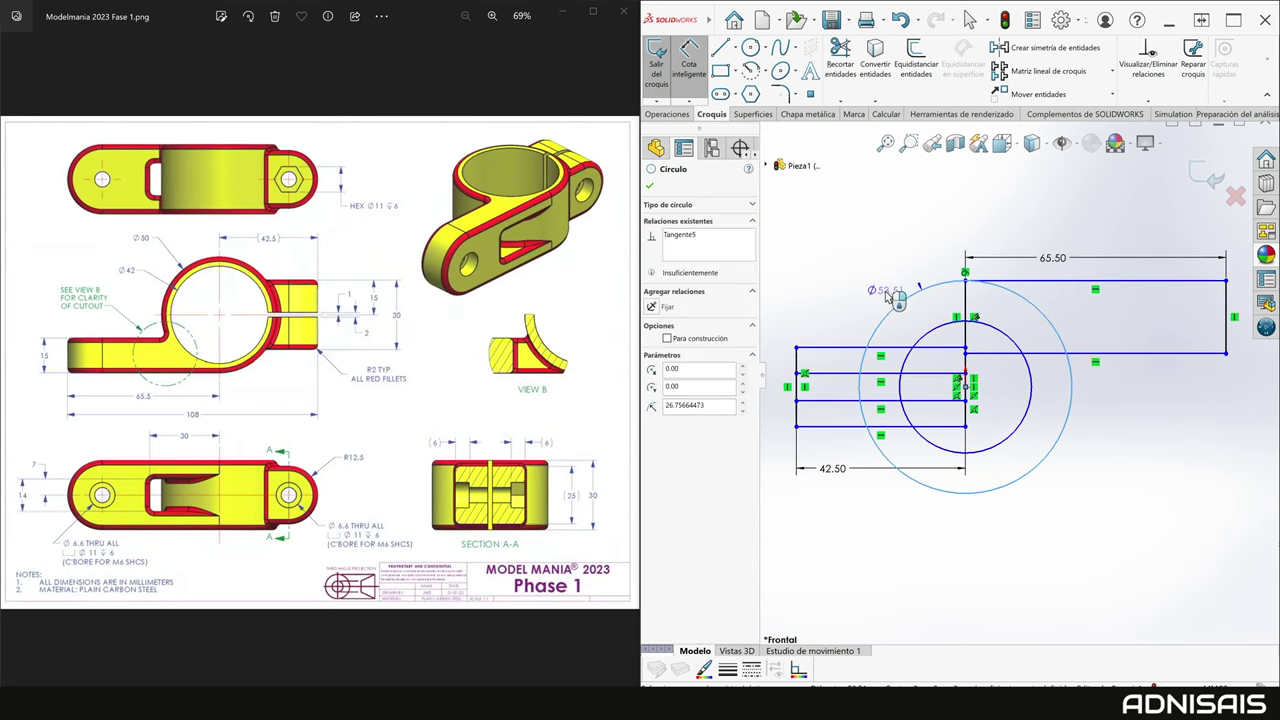
{"action": "left_click", "coordinate": [785, 278]}
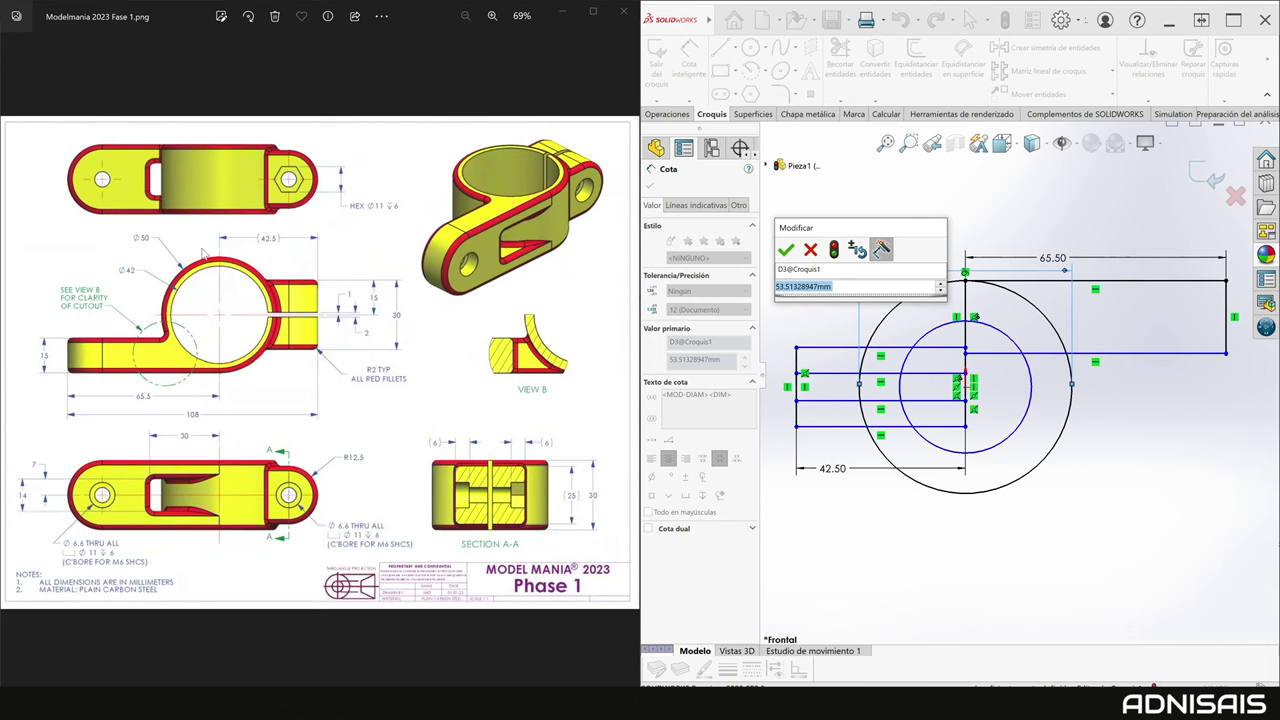
{"action": "type", "text": "50"}
{"action": "key", "text": "Return"}
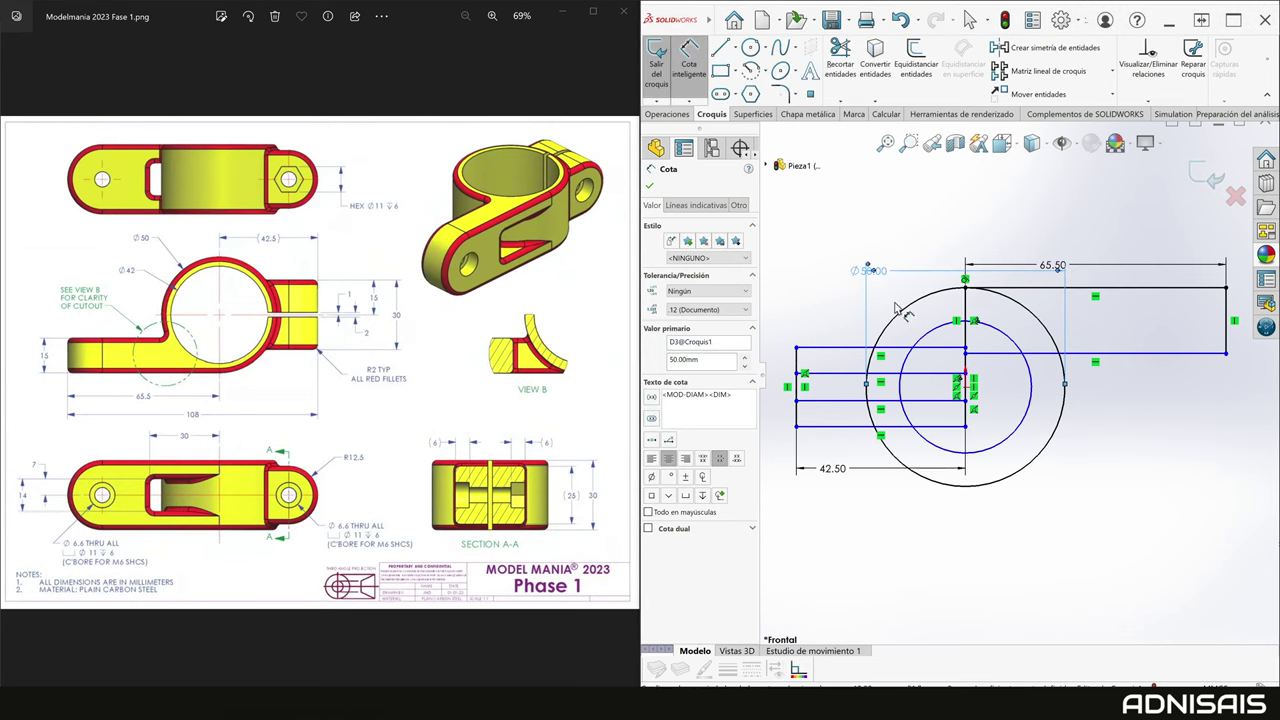
{"action": "left_click", "coordinate": [934, 336]}
{"action": "left_click", "coordinate": [842, 312]}
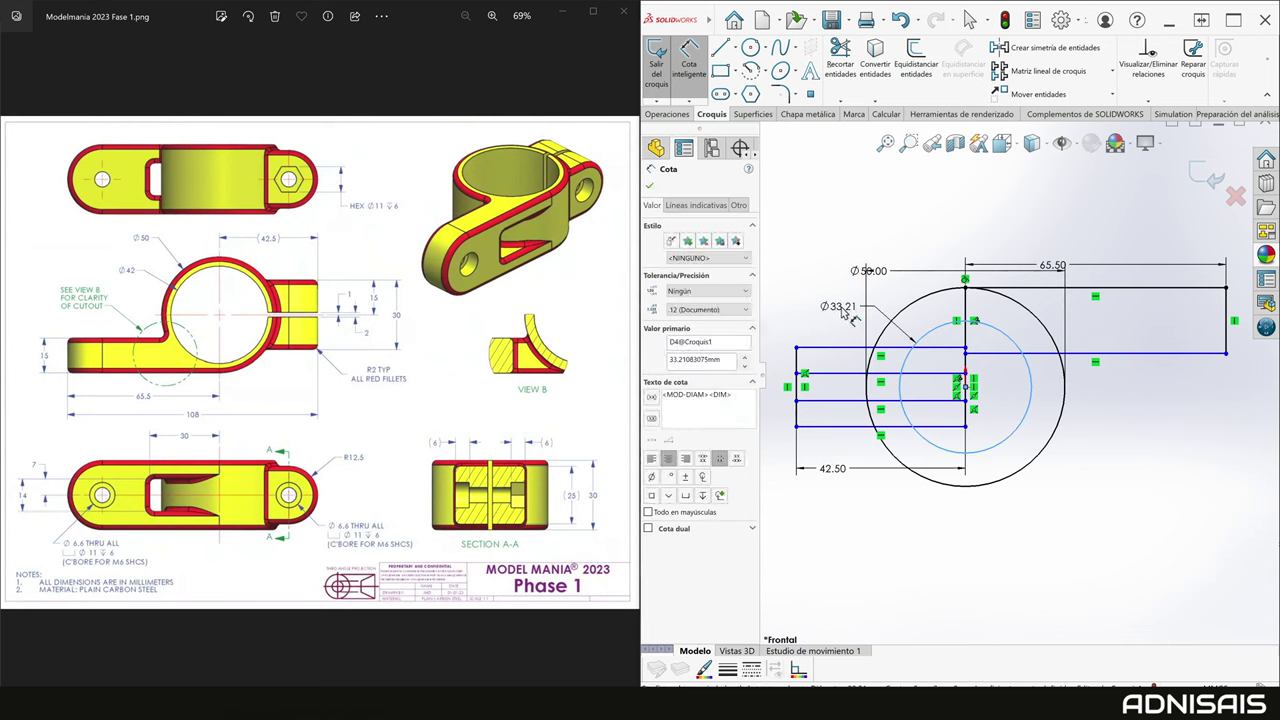
{"action": "type", "text": "42"}
{"action": "key", "text": "Return"}
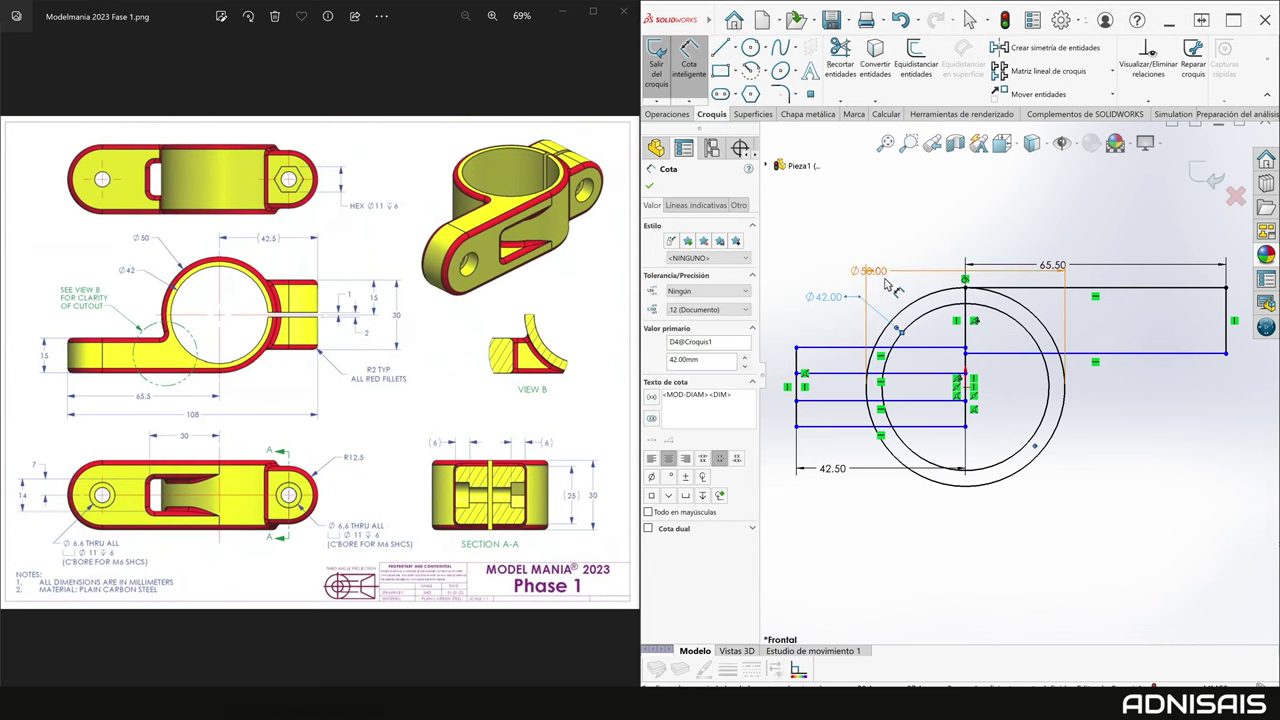
Move the Ø50.00 and 65.50 dimension labels clear of the profile.
{"action": "left_click_drag", "start_coordinate": [886, 284], "coordinate": [906, 242]}
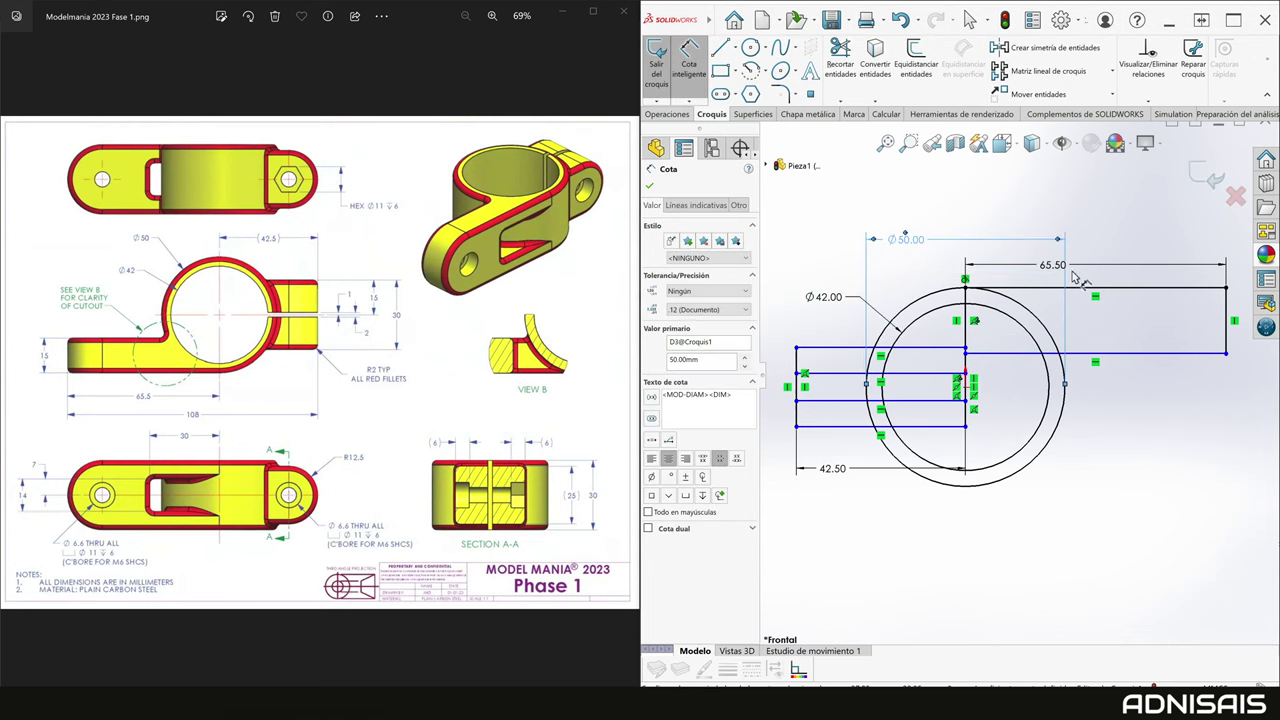
{"action": "left_click_drag", "start_coordinate": [1073, 270], "coordinate": [1140, 259]}
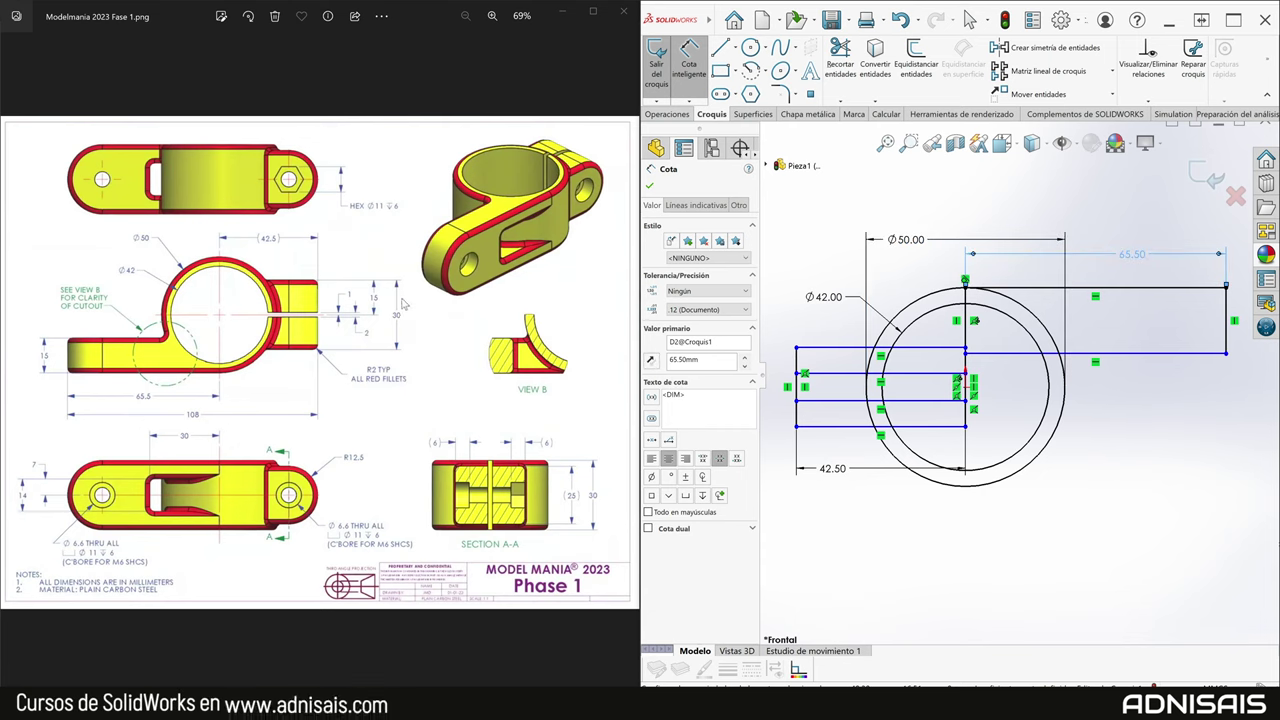
{"action": "left_click", "coordinate": [796, 370]}
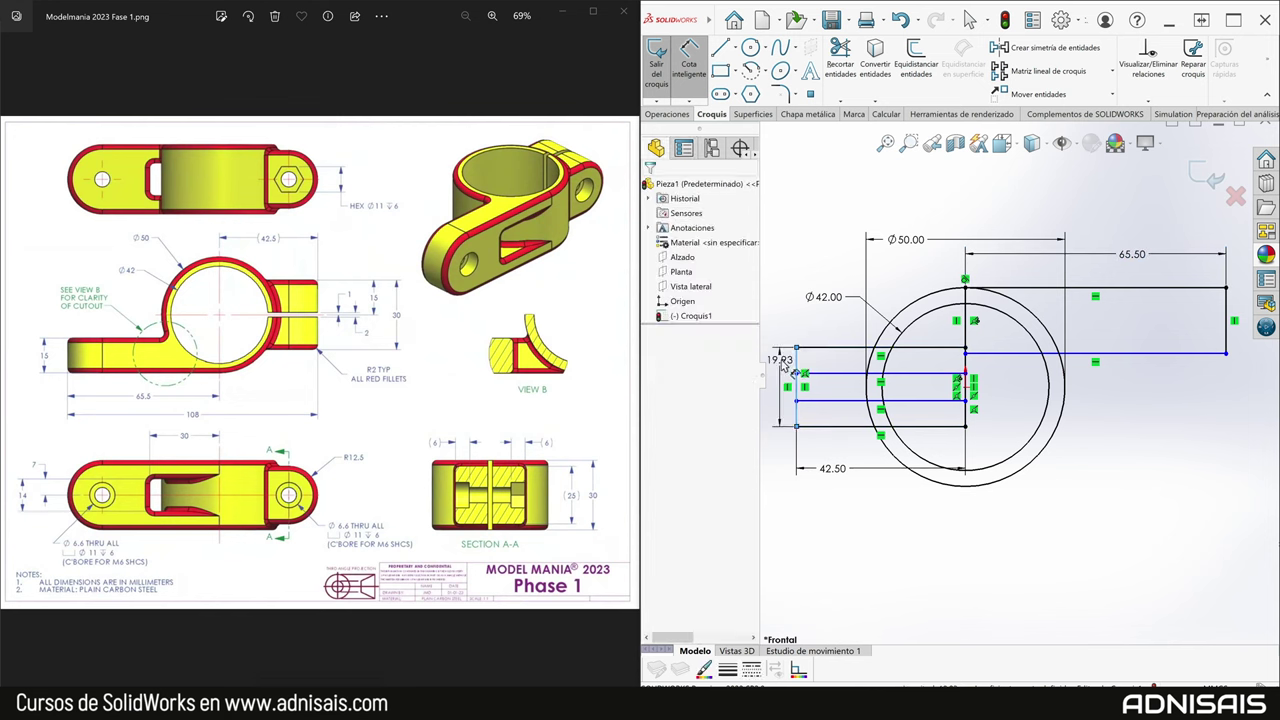
Dimension the left rectangle height to 30 and the gap between horizontal lines to 2.
{"action": "left_click", "coordinate": [785, 366]}
{"action": "type", "text": "30"}
{"action": "key", "text": "Return"}
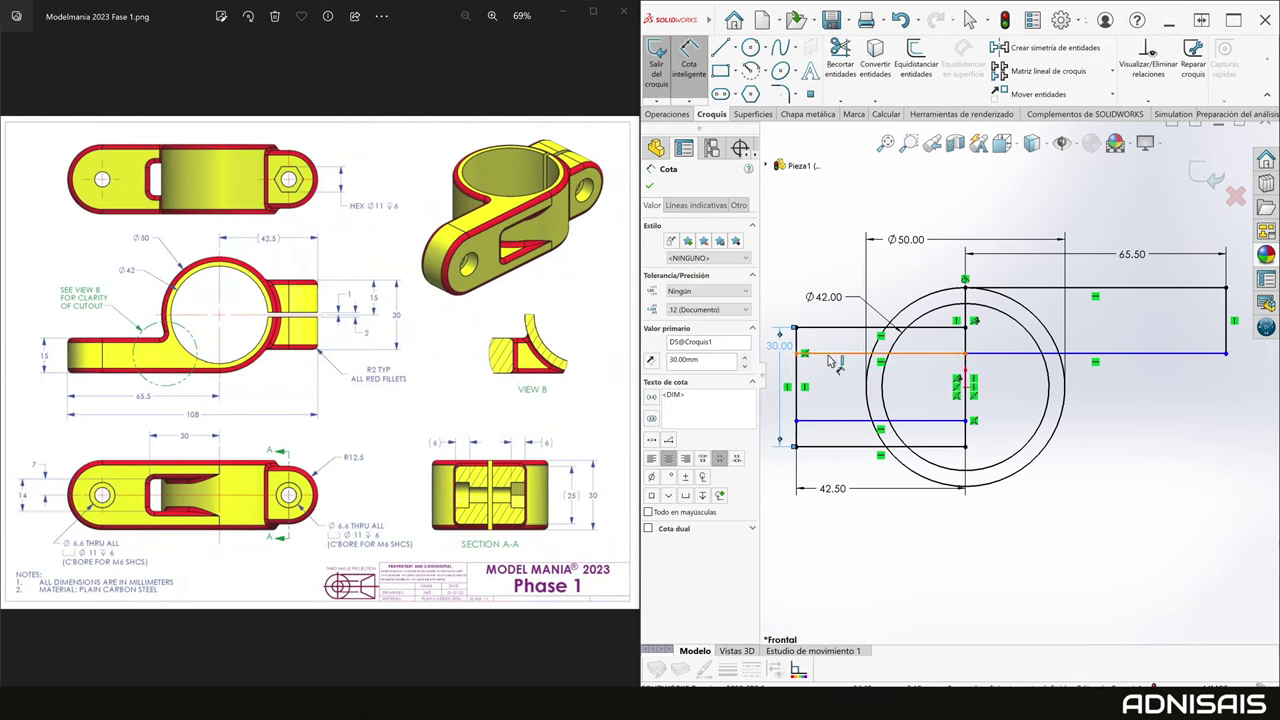
{"action": "left_click", "coordinate": [829, 357]}
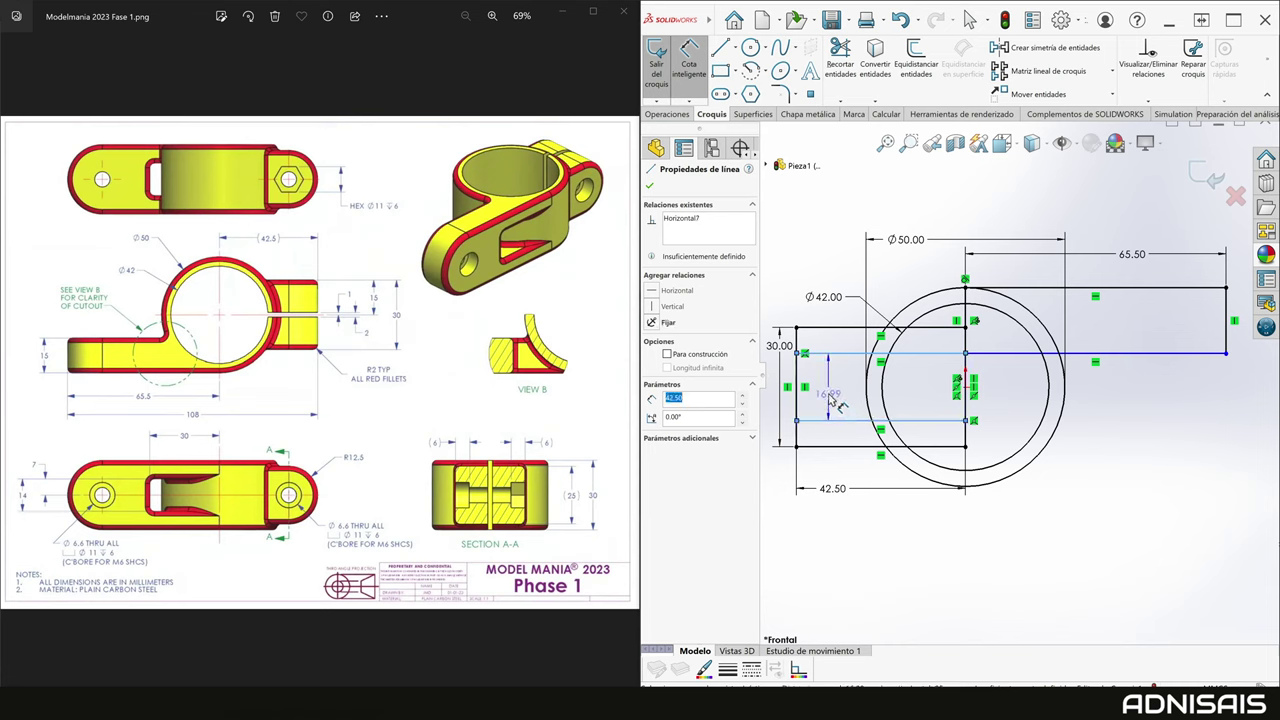
{"action": "left_click", "coordinate": [838, 403]}
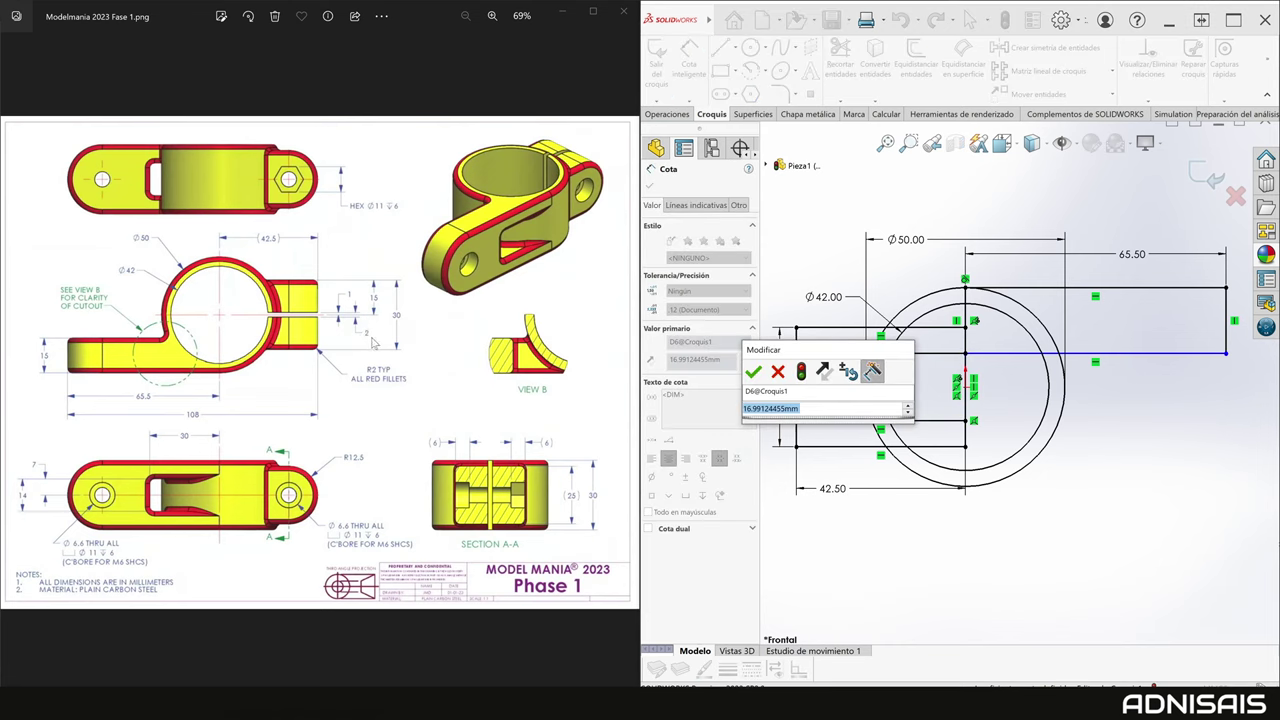
{"action": "type", "text": "2"}
{"action": "key", "text": "Return"}
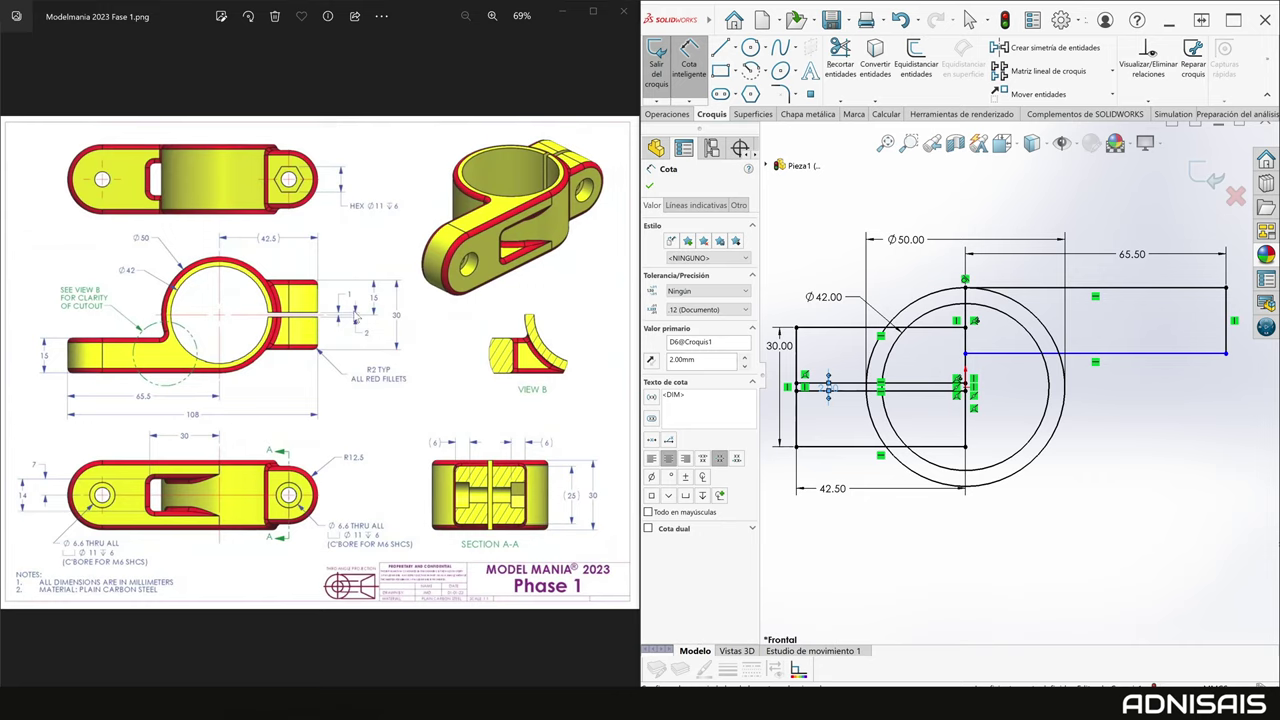
{"action": "left_click", "coordinate": [868, 425]}
{"action": "left_click", "coordinate": [842, 414]}
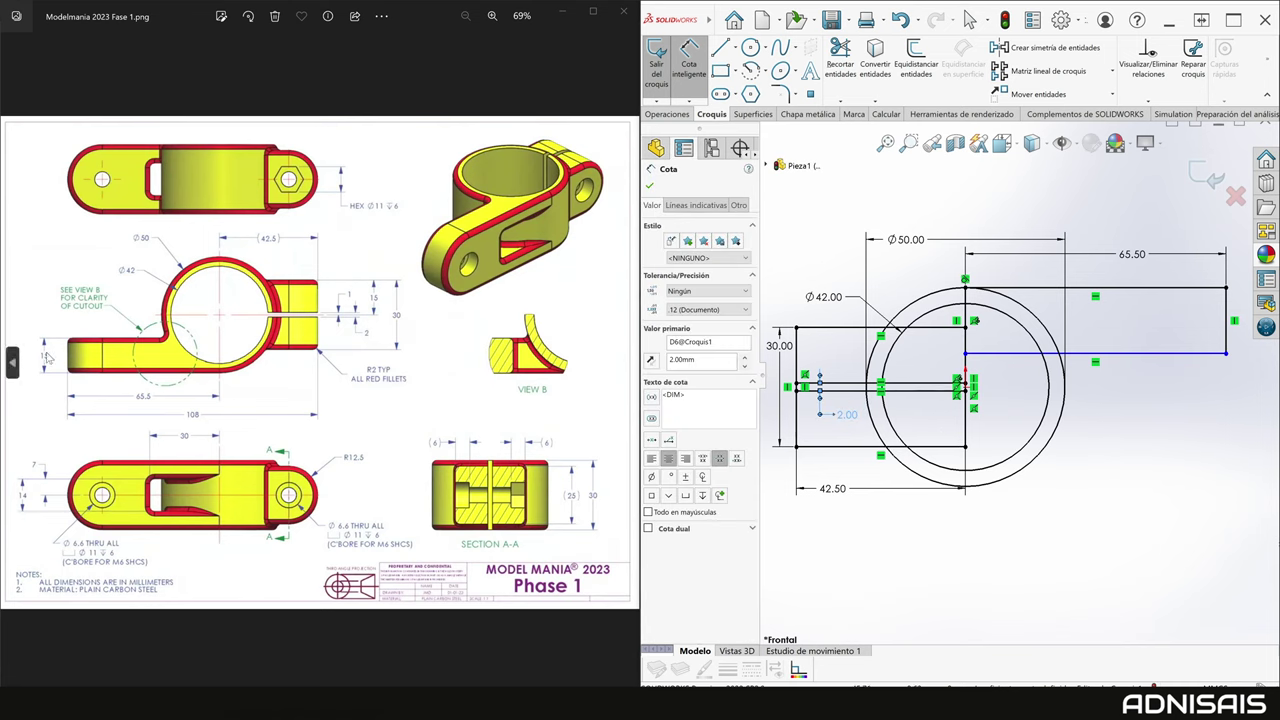
Set the short right vertical line to 15 mm and exit dimensioning.
{"action": "left_click", "coordinate": [1226, 320]}
{"action": "left_click", "coordinate": [1232, 369]}
{"action": "type", "text": "15"}
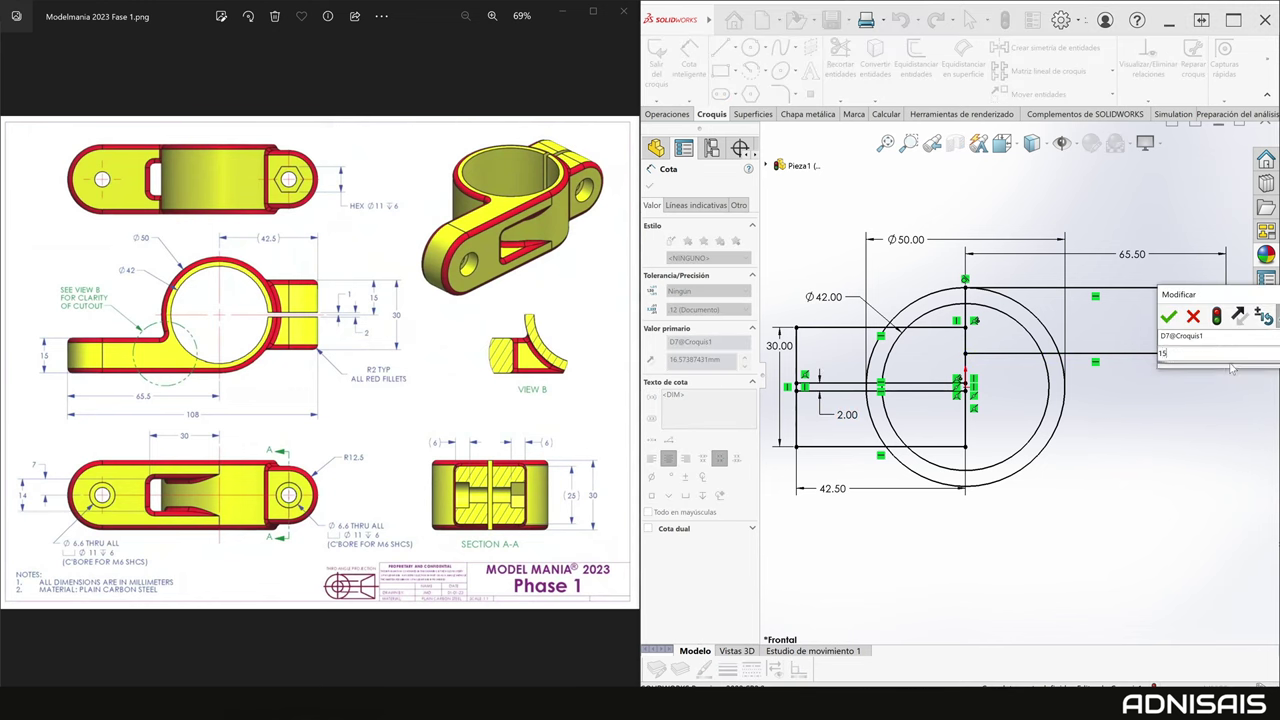
{"action": "key", "text": "Return"}
{"action": "key", "text": "Escape"}
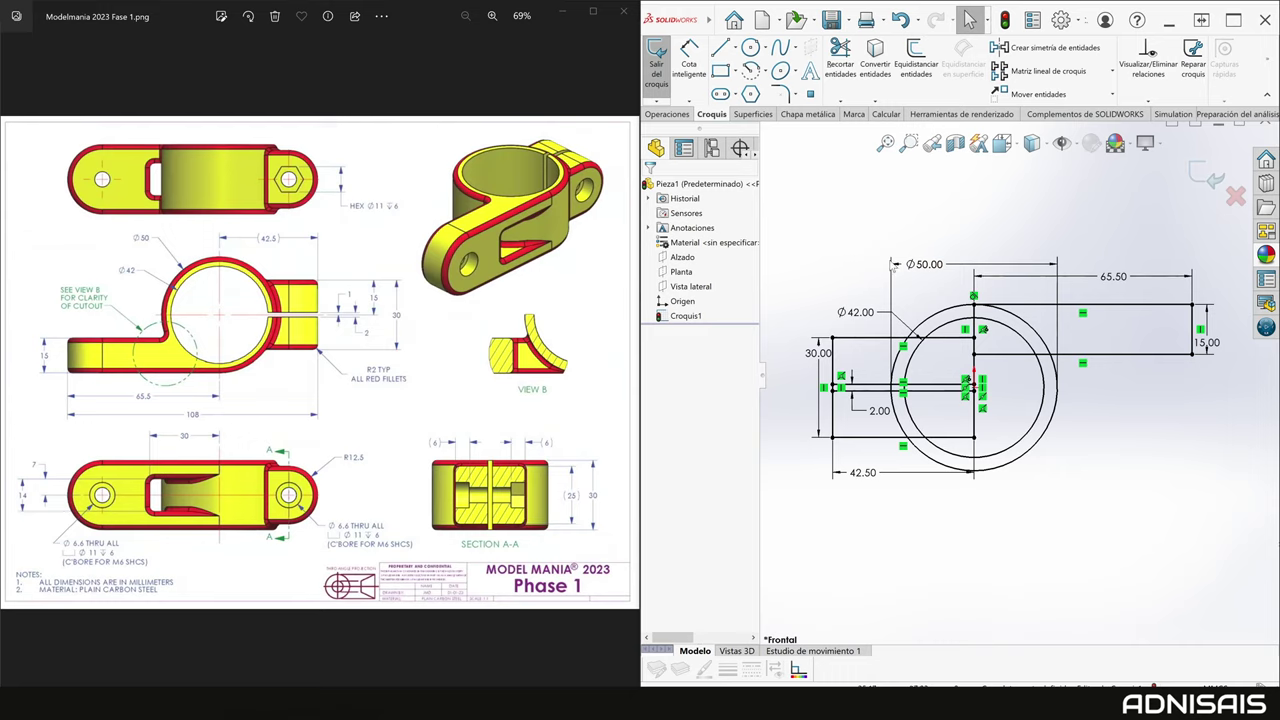
Extrude the Ø50 circle region of Croquis1 as a Mid Plane boss to form the cylinder.
{"action": "left_click", "coordinate": [667, 114]}
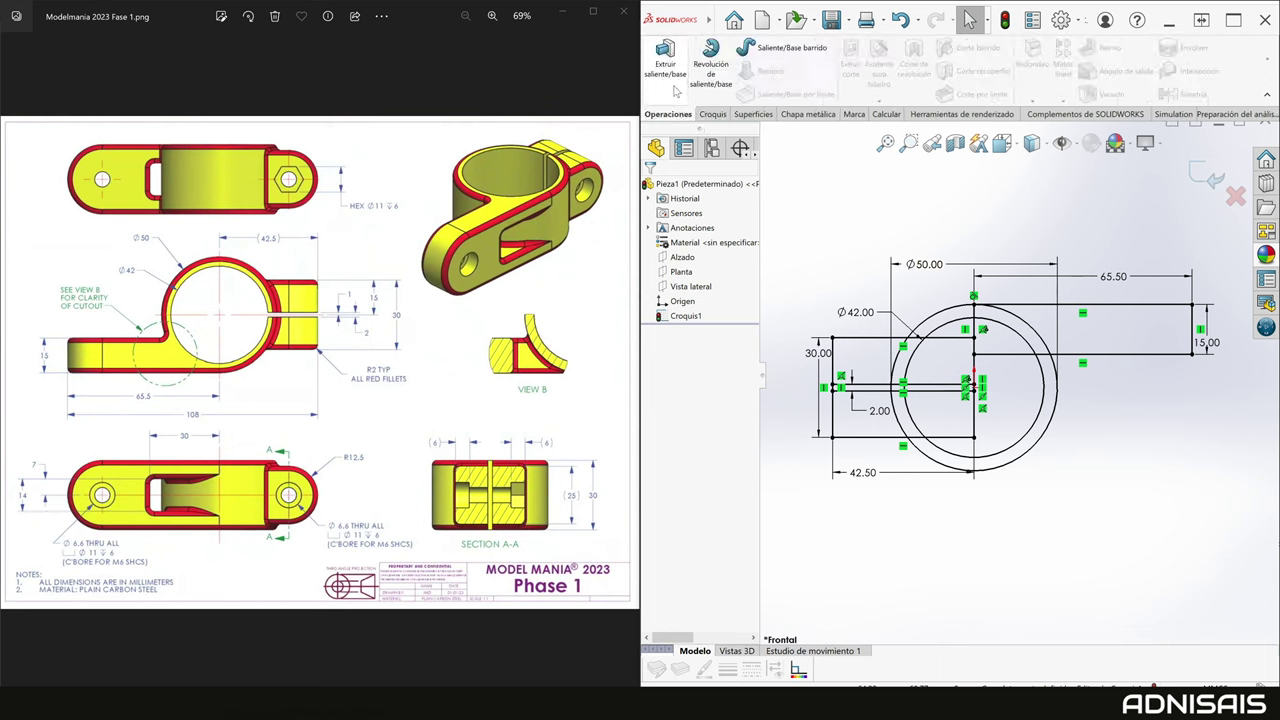
{"action": "left_click", "coordinate": [673, 84]}
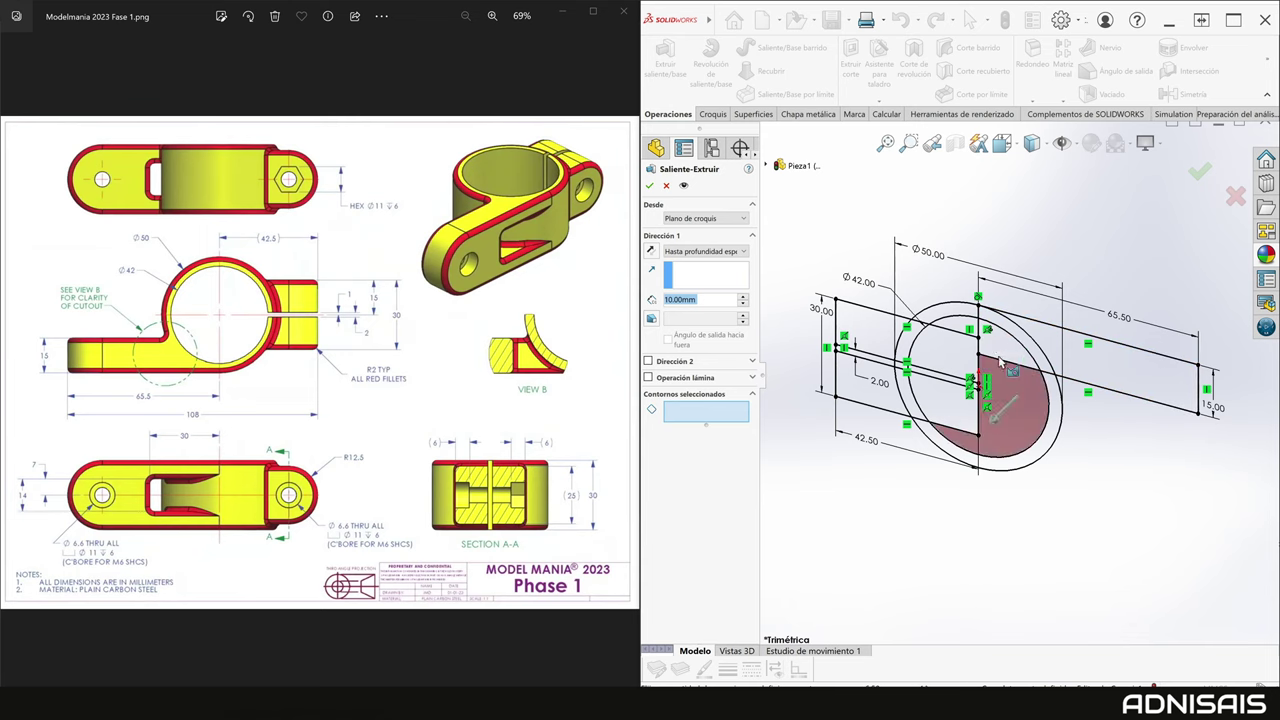
{"action": "left_click", "coordinate": [952, 309]}
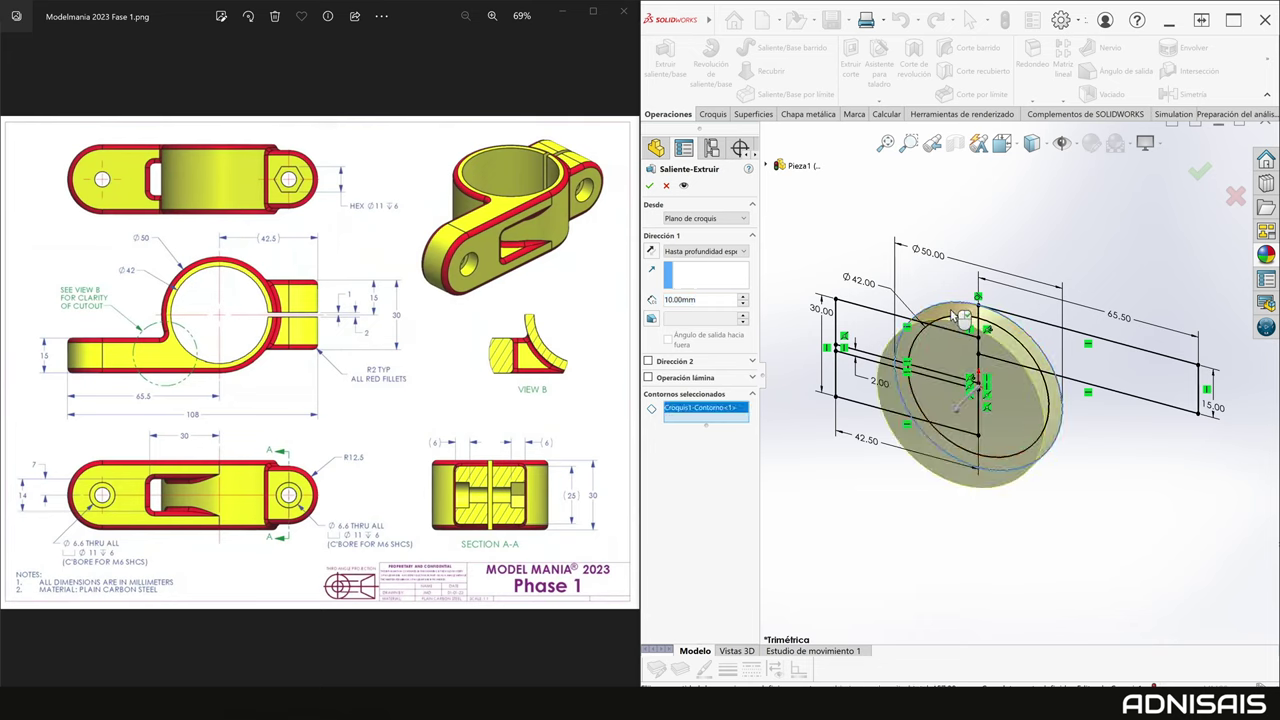
{"action": "left_click", "coordinate": [956, 310]}
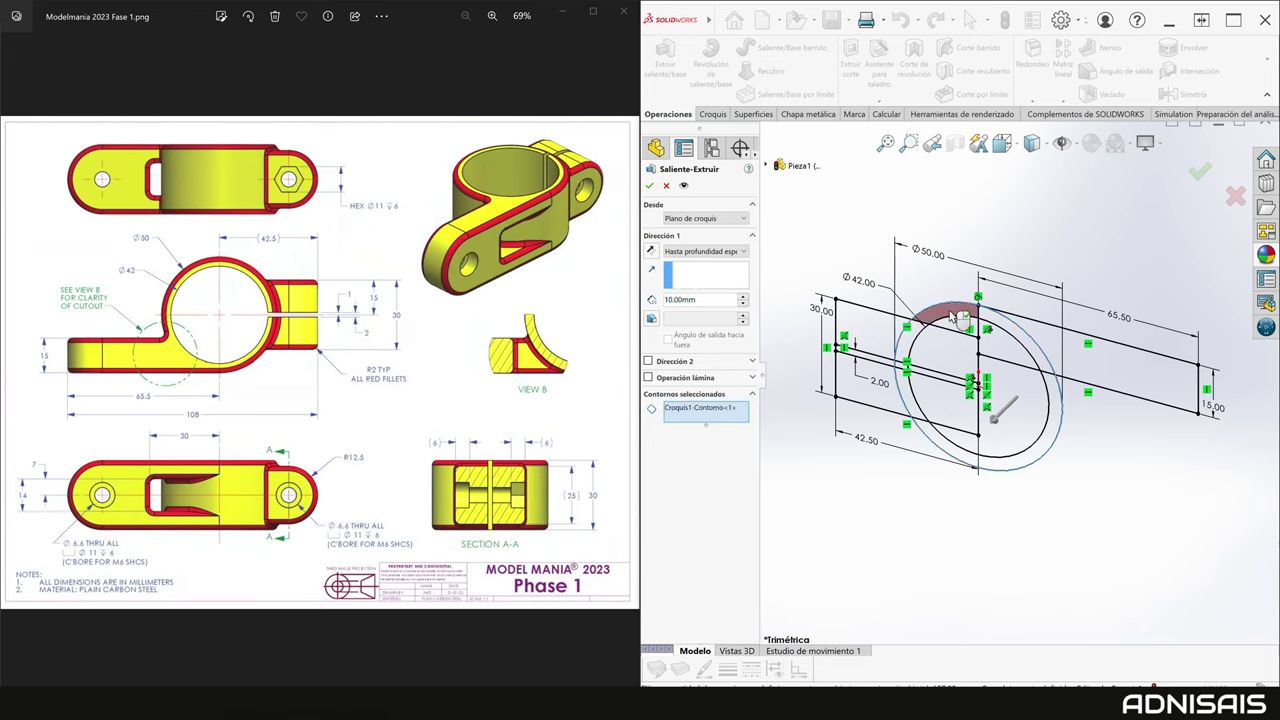
{"action": "left_click", "coordinate": [958, 316]}
{"action": "left_click", "coordinate": [952, 312]}
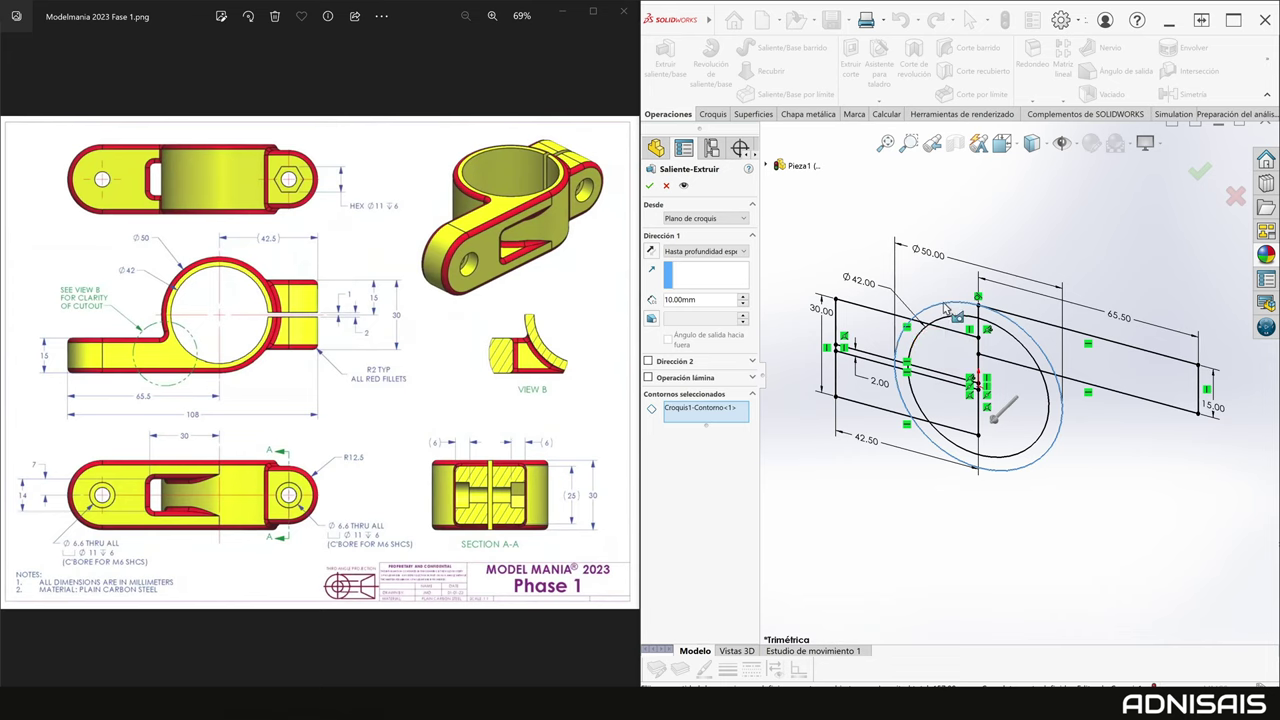
{"action": "right_click", "coordinate": [709, 418]}
{"action": "left_click", "coordinate": [722, 432]}
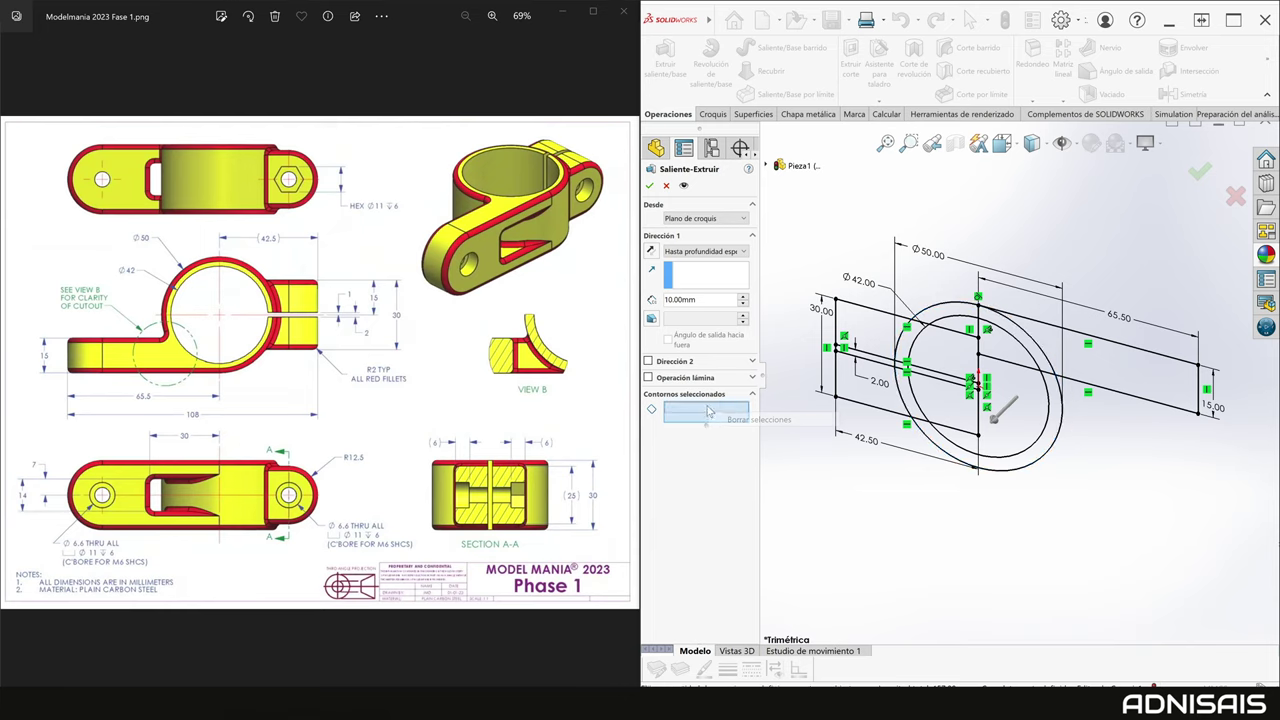
{"action": "left_click", "coordinate": [936, 312]}
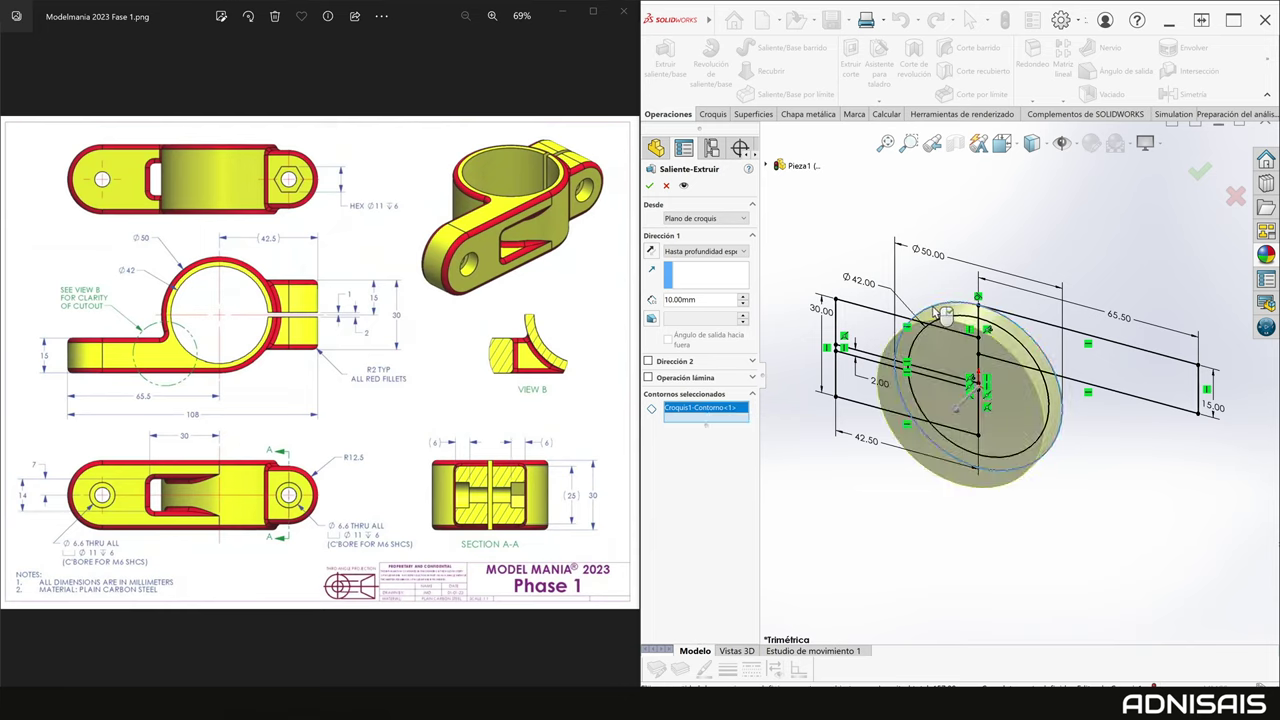
{"action": "left_click", "coordinate": [705, 251]}
{"action": "left_click", "coordinate": [709, 297]}
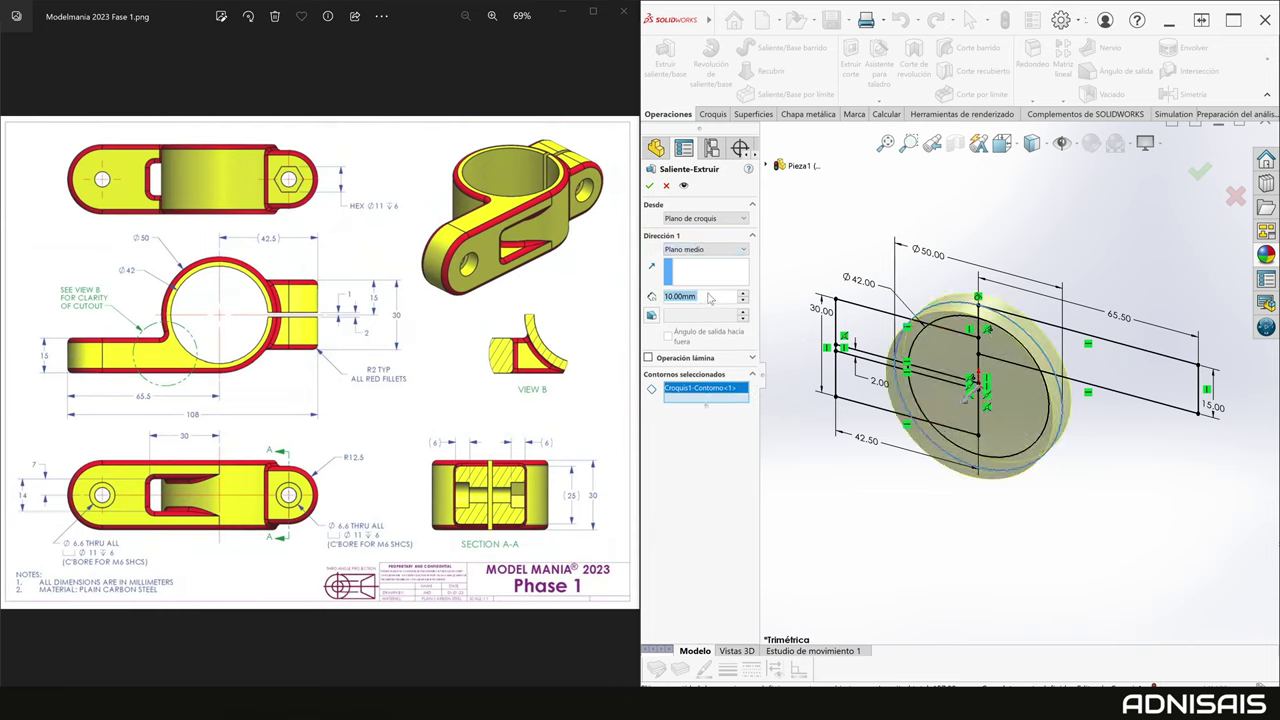
{"action": "scroll", "coordinate": [709, 297], "scroll_direction": "up", "scroll_amount": 2}
{"action": "key", "text": "Return"}
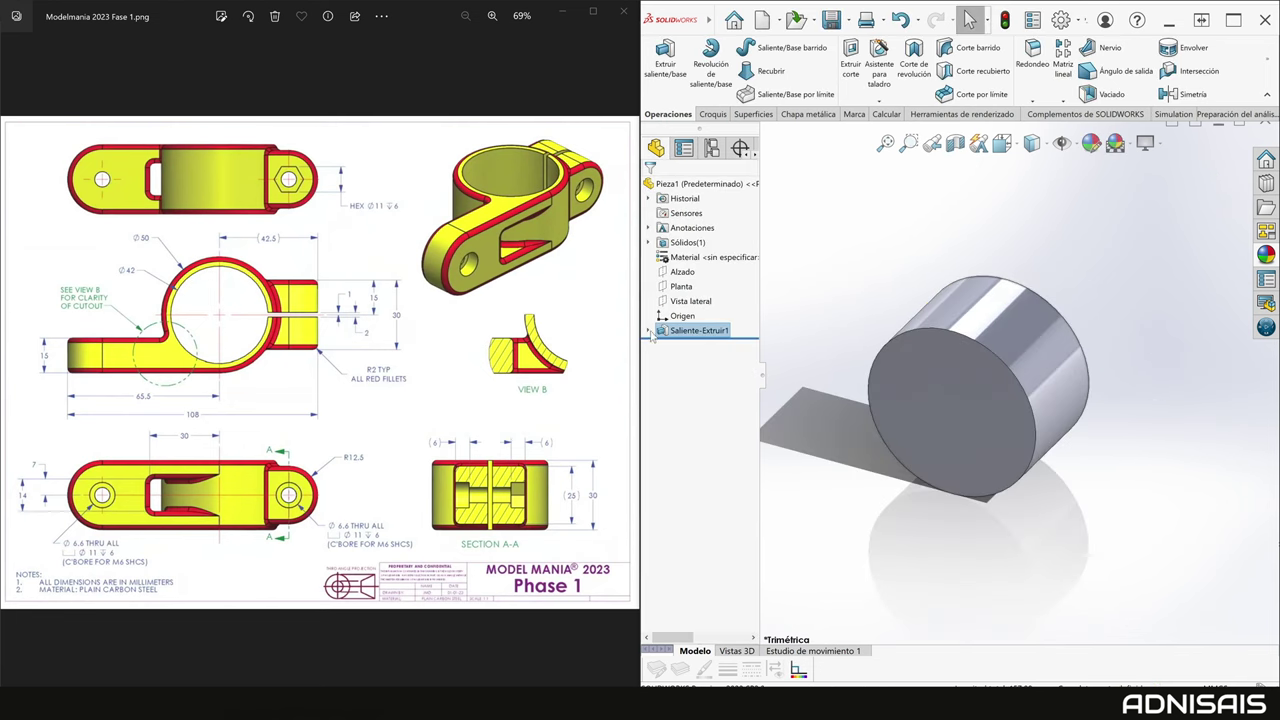
Extrude the long right rectangle region mid-plane 30 mm as the arm block.
{"action": "left_click", "coordinate": [648, 331]}
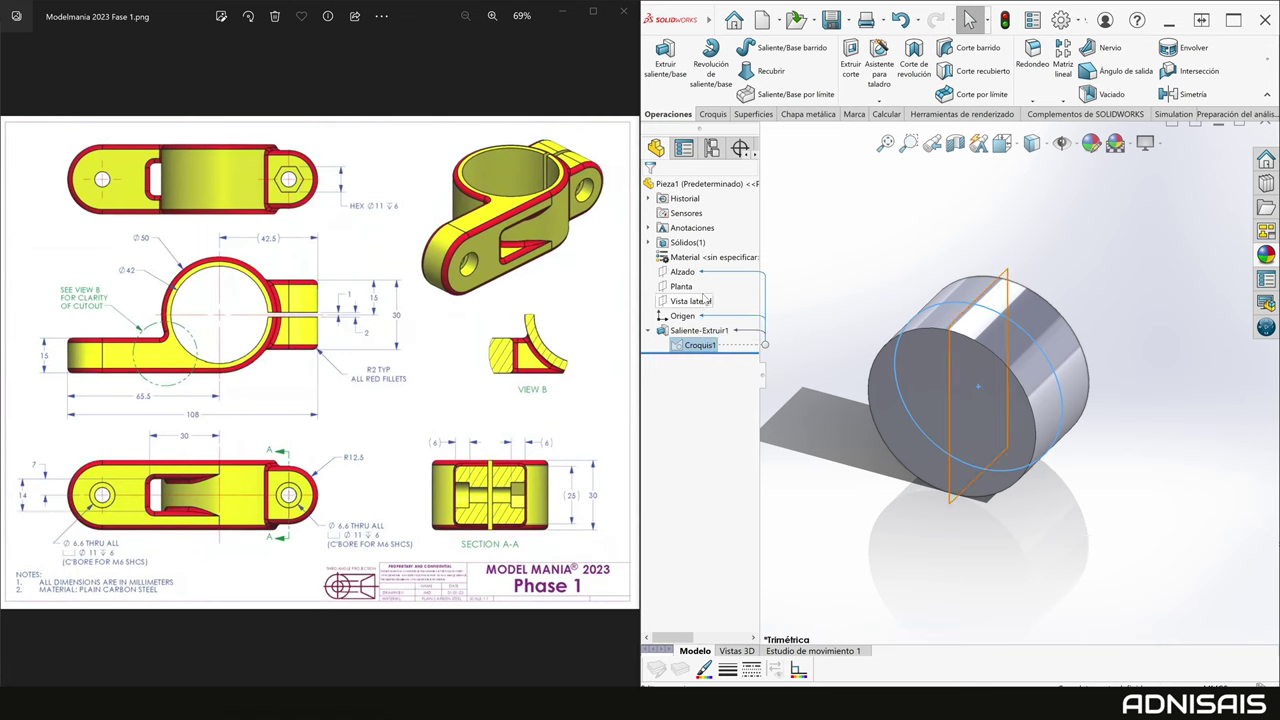
{"action": "left_click", "coordinate": [664, 55]}
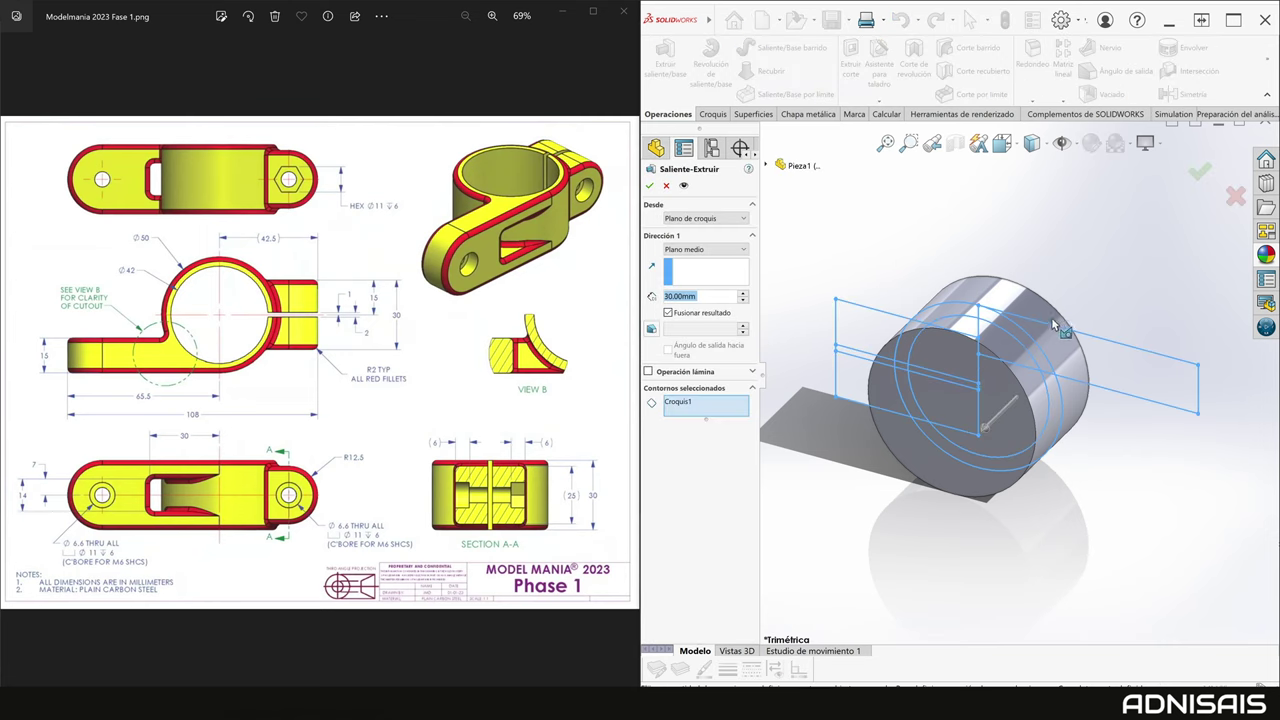
{"action": "left_click", "coordinate": [1115, 347]}
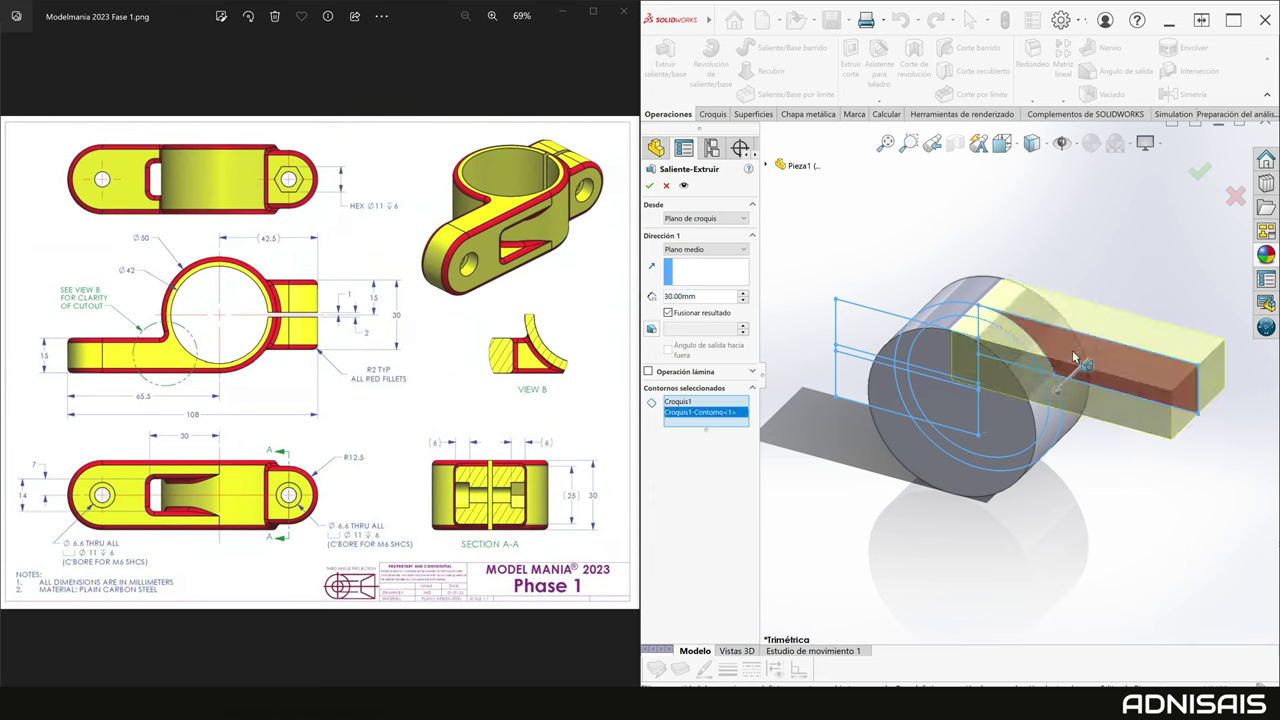
{"action": "left_click", "coordinate": [651, 187]}
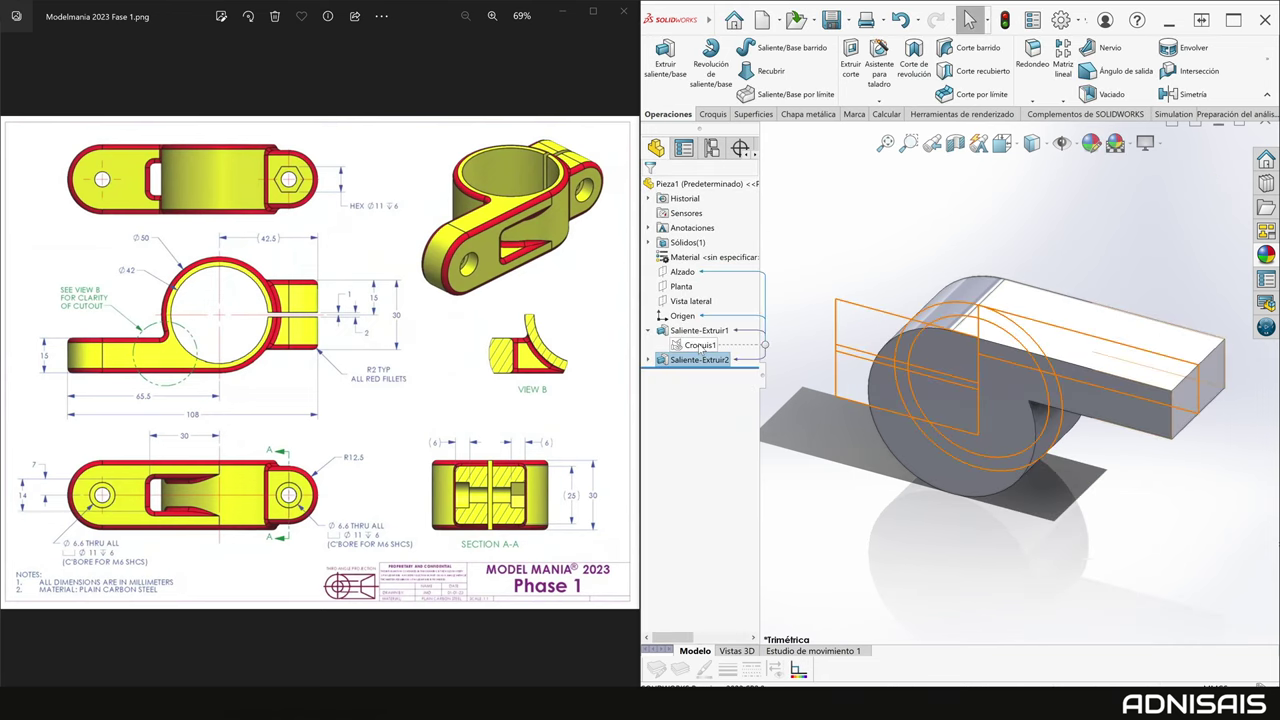
Extrude the left rectangular region from Croquis1 mid-plane at 25 mm depth.
{"action": "left_click", "coordinate": [700, 345]}
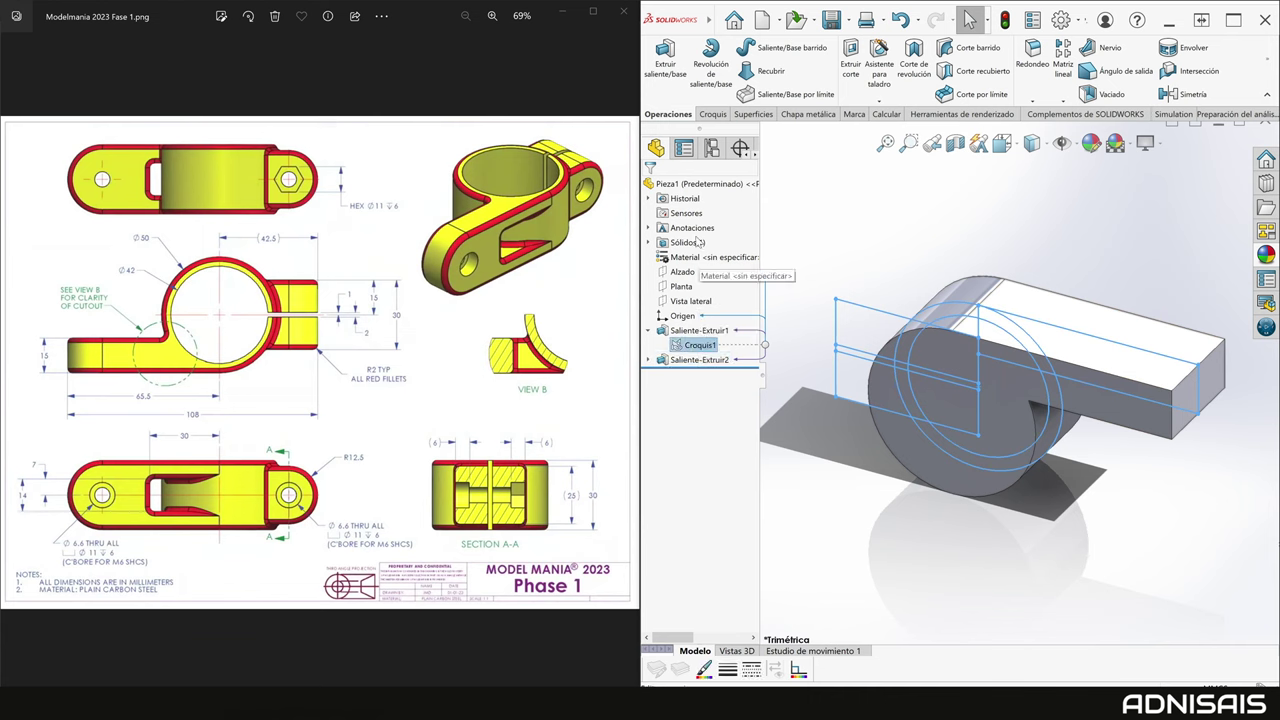
{"action": "left_click", "coordinate": [881, 317]}
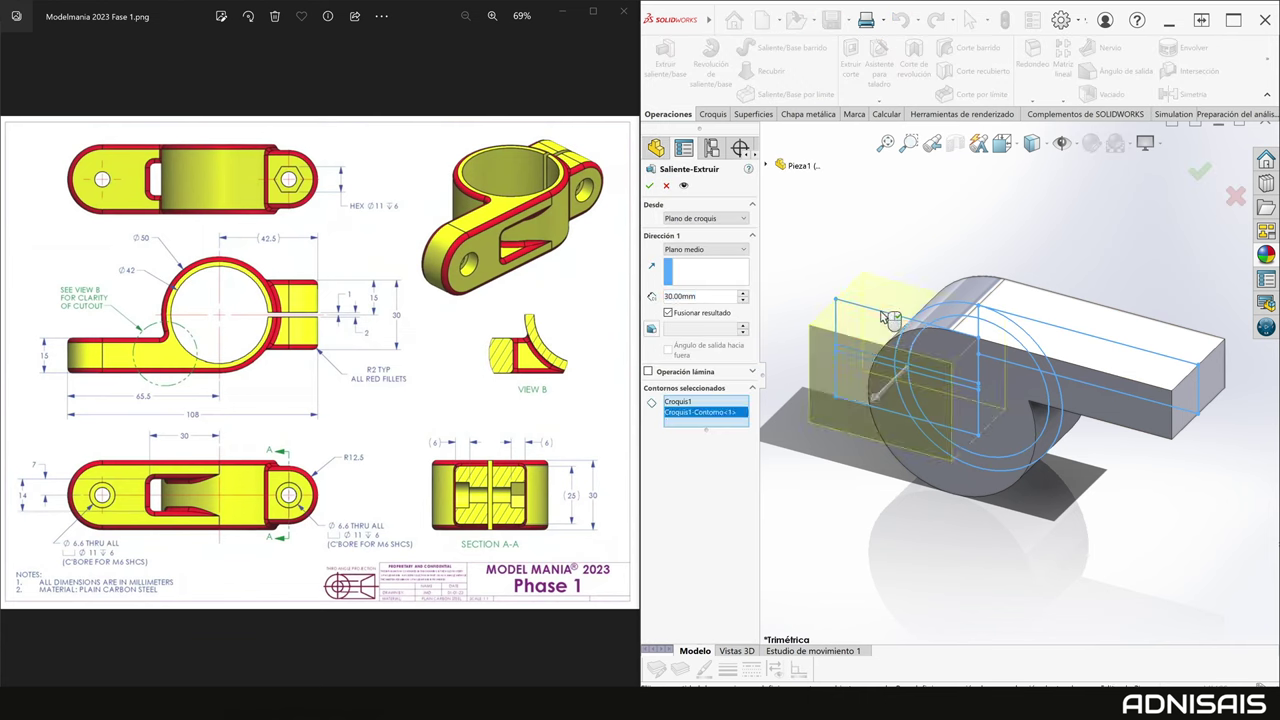
{"action": "double_click", "coordinate": [699, 298]}
{"action": "type", "text": "25"}
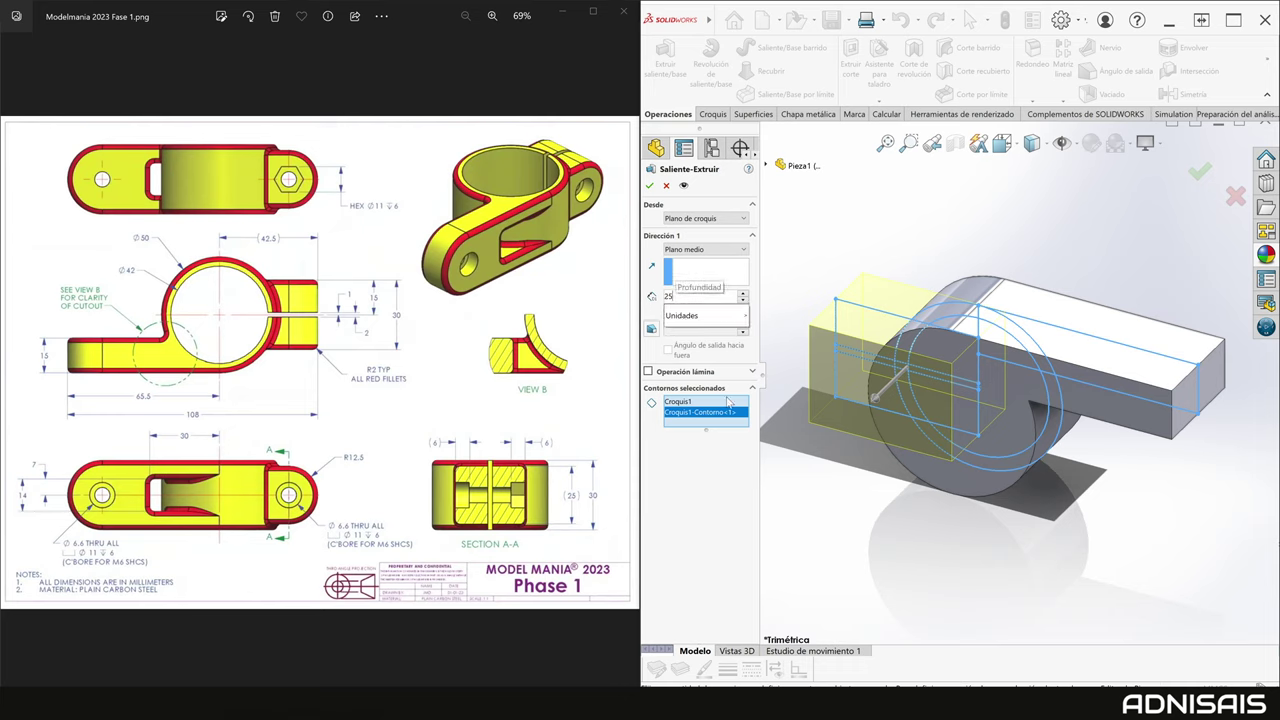
{"action": "key", "text": "Return"}
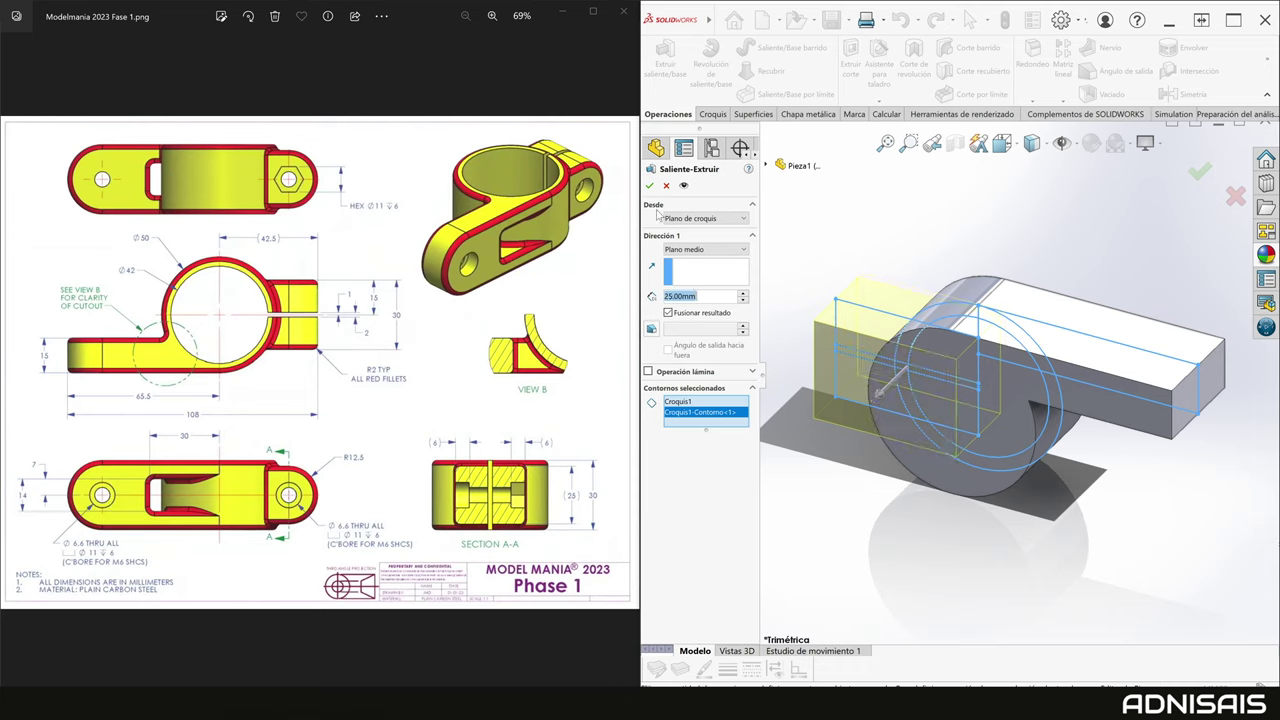
{"action": "left_click", "coordinate": [648, 187]}
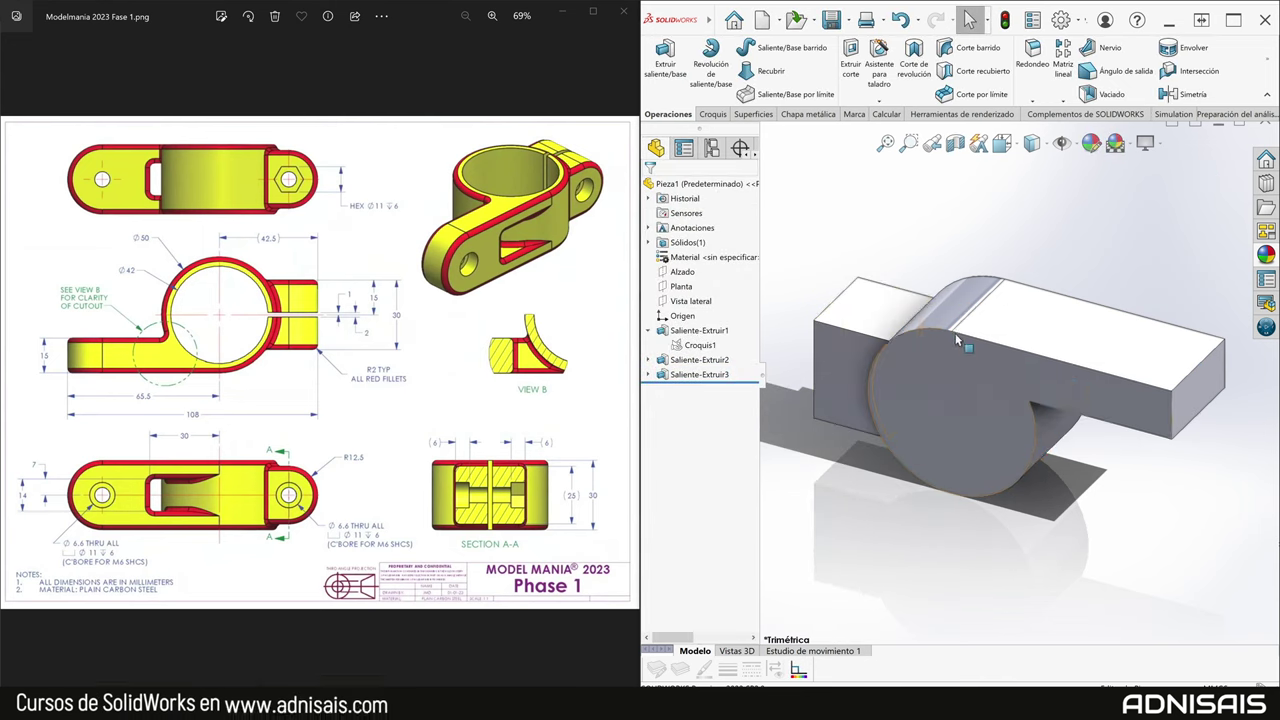
Cut the Ø42 inner circle through all from Croquis1.
{"action": "mouse_move", "coordinate": [975, 338]}
{"action": "middle_mouse_down"}
{"action": "mouse_move", "coordinate": [960, 300]}
{"action": "mouse_move", "coordinate": [985, 325]}
{"action": "middle_mouse_up"}
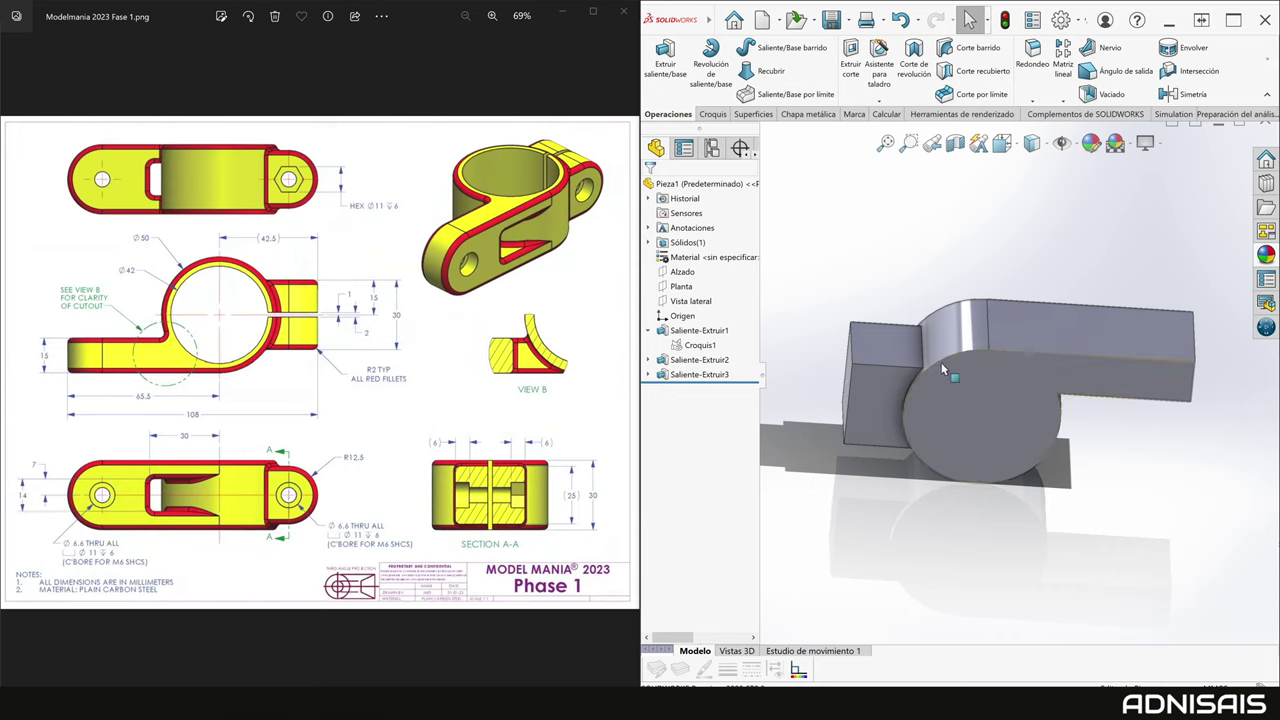
{"action": "left_click", "coordinate": [699, 345]}
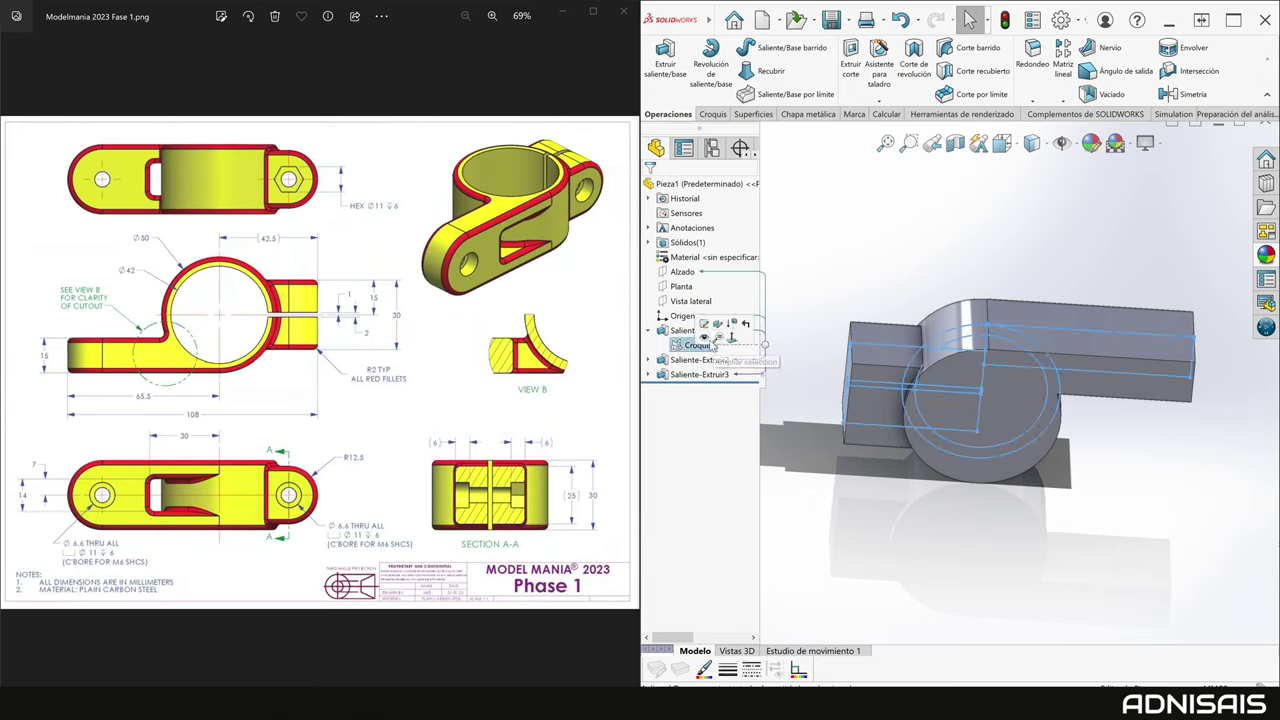
{"action": "left_click", "coordinate": [850, 62]}
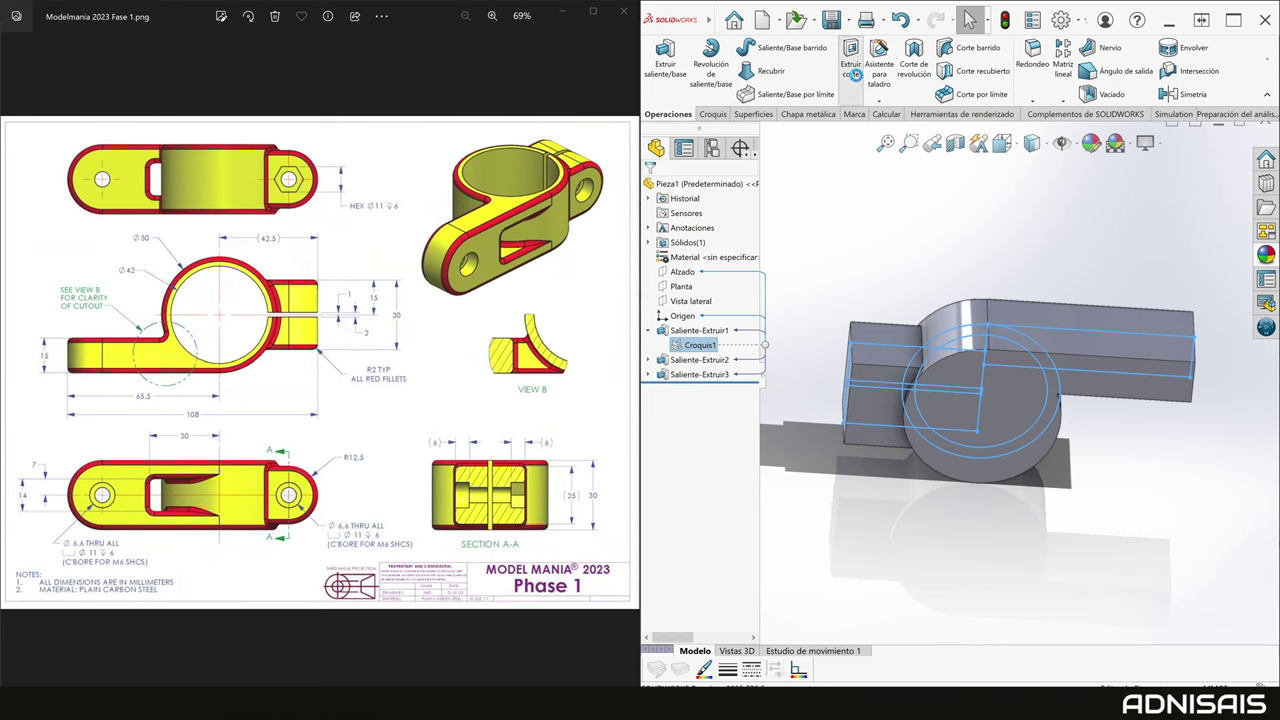
{"action": "left_click", "coordinate": [1009, 339]}
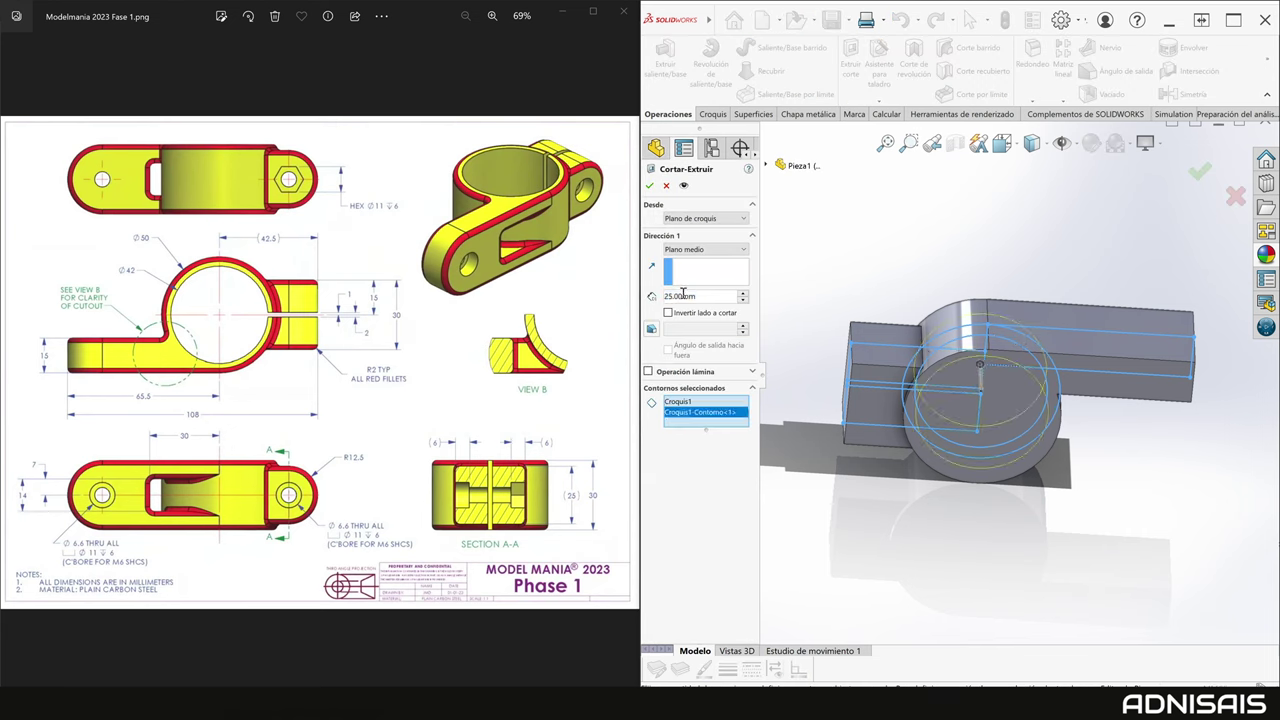
{"action": "left_click", "coordinate": [684, 249]}
{"action": "left_click", "coordinate": [688, 270]}
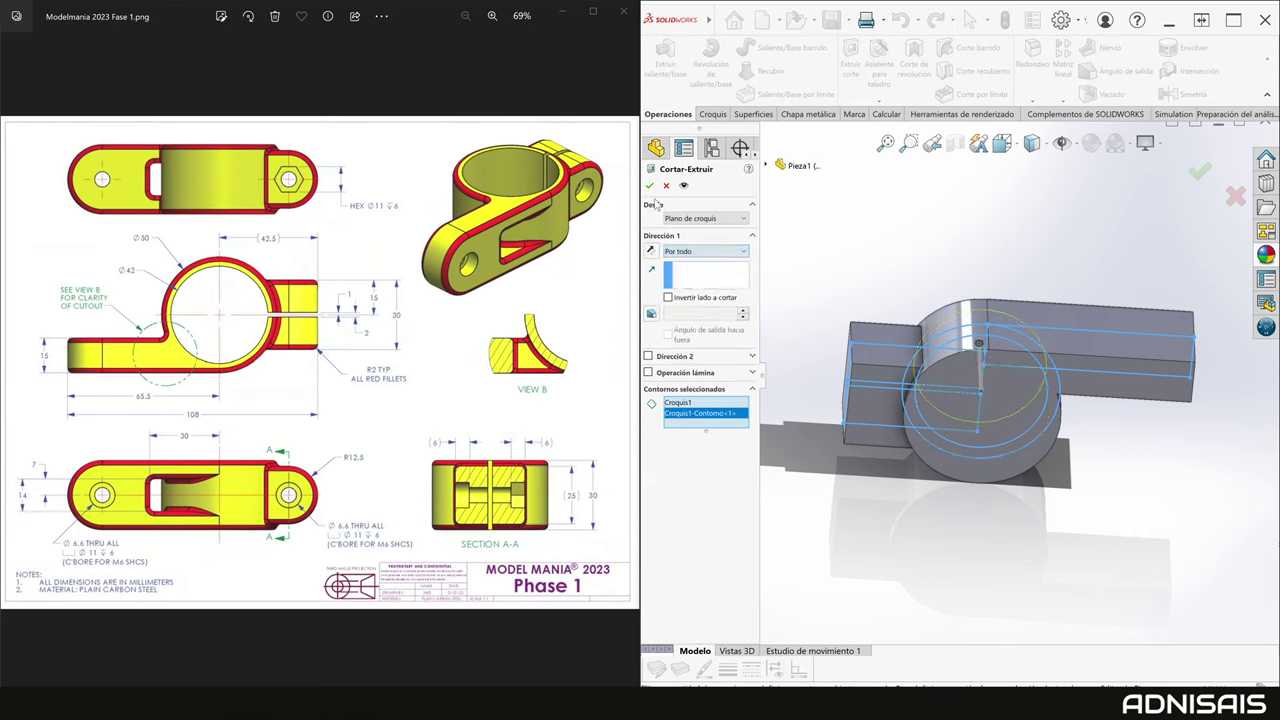
{"action": "left_click", "coordinate": [650, 187]}
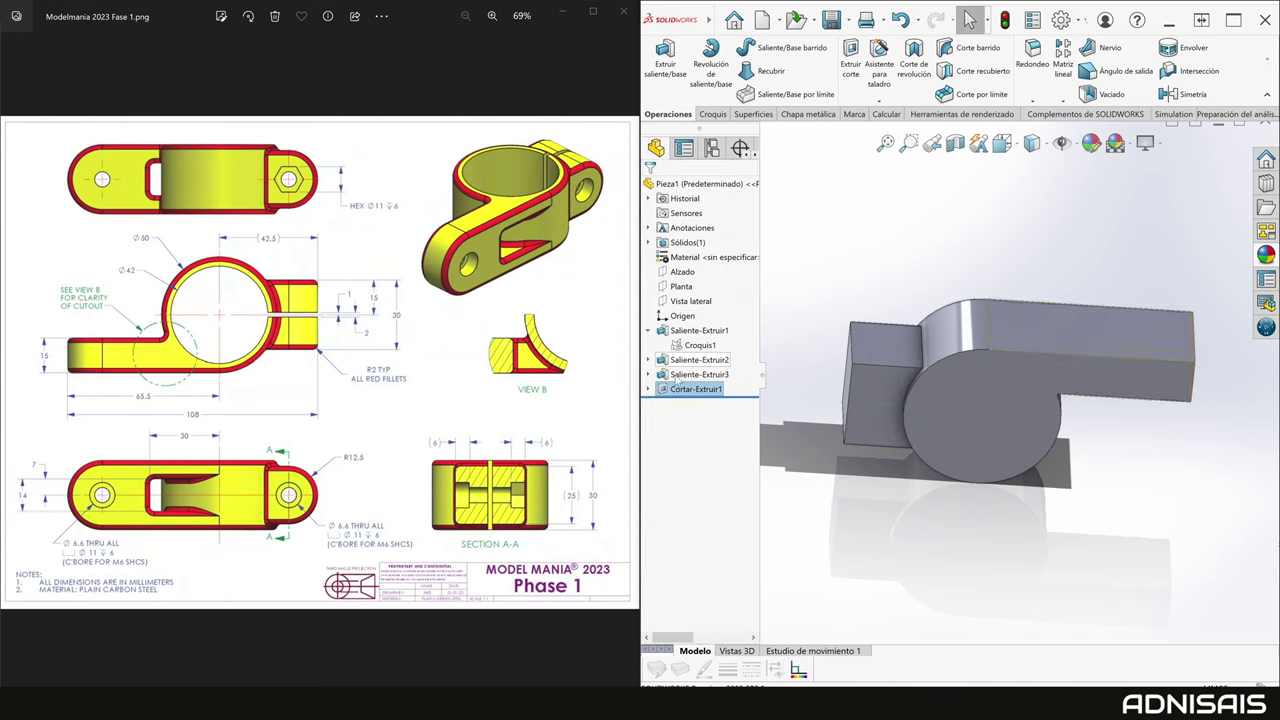
Edit the cut to Through All - Both so the bore runs through both directions.
{"action": "left_click", "coordinate": [690, 389]}
{"action": "left_click", "coordinate": [682, 281]}
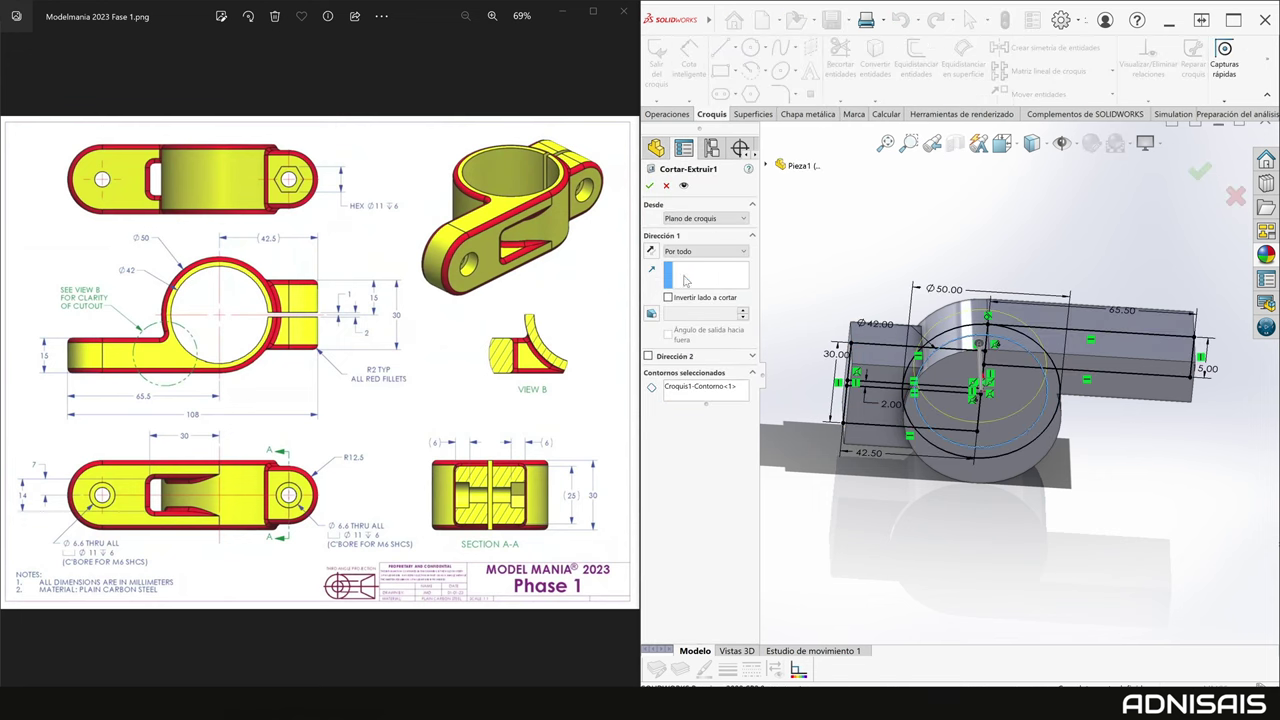
{"action": "left_click", "coordinate": [695, 251]}
{"action": "left_click", "coordinate": [688, 263]}
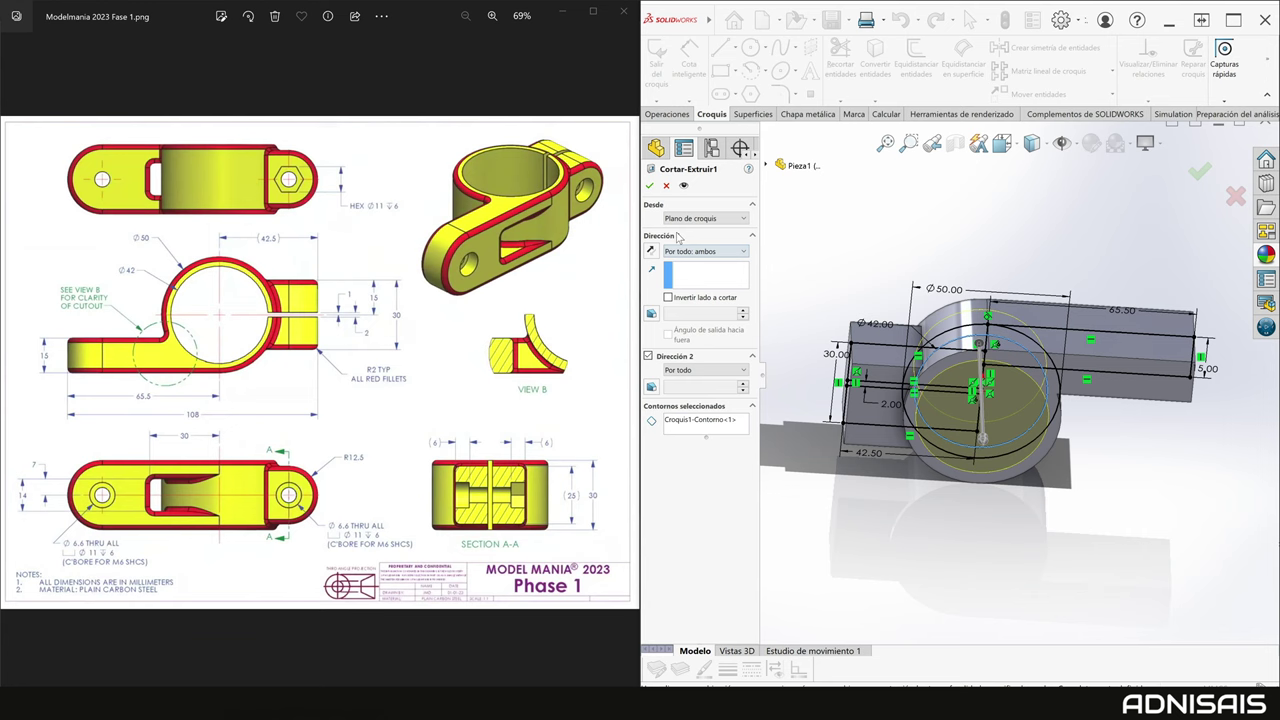
{"action": "left_click", "coordinate": [649, 186]}
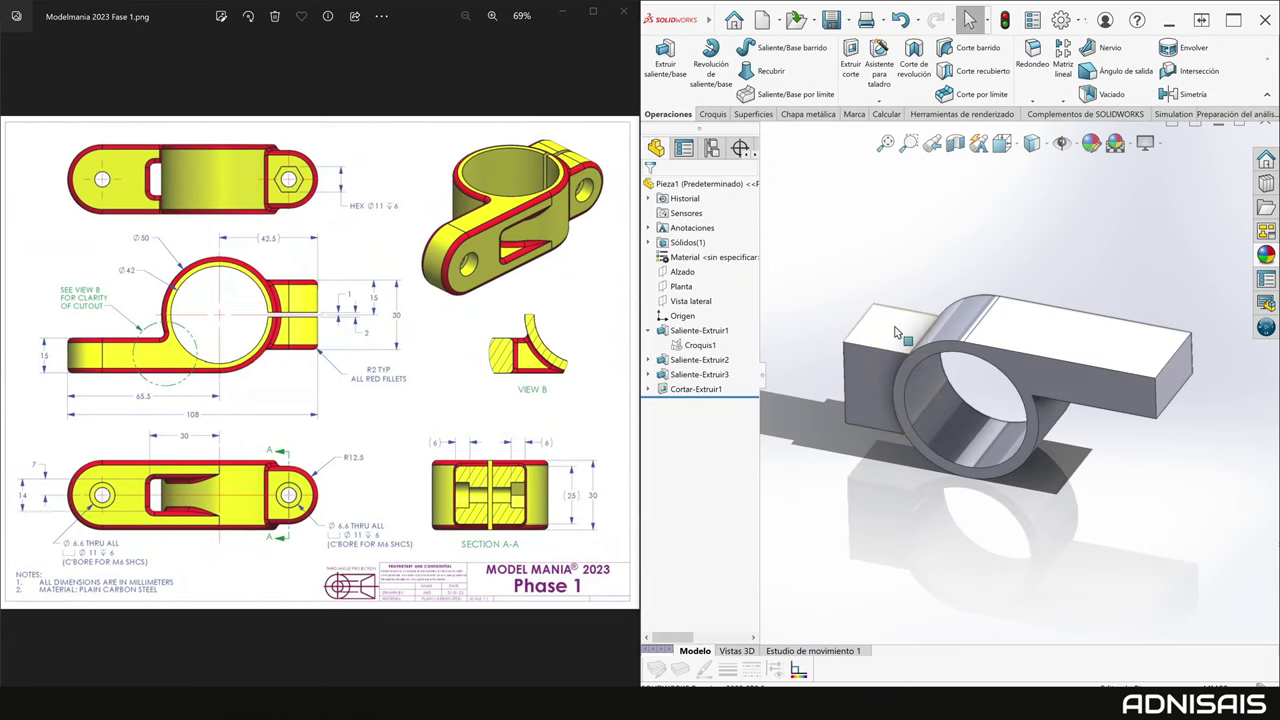
{"action": "left_click", "coordinate": [648, 389]}
{"action": "left_click", "coordinate": [698, 403]}
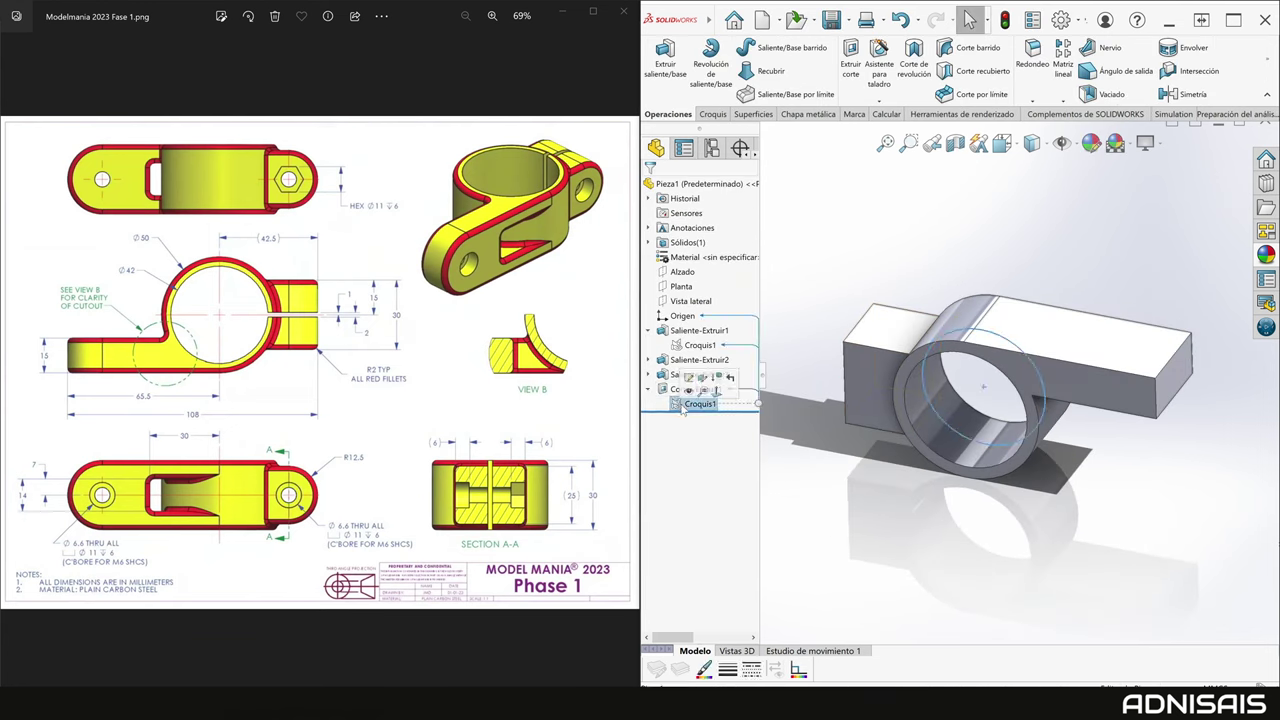
{"action": "left_click", "coordinate": [700, 345]}
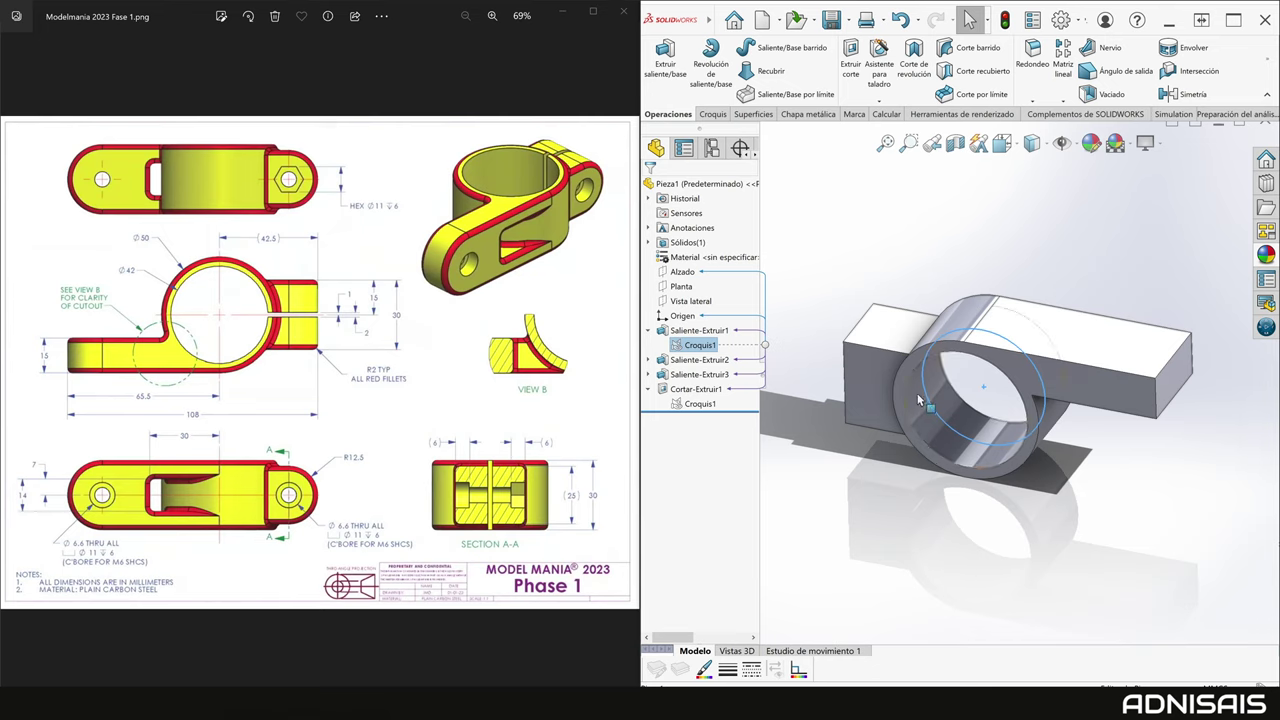
{"action": "left_click", "coordinate": [904, 287]}
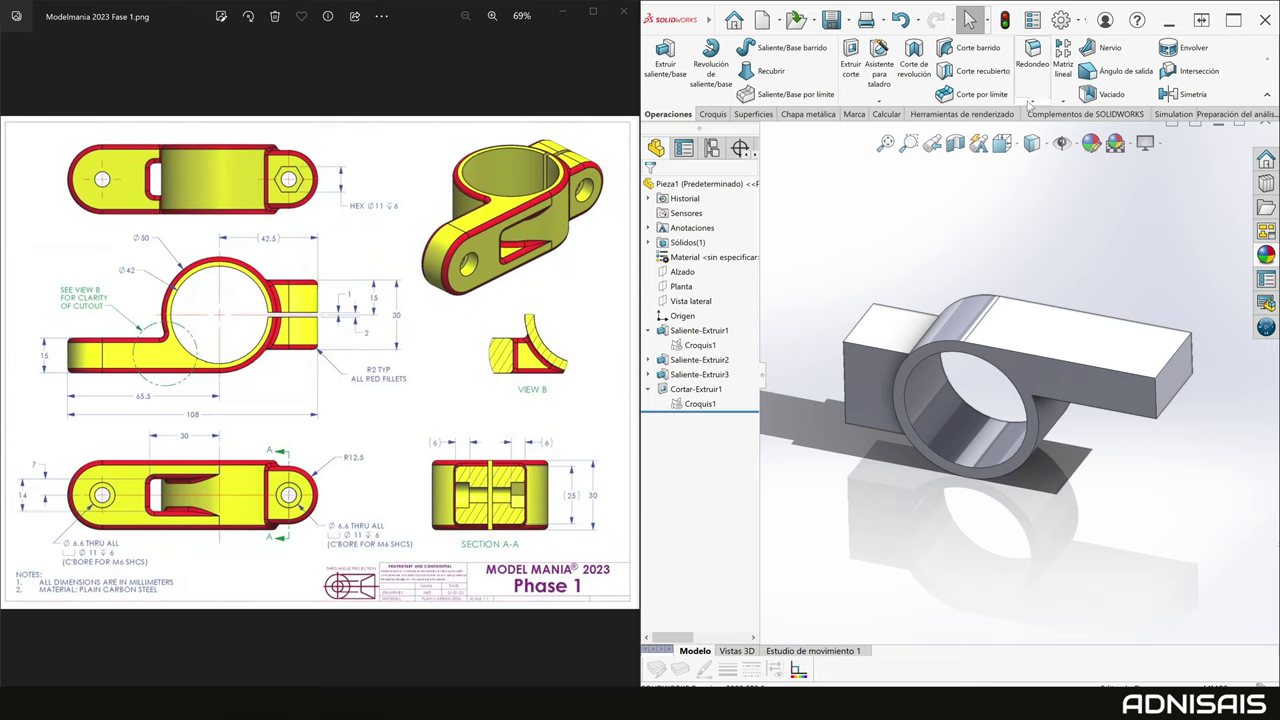
{"action": "left_click", "coordinate": [1033, 55]}
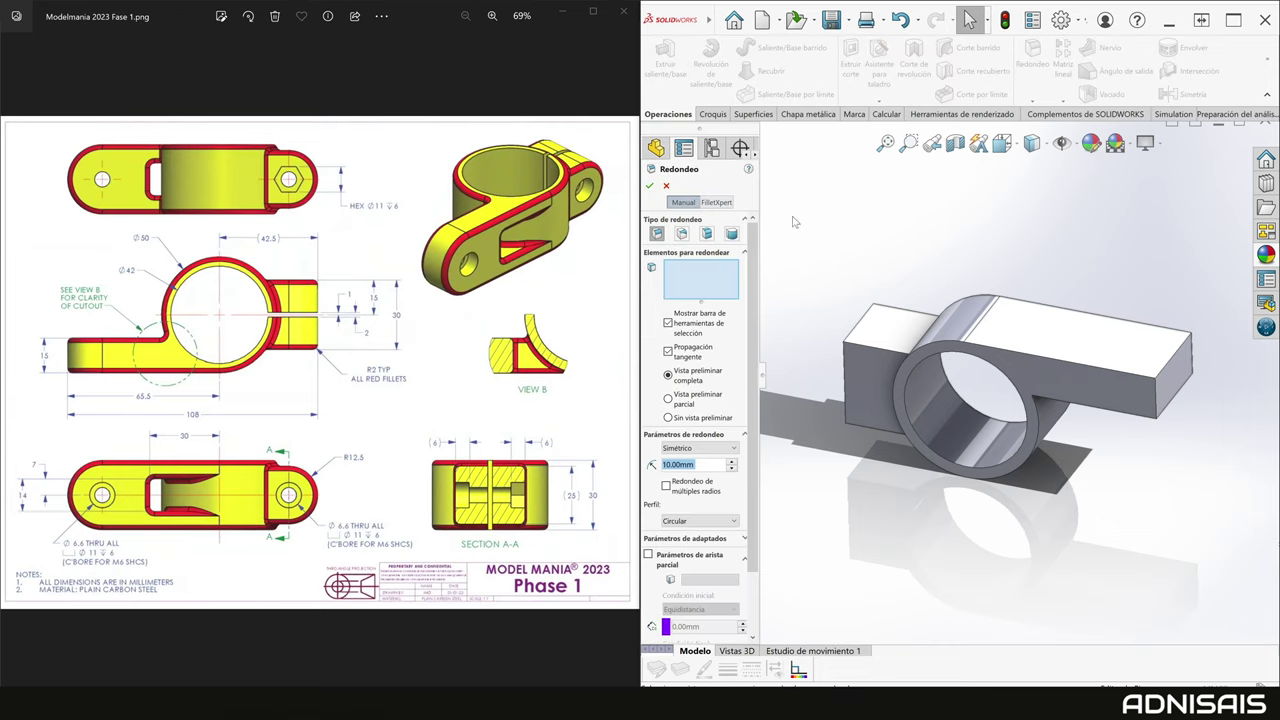
Round the tab end with a full round fillet across its two side faces and end face.
{"action": "left_click", "coordinate": [731, 233]}
{"action": "left_click", "coordinate": [1039, 378]}
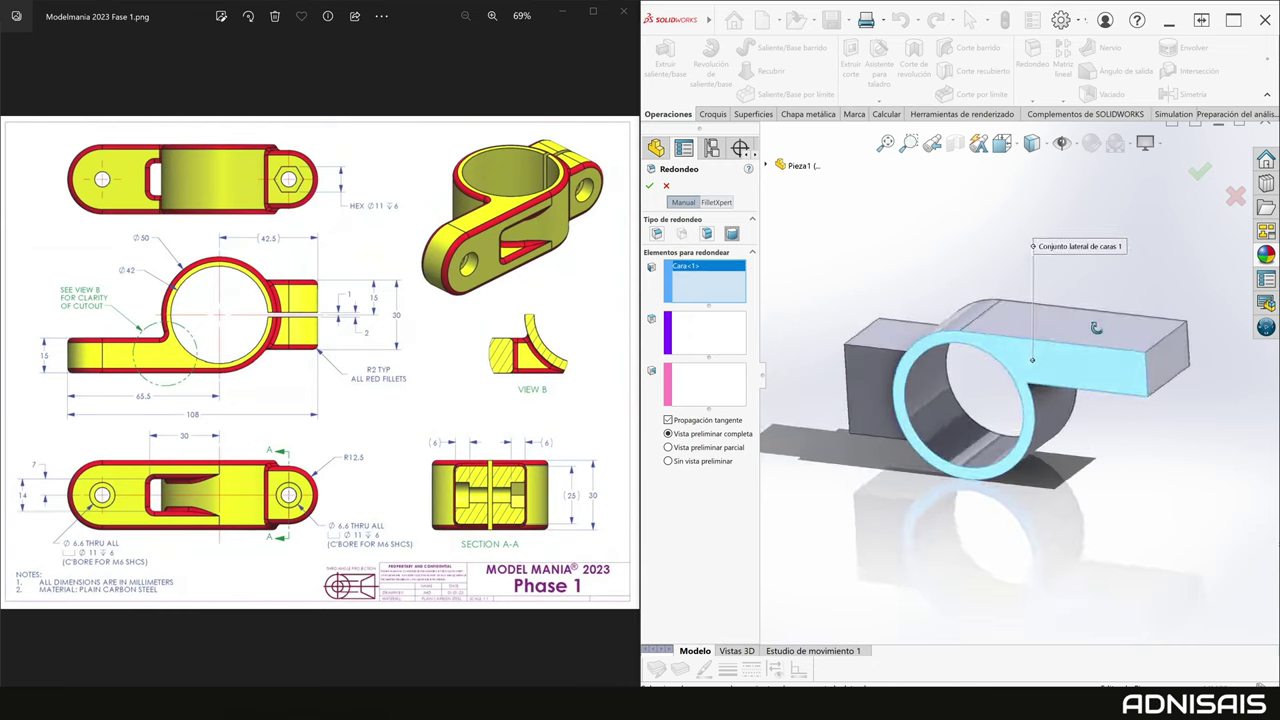
{"action": "left_click", "coordinate": [1097, 386]}
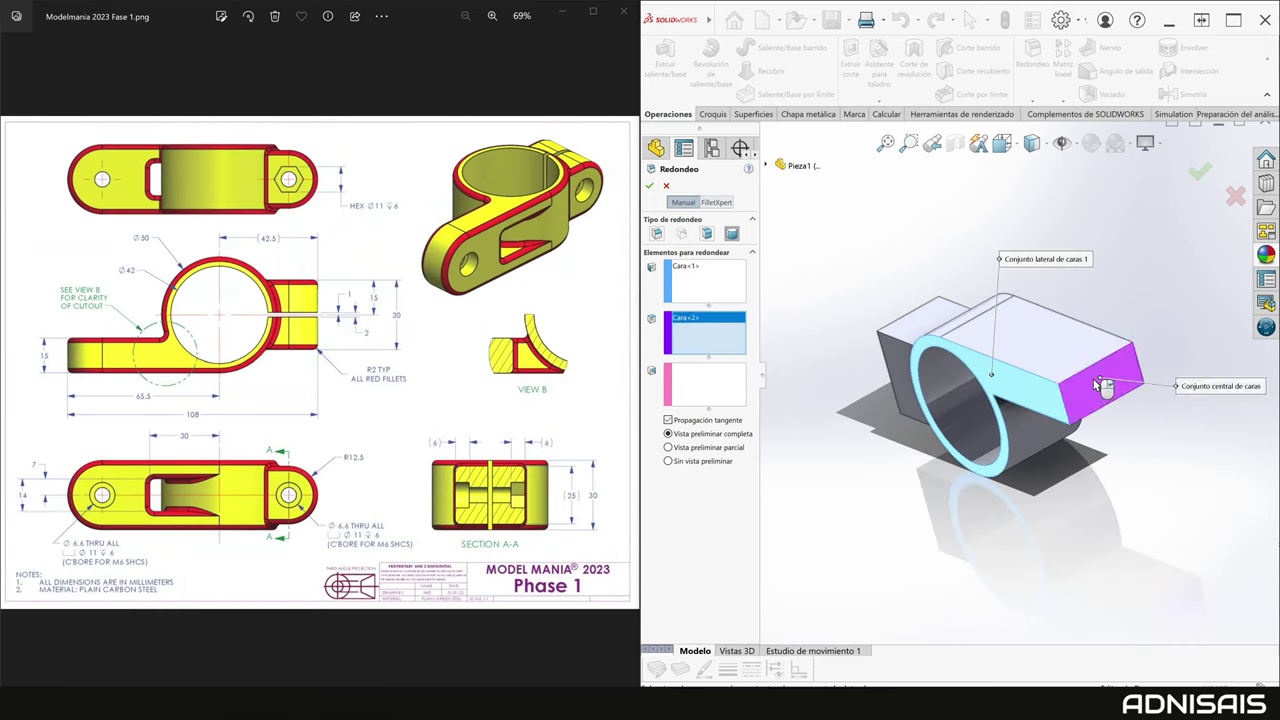
{"action": "middle_click_drag", "start_coordinate": [1097, 386], "coordinate": [763, 382]}
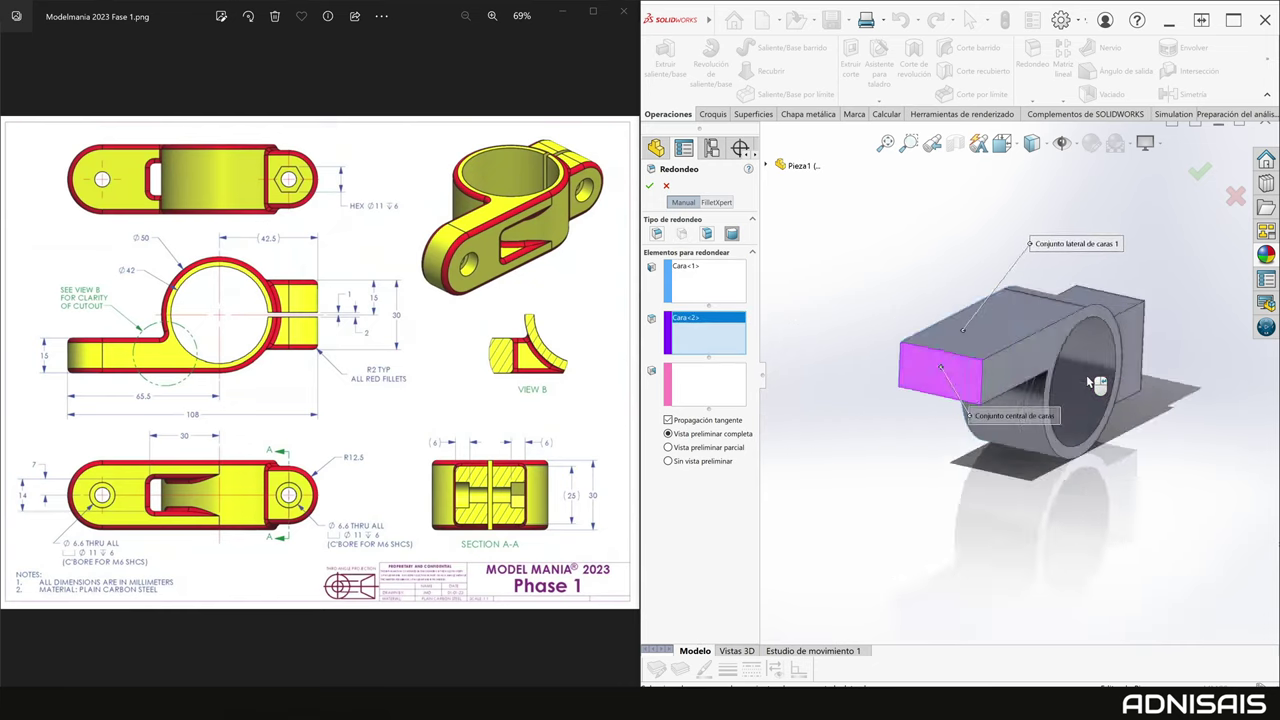
{"action": "left_click", "coordinate": [735, 383]}
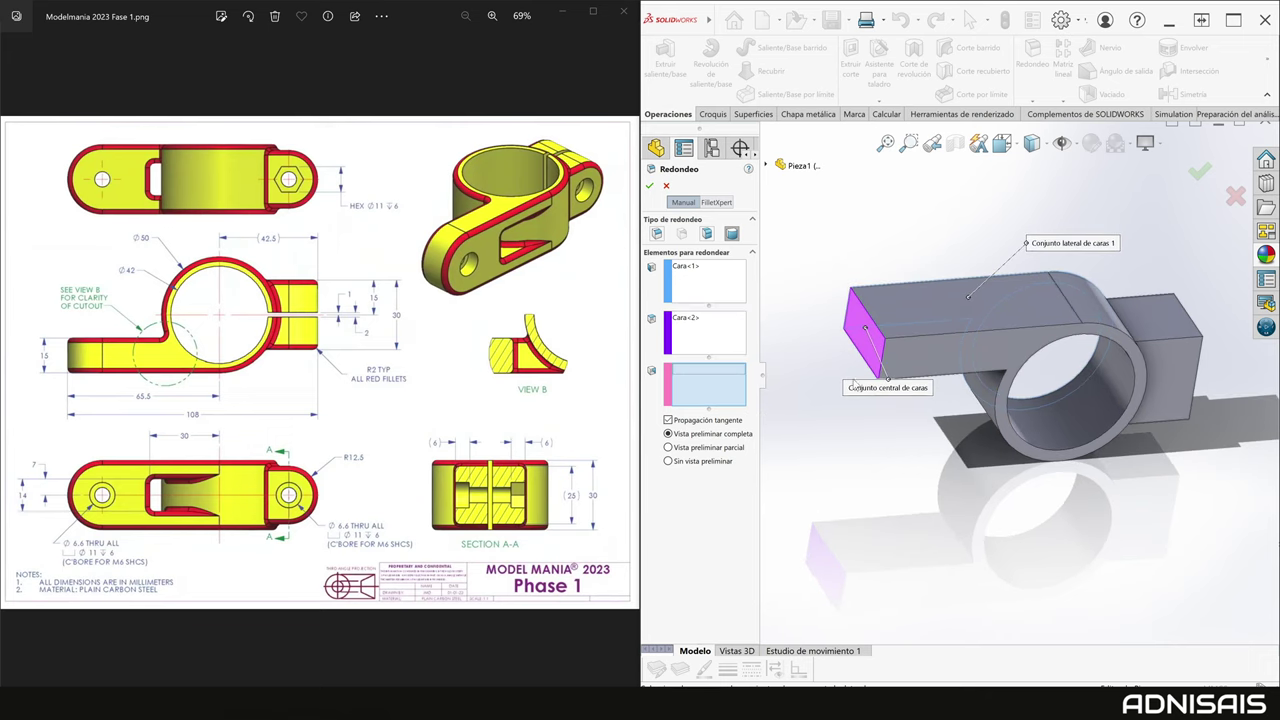
{"action": "left_click", "coordinate": [957, 375]}
{"action": "mouse_move", "coordinate": [957, 375]}
{"action": "middle_mouse_down"}
{"action": "mouse_move", "coordinate": [952, 359]}
{"action": "mouse_move", "coordinate": [872, 329]}
{"action": "mouse_move", "coordinate": [697, 208]}
{"action": "middle_mouse_up"}
{"action": "left_click", "coordinate": [649, 186]}
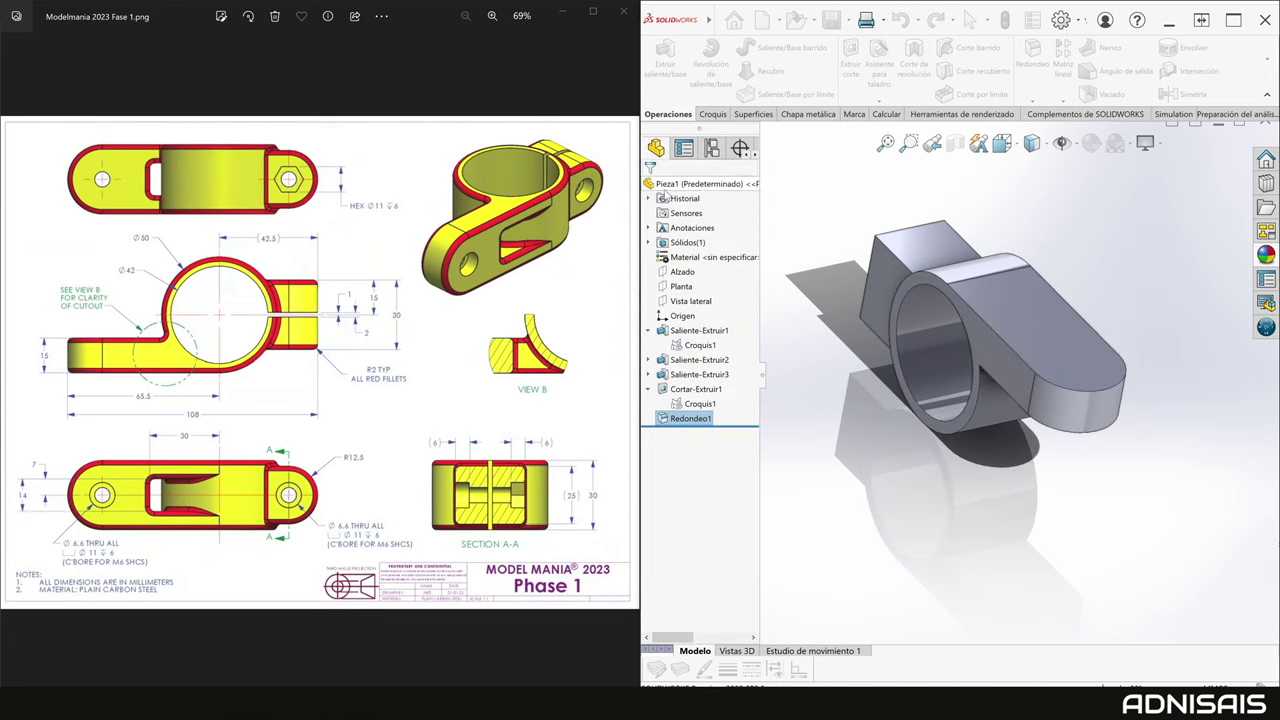
Add a second full round fillet on the left block's end face.
{"action": "key", "text": "Return"}
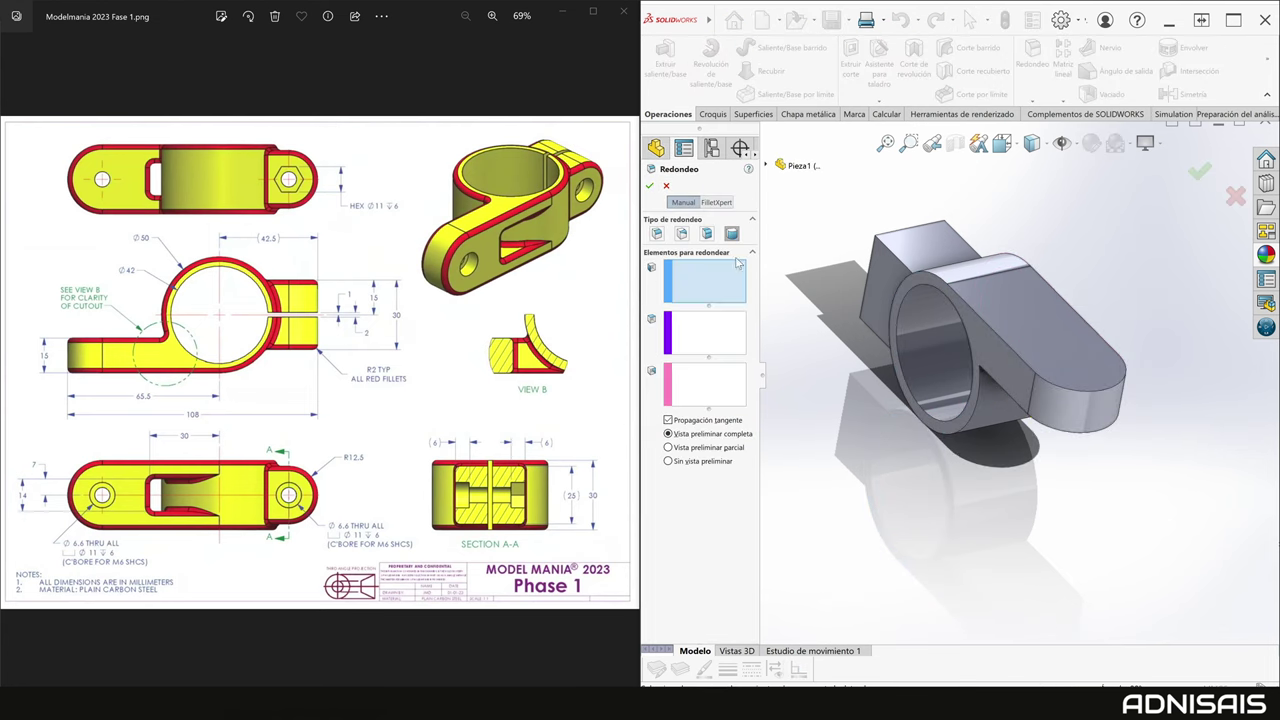
{"action": "left_click", "coordinate": [885, 287]}
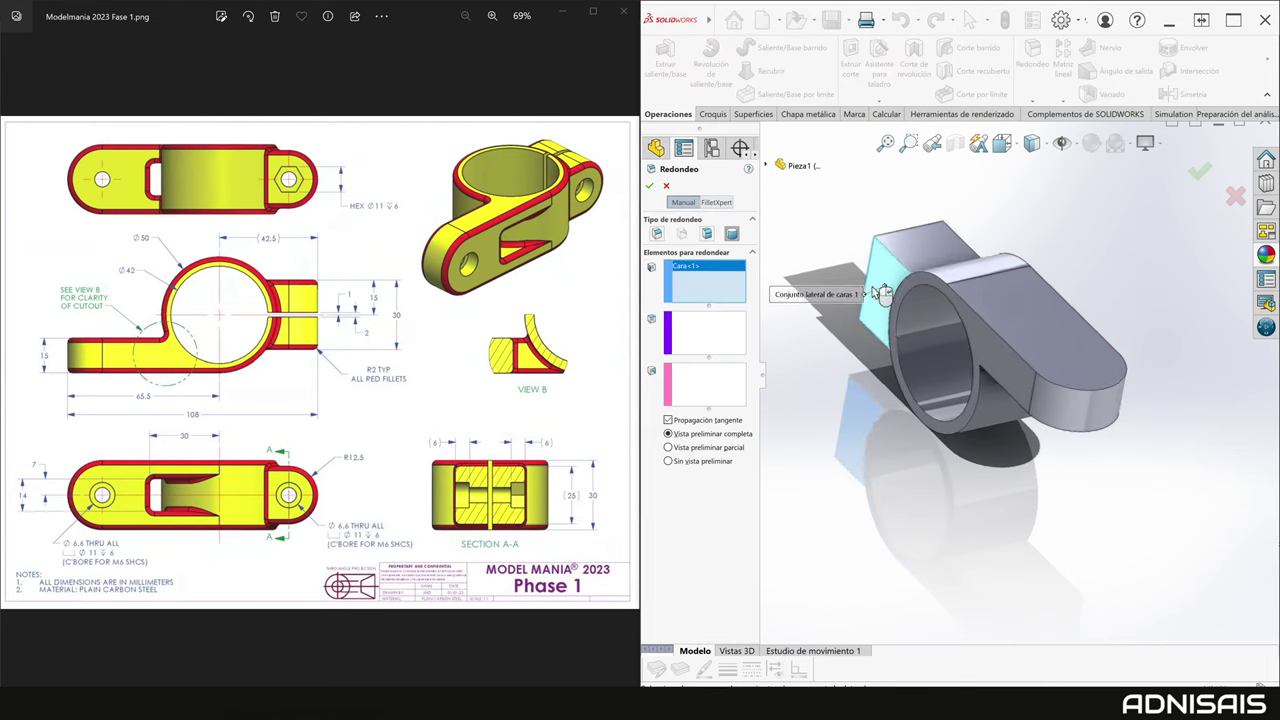
{"action": "mouse_move", "coordinate": [885, 287]}
{"action": "middle_mouse_down"}
{"action": "mouse_move", "coordinate": [826, 332]}
{"action": "mouse_move", "coordinate": [931, 386]}
{"action": "mouse_move", "coordinate": [1063, 397]}
{"action": "middle_mouse_up"}
{"action": "left_click", "coordinate": [879, 348]}
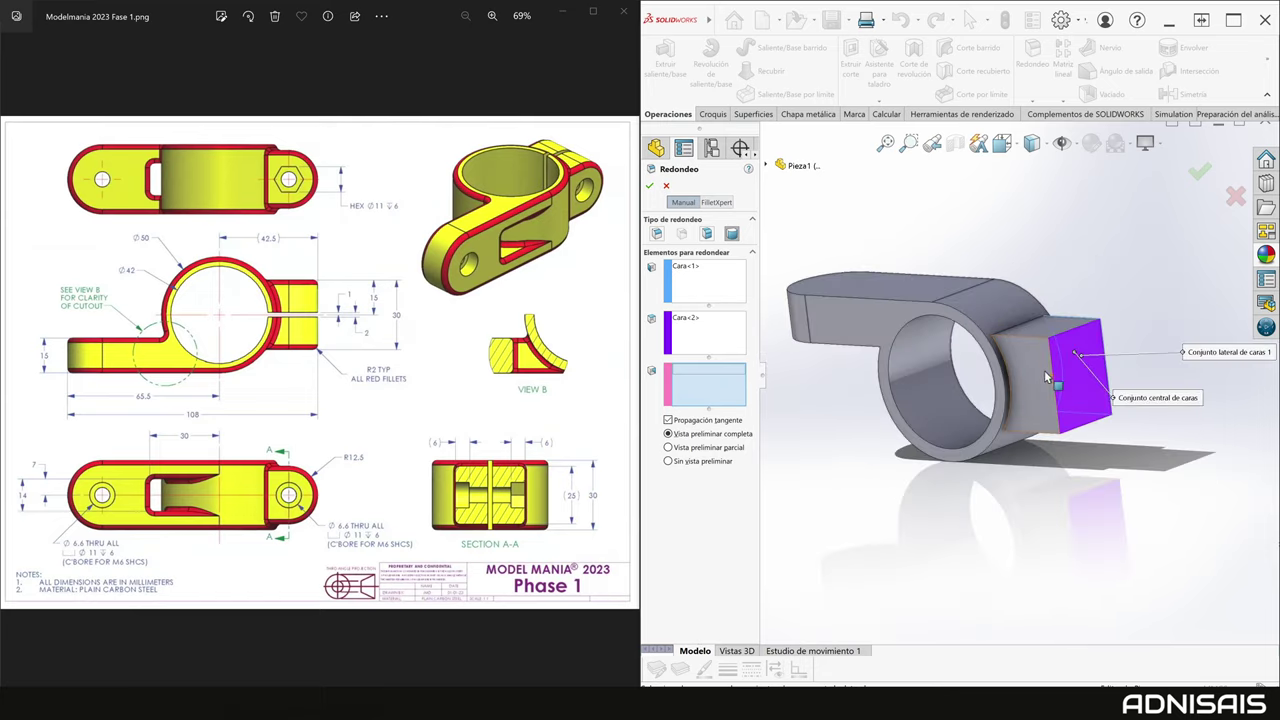
{"action": "left_click", "coordinate": [1044, 370]}
{"action": "left_click", "coordinate": [649, 186]}
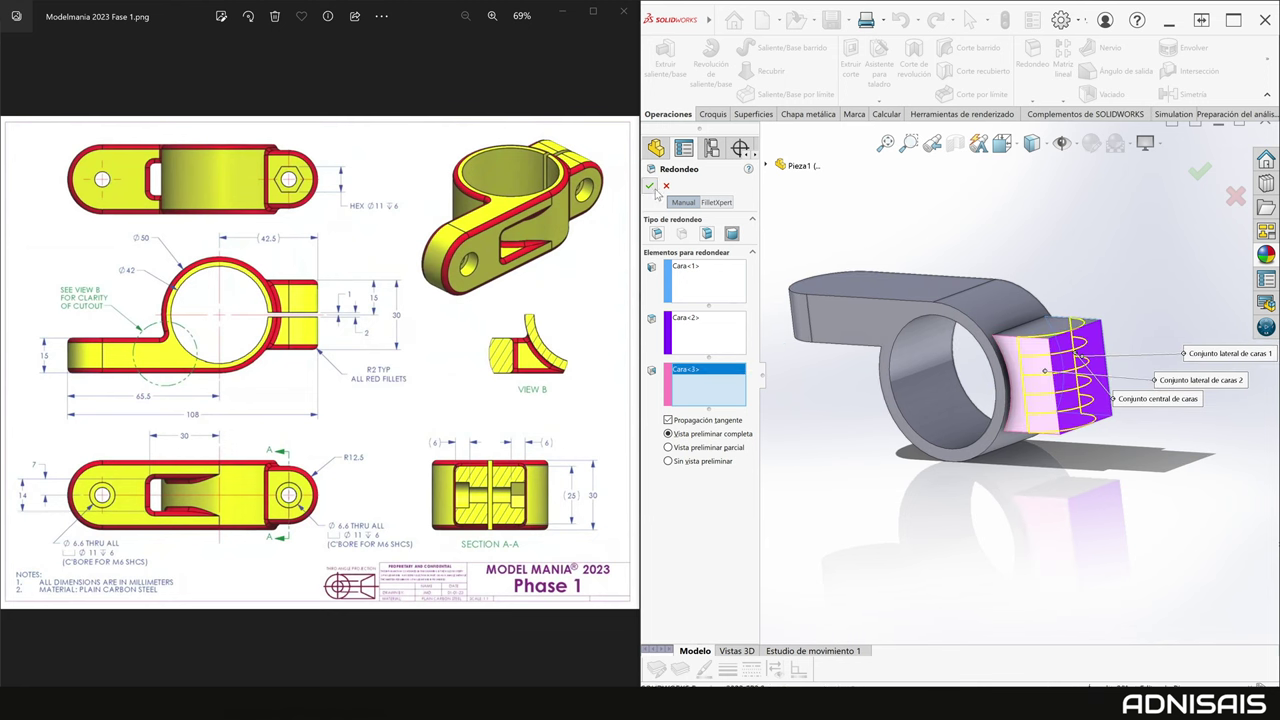
{"action": "middle_click_drag", "start_coordinate": [830, 300], "coordinate": [878, 273]}
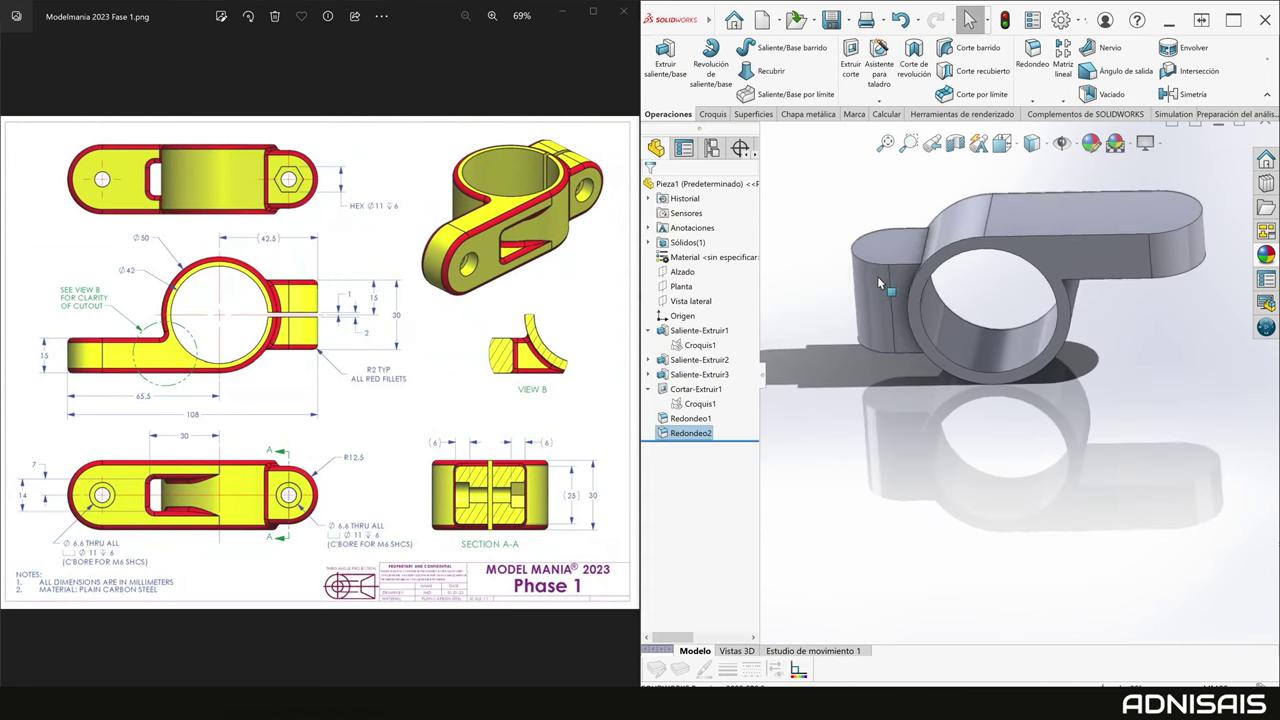
Cut the thin slot region of the first cut's sketch Through All in both directions.
{"action": "left_click", "coordinate": [697, 403]}
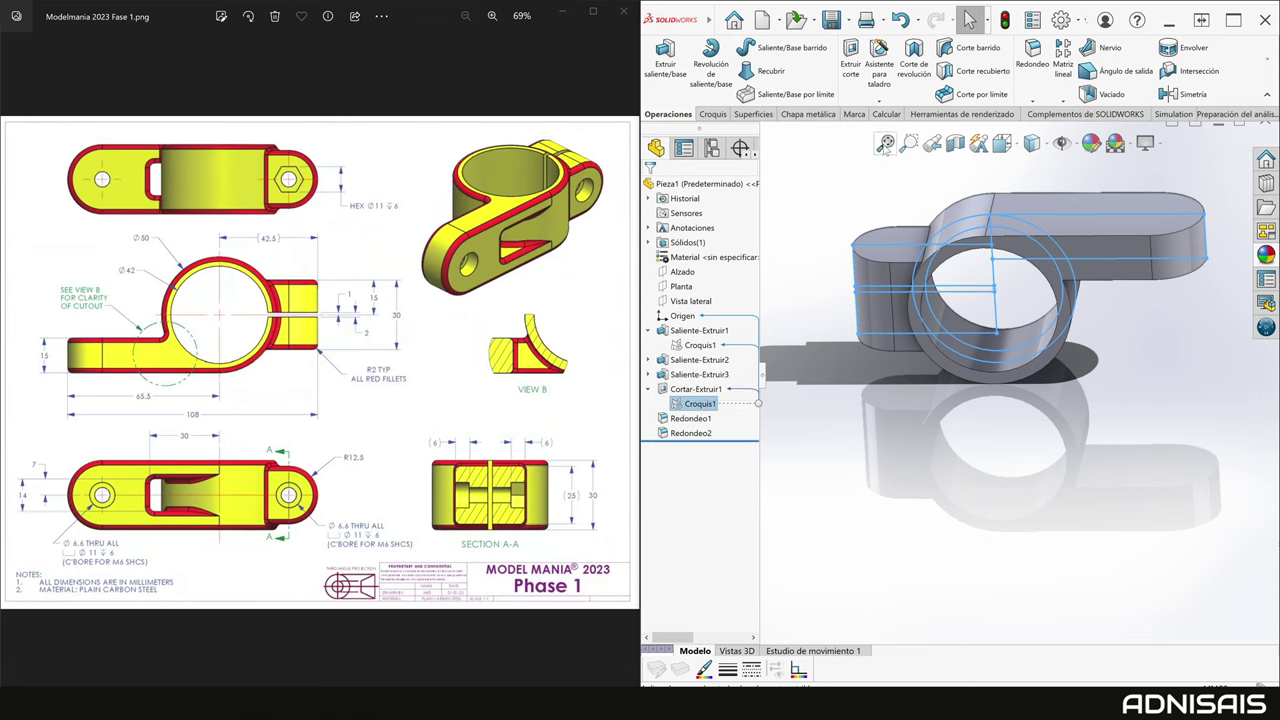
{"action": "left_click", "coordinate": [850, 55]}
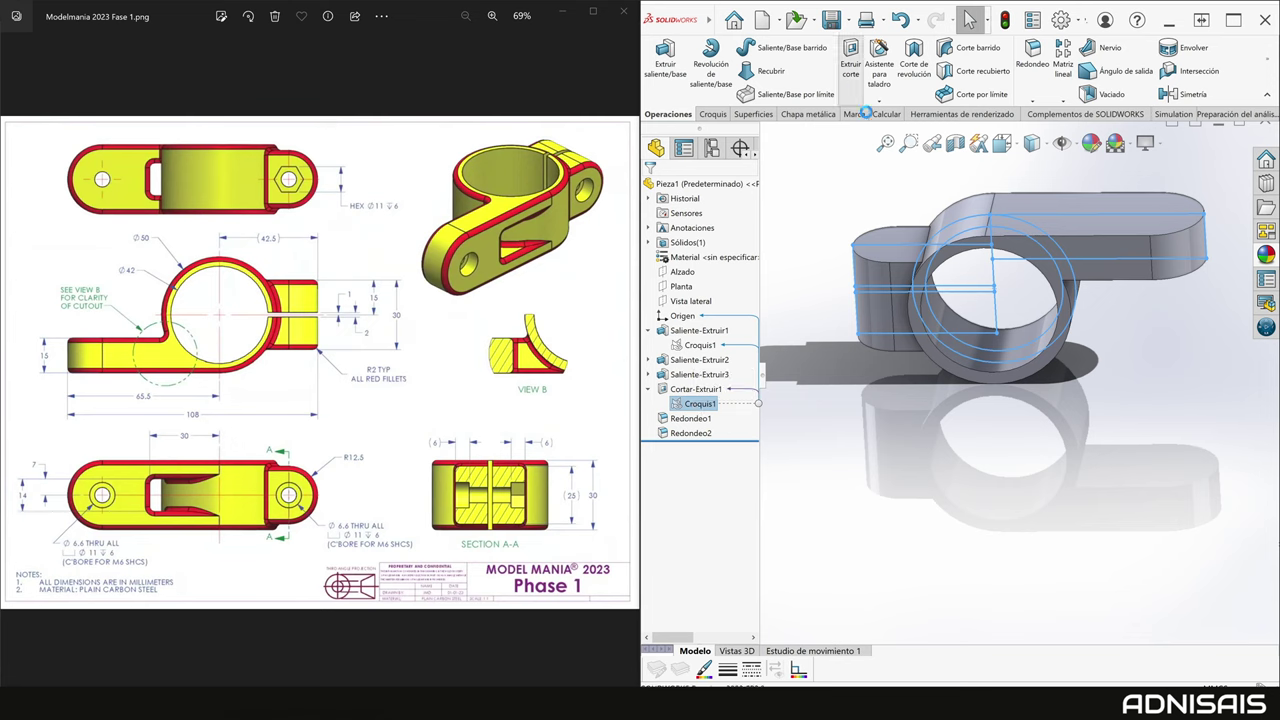
{"action": "left_click", "coordinate": [965, 285]}
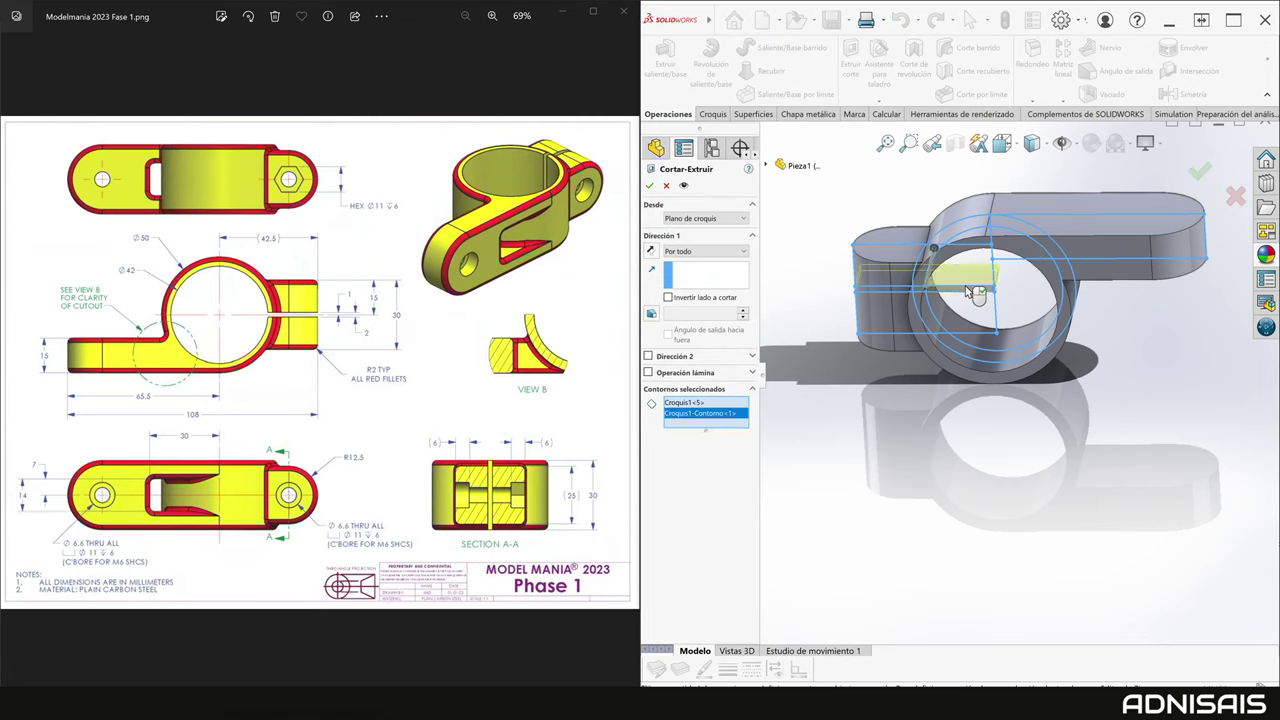
{"action": "left_click", "coordinate": [700, 252]}
{"action": "left_click", "coordinate": [697, 277]}
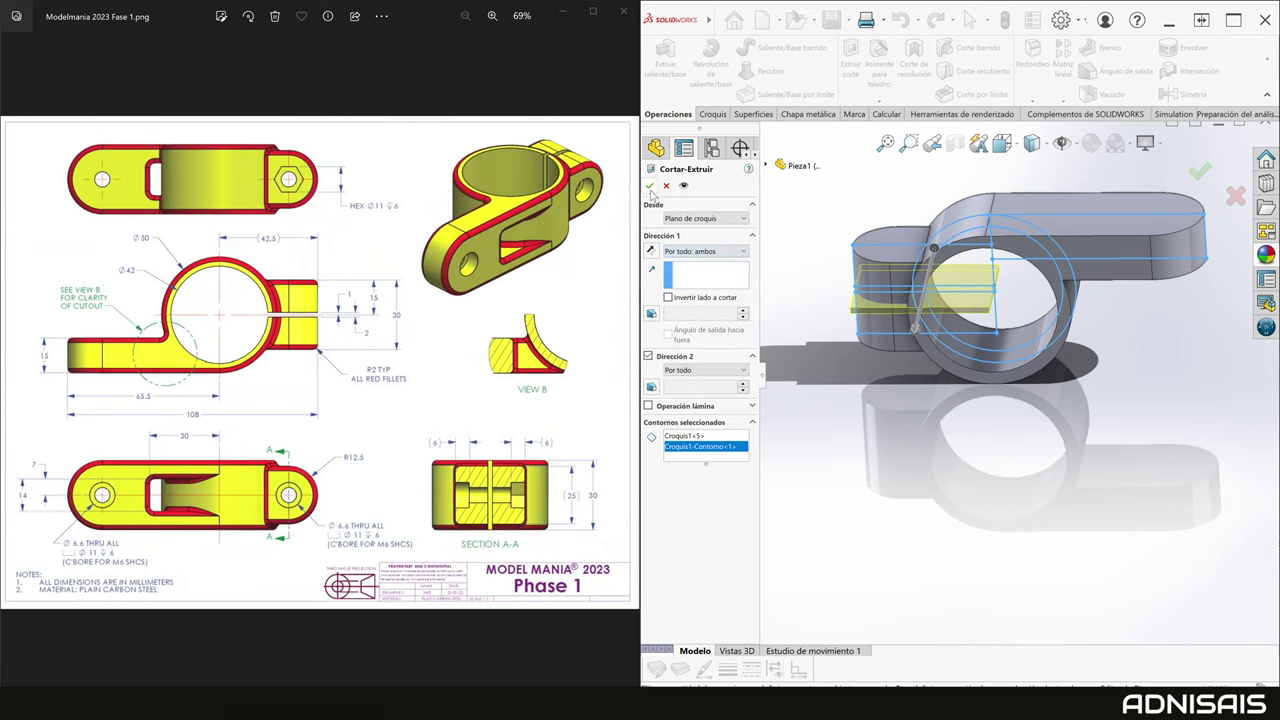
{"action": "left_click", "coordinate": [649, 186]}
{"action": "mouse_move", "coordinate": [860, 320]}
{"action": "middle_mouse_down"}
{"action": "mouse_move", "coordinate": [905, 300]}
{"action": "mouse_move", "coordinate": [915, 345]}
{"action": "middle_mouse_up"}
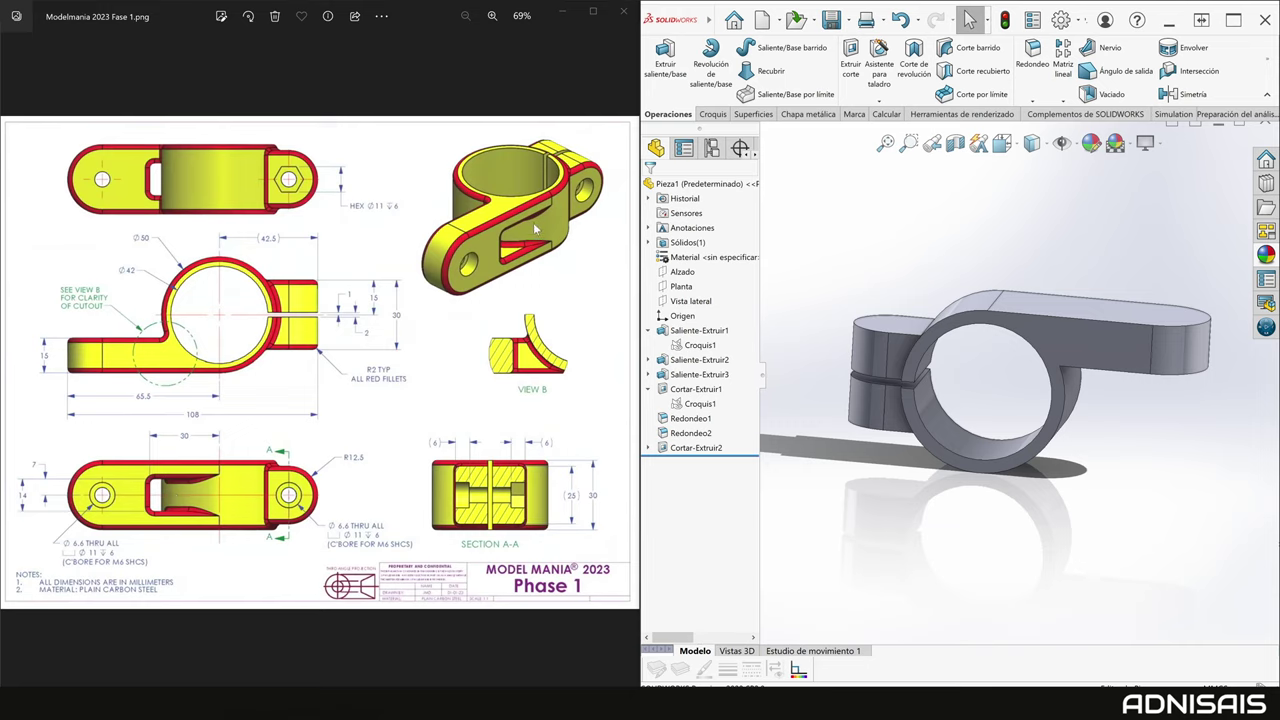
In the first cut's sketch, draw a vertical line across the tab.
{"action": "left_click", "coordinate": [700, 344]}
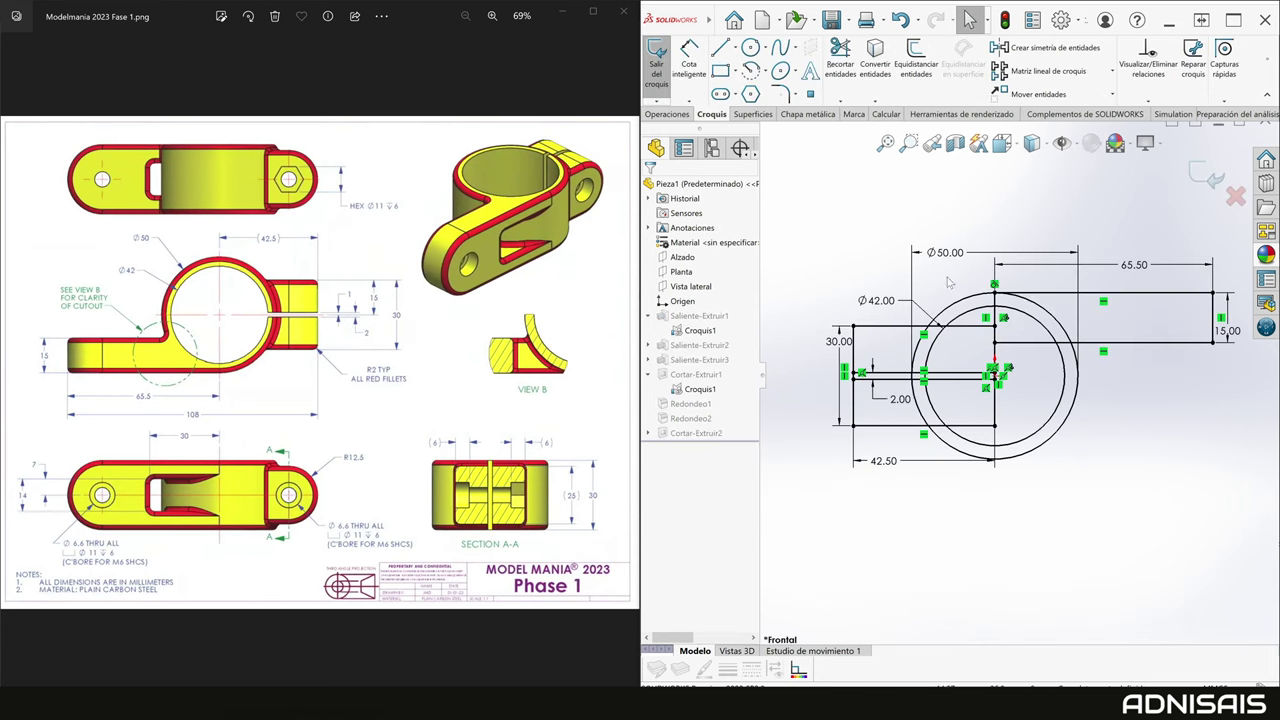
{"action": "key", "text": "l"}
{"action": "left_click", "coordinate": [1100, 275]}
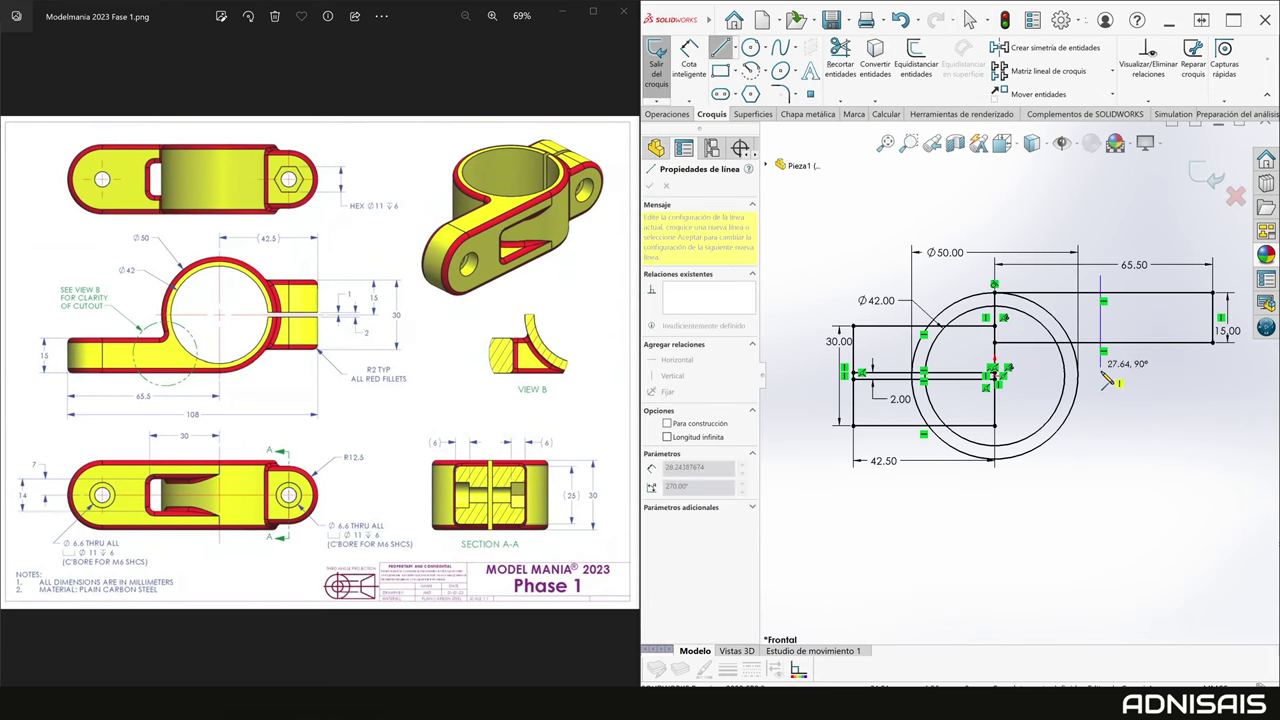
{"action": "left_click", "coordinate": [1103, 378]}
{"action": "key", "text": "Escape"}
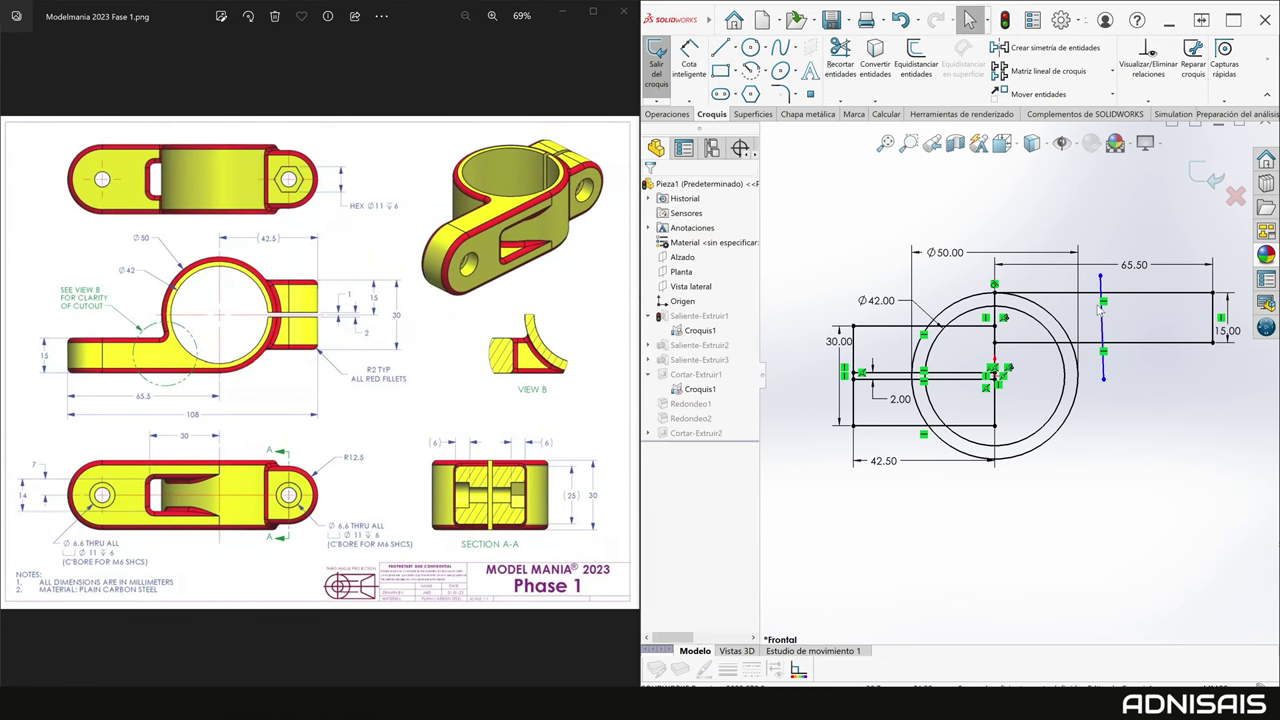
{"action": "left_click", "coordinate": [1103, 317]}
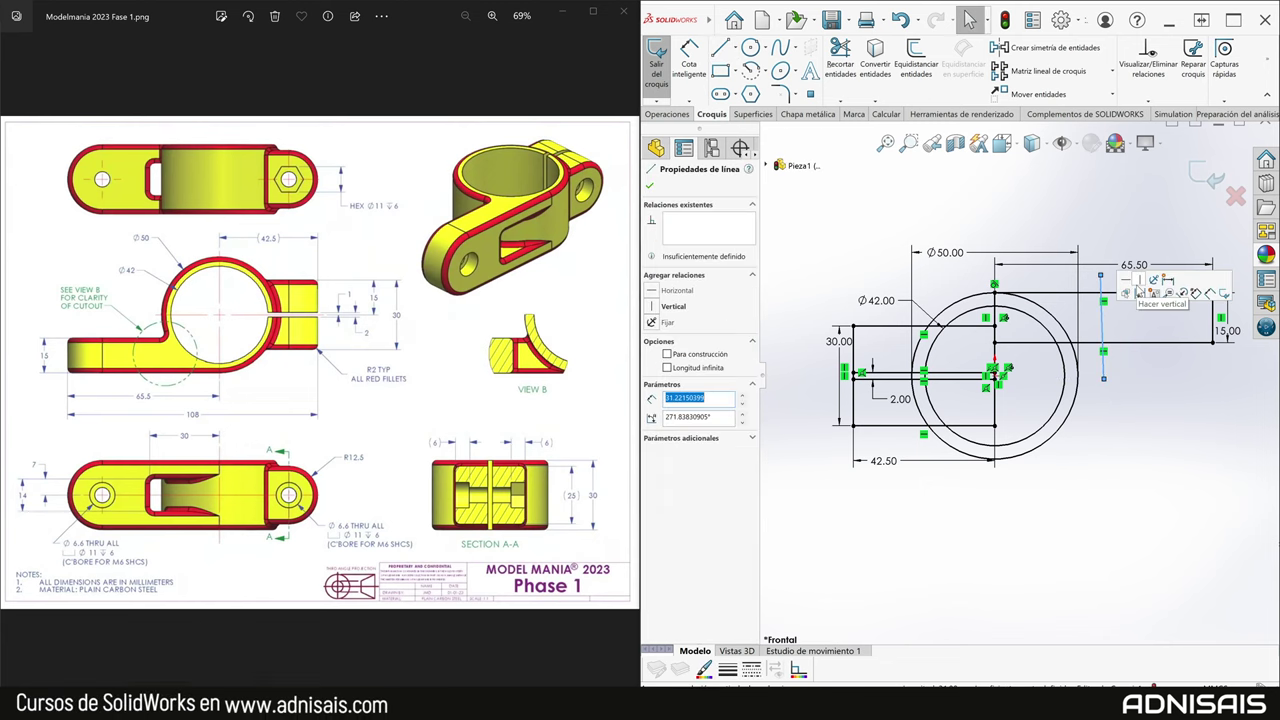
{"action": "left_click", "coordinate": [1148, 388]}
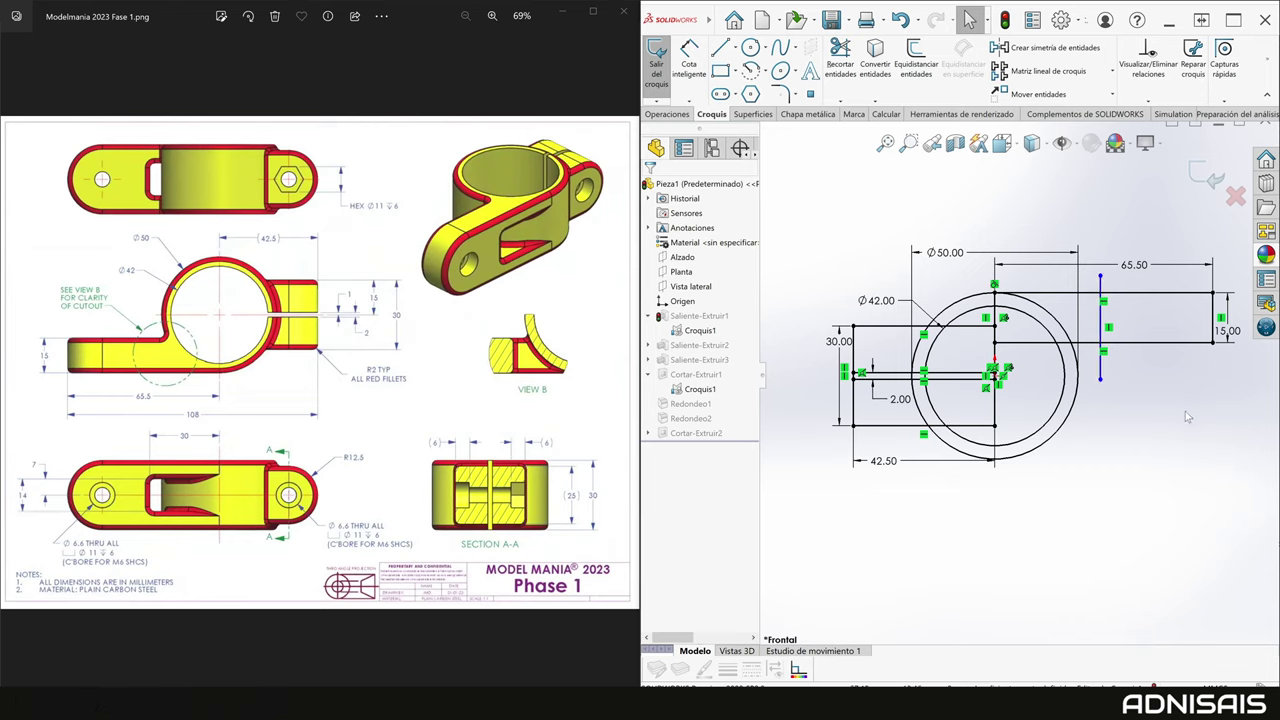
Dimension the line 30 mm from the ring centre, extend it upward, and exit the sketch.
{"action": "key", "text": "d"}
{"action": "left_click", "coordinate": [1101, 316]}
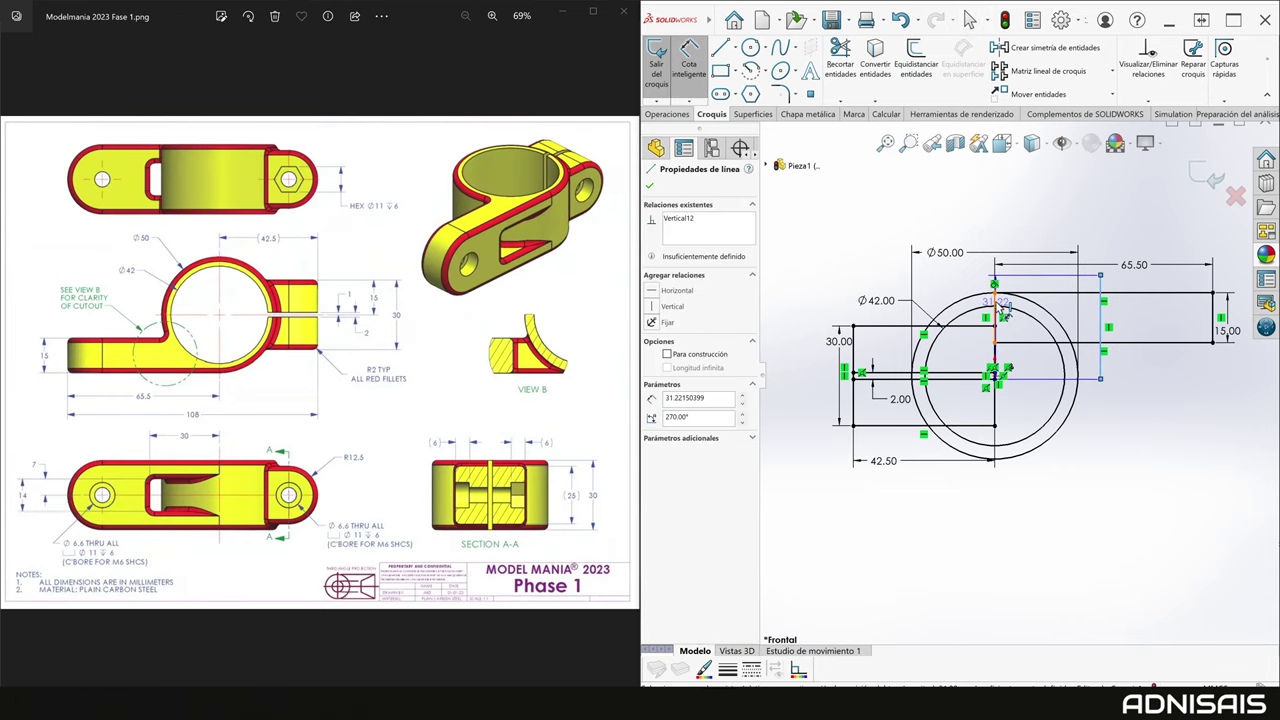
{"action": "left_click", "coordinate": [1049, 238]}
{"action": "left_click", "coordinate": [1047, 255]}
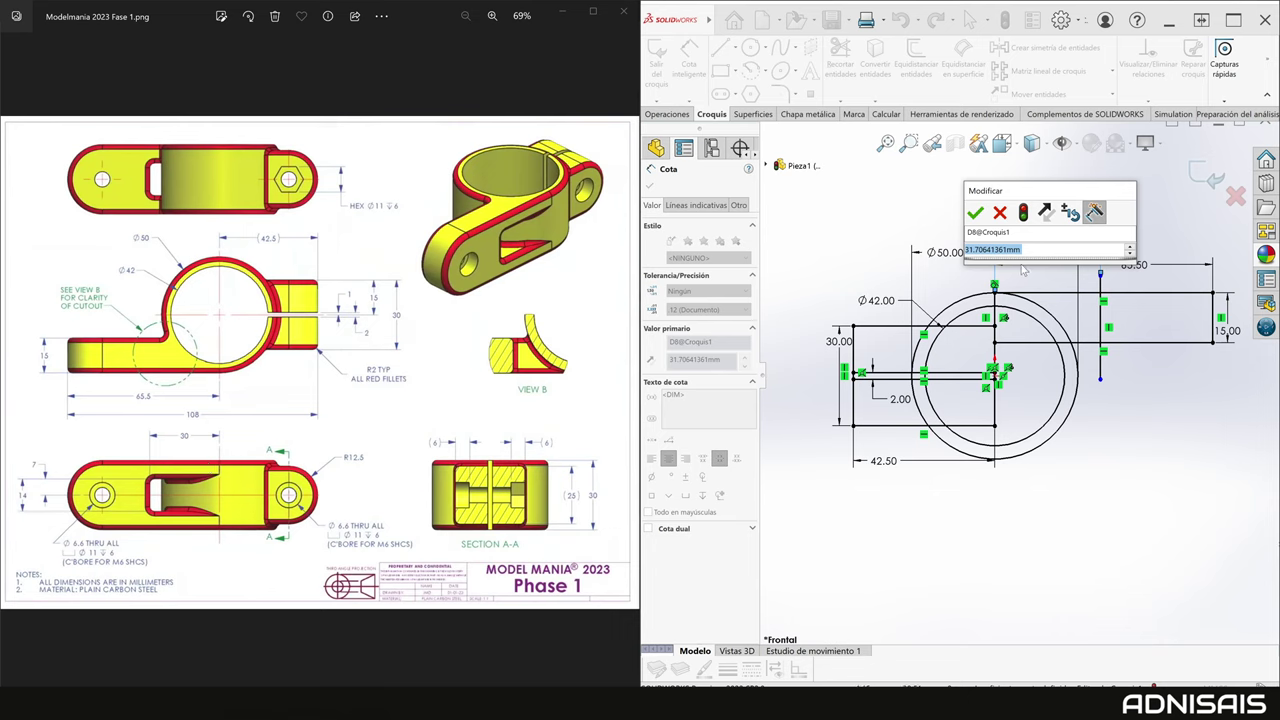
{"action": "type", "text": "30"}
{"action": "key", "text": "Return"}
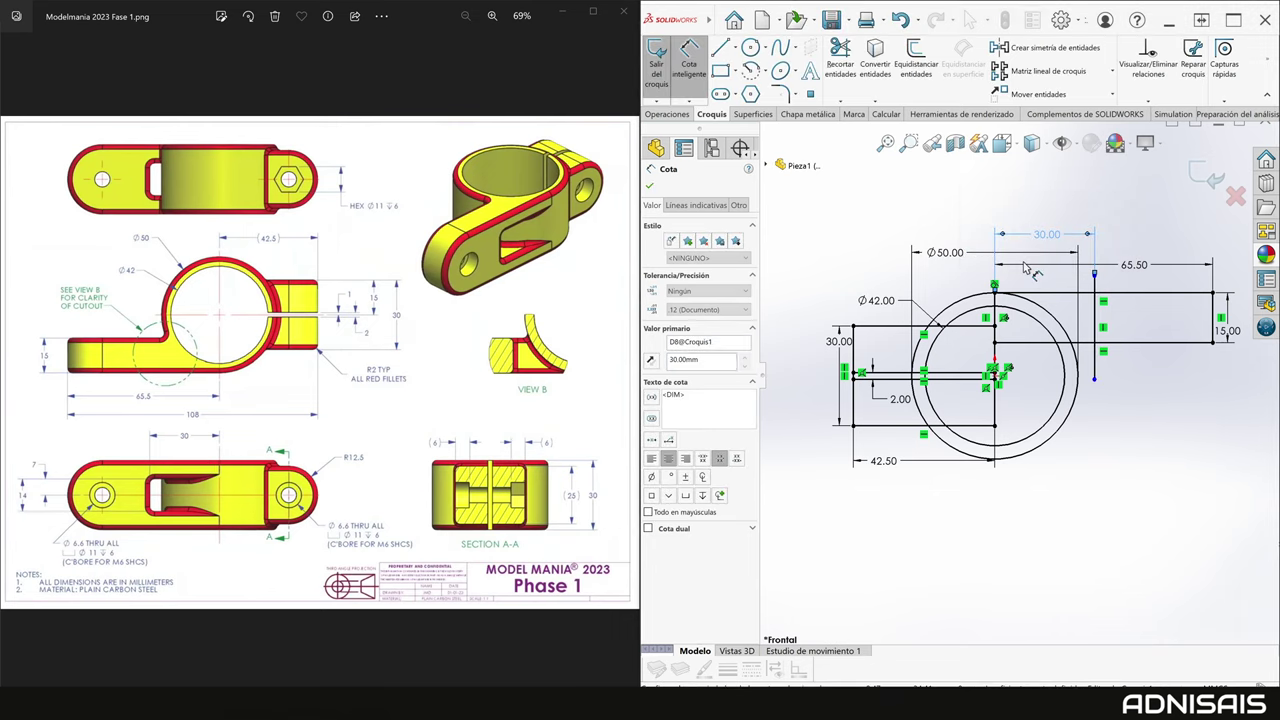
{"action": "key", "text": "Escape"}
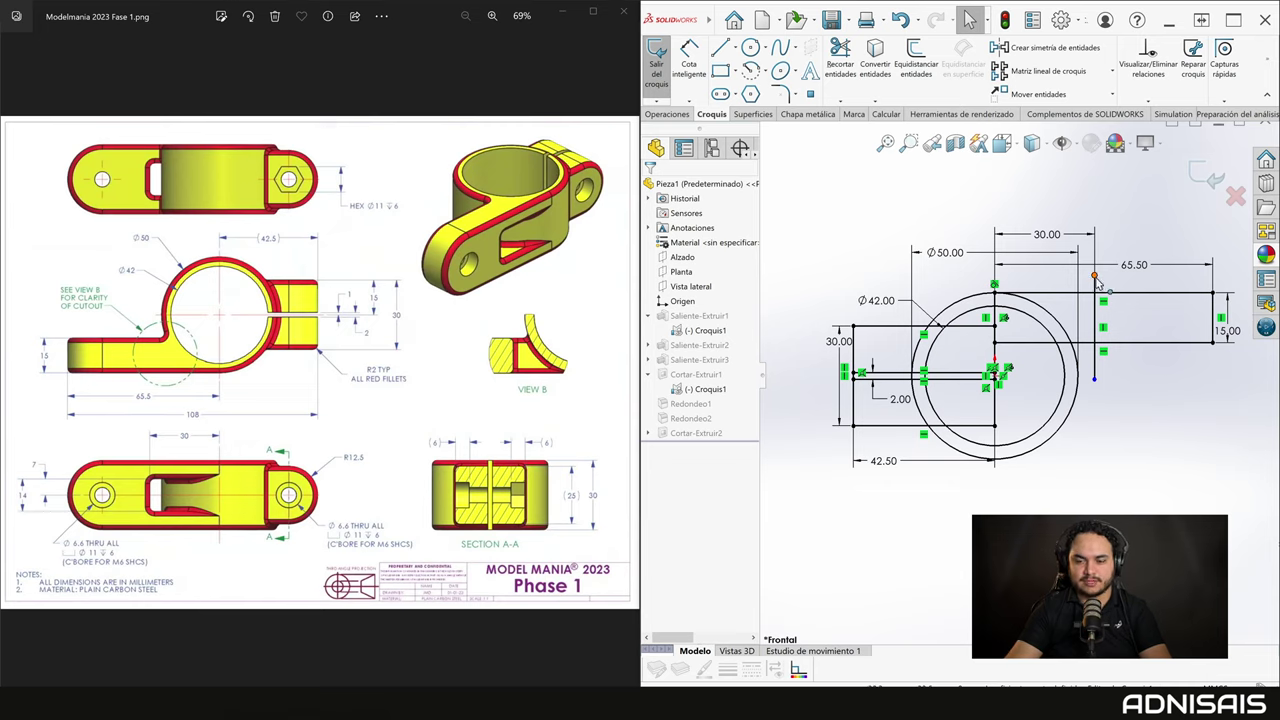
{"action": "left_click_drag", "start_coordinate": [1094, 275], "coordinate": [1094, 245]}
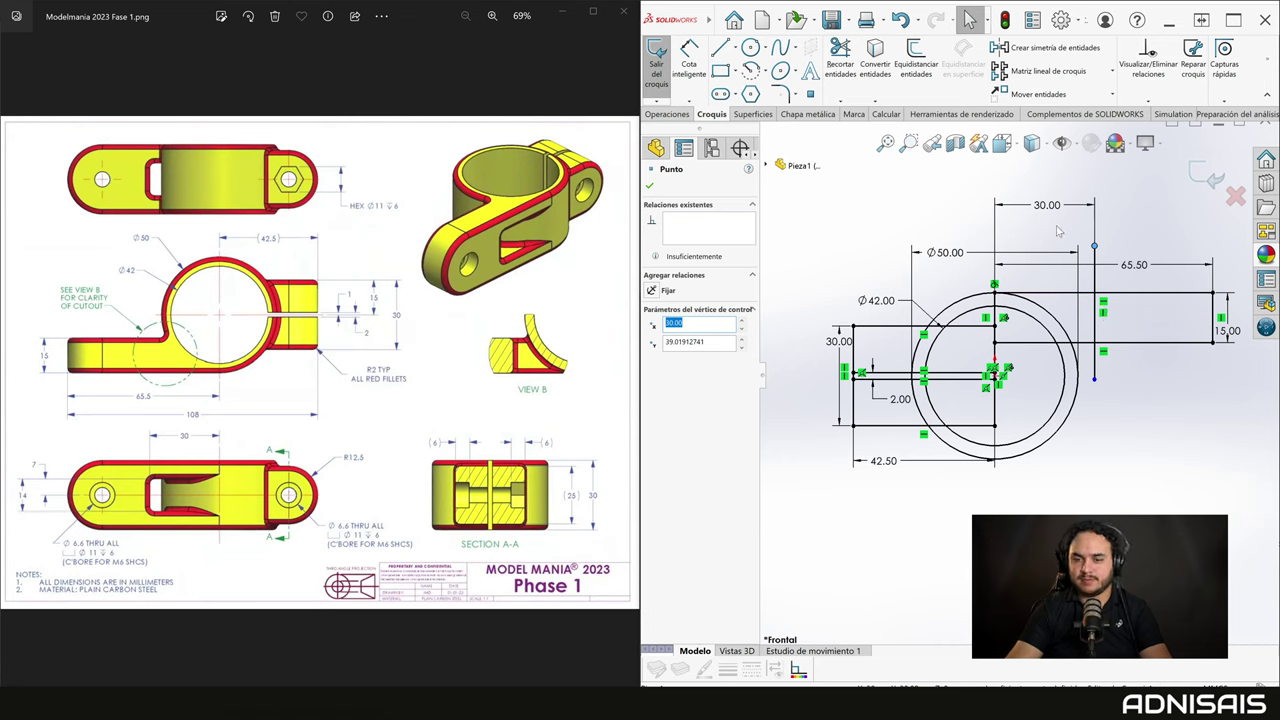
{"action": "left_click", "coordinate": [1204, 178]}
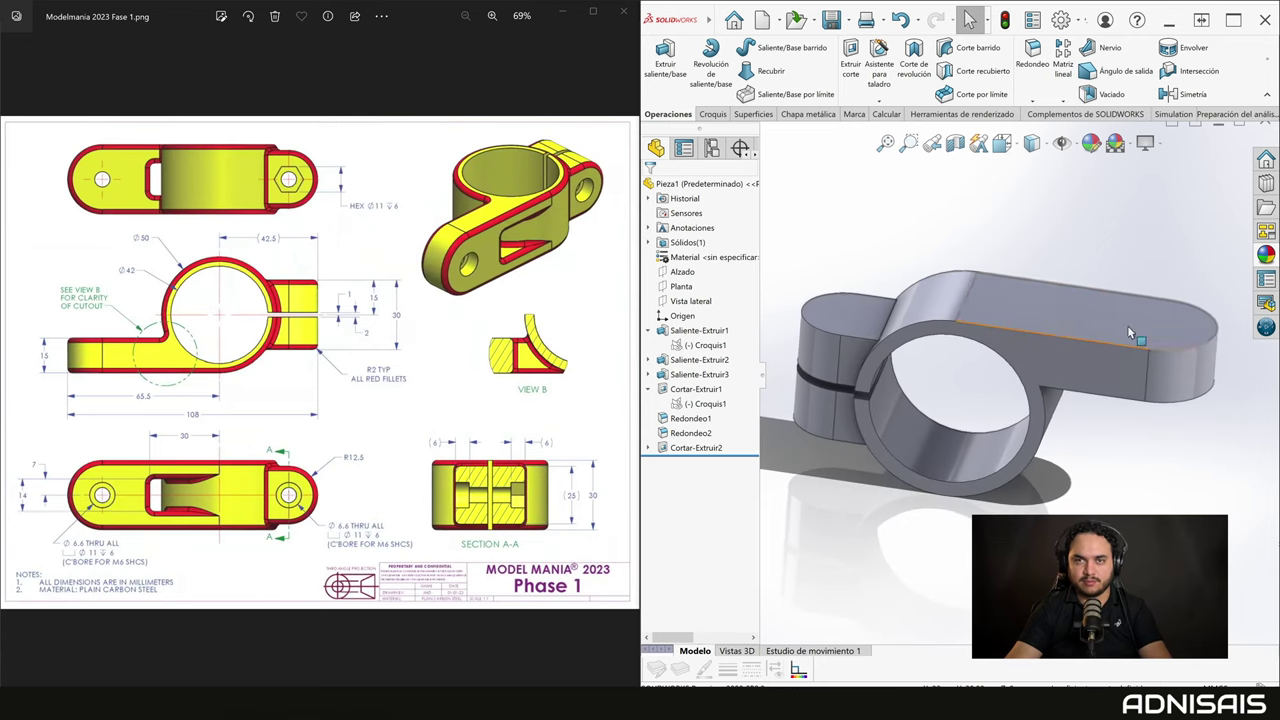
Cut the chosen region of the ring's sketch 14 mm deep, mid-plane.
{"action": "middle_click_drag", "start_coordinate": [1127, 325], "coordinate": [982, 320]}
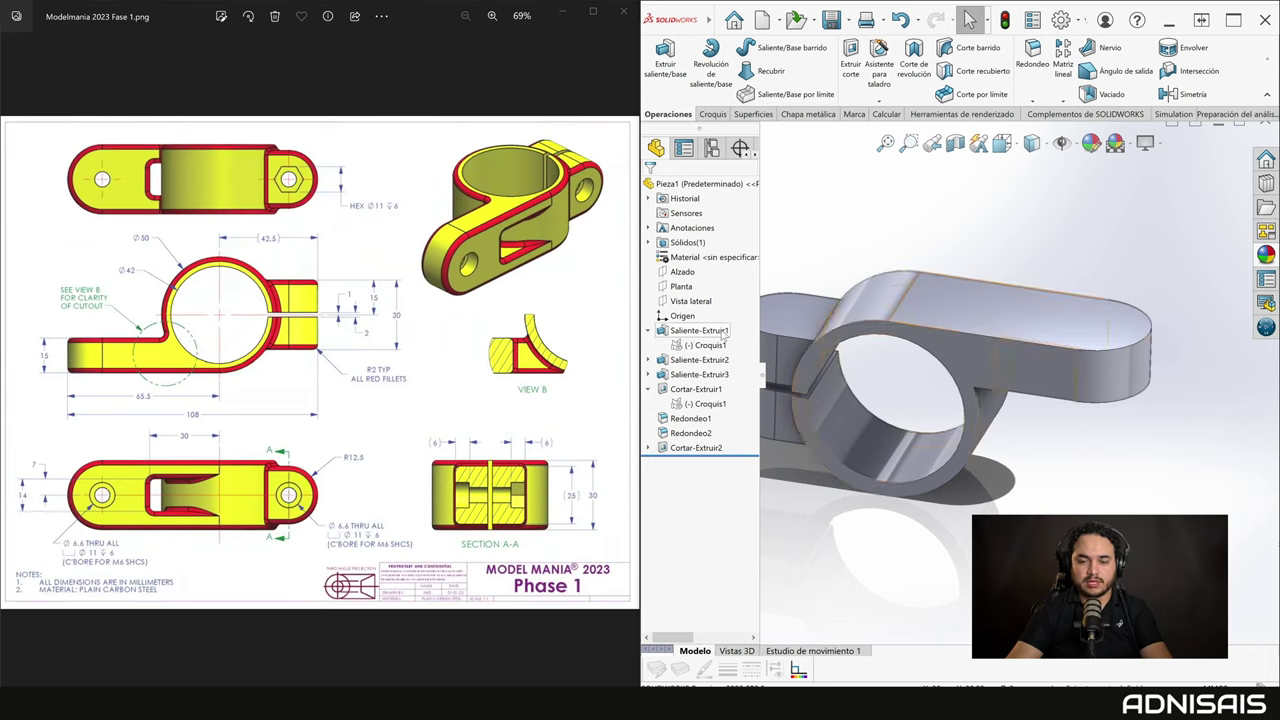
{"action": "left_click", "coordinate": [873, 323]}
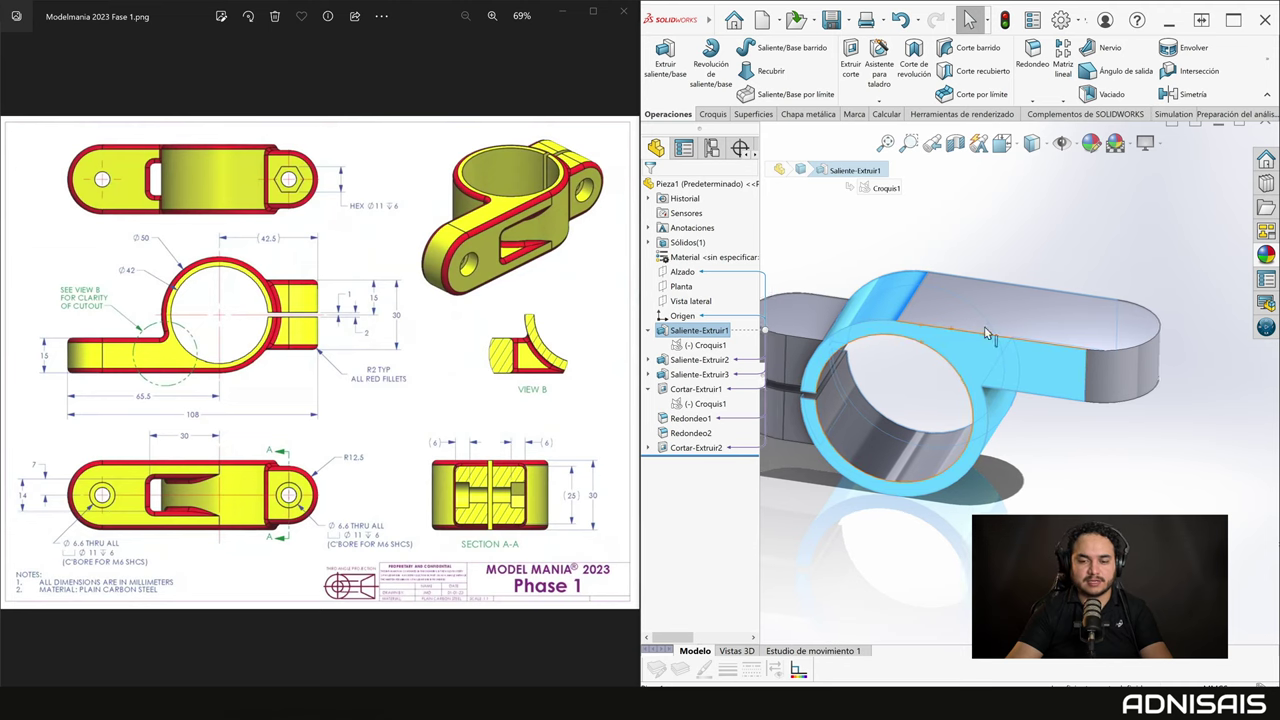
{"action": "mouse_move", "coordinate": [968, 342]}
{"action": "middle_mouse_down"}
{"action": "mouse_move", "coordinate": [921, 349]}
{"action": "mouse_move", "coordinate": [935, 350]}
{"action": "middle_mouse_up"}
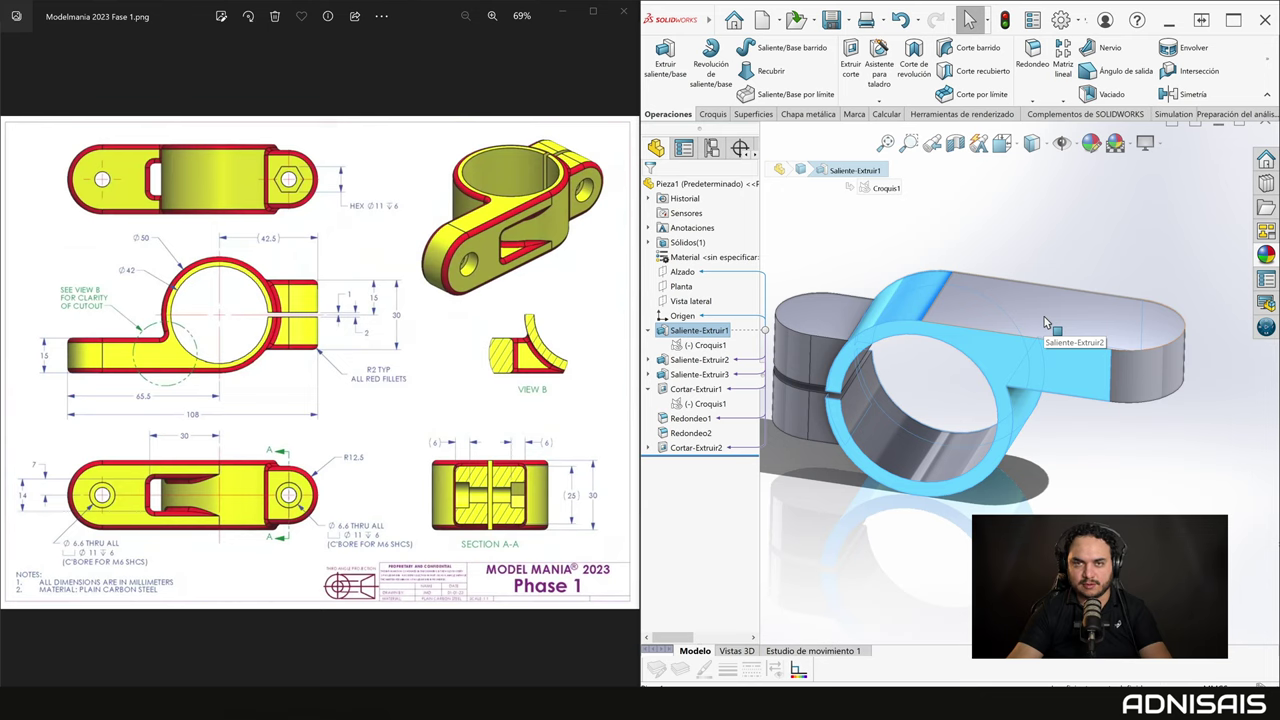
{"action": "left_click", "coordinate": [690, 345]}
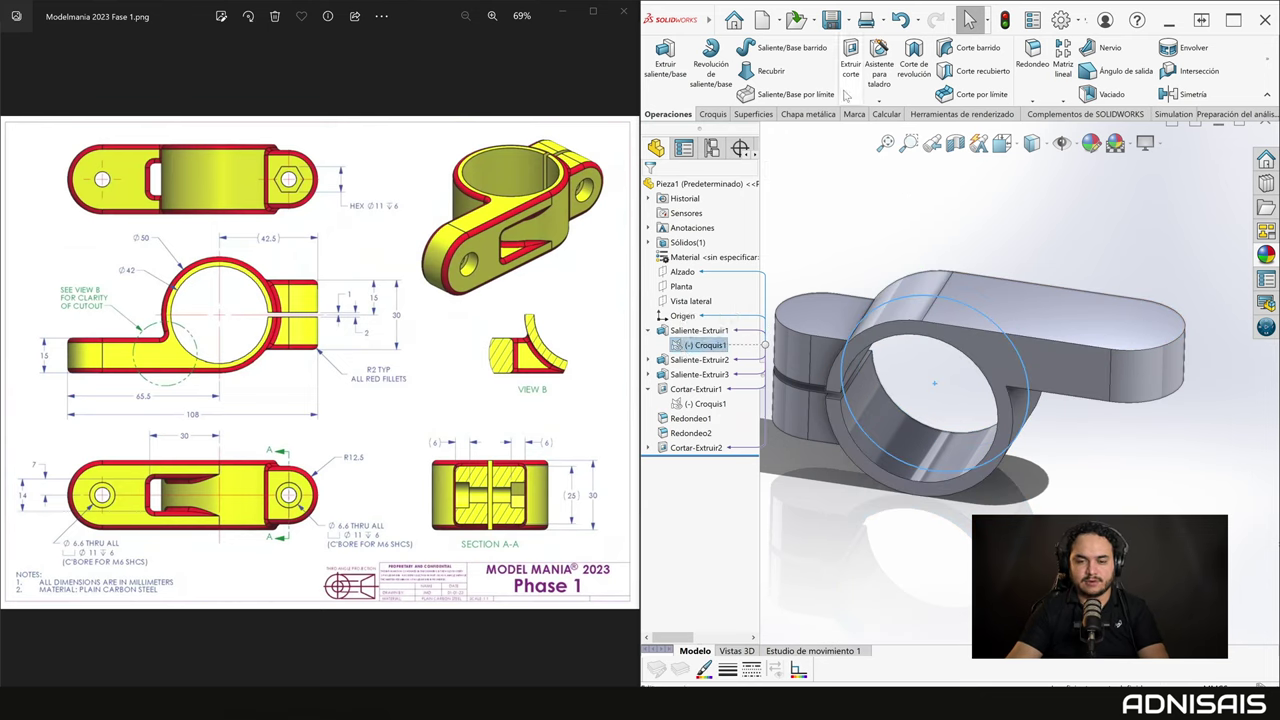
{"action": "left_click", "coordinate": [850, 55]}
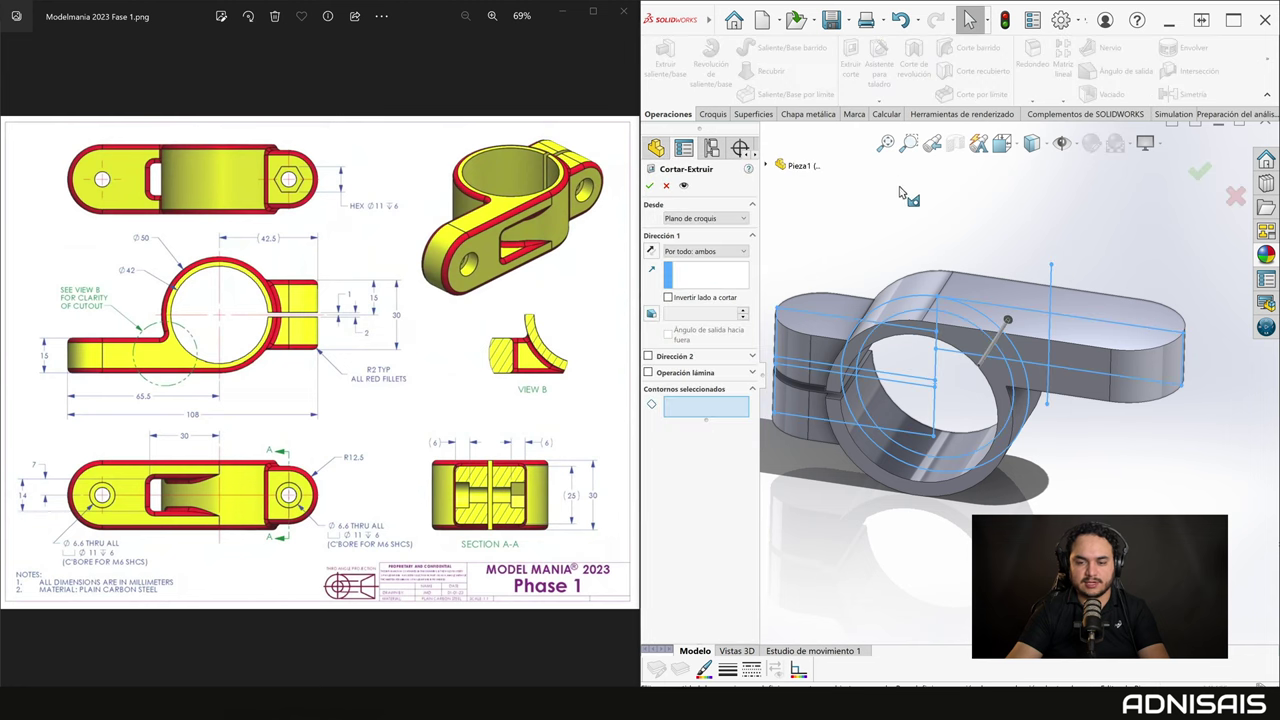
{"action": "left_click", "coordinate": [1037, 324]}
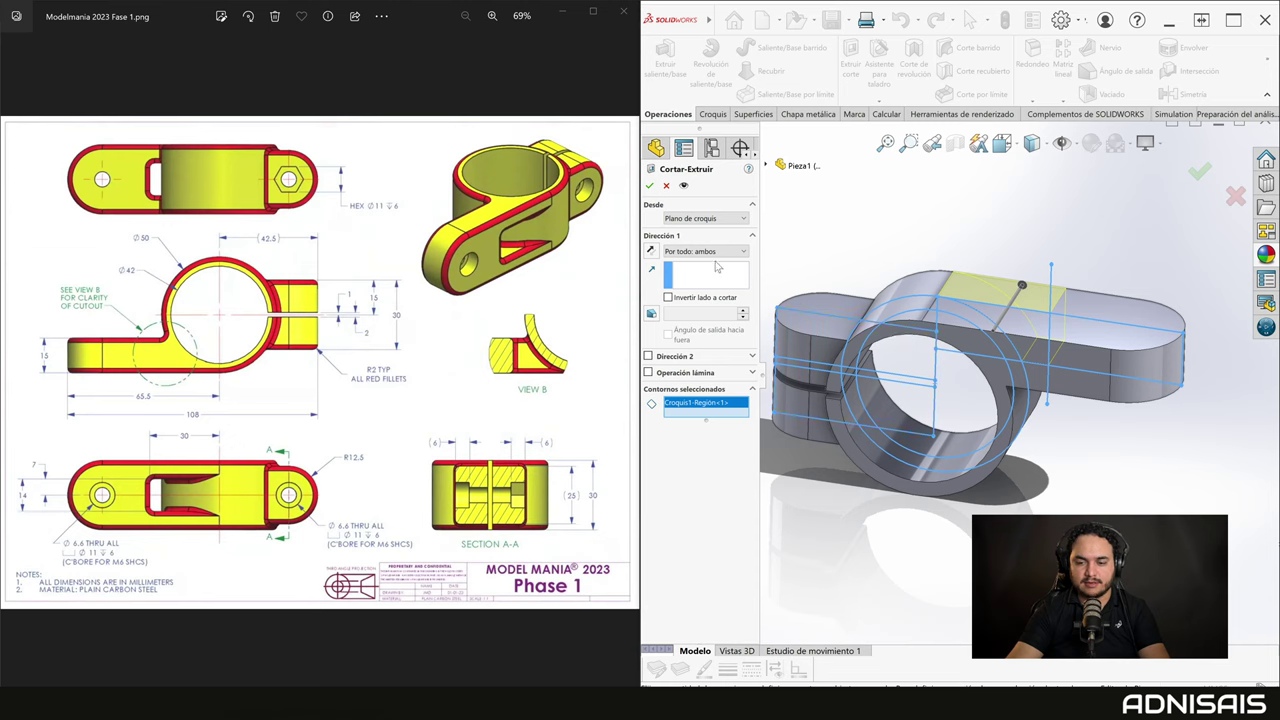
{"action": "left_click", "coordinate": [716, 252]}
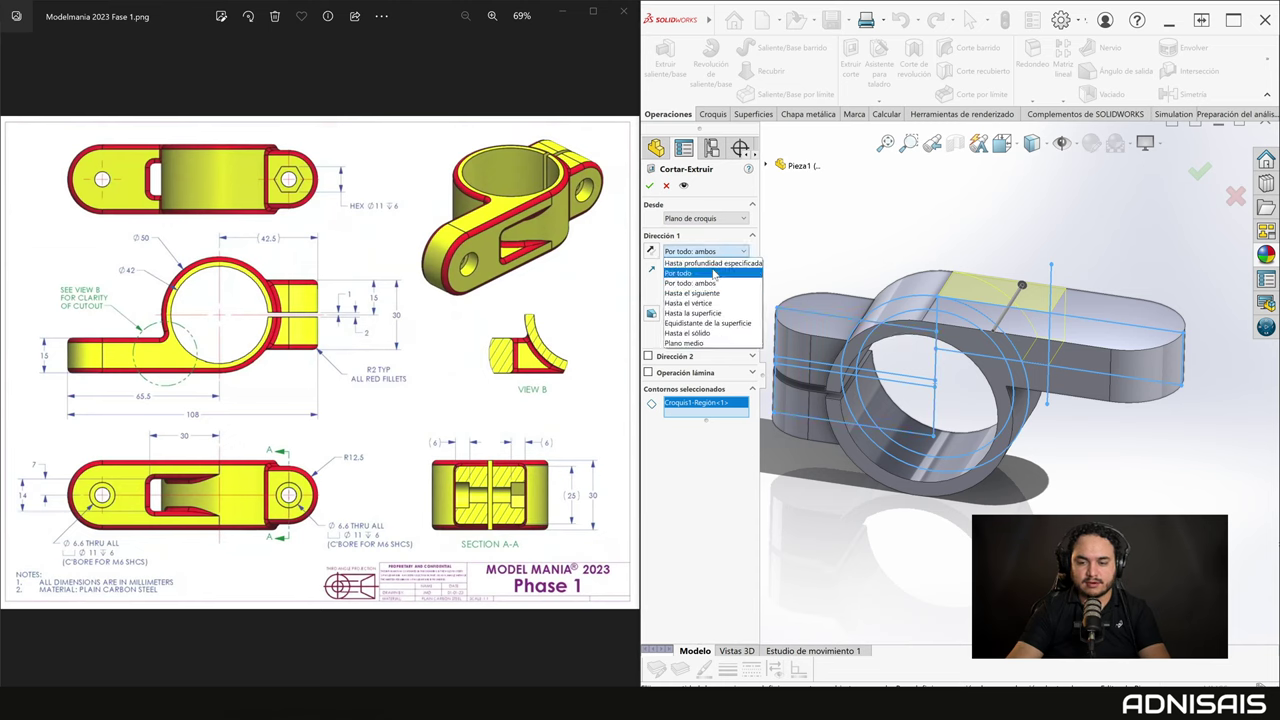
{"action": "left_click", "coordinate": [707, 343]}
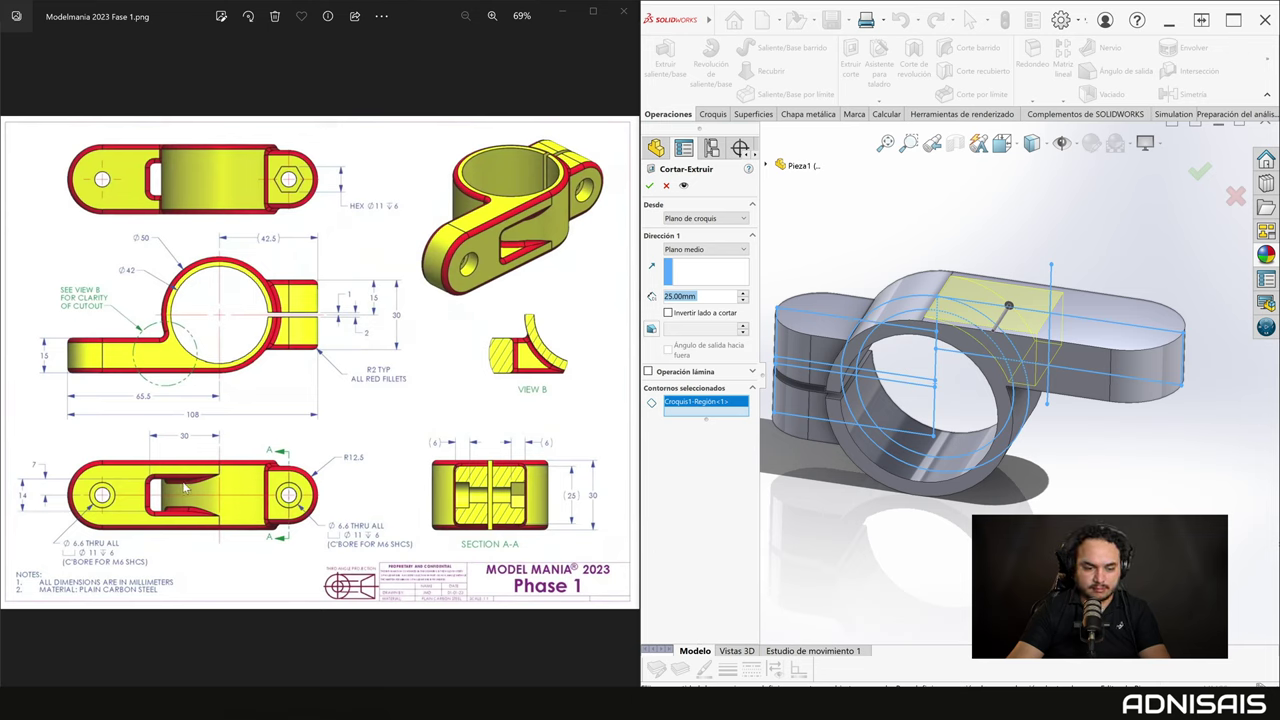
{"action": "type", "text": "14"}
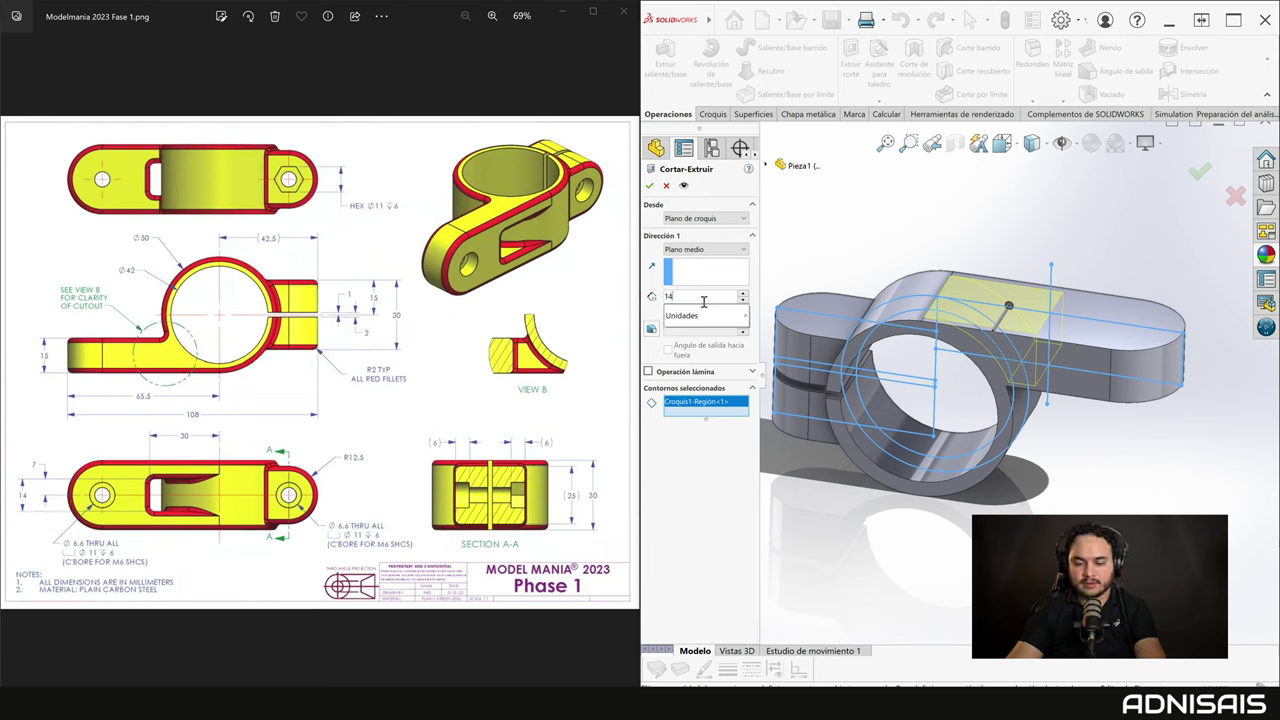
{"action": "key", "text": "Return"}
{"action": "key", "text": "Return"}
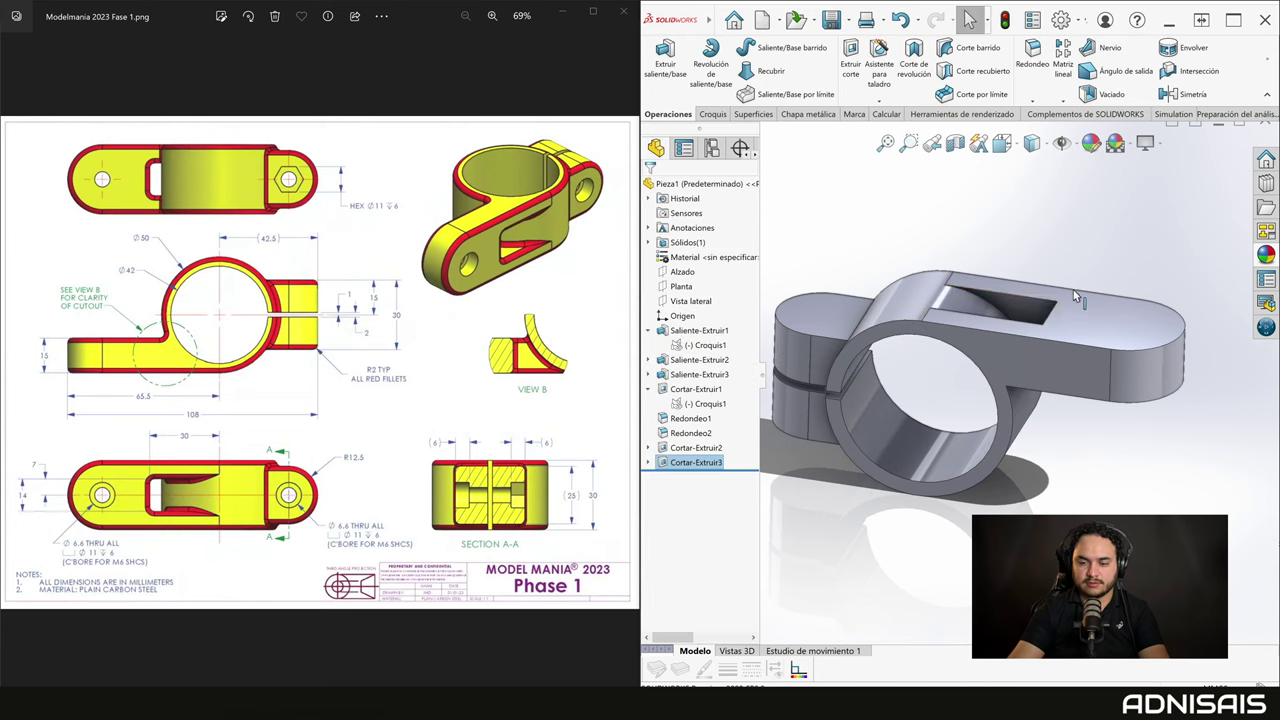
Orbit to inspect the new window, then switch to front and isometric views.
{"action": "mouse_move", "coordinate": [1077, 296]}
{"action": "middle_mouse_down"}
{"action": "mouse_move", "coordinate": [1090, 383]}
{"action": "mouse_move", "coordinate": [1103, 325]}
{"action": "mouse_move", "coordinate": [1066, 338]}
{"action": "middle_mouse_up"}
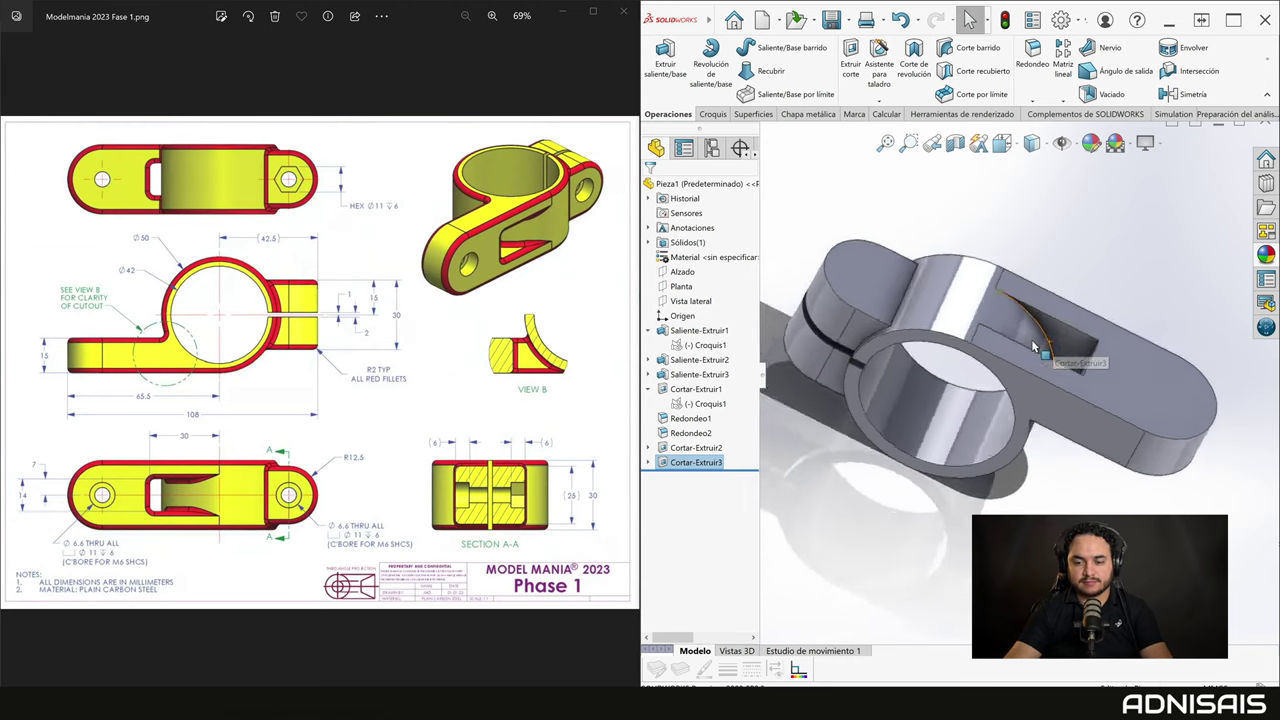
{"action": "mouse_move", "coordinate": [1043, 347]}
{"action": "middle_mouse_down"}
{"action": "mouse_move", "coordinate": [986, 358]}
{"action": "mouse_move", "coordinate": [983, 320]}
{"action": "mouse_move", "coordinate": [1027, 322]}
{"action": "middle_mouse_up"}
{"action": "key", "text": "ctrl+1"}
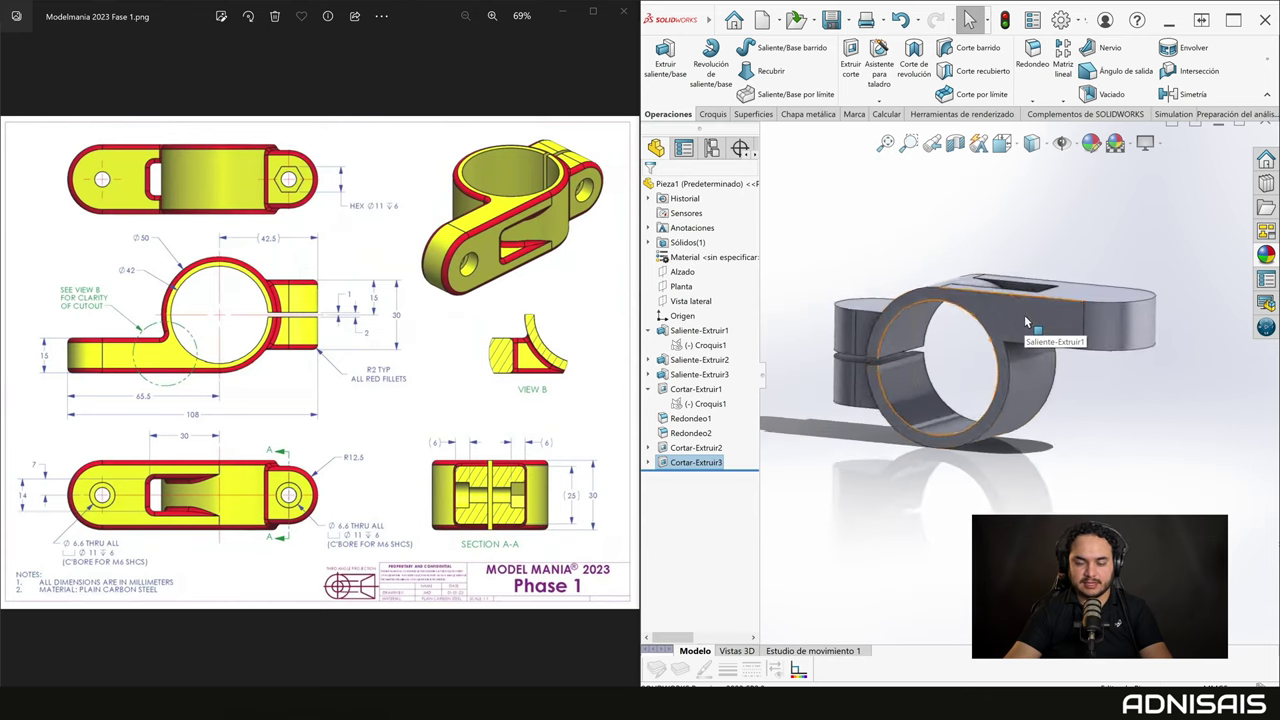
{"action": "key", "text": "ctrl+7"}
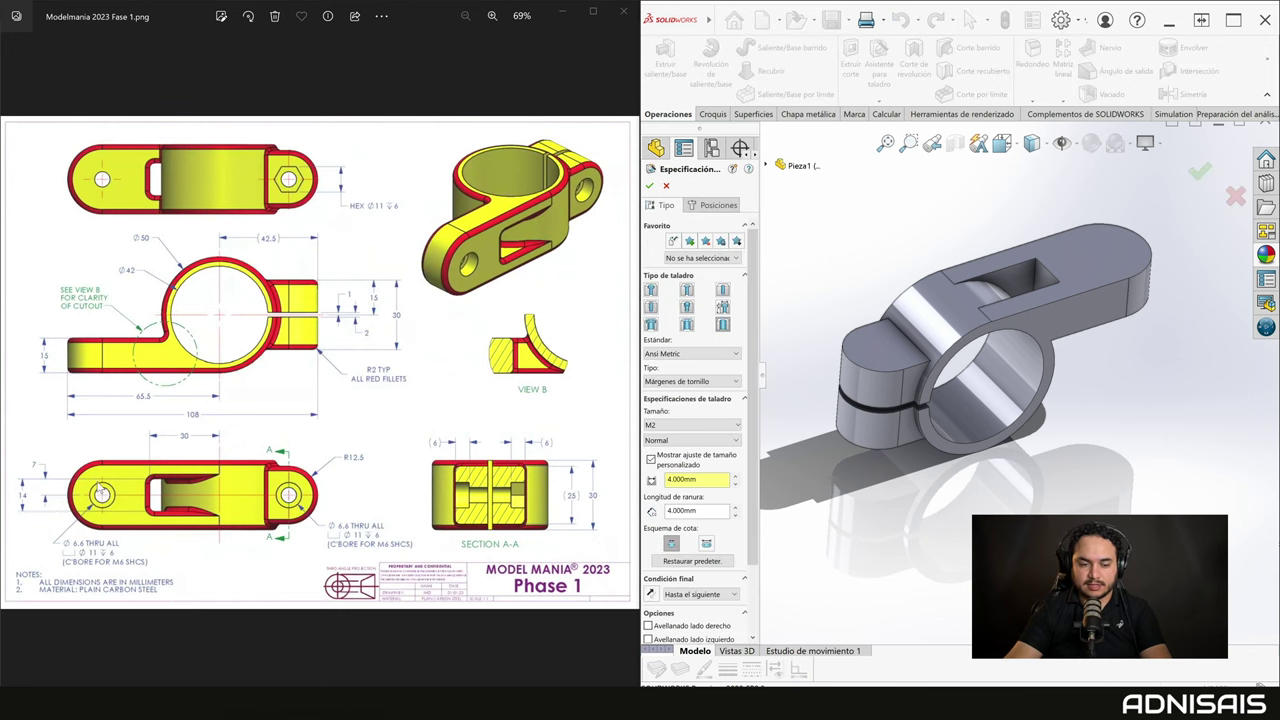
Set a custom counterbore hole: 6.6 mm diameter, Ø11 mm counterbore, 6 mm counterbore depth.
{"action": "scroll", "coordinate": [73, 560], "scroll_direction": "up", "scroll_amount": 3}
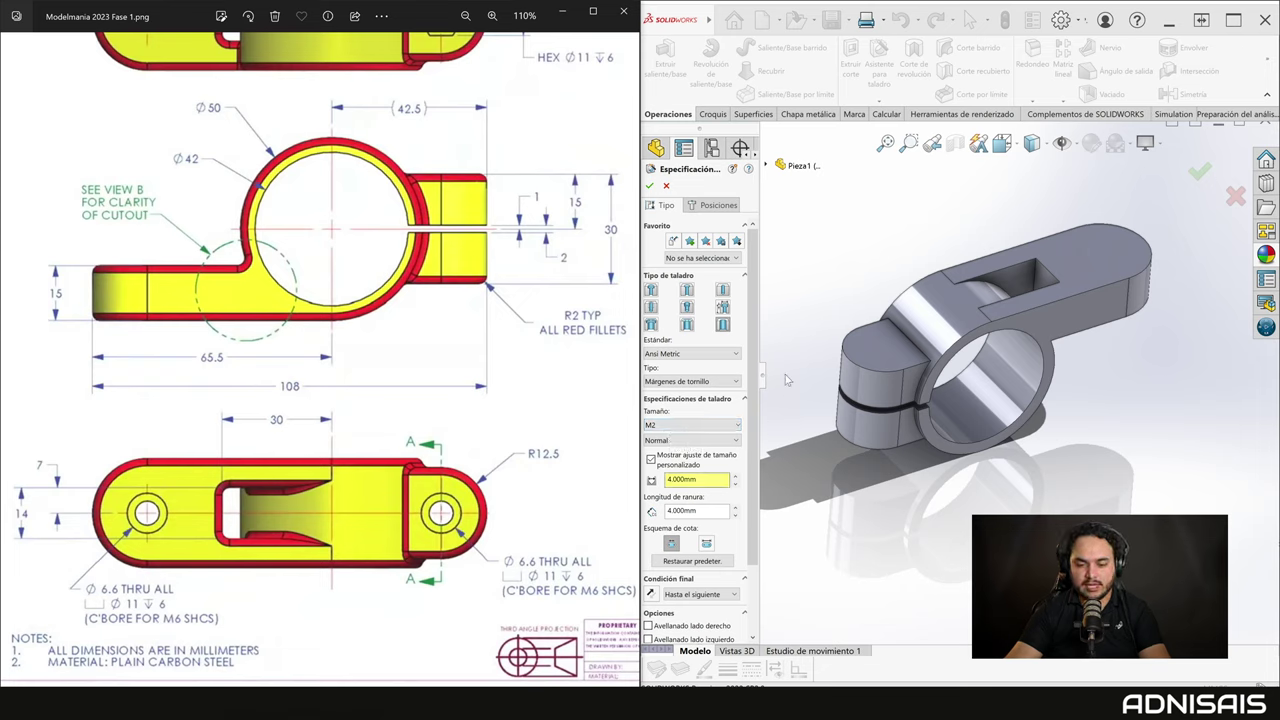
{"action": "left_click", "coordinate": [652, 289]}
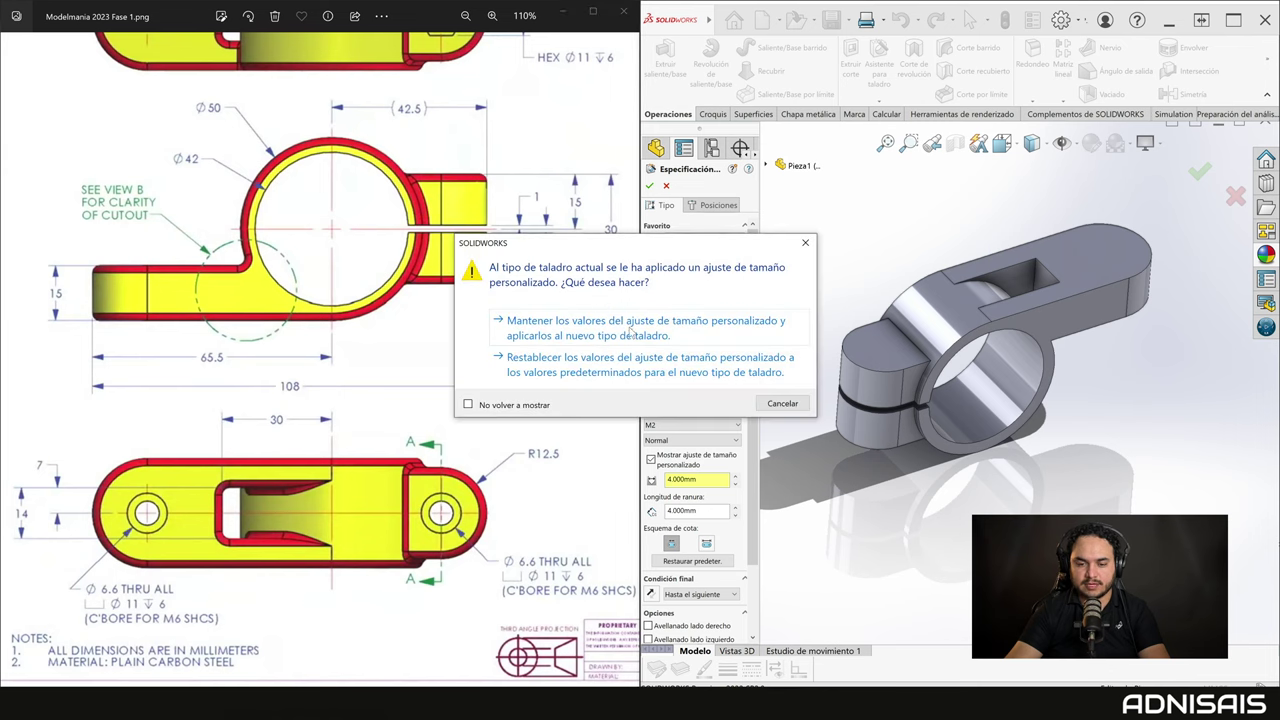
{"action": "left_click", "coordinate": [631, 332]}
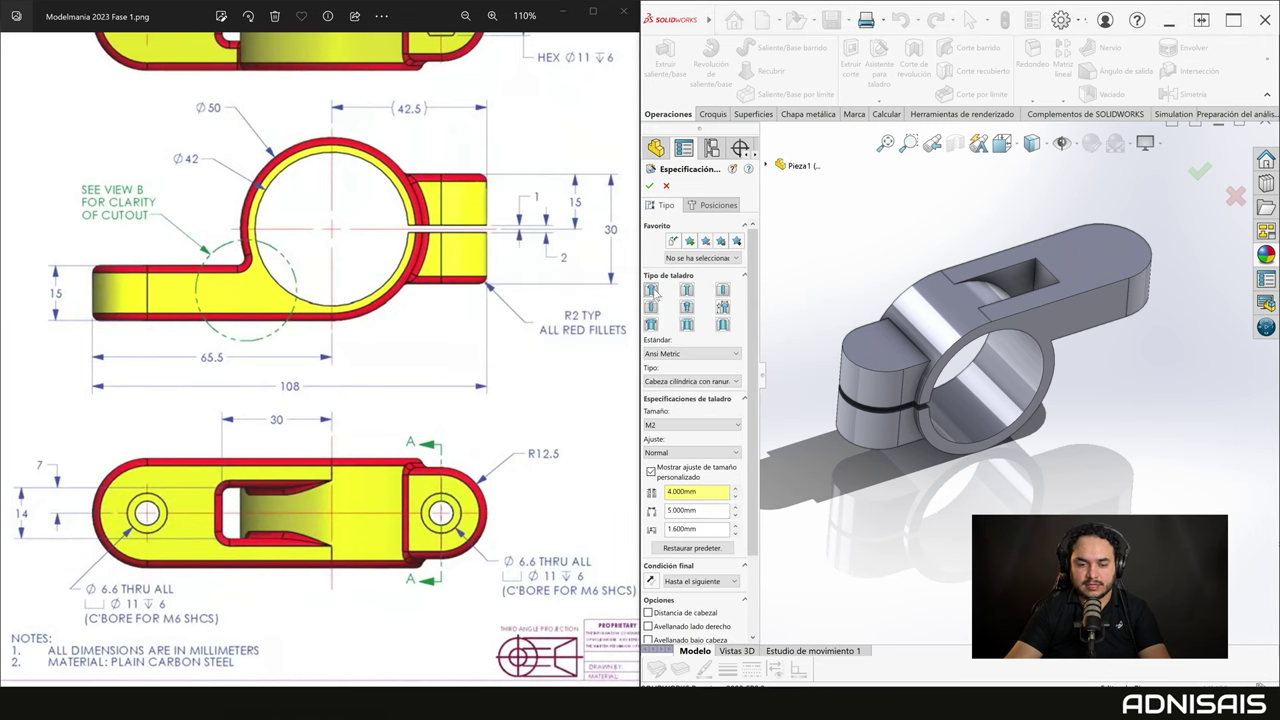
{"action": "double_click", "coordinate": [711, 490]}
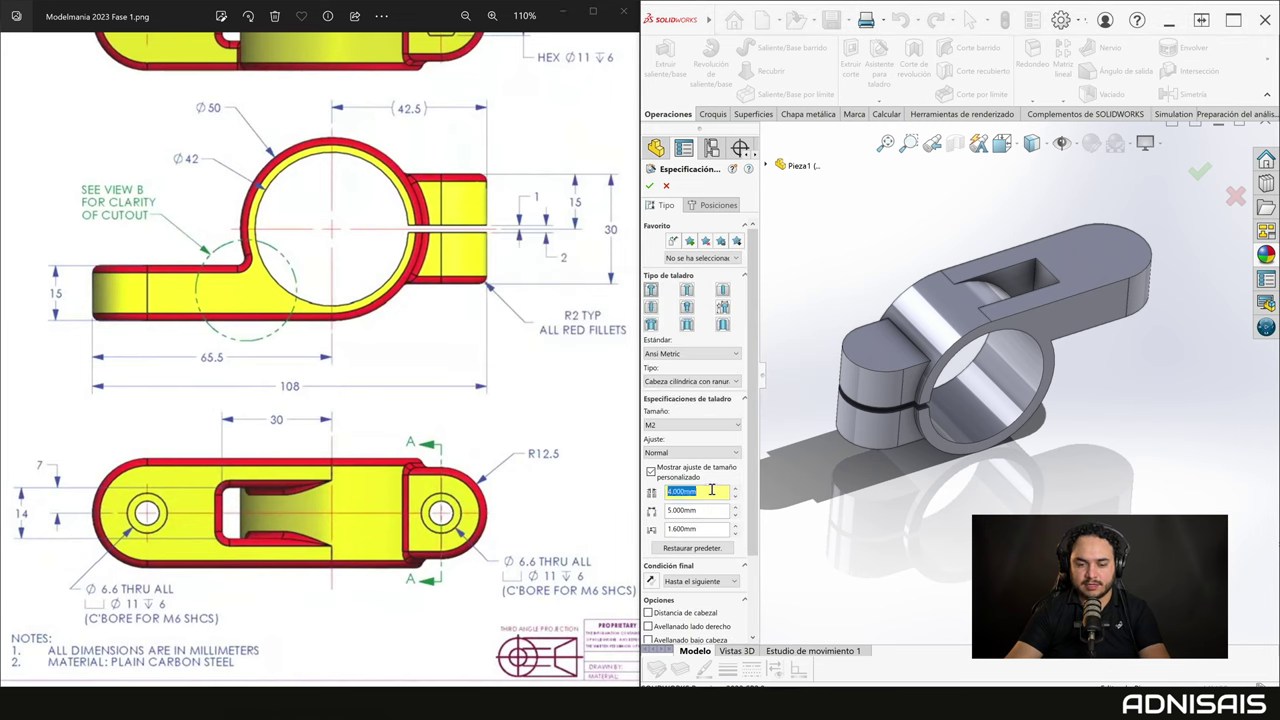
{"action": "type", "text": "6.6"}
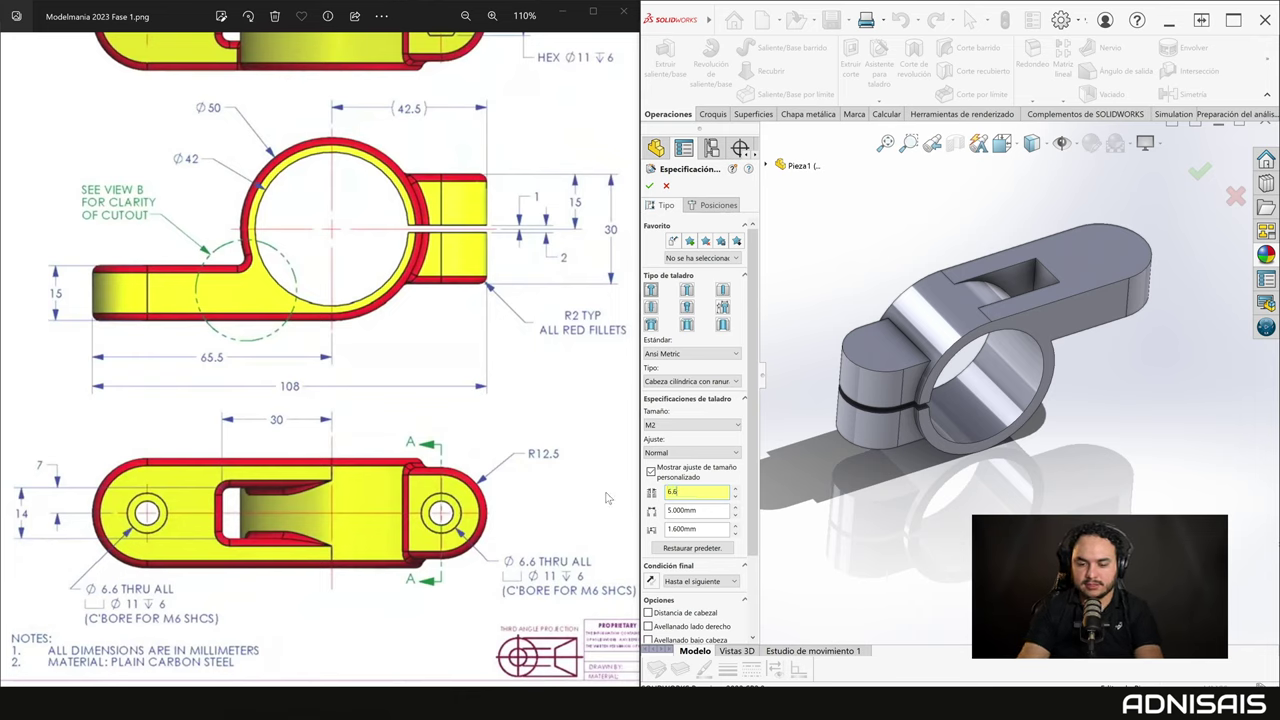
{"action": "key", "text": "Tab"}
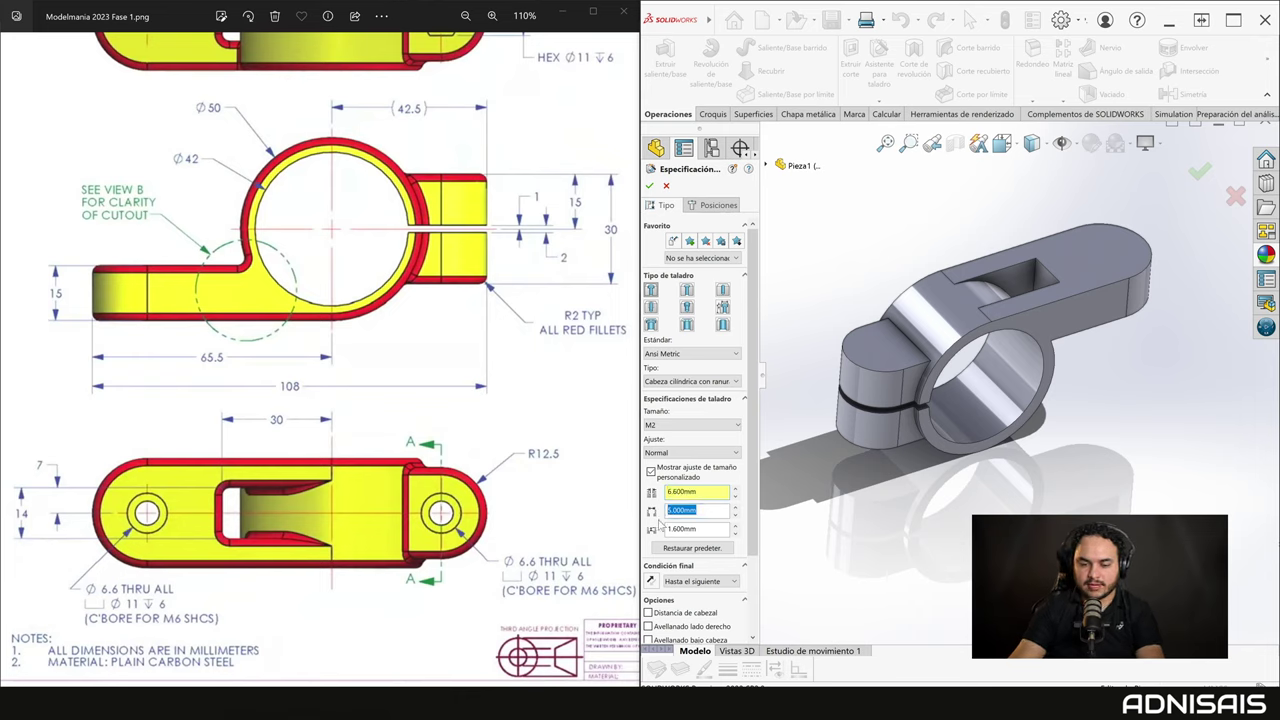
{"action": "type", "text": "11"}
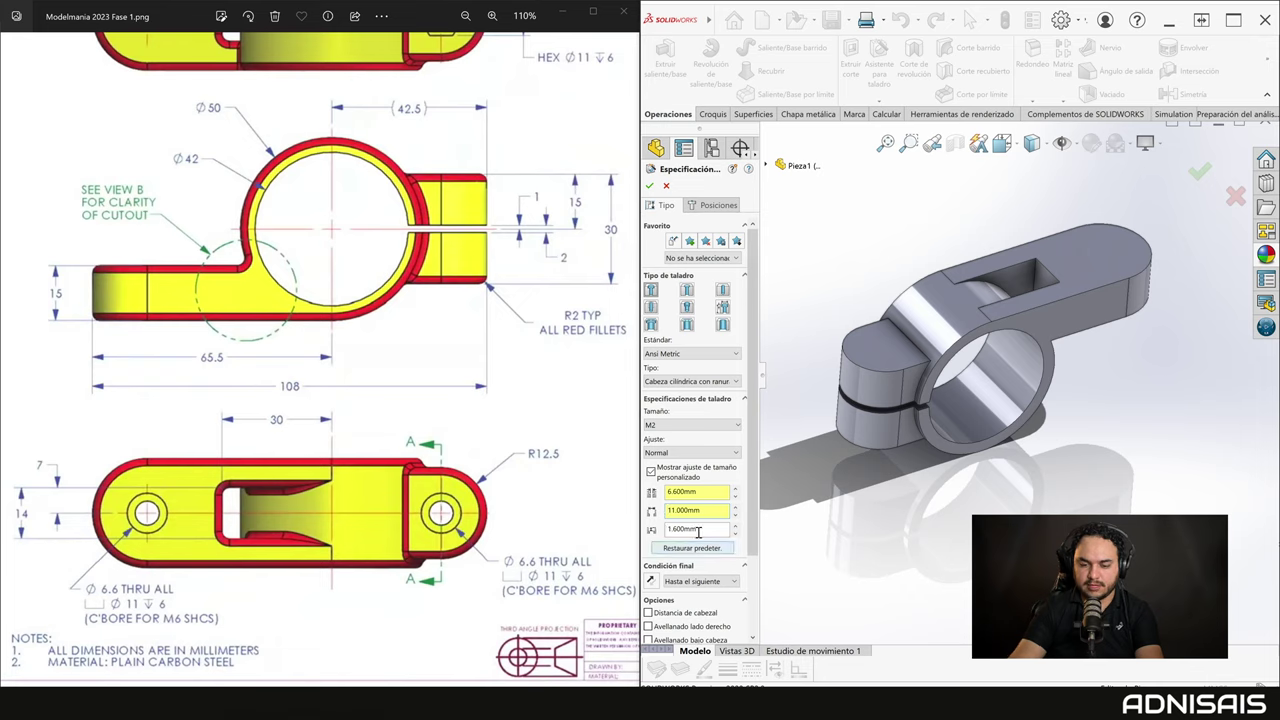
{"action": "type", "text": "6"}
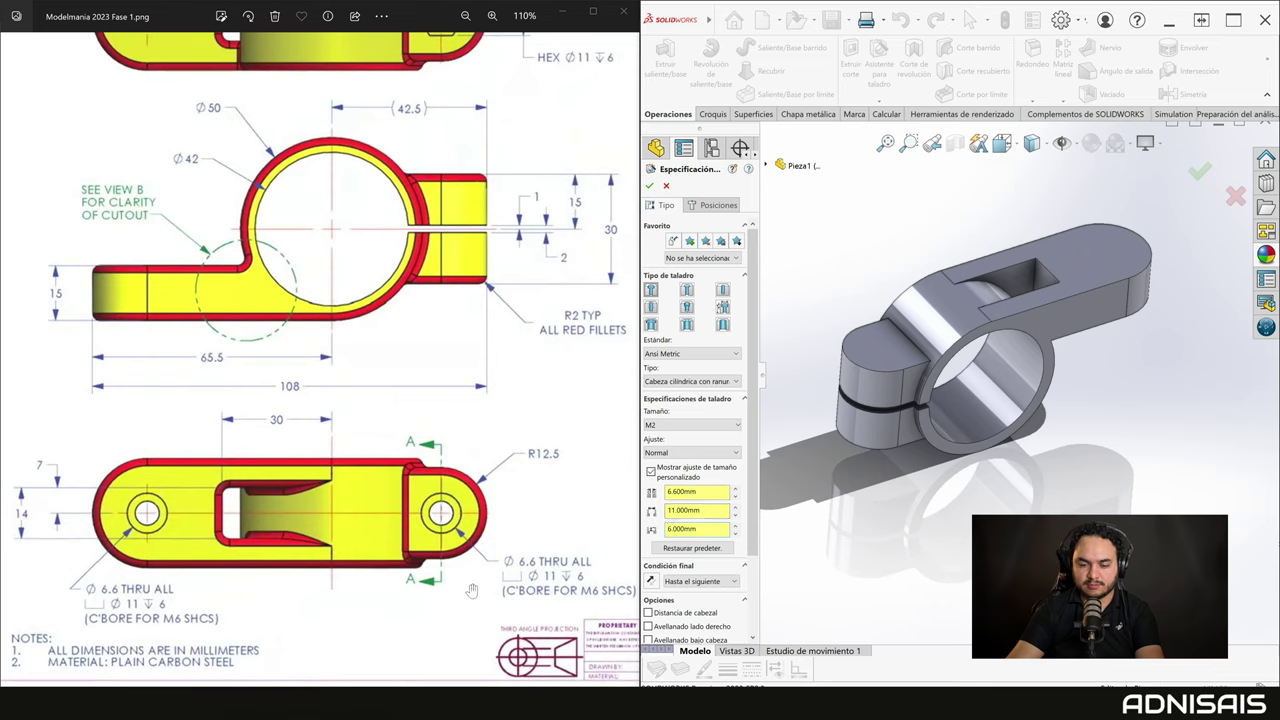
{"action": "left_click_drag", "start_coordinate": [516, 375], "coordinate": [431, 491]}
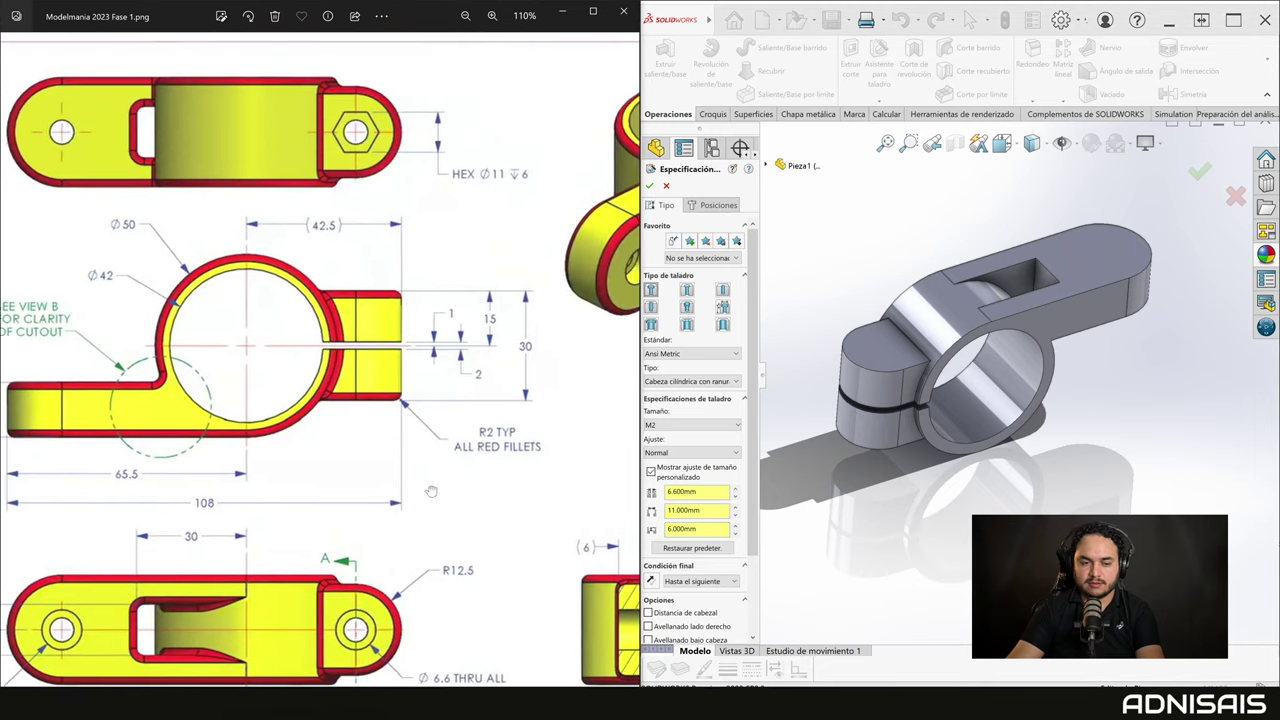
{"action": "scroll", "coordinate": [431, 491], "scroll_direction": "right", "scroll_amount": 5}
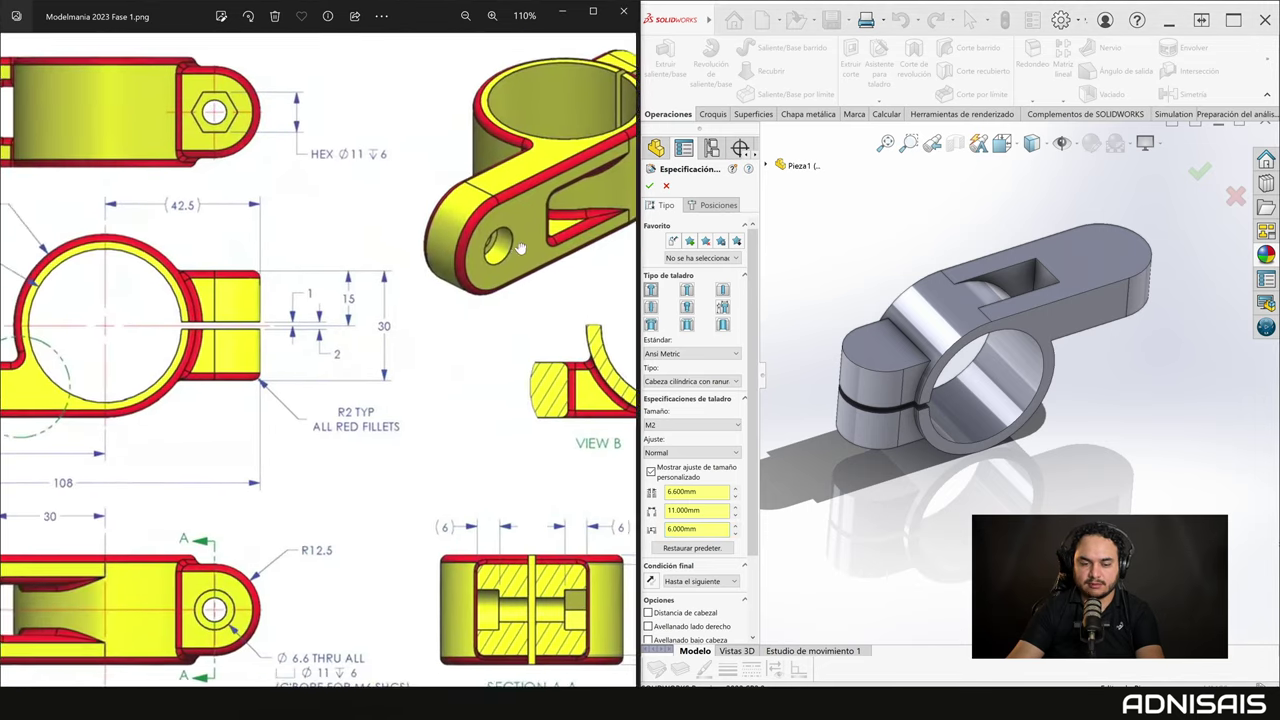
{"action": "scroll", "coordinate": [268, 385], "scroll_direction": "left", "scroll_amount": 2}
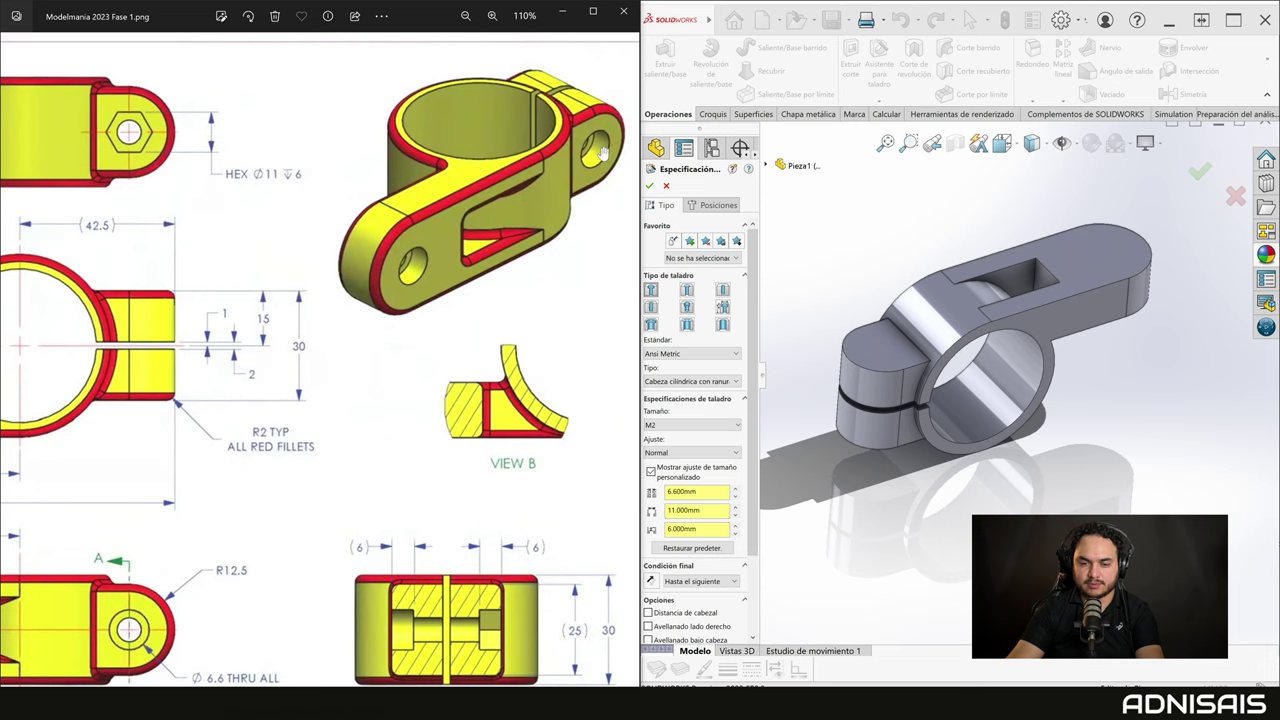
{"action": "scroll", "coordinate": [603, 150], "scroll_direction": "down", "scroll_amount": 3}
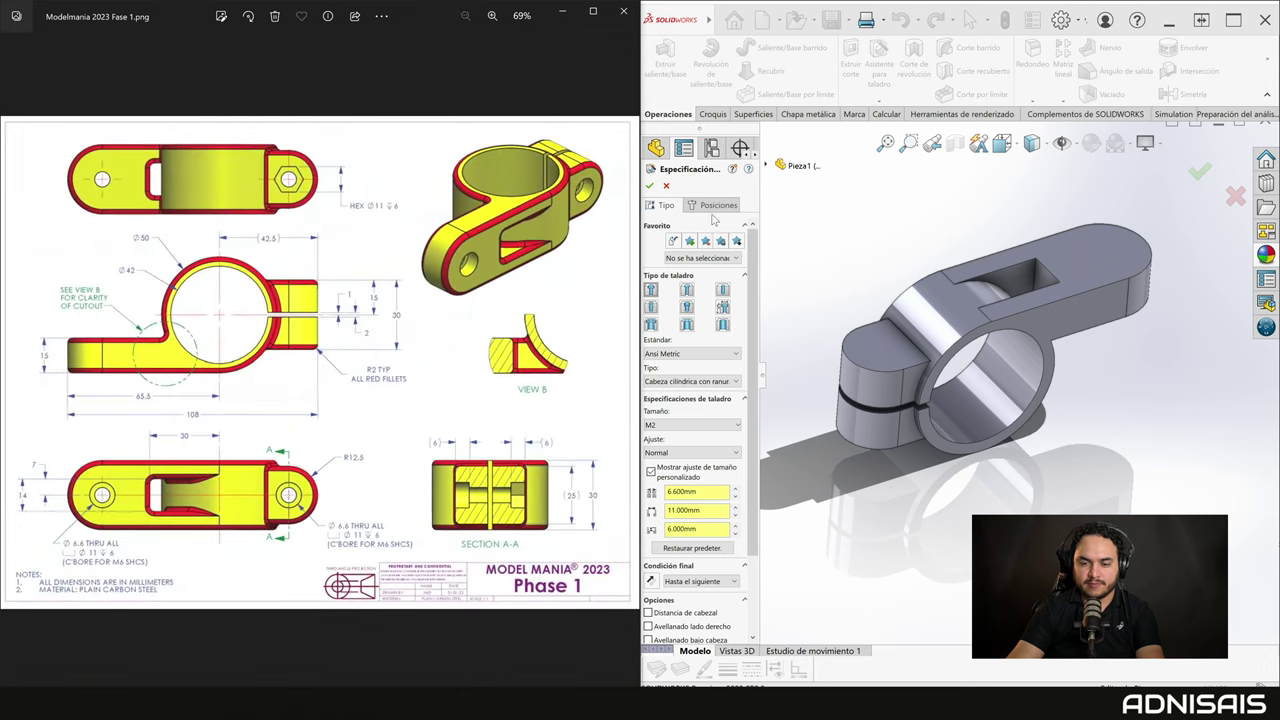
{"action": "left_click", "coordinate": [716, 205]}
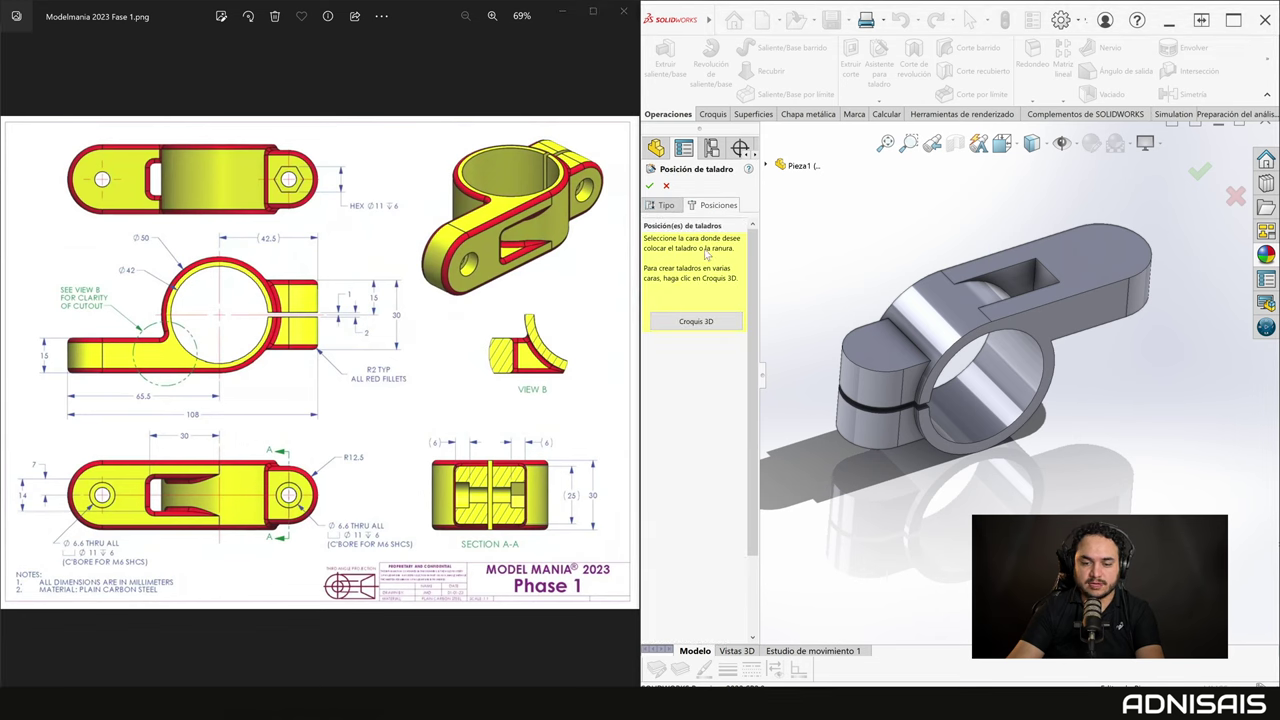
Place hole points on the top faces of the left and far bosses.
{"action": "left_click", "coordinate": [694, 322]}
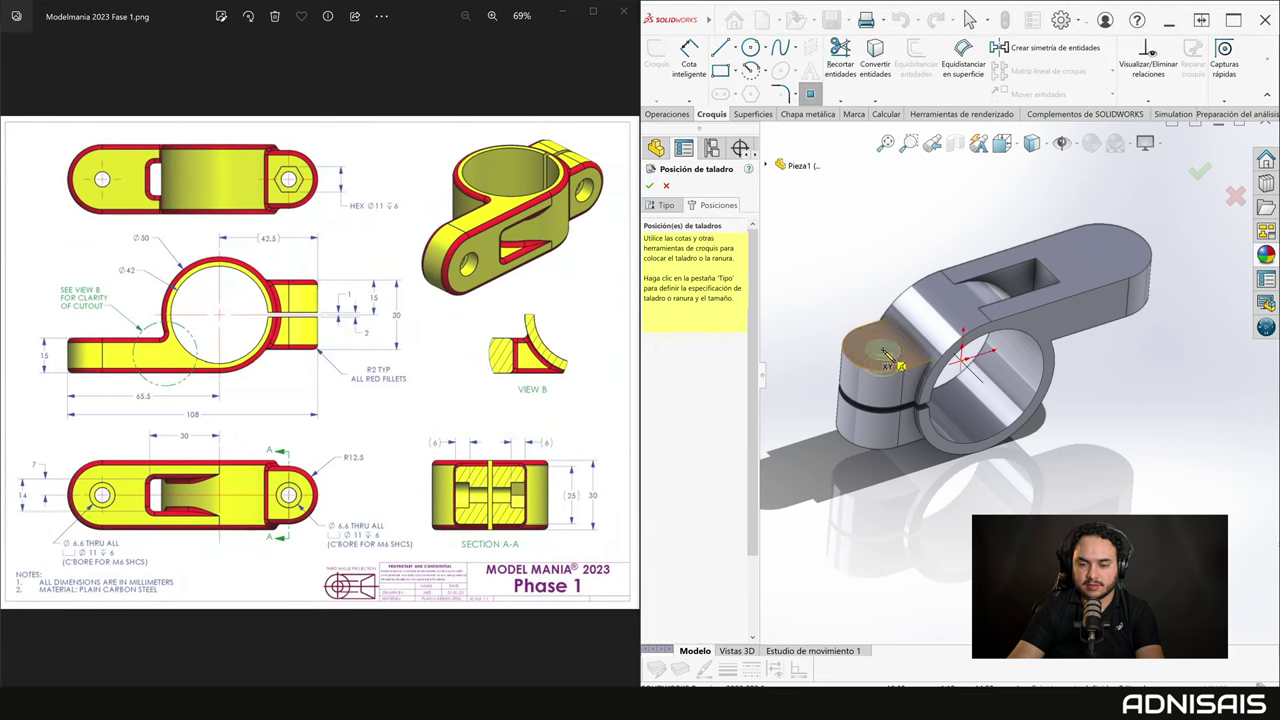
{"action": "left_click", "coordinate": [882, 349]}
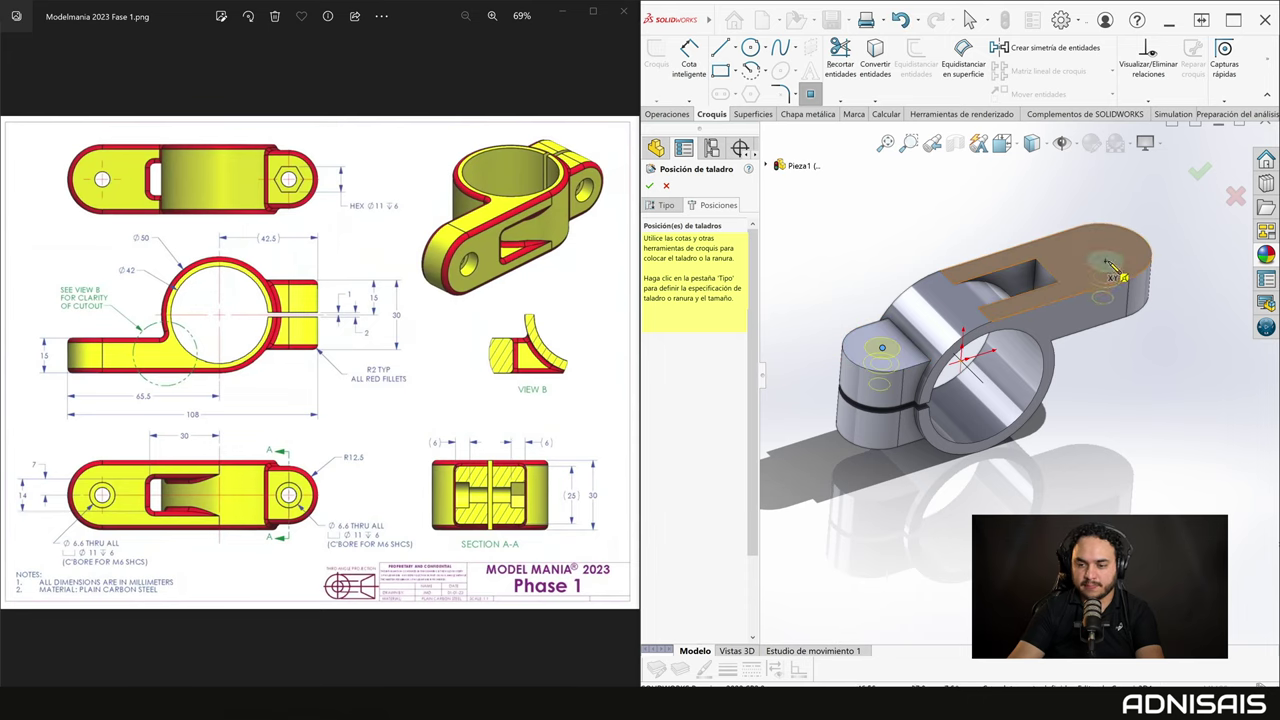
{"action": "scroll", "coordinate": [1122, 260], "scroll_direction": "down", "scroll_amount": 2}
{"action": "middle_click_drag", "start_coordinate": [1122, 260], "coordinate": [1143, 314]}
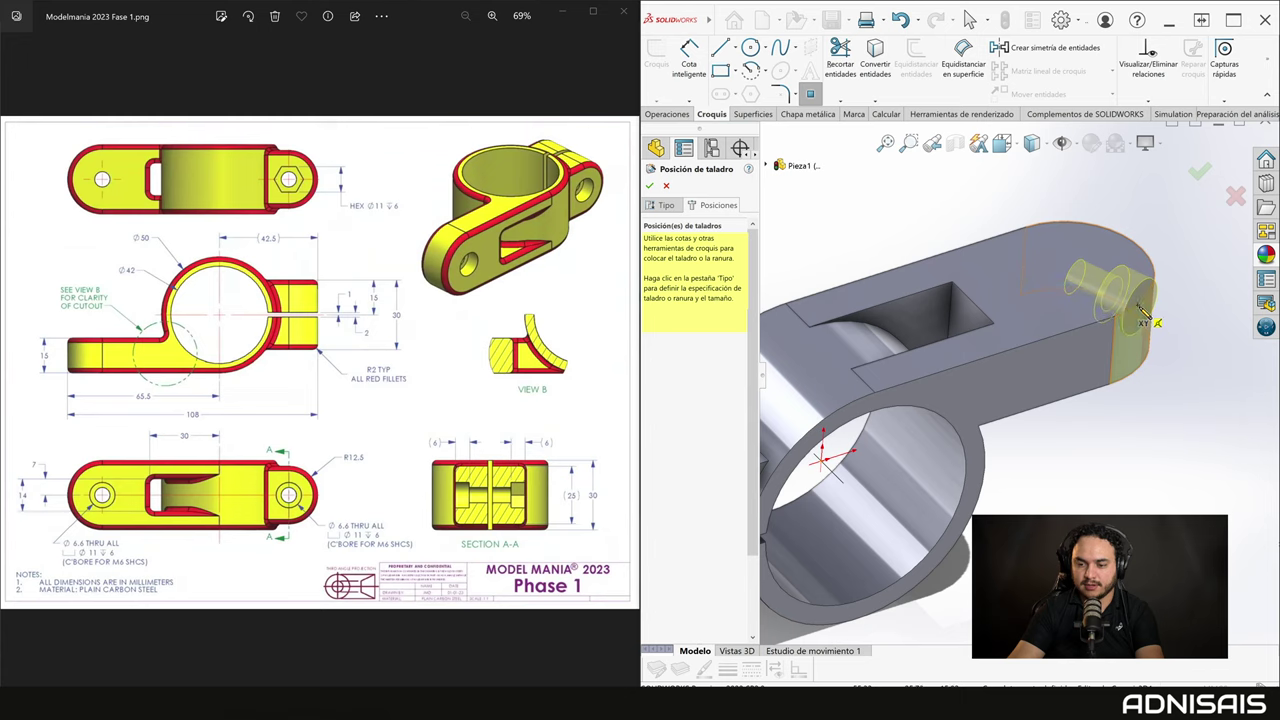
{"action": "left_click", "coordinate": [1100, 278]}
{"action": "middle_click_drag", "start_coordinate": [1085, 280], "coordinate": [1056, 338]}
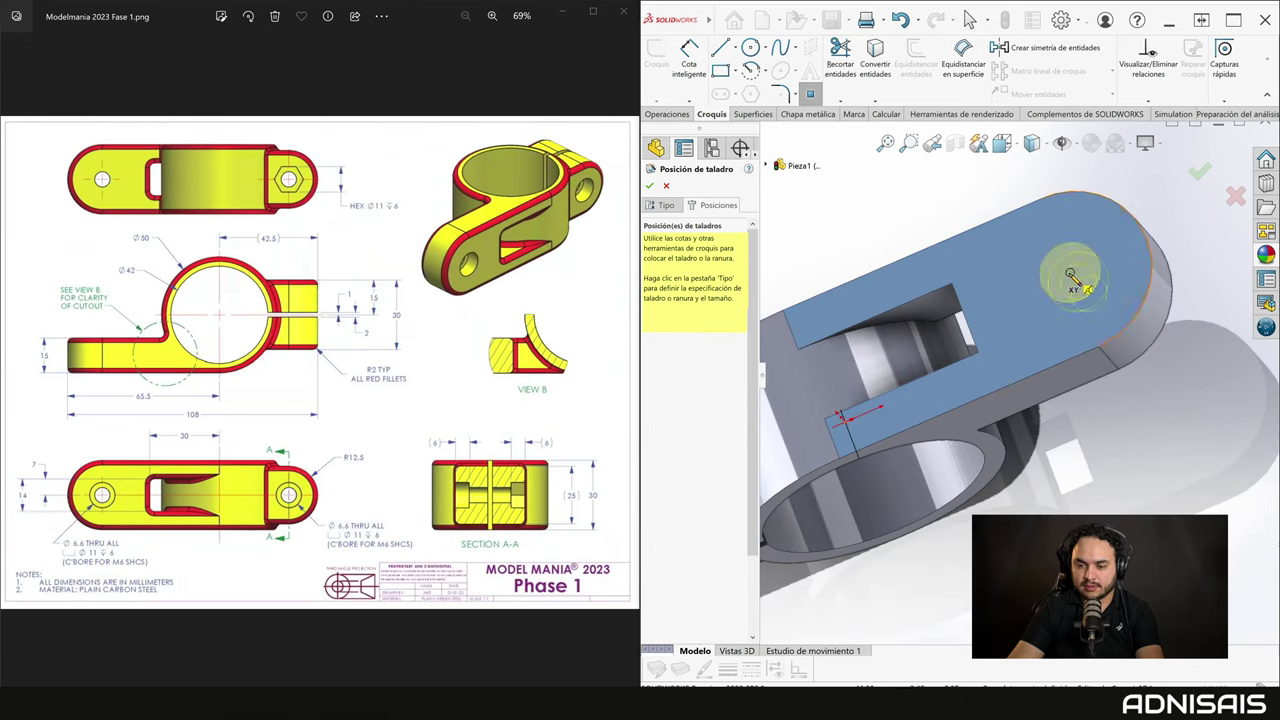
{"action": "middle_click_drag", "start_coordinate": [1070, 274], "coordinate": [1035, 490]}
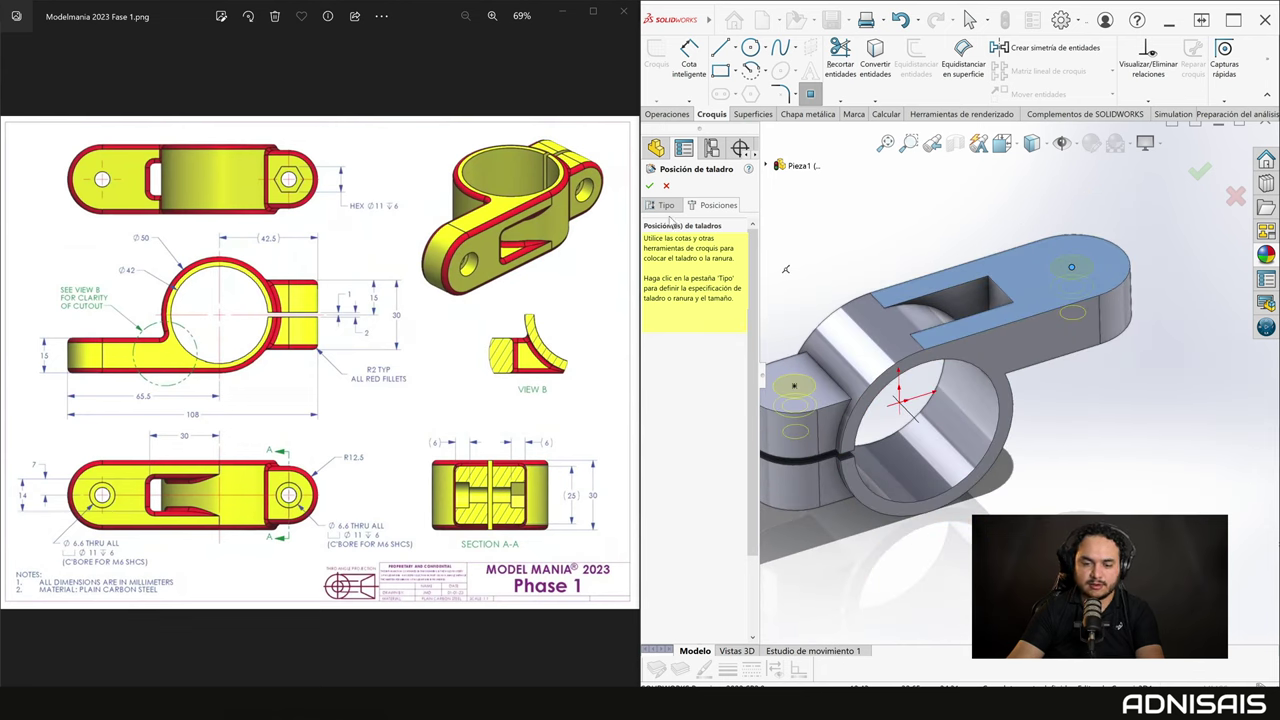
Set the holes' end condition to Through All and create them.
{"action": "left_click", "coordinate": [666, 206]}
{"action": "left_click", "coordinate": [700, 581]}
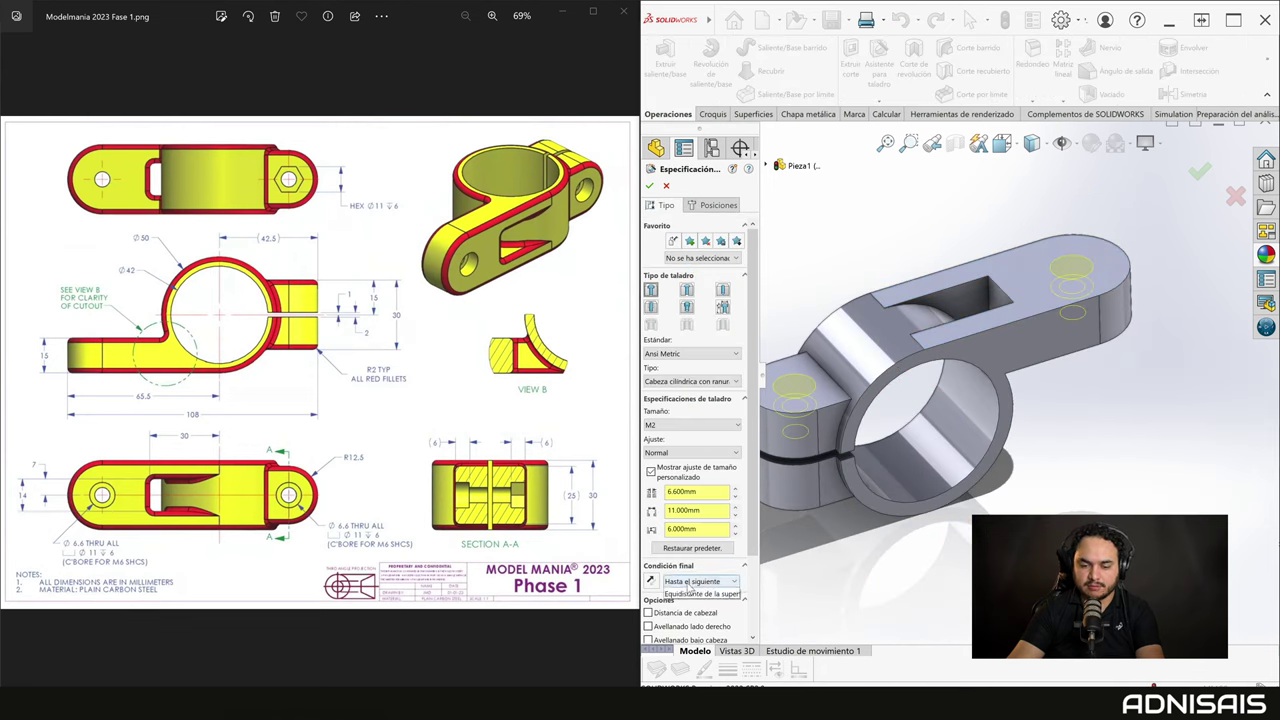
{"action": "left_click", "coordinate": [690, 604]}
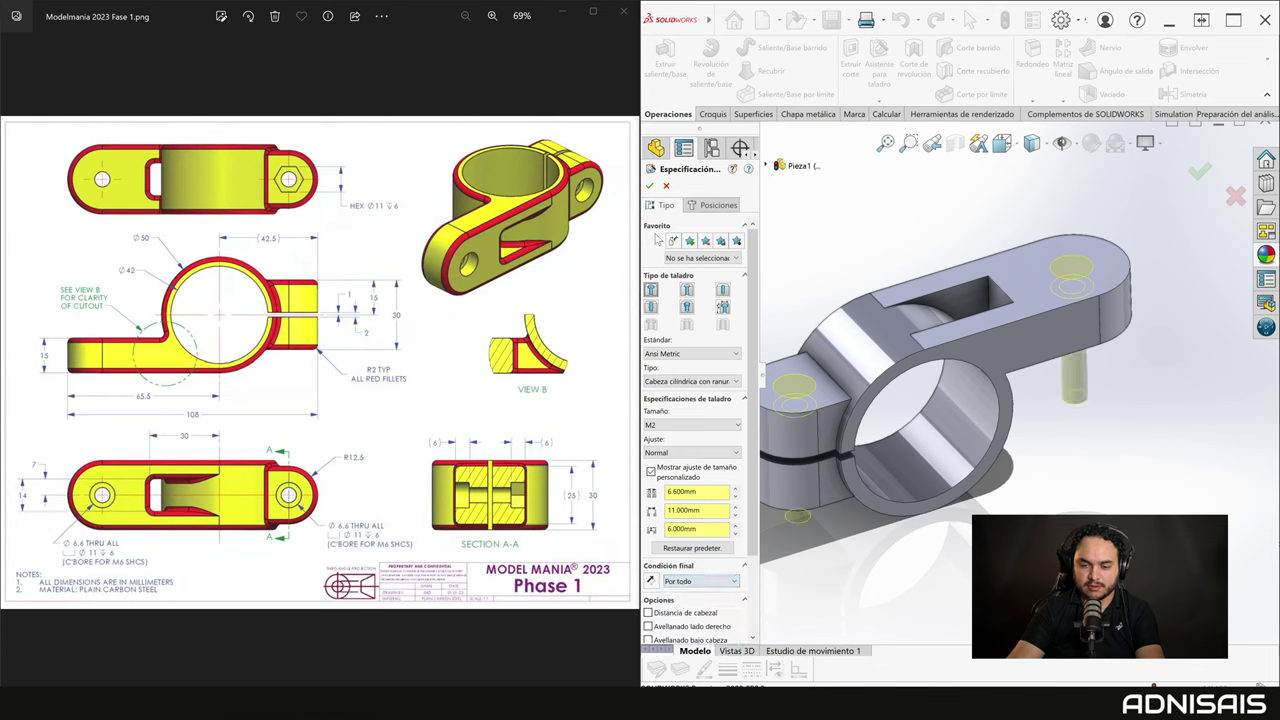
{"action": "left_click", "coordinate": [650, 187]}
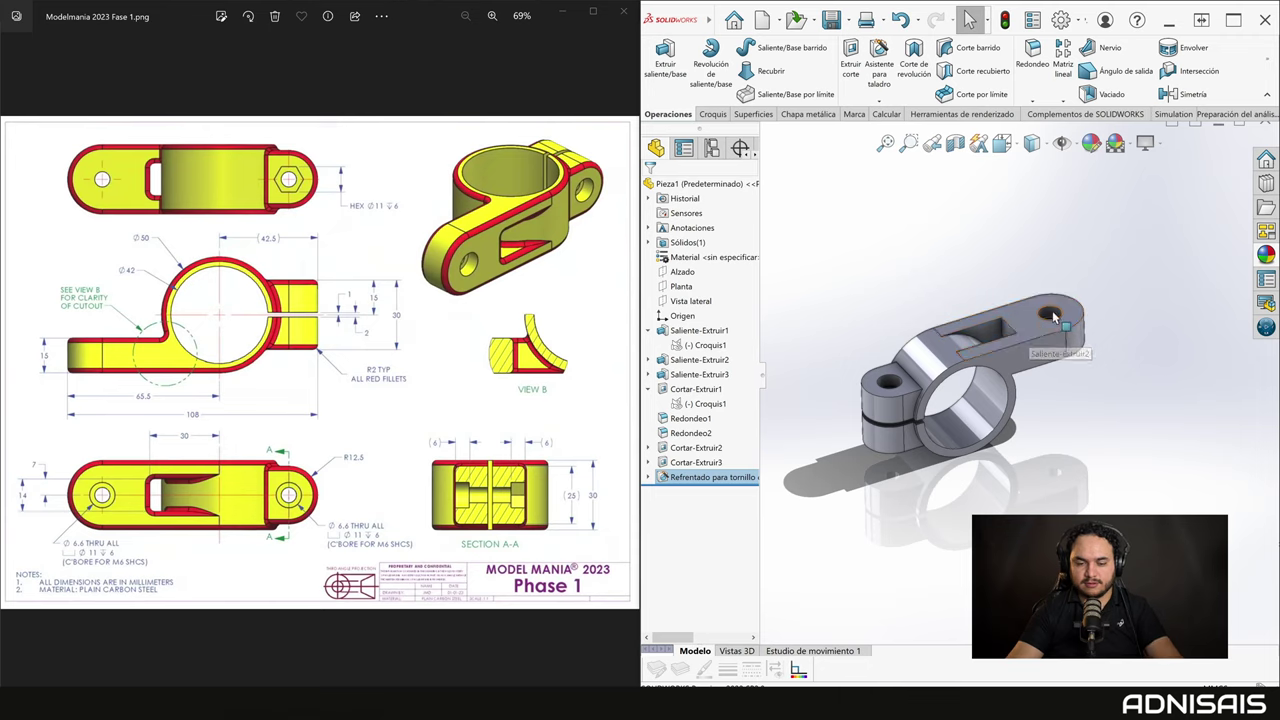
Toggle ambient occlusion shading in the view display options.
{"action": "mouse_move", "coordinate": [1050, 325]}
{"action": "middle_mouse_down"}
{"action": "mouse_move", "coordinate": [1042, 405]}
{"action": "mouse_move", "coordinate": [1042, 330]}
{"action": "middle_mouse_up"}
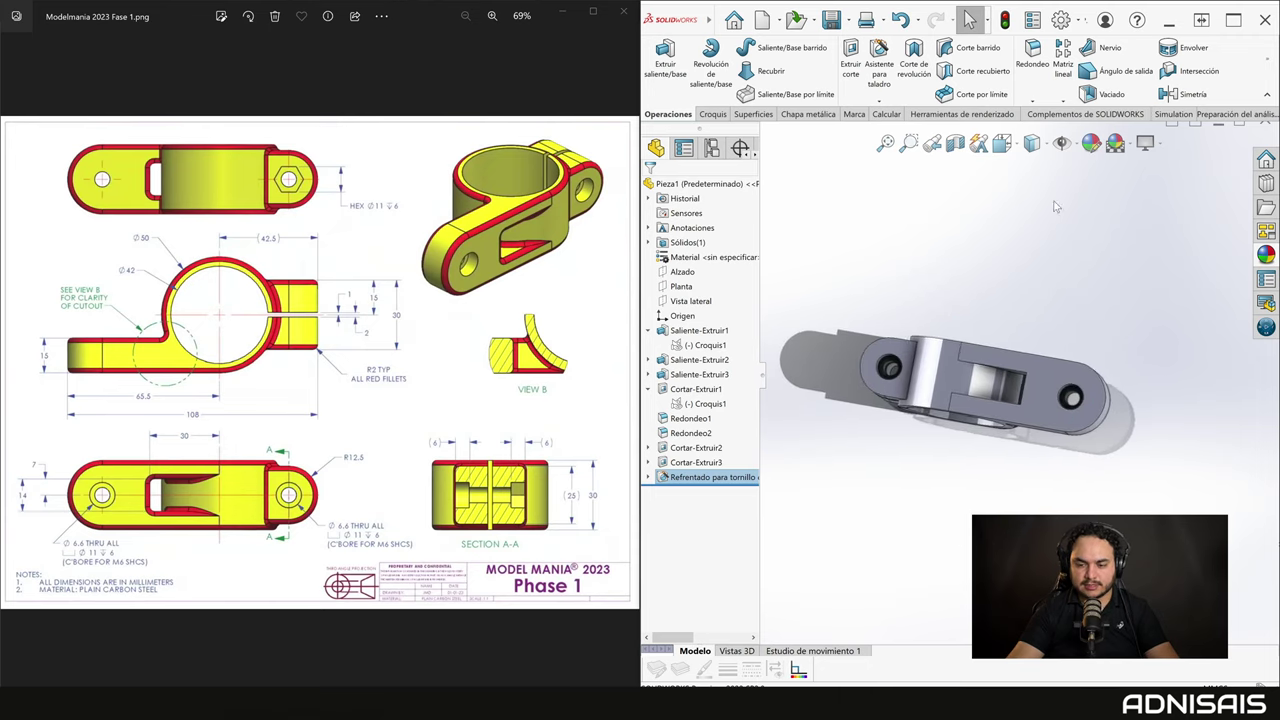
{"action": "left_click", "coordinate": [1156, 148]}
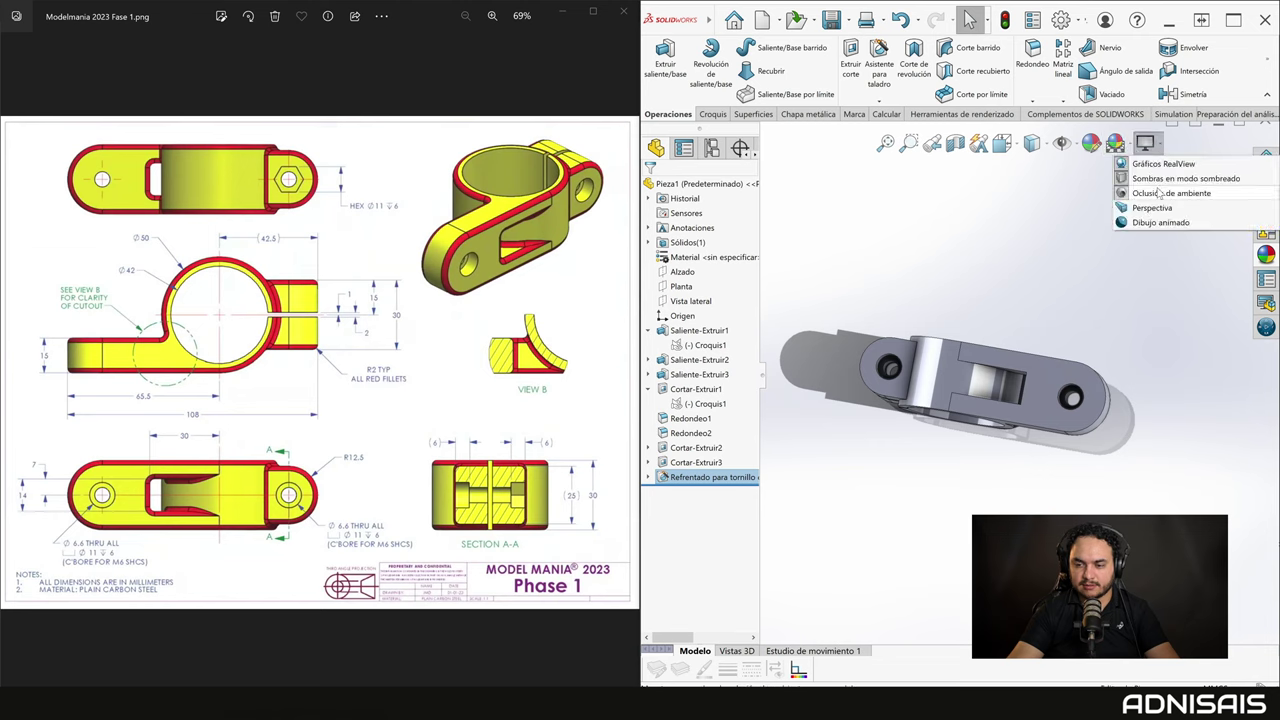
{"action": "left_click", "coordinate": [1160, 191]}
{"action": "middle_click_drag", "start_coordinate": [1058, 259], "coordinate": [1065, 257]}
{"action": "left_click", "coordinate": [1145, 143]}
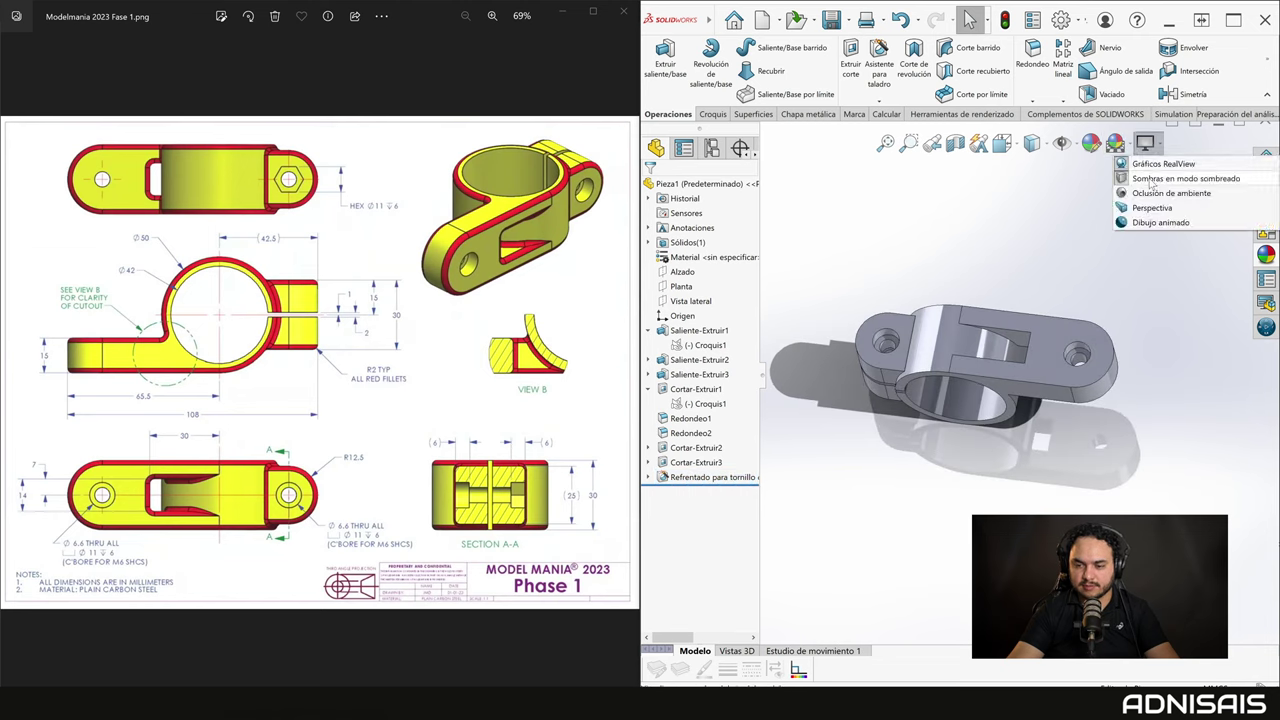
{"action": "left_click", "coordinate": [1155, 180]}
Orbit to the left mounting tab and select its top face.
{"action": "scroll", "coordinate": [1163, 349], "scroll_direction": "down", "scroll_amount": 5}
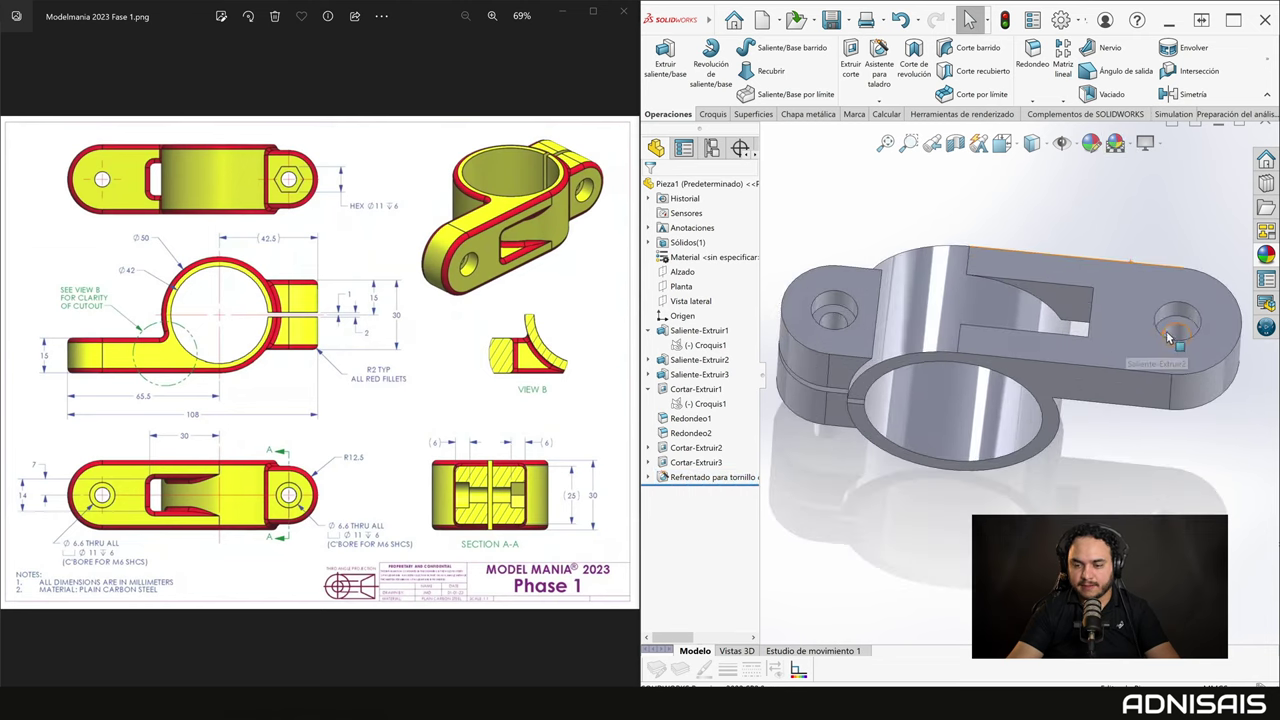
{"action": "middle_click_drag", "start_coordinate": [1163, 349], "coordinate": [1172, 272]}
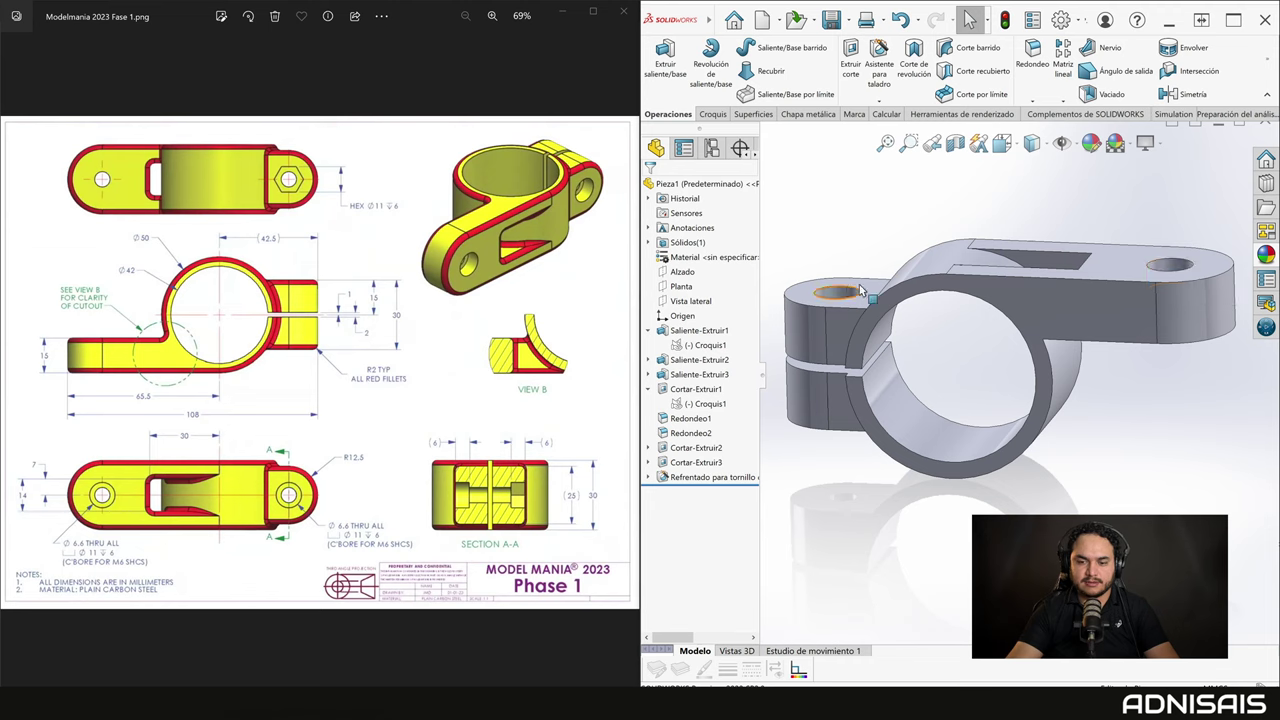
{"action": "middle_click_drag", "start_coordinate": [1084, 273], "coordinate": [880, 320]}
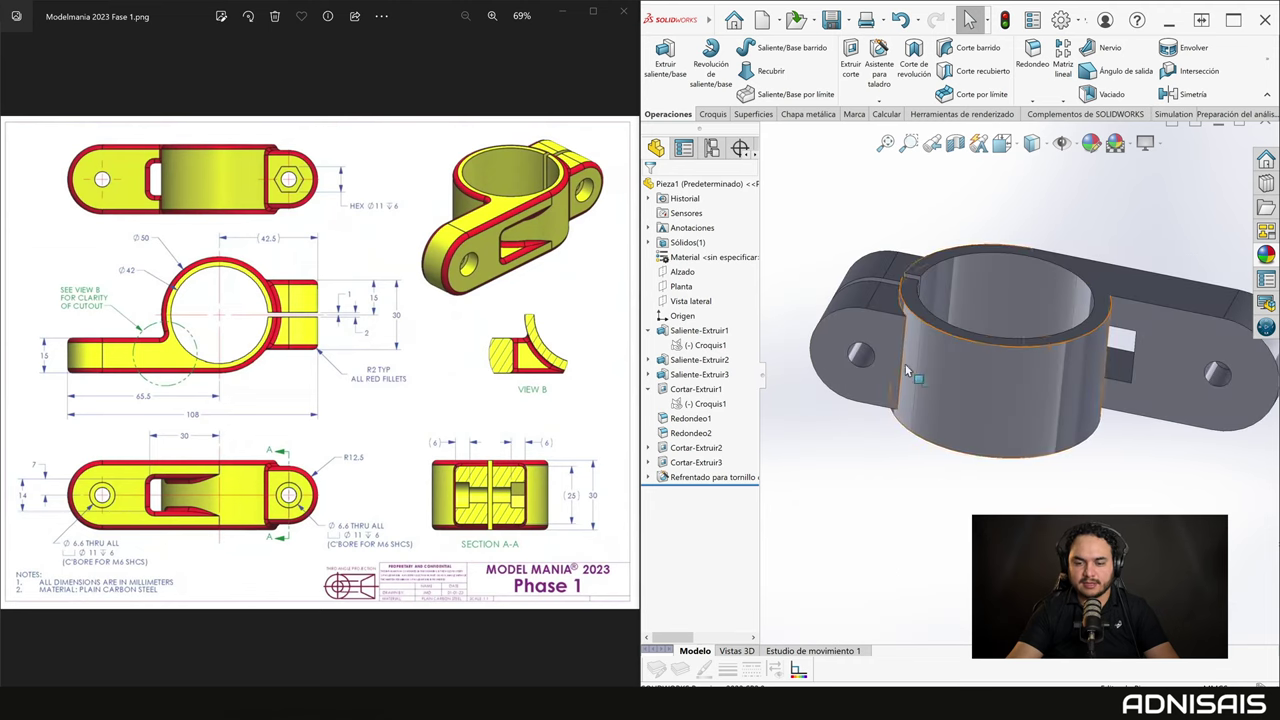
{"action": "left_click", "coordinate": [870, 325]}
Sketch a six-sided polygon centred on the left tab's hole centre.
{"action": "left_click", "coordinate": [900, 315]}
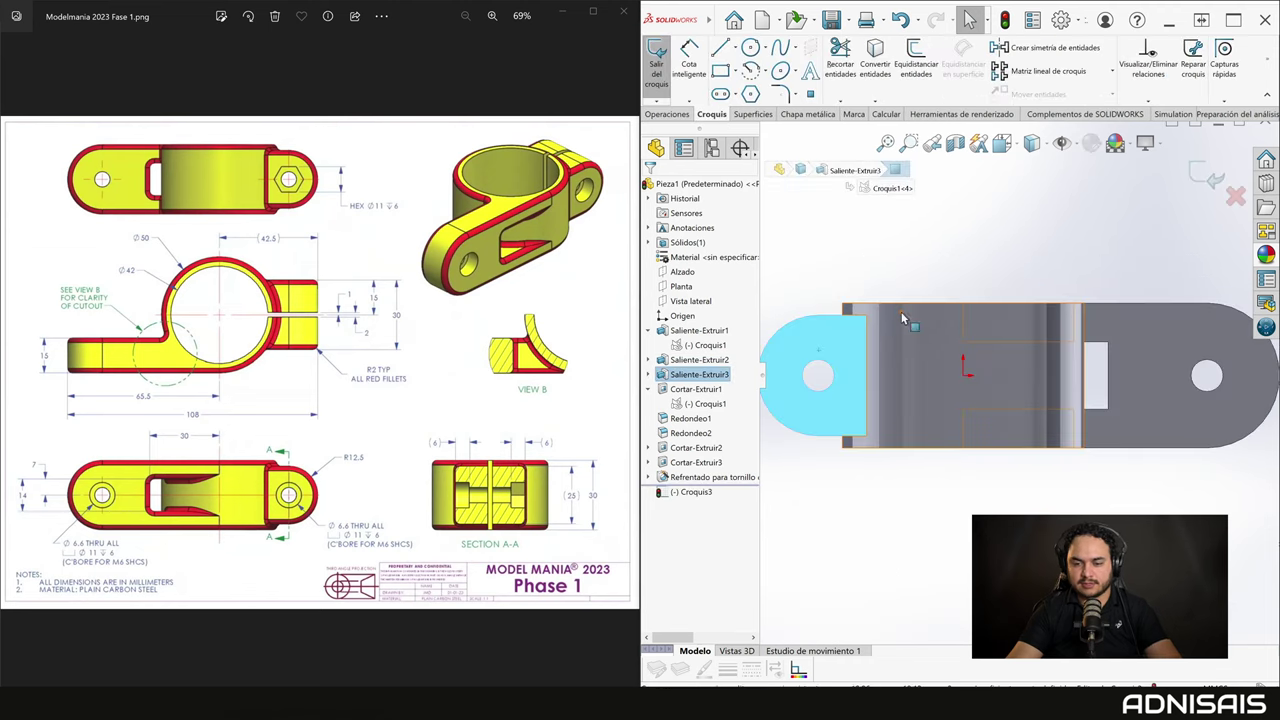
{"action": "left_click", "coordinate": [751, 93]}
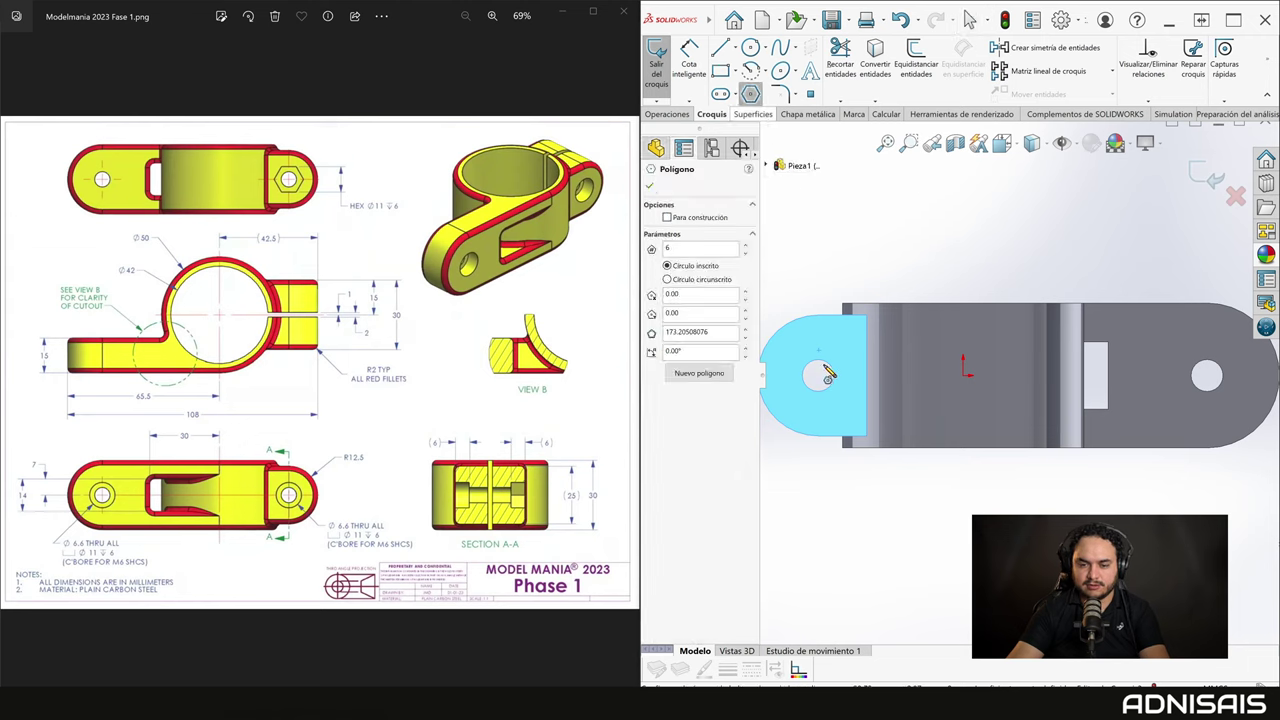
{"action": "left_click", "coordinate": [818, 377]}
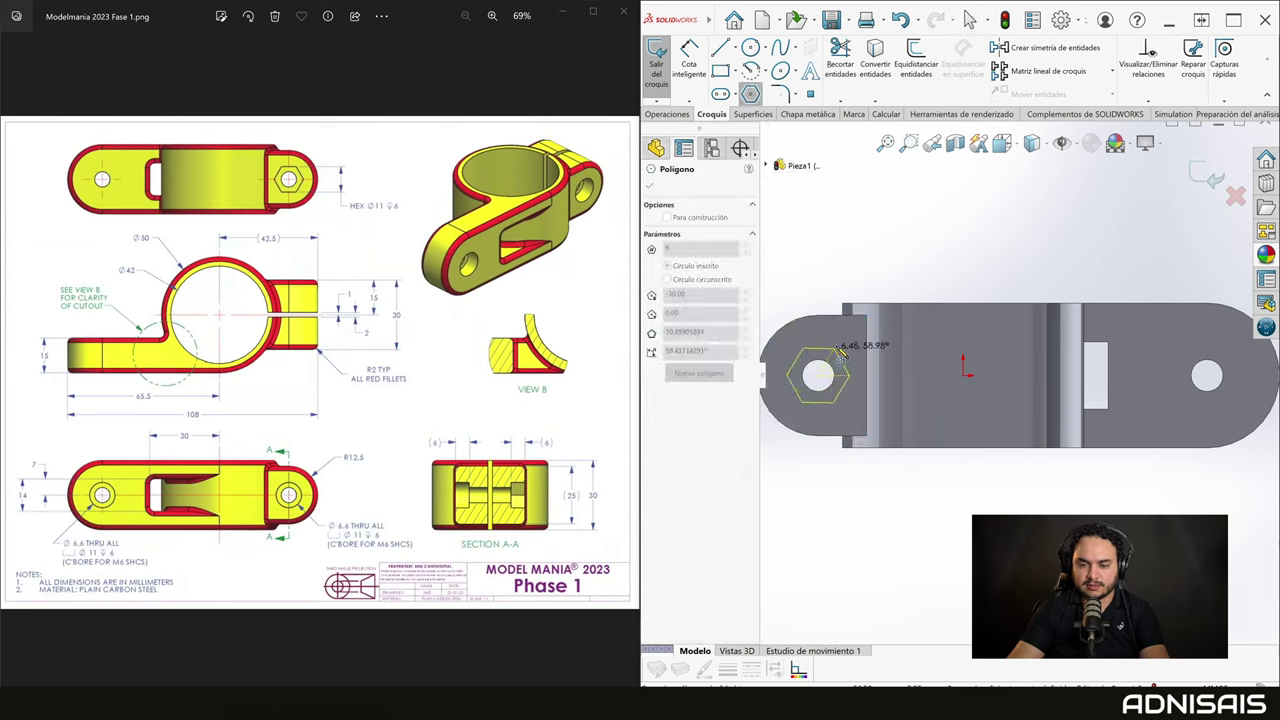
{"action": "left_click", "coordinate": [820, 346]}
{"action": "key", "text": "Escape"}
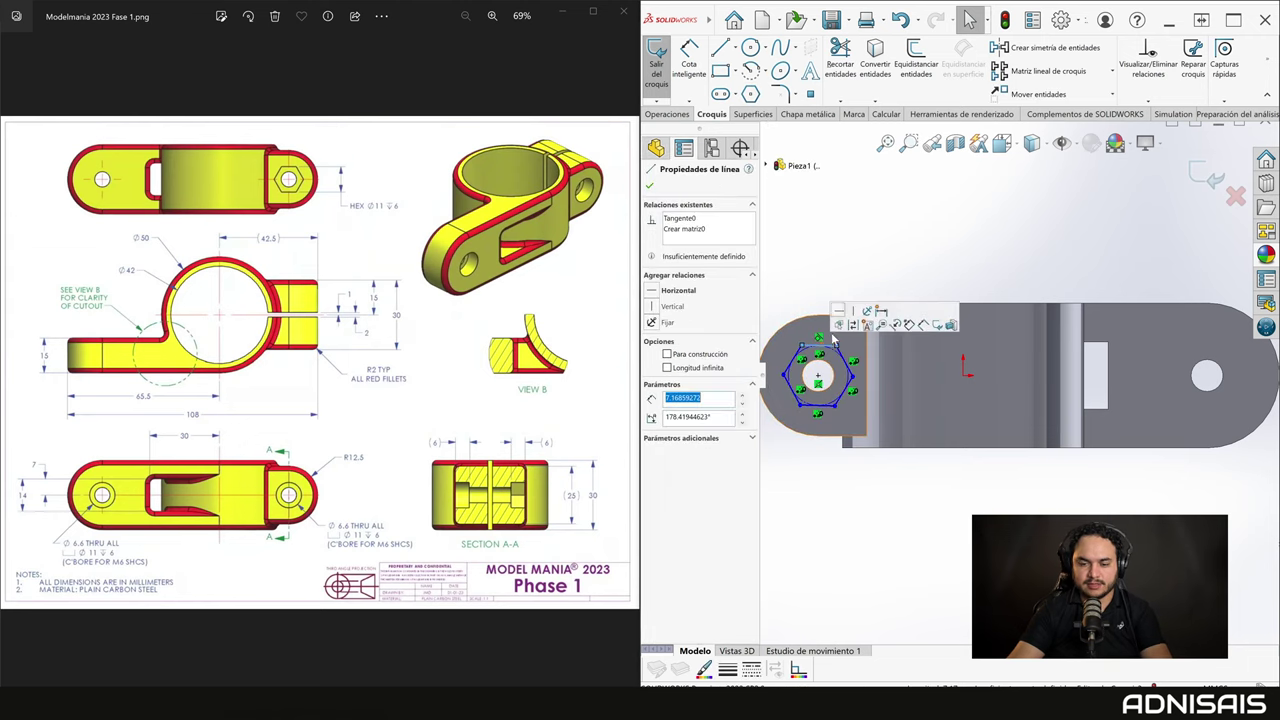
{"action": "left_click", "coordinate": [827, 346]}
{"action": "key", "text": "Escape"}
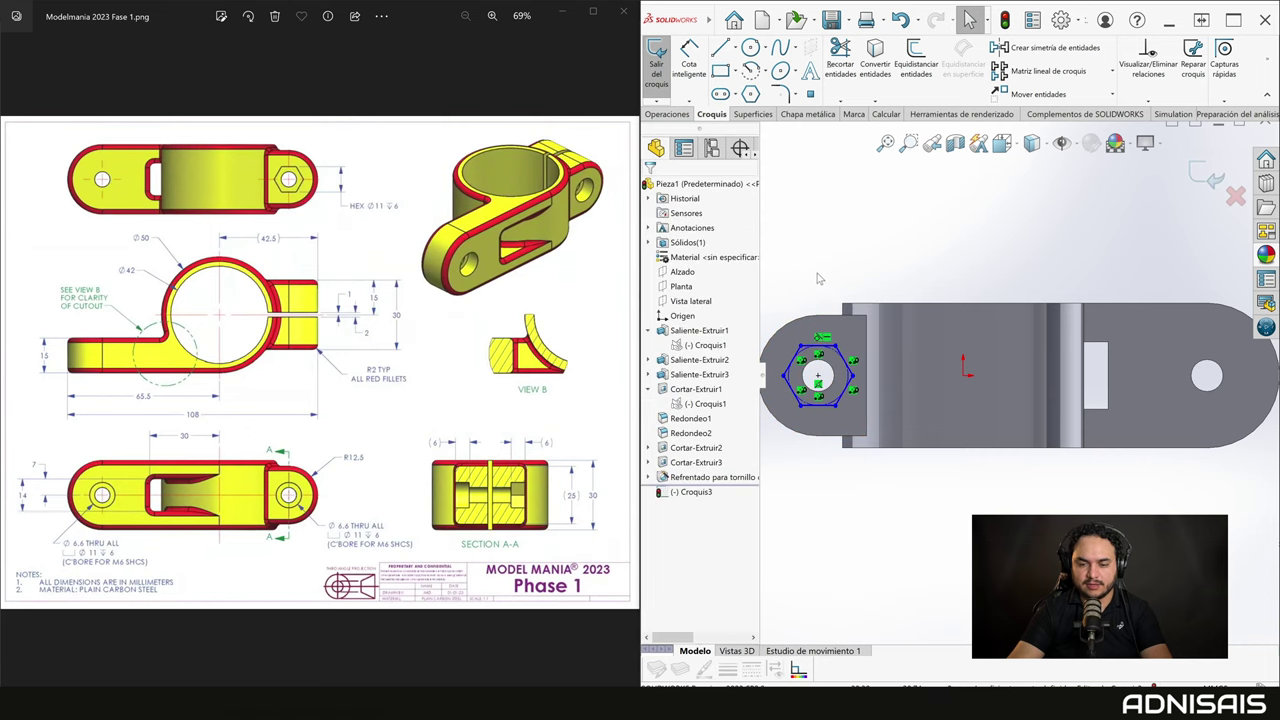
Dimension the hexagon's construction circle to Ø11 mm.
{"action": "right_click_drag", "start_coordinate": [818, 279], "coordinate": [831, 197]}
{"action": "left_click", "coordinate": [825, 347]}
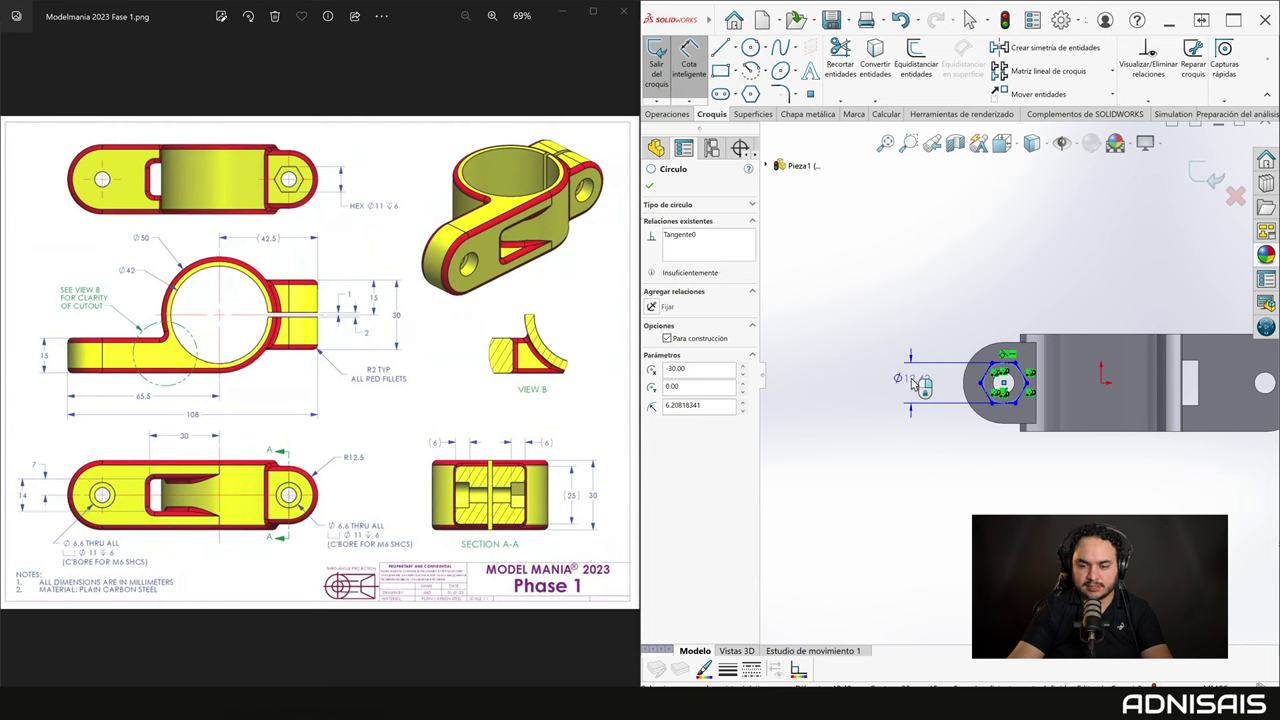
{"action": "left_click", "coordinate": [927, 395]}
{"action": "type", "text": "11"}
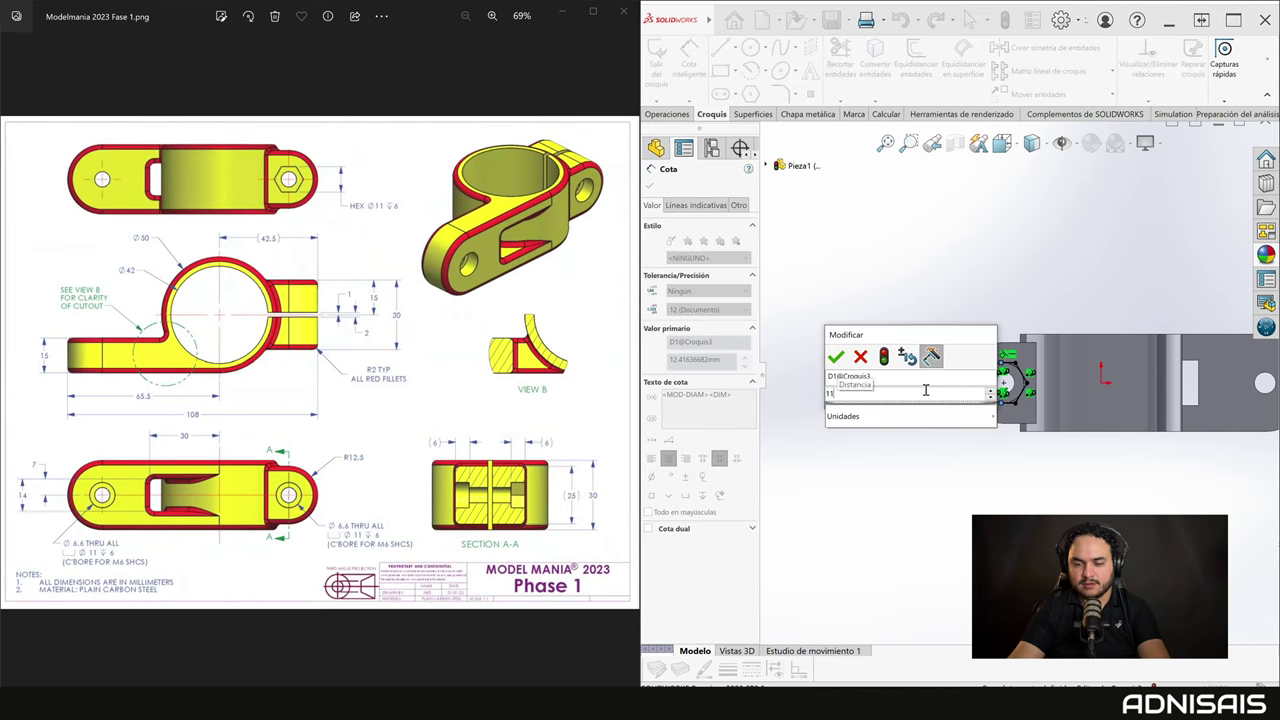
{"action": "key", "text": "Return"}
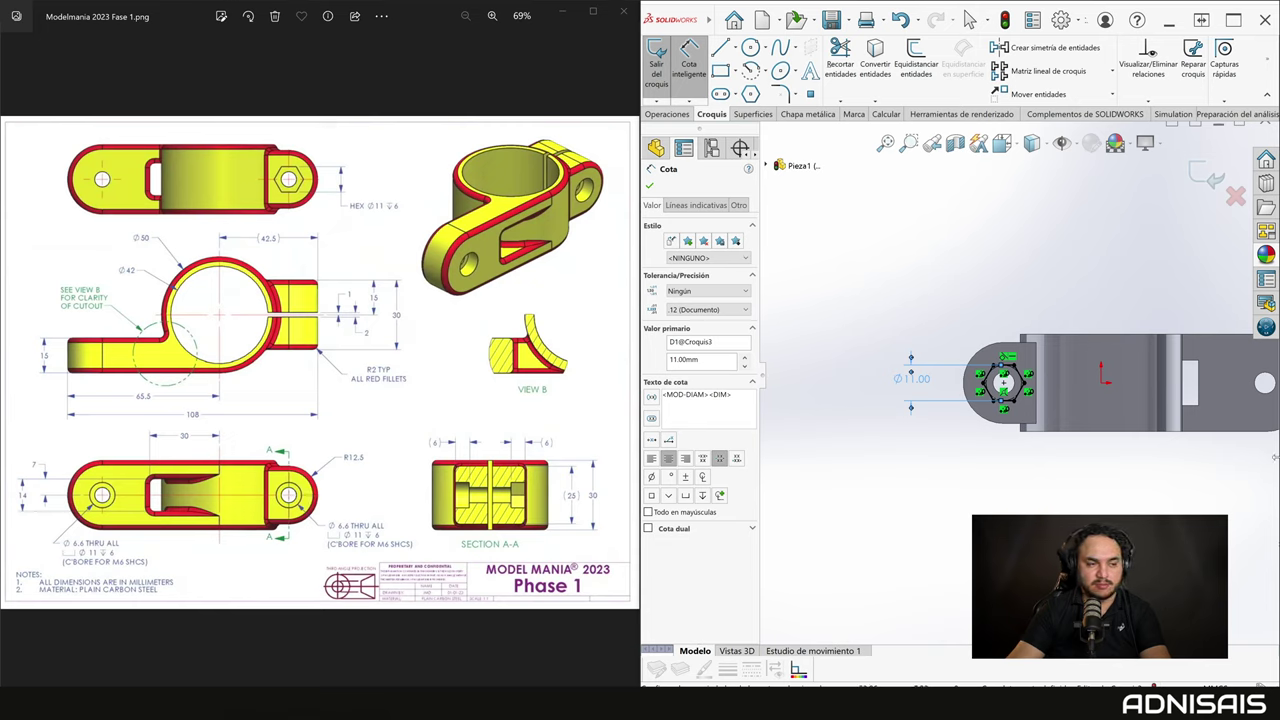
{"action": "left_click", "coordinate": [675, 117]}
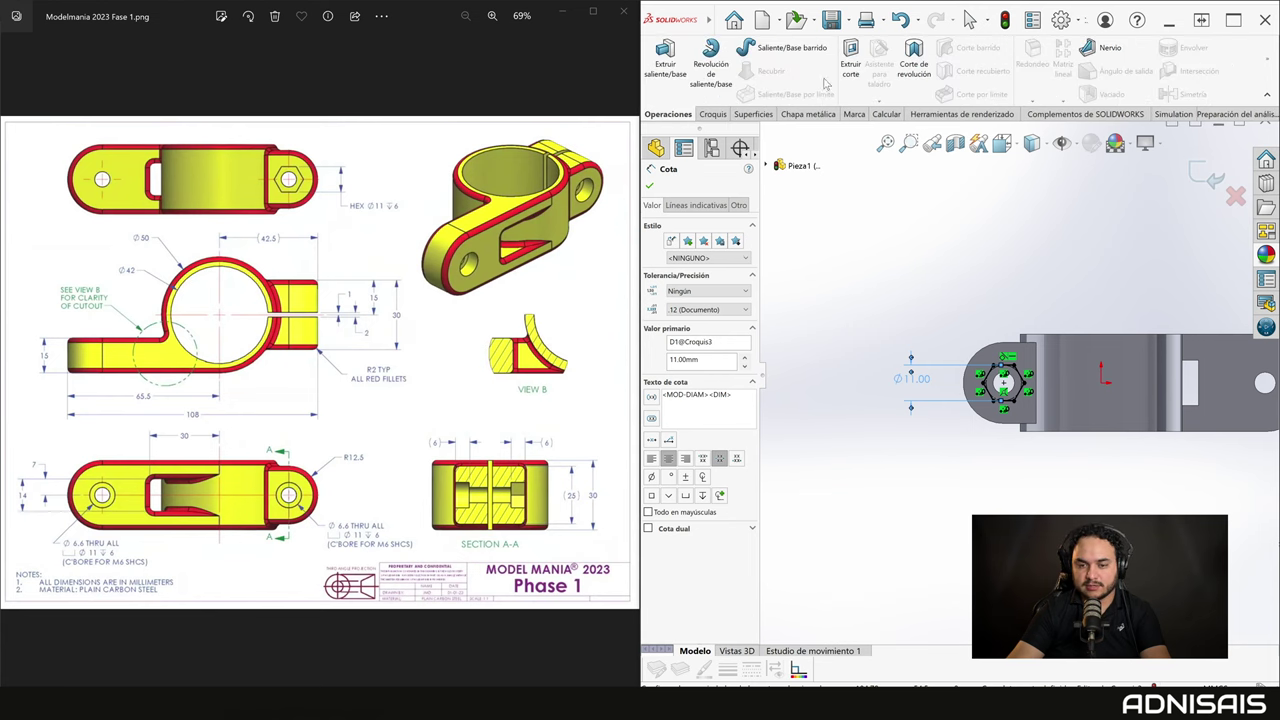
{"action": "left_click", "coordinate": [850, 68]}
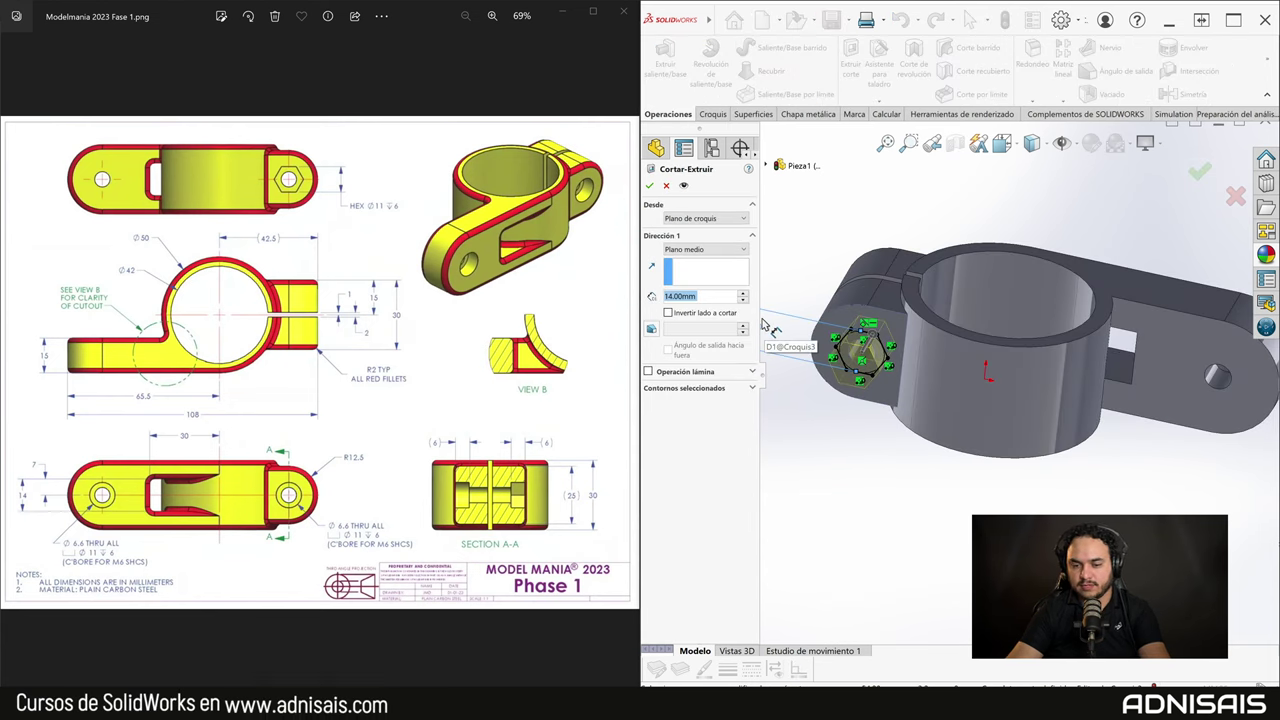
Cut the hexagon 6 mm deep in one direction as a blind pocket.
{"action": "type", "text": "6"}
{"action": "key", "text": "Return"}
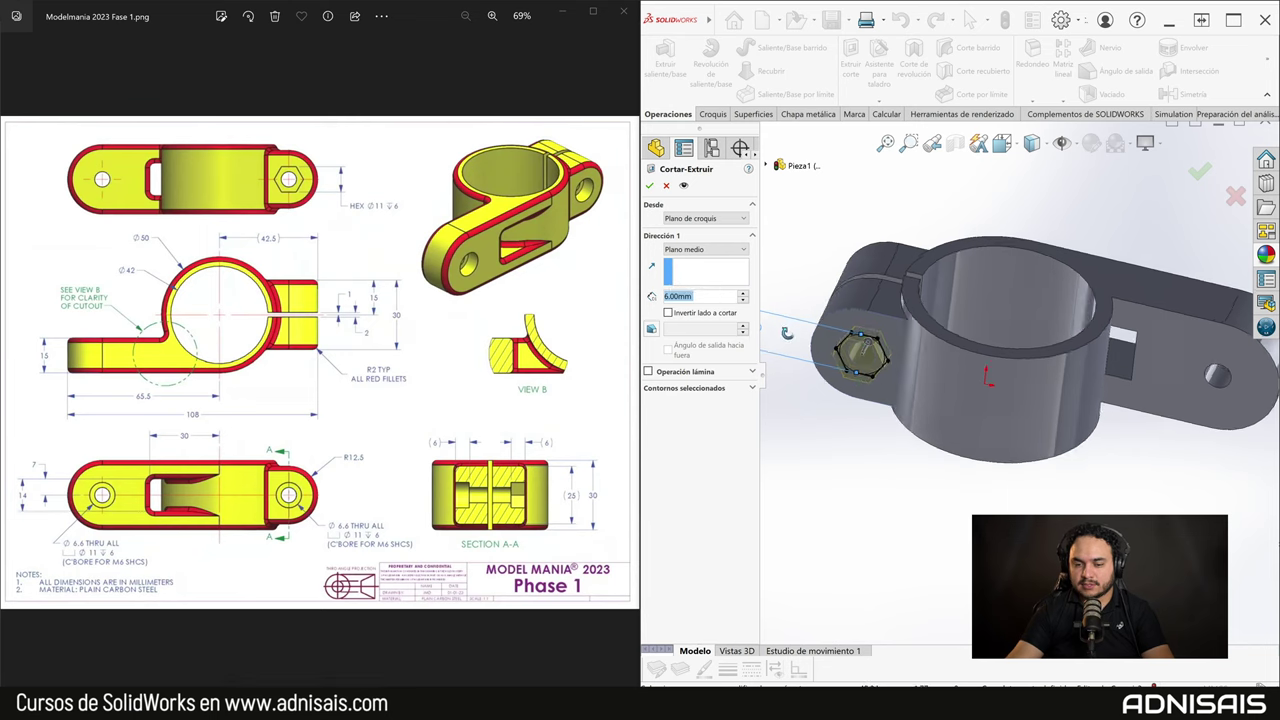
{"action": "middle_click_drag", "start_coordinate": [787, 333], "coordinate": [870, 380]}
{"action": "scroll", "coordinate": [870, 380], "scroll_direction": "down", "scroll_amount": 3}
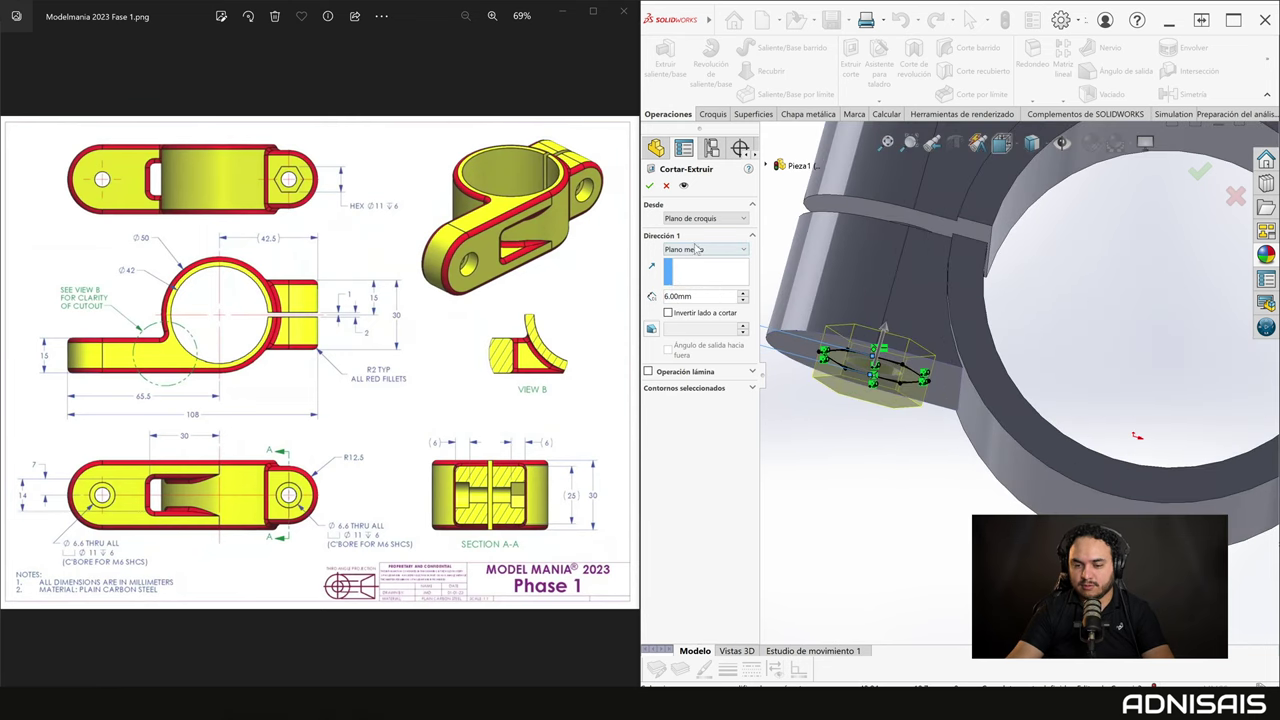
{"action": "left_click", "coordinate": [699, 251]}
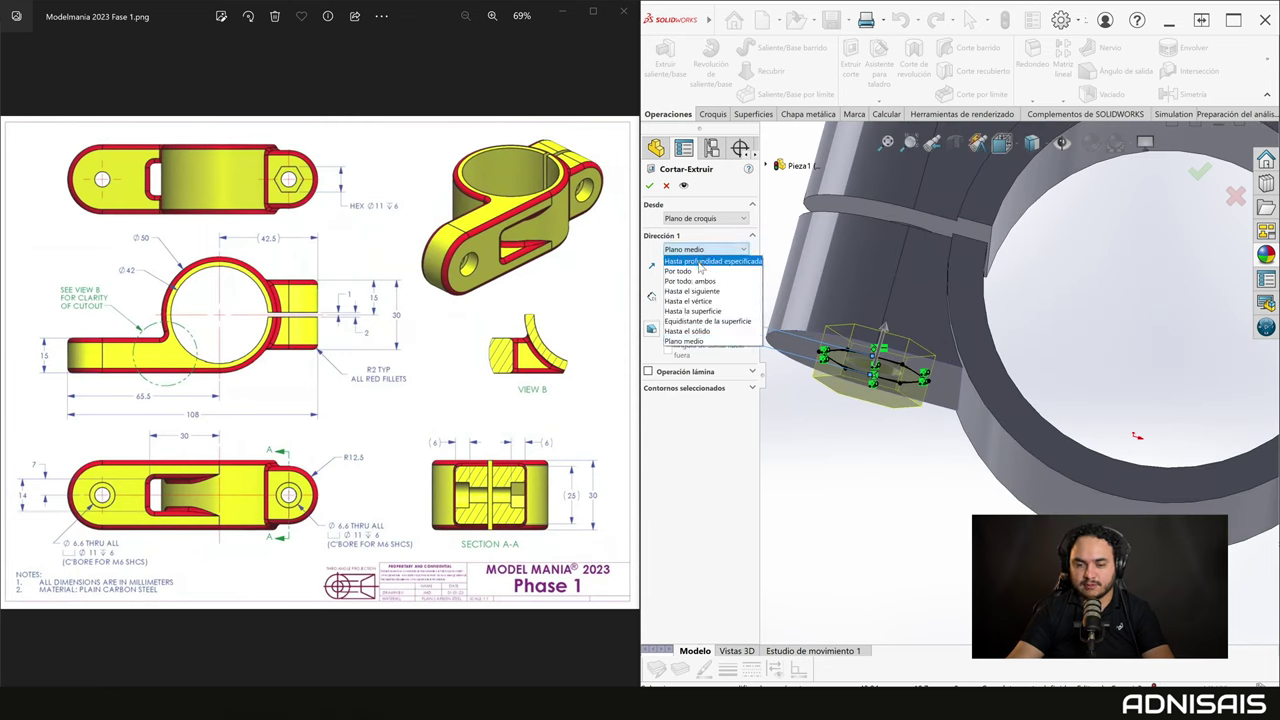
{"action": "left_click", "coordinate": [700, 264]}
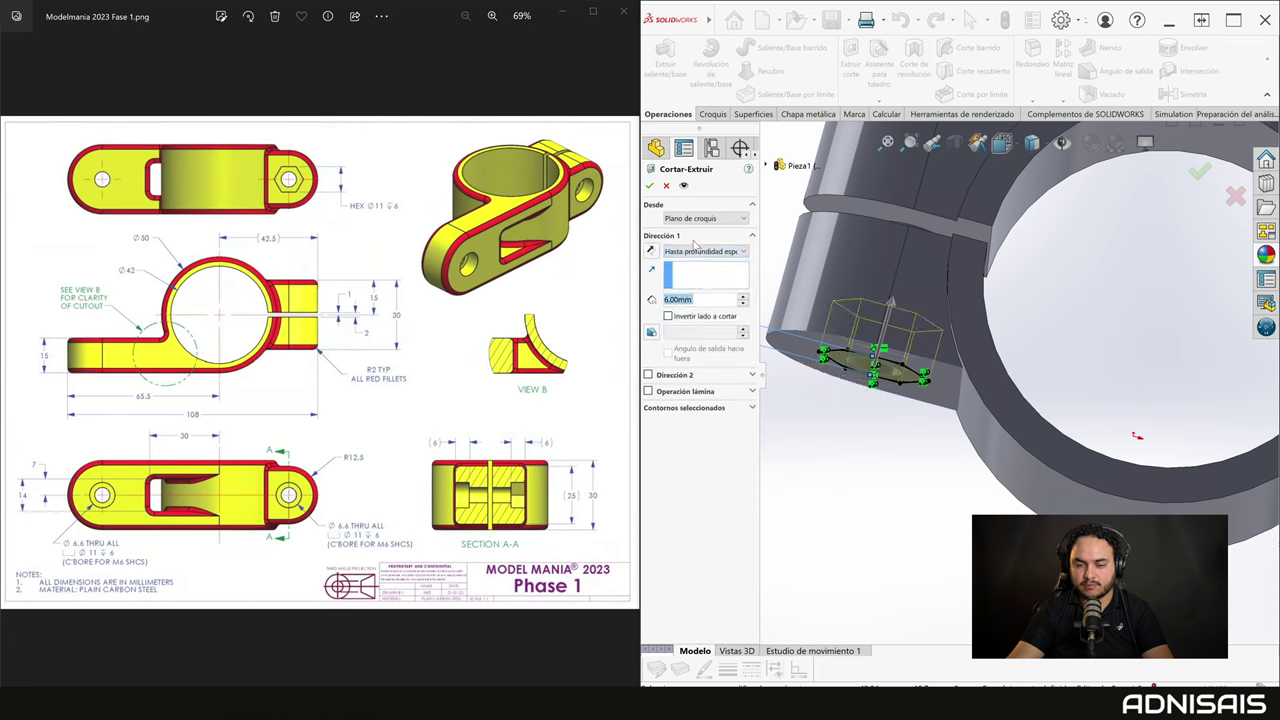
{"action": "left_click", "coordinate": [650, 186]}
Rotate the part step by step to inspect the new pocket from above.
{"action": "scroll", "coordinate": [922, 475], "scroll_direction": "up", "scroll_amount": 3}
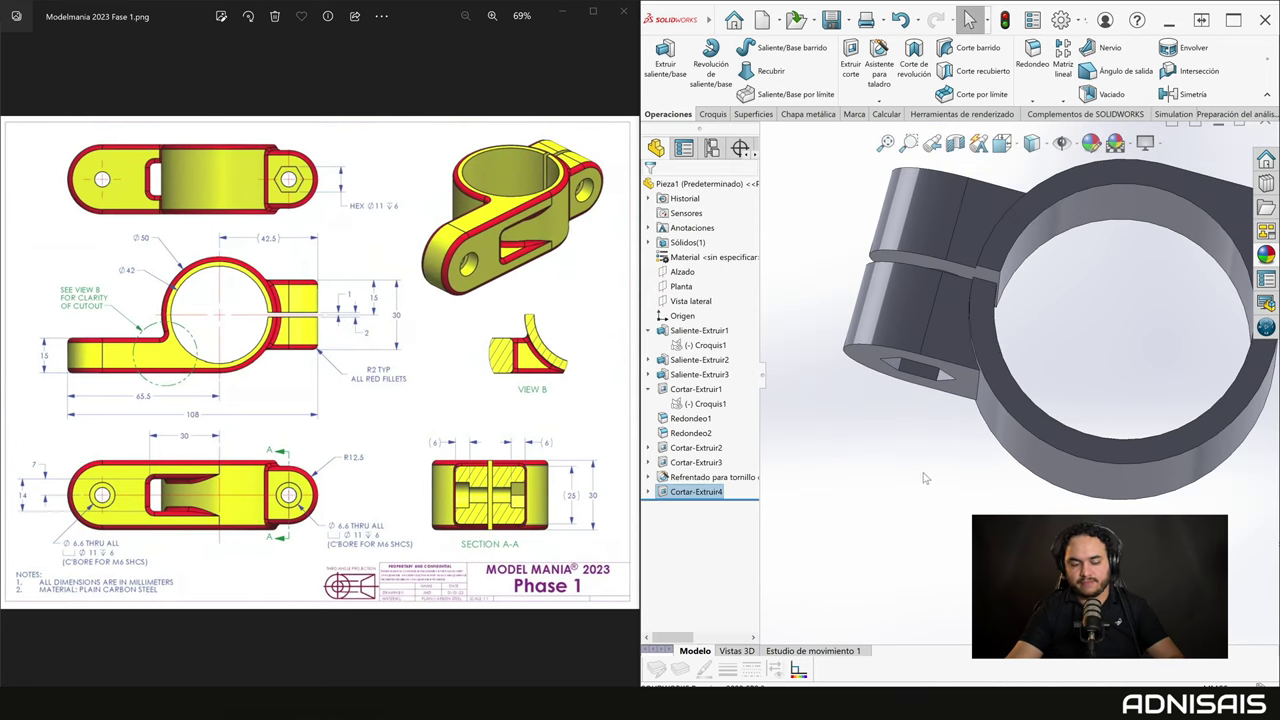
{"action": "scroll", "coordinate": [922, 485], "scroll_direction": "up", "scroll_amount": 2}
{"action": "key", "text": "Up"}
{"action": "key", "text": "Up"}
{"action": "key", "text": "Up"}
{"action": "key", "text": "Up"}
{"action": "key", "text": "Up"}
{"action": "key", "text": "Up"}
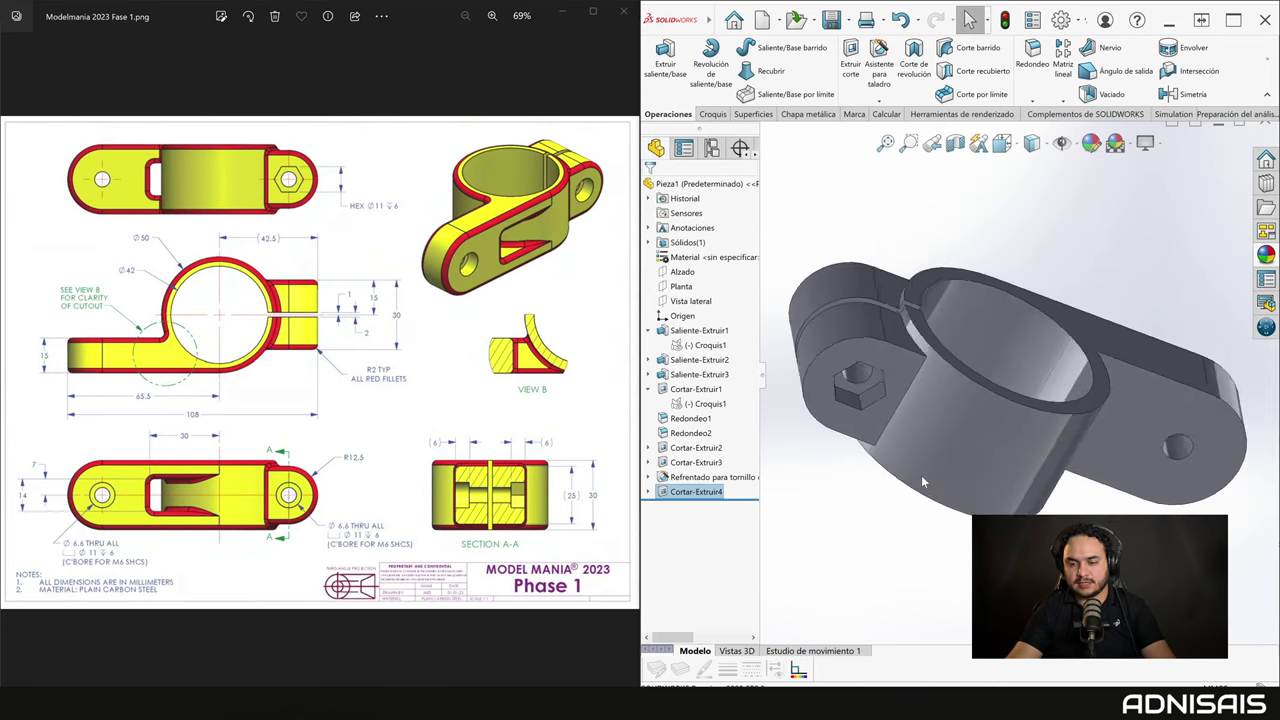
{"action": "key", "text": "Up"}
{"action": "key", "text": "Up"}
{"action": "key", "text": "Up"}
{"action": "key", "text": "Up"}
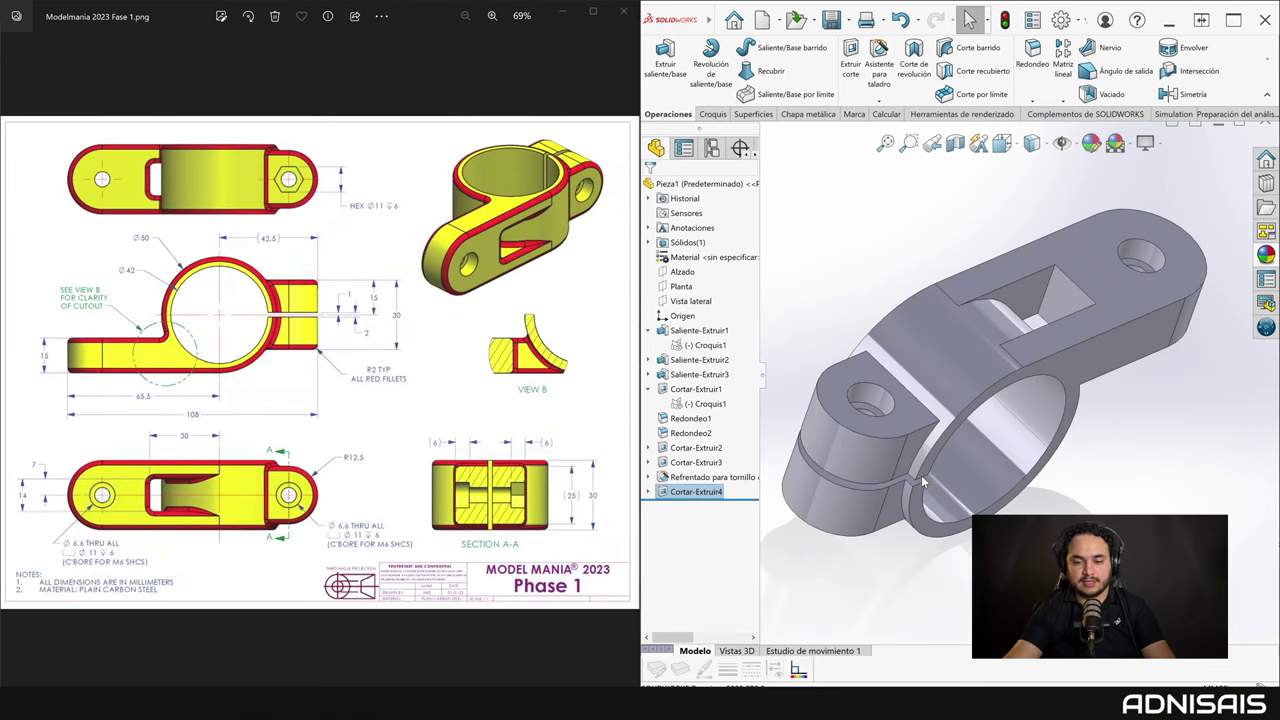
{"action": "key", "text": "Up"}
{"action": "key", "text": "Up"}
{"action": "key", "text": "Up"}
{"action": "key", "text": "Up"}
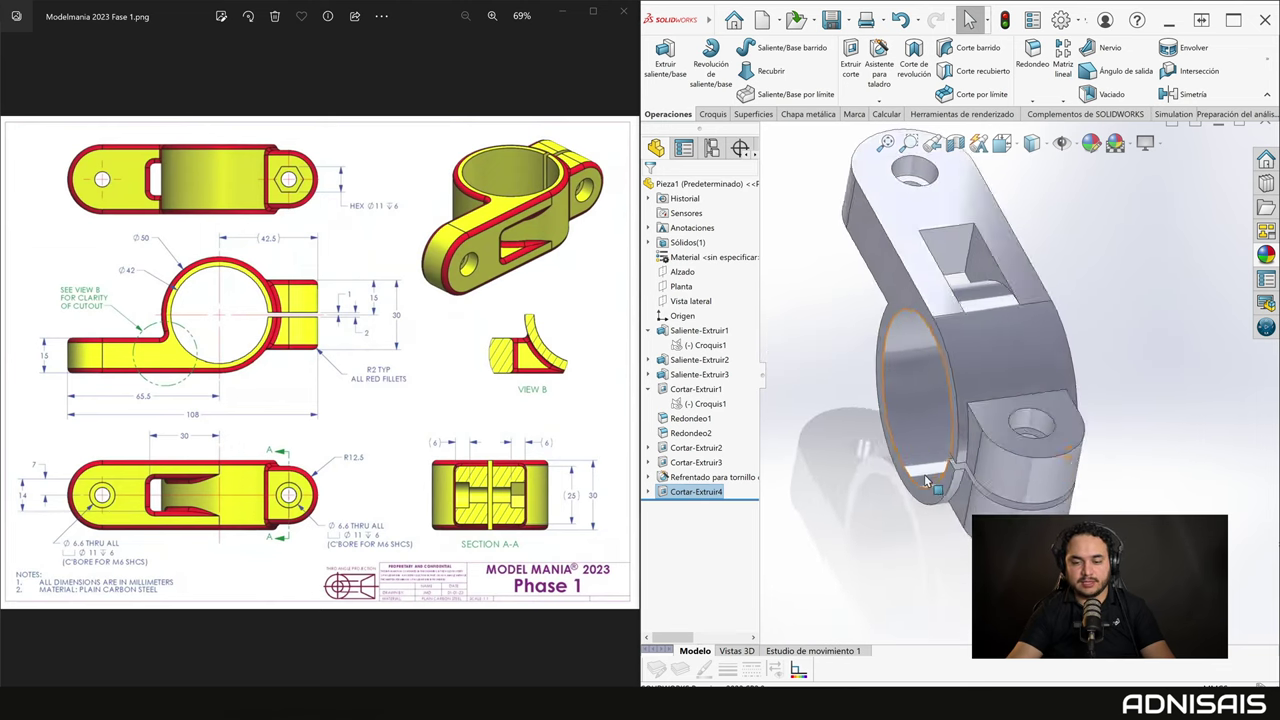
{"action": "key", "text": "Up"}
{"action": "key", "text": "Up"}
{"action": "key", "text": "Up"}
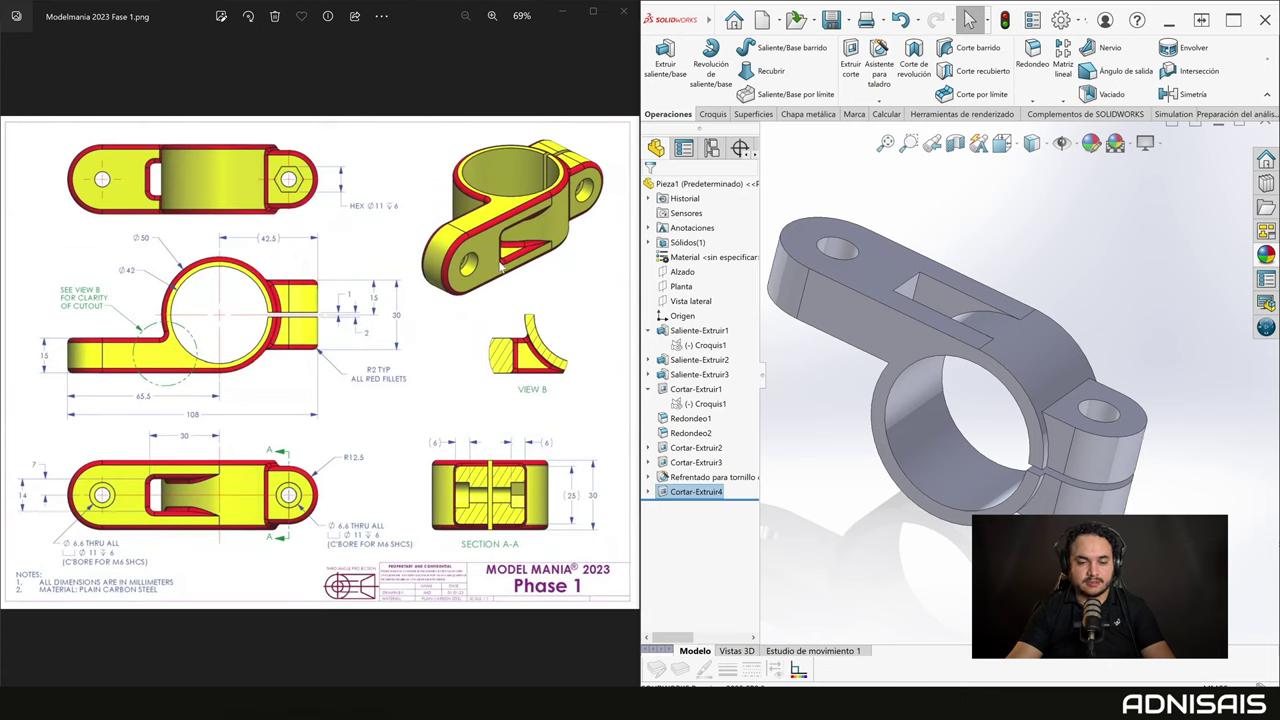
{"action": "key", "text": "Up"}
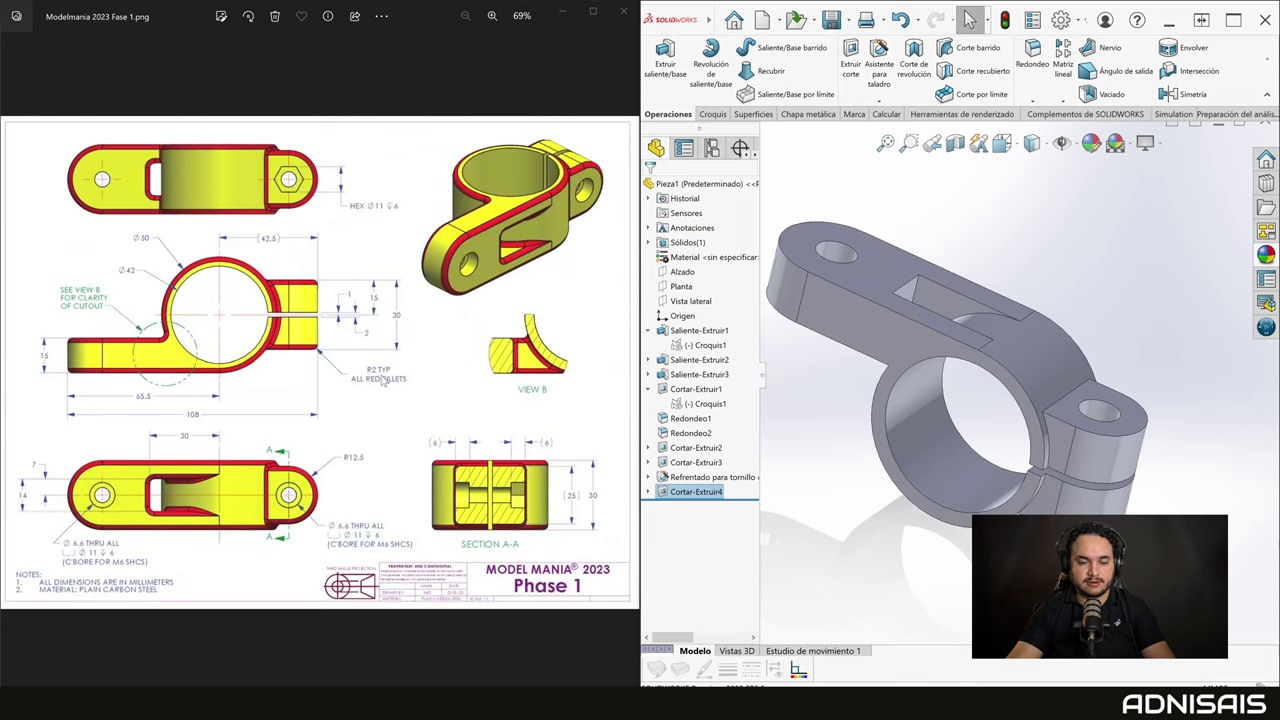
{"action": "key", "text": "Up"}
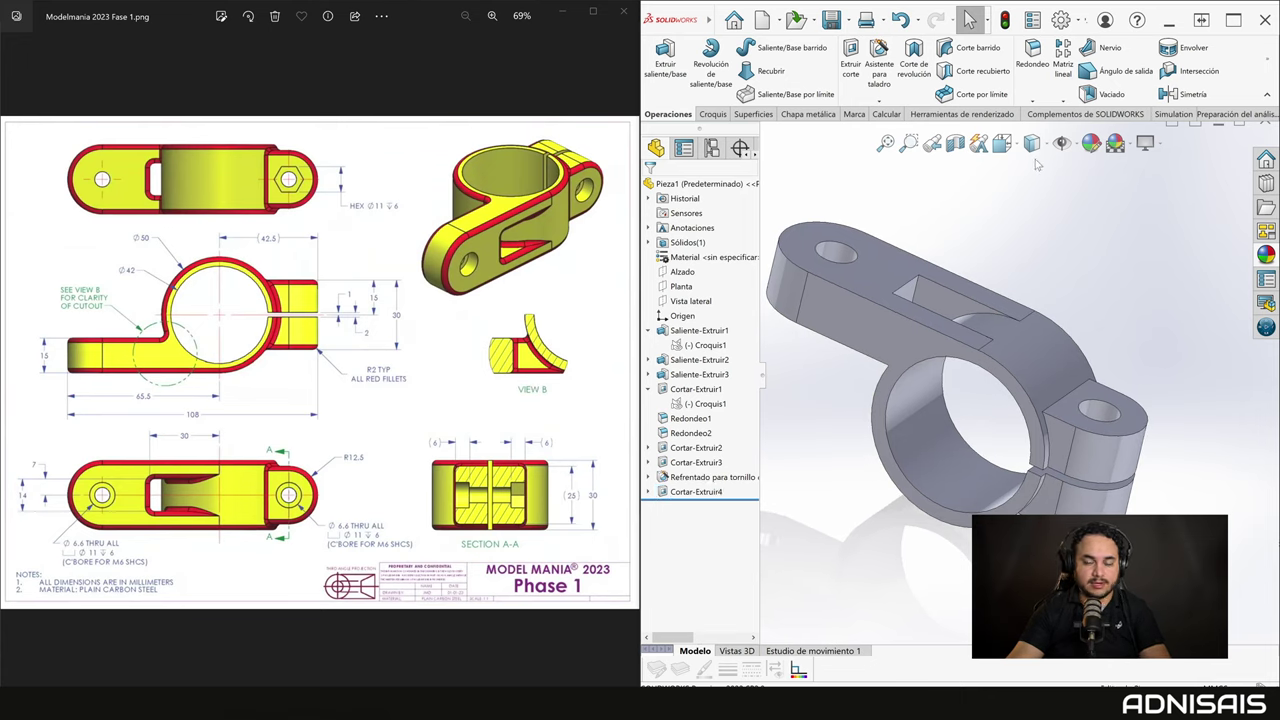
Start a constant-radius fillet with a 2 mm radius.
{"action": "left_click", "coordinate": [1032, 52]}
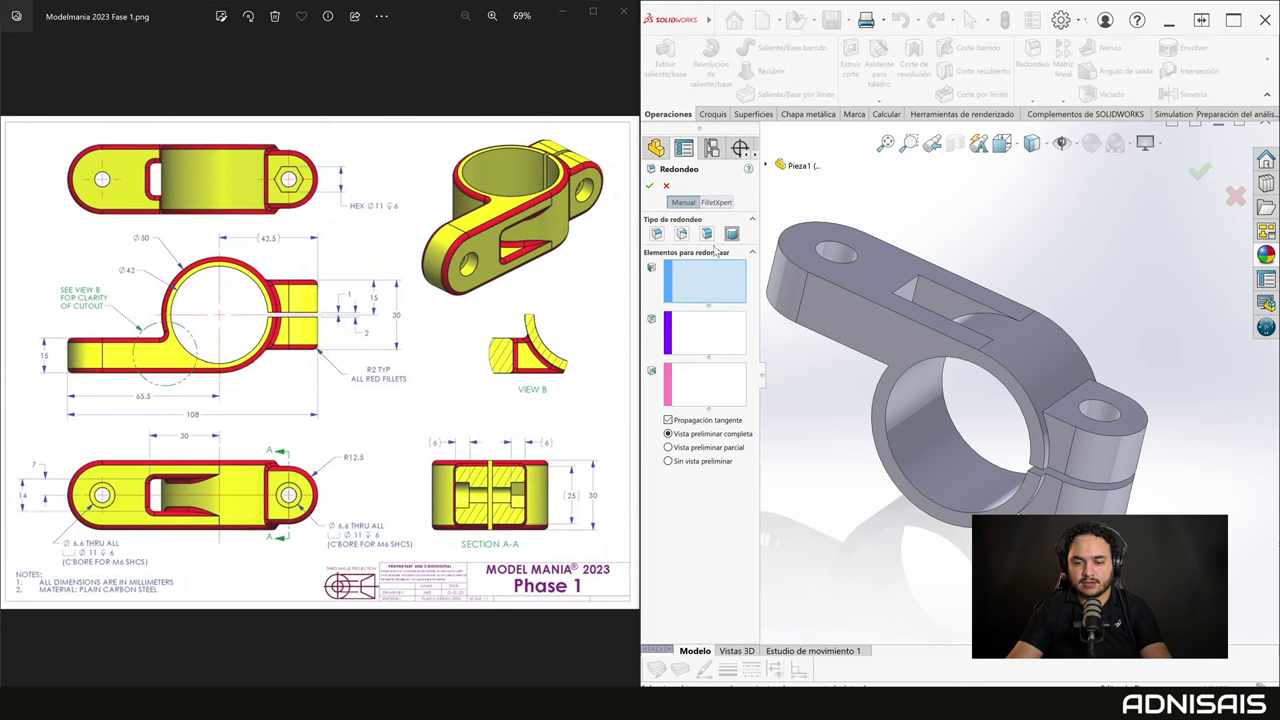
{"action": "left_click", "coordinate": [657, 234]}
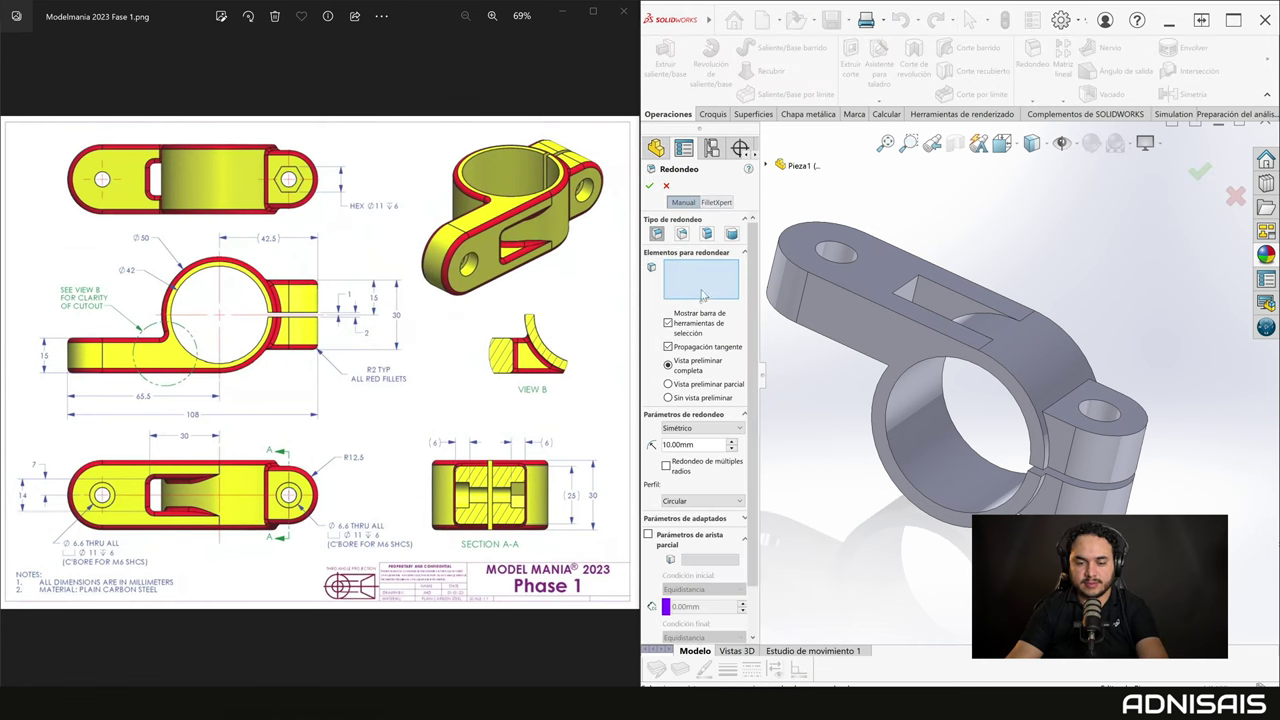
{"action": "double_click", "coordinate": [714, 447]}
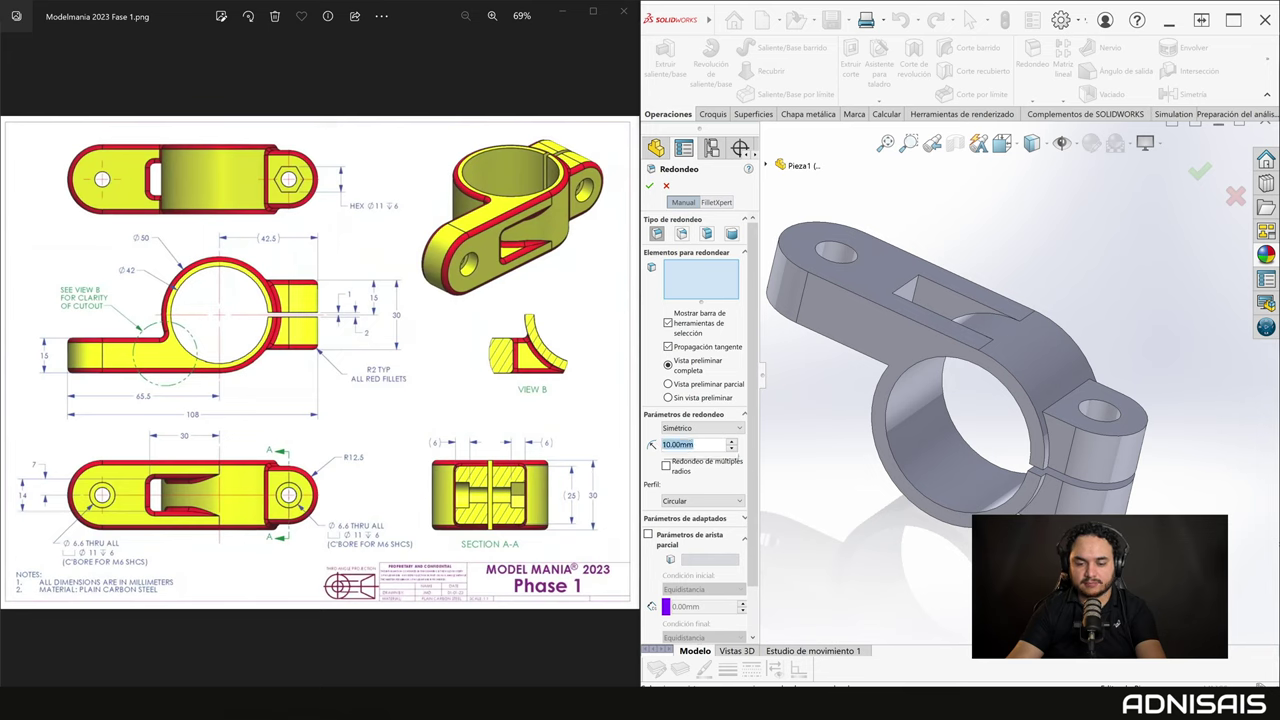
{"action": "type", "text": "2"}
{"action": "key", "text": "Return"}
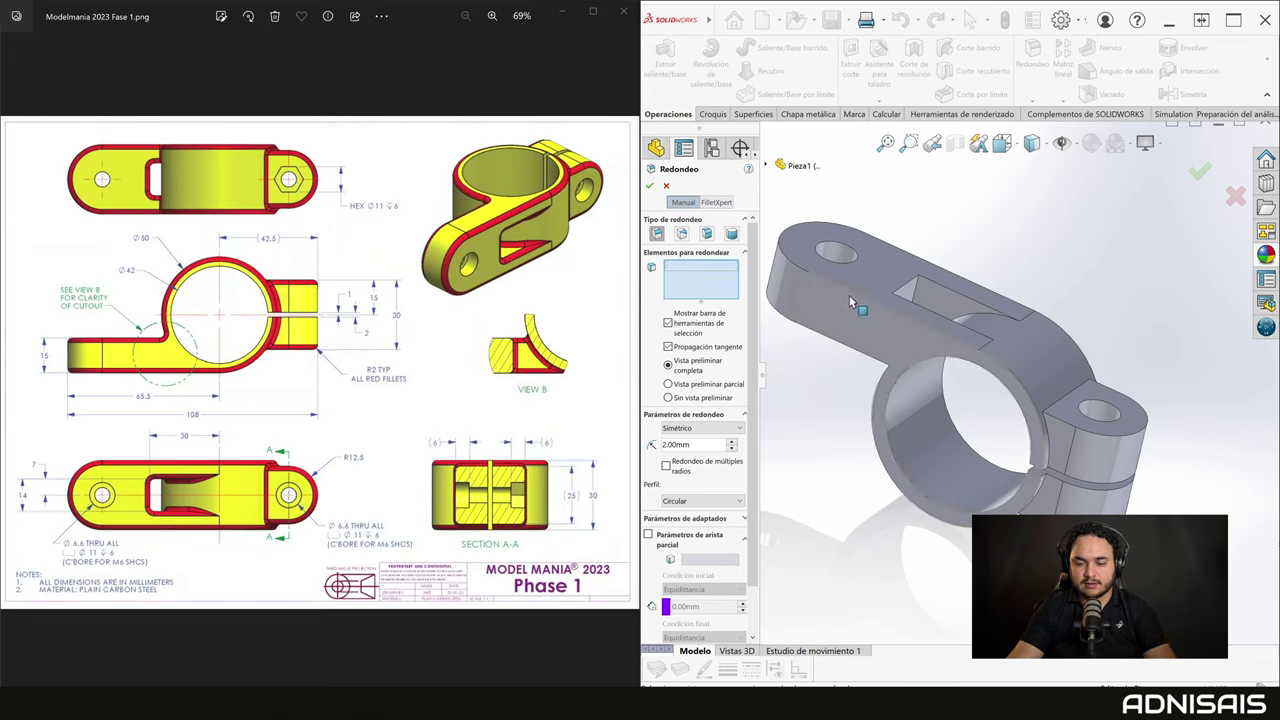
Add the Cortar-Extruir3 slot faces to the fillet from the feature tree.
{"action": "middle_click_drag", "start_coordinate": [1030, 300], "coordinate": [1062, 302]}
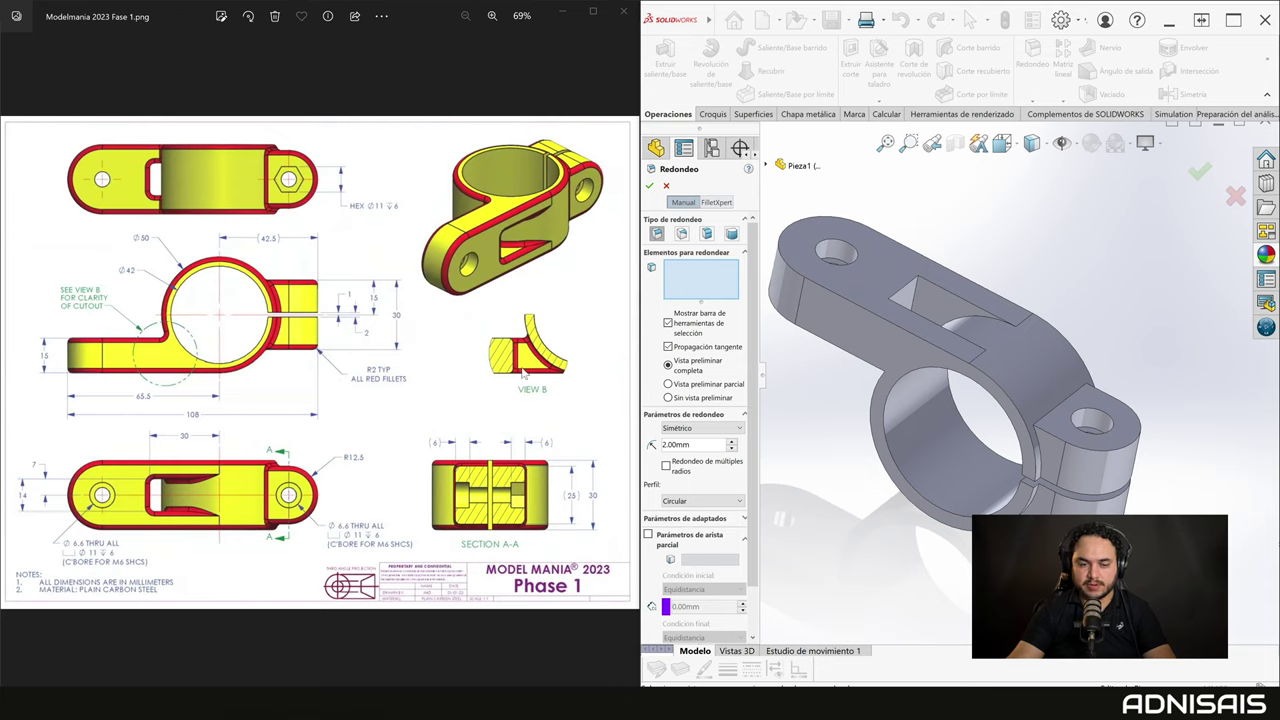
{"action": "scroll", "coordinate": [850, 290], "scroll_direction": "up", "scroll_amount": 3}
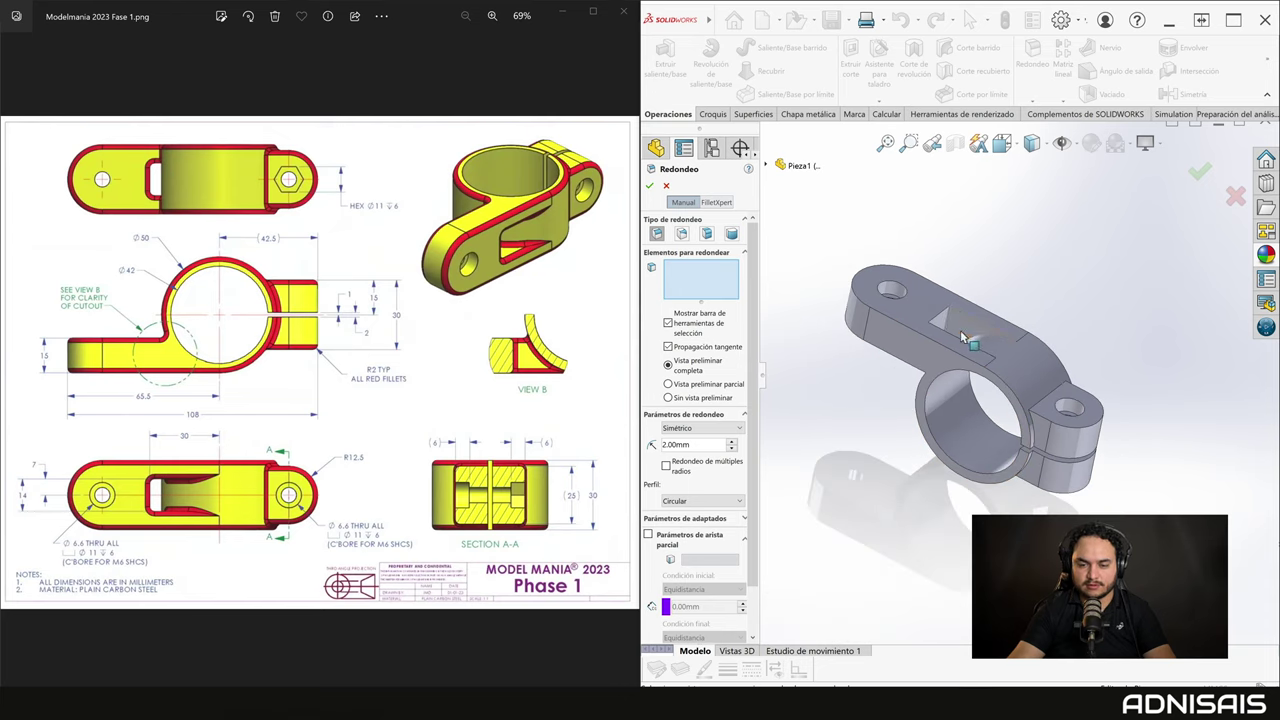
{"action": "left_click", "coordinate": [768, 167]}
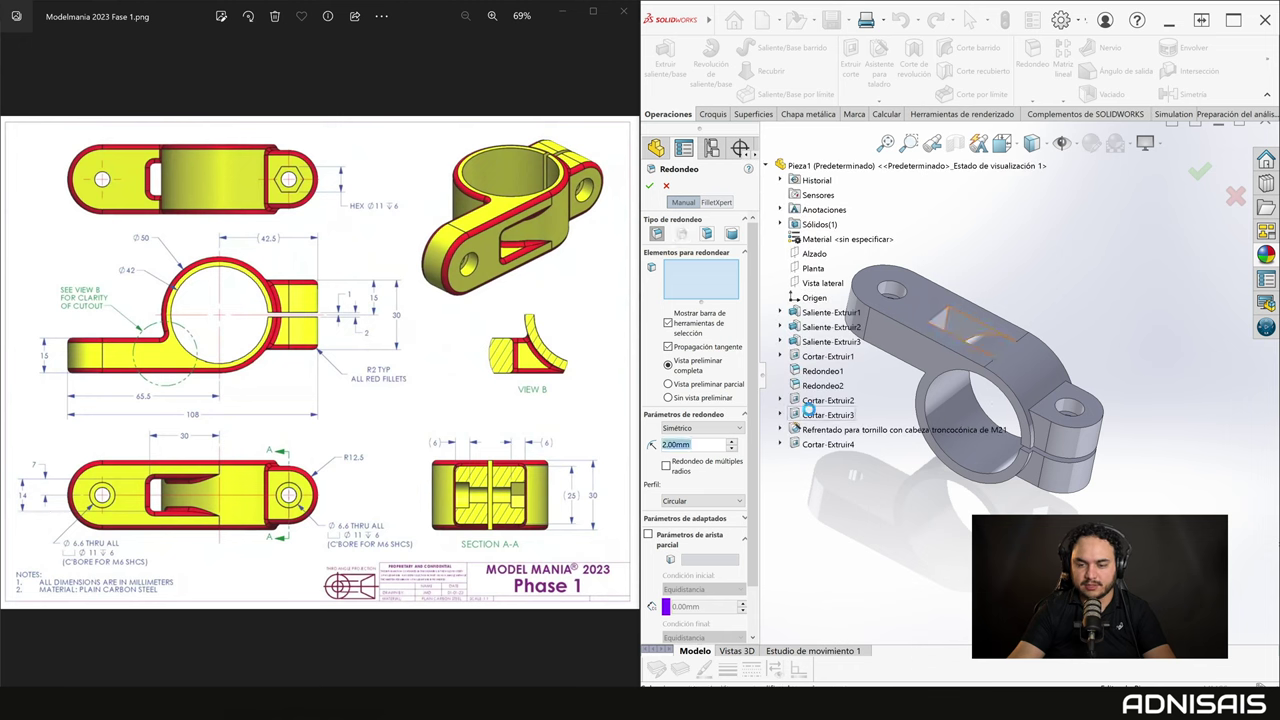
{"action": "left_click", "coordinate": [812, 414]}
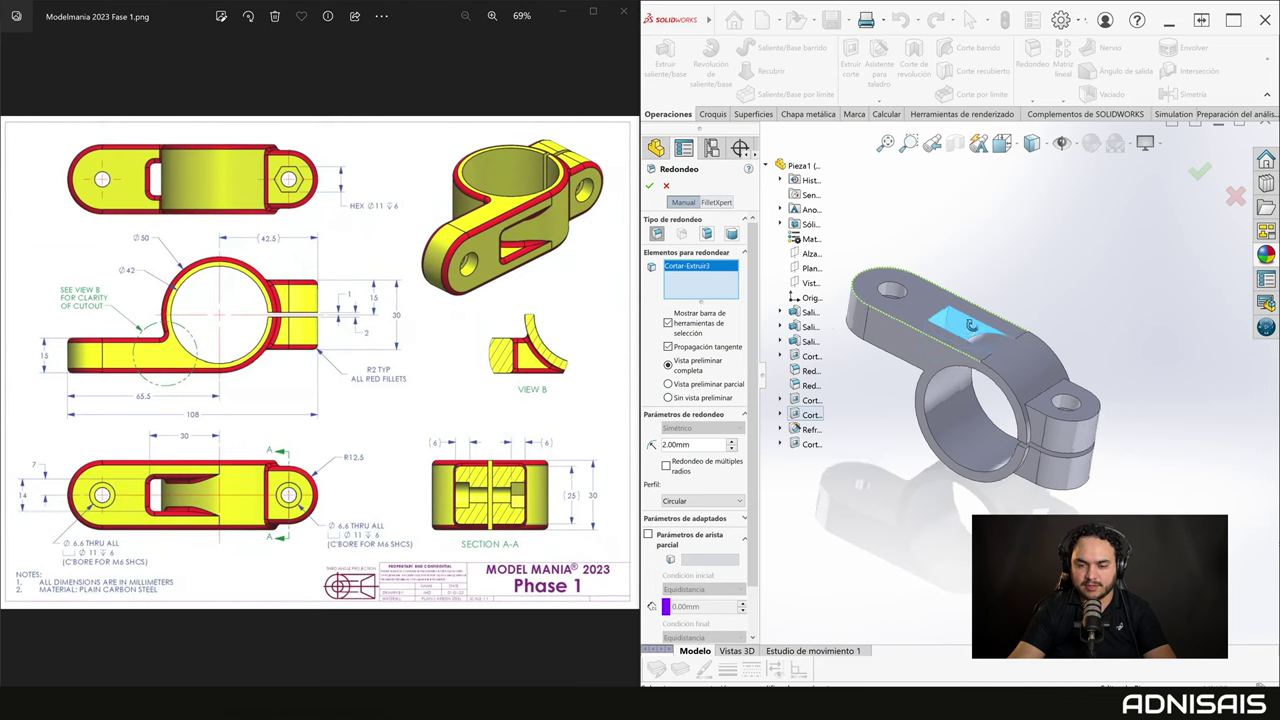
Add the top arm's end face to the fillet and select the Cortar-Extruir3 entry.
{"action": "middle_click_drag", "start_coordinate": [990, 293], "coordinate": [985, 365]}
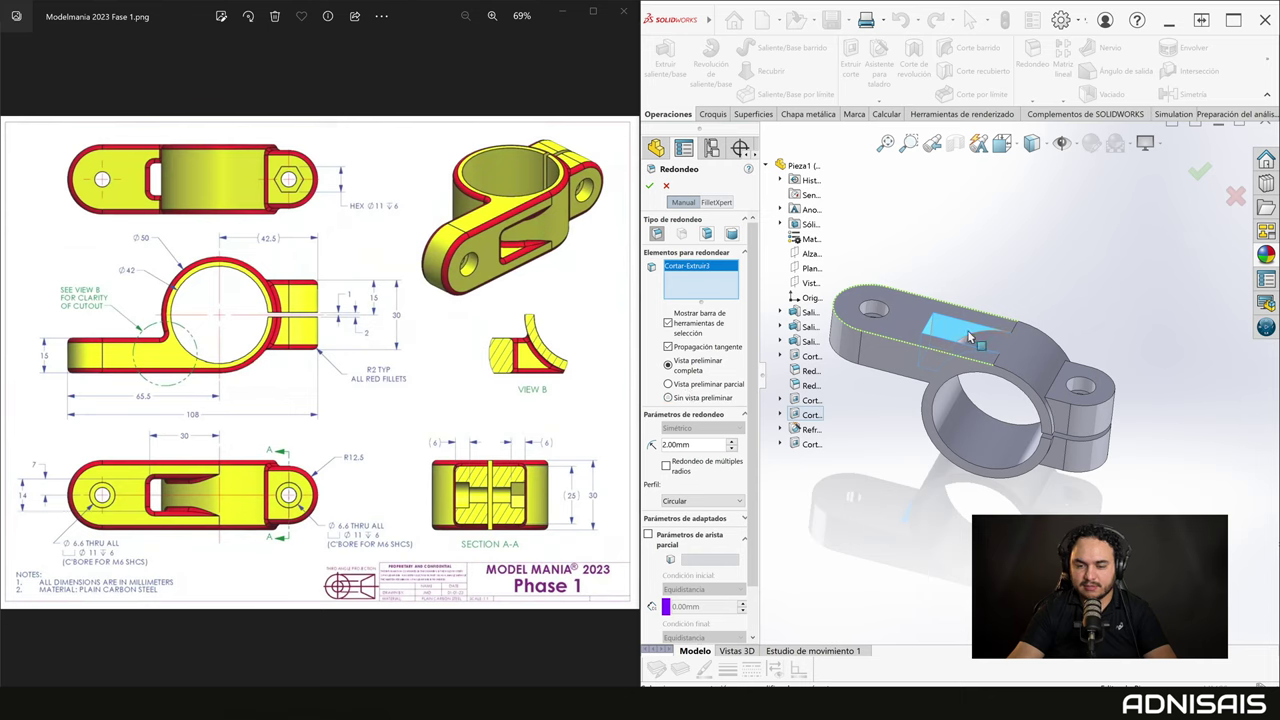
{"action": "mouse_move", "coordinate": [978, 342]}
{"action": "middle_mouse_down"}
{"action": "mouse_move", "coordinate": [947, 336]}
{"action": "mouse_move", "coordinate": [956, 326]}
{"action": "middle_mouse_up"}
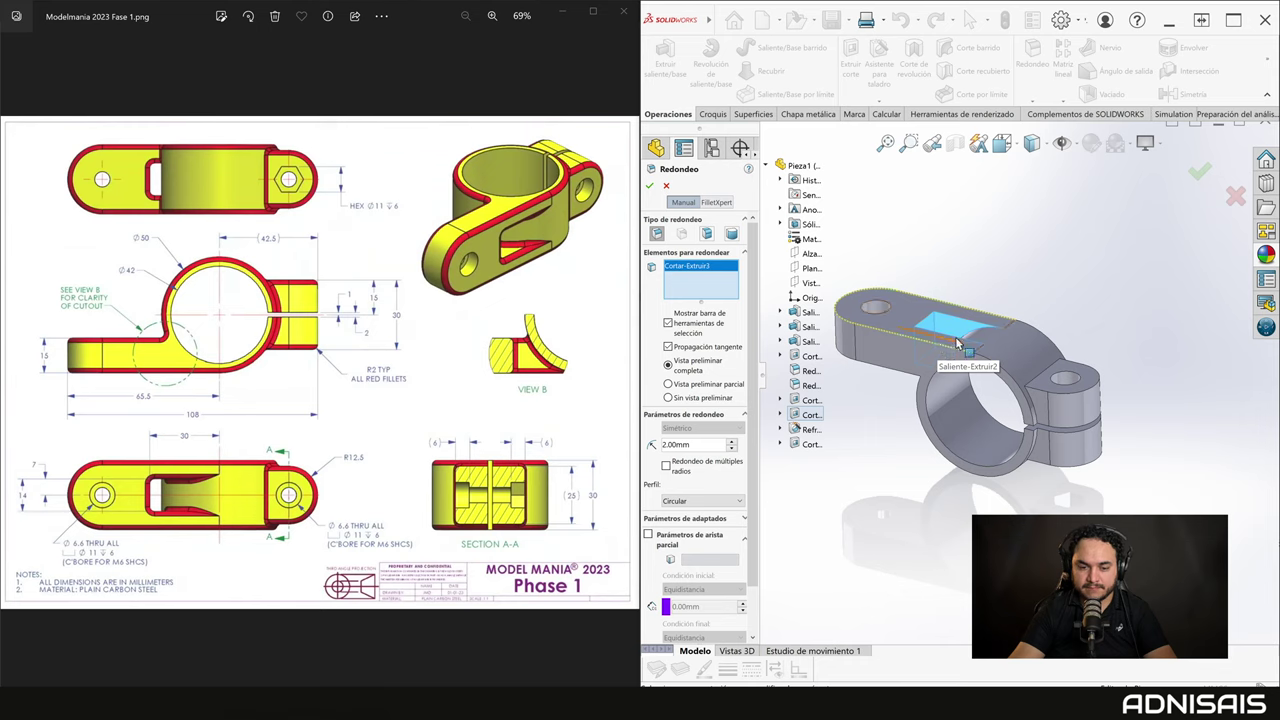
{"action": "mouse_move", "coordinate": [1005, 345]}
{"action": "middle_mouse_down"}
{"action": "mouse_move", "coordinate": [1010, 304]}
{"action": "mouse_move", "coordinate": [842, 330]}
{"action": "middle_mouse_up"}
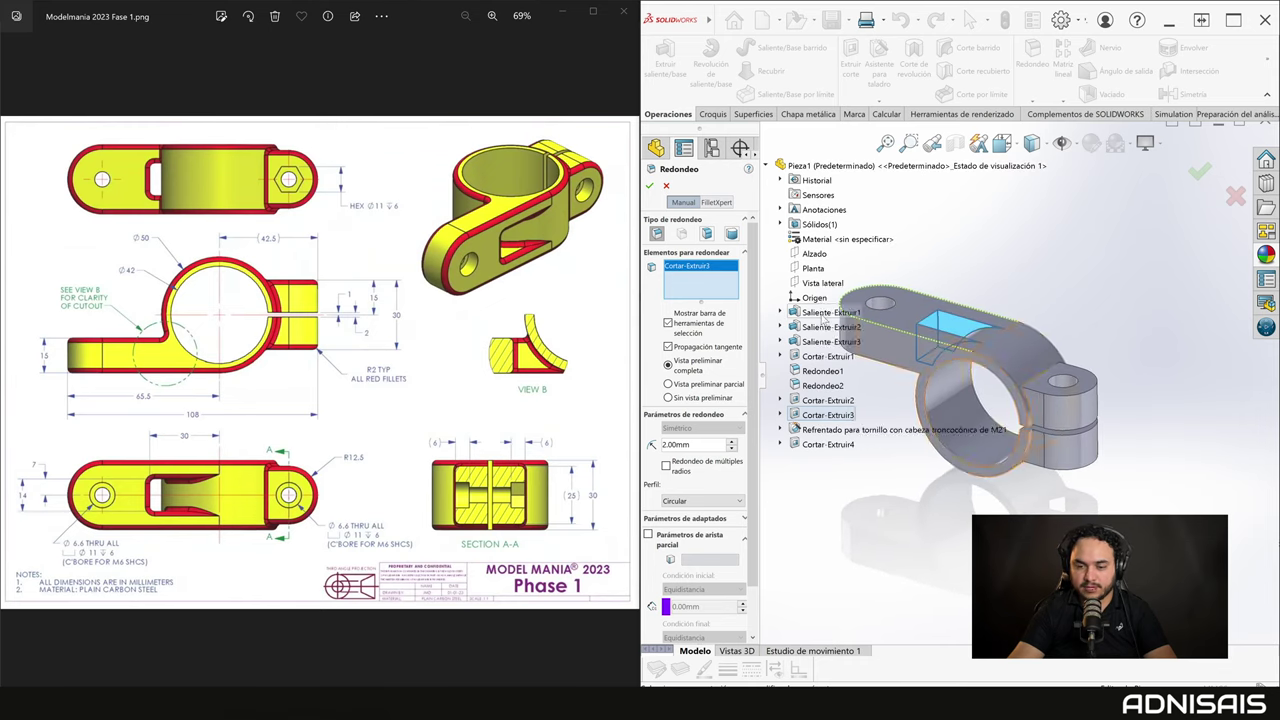
{"action": "middle_click_drag", "start_coordinate": [945, 318], "coordinate": [860, 267]}
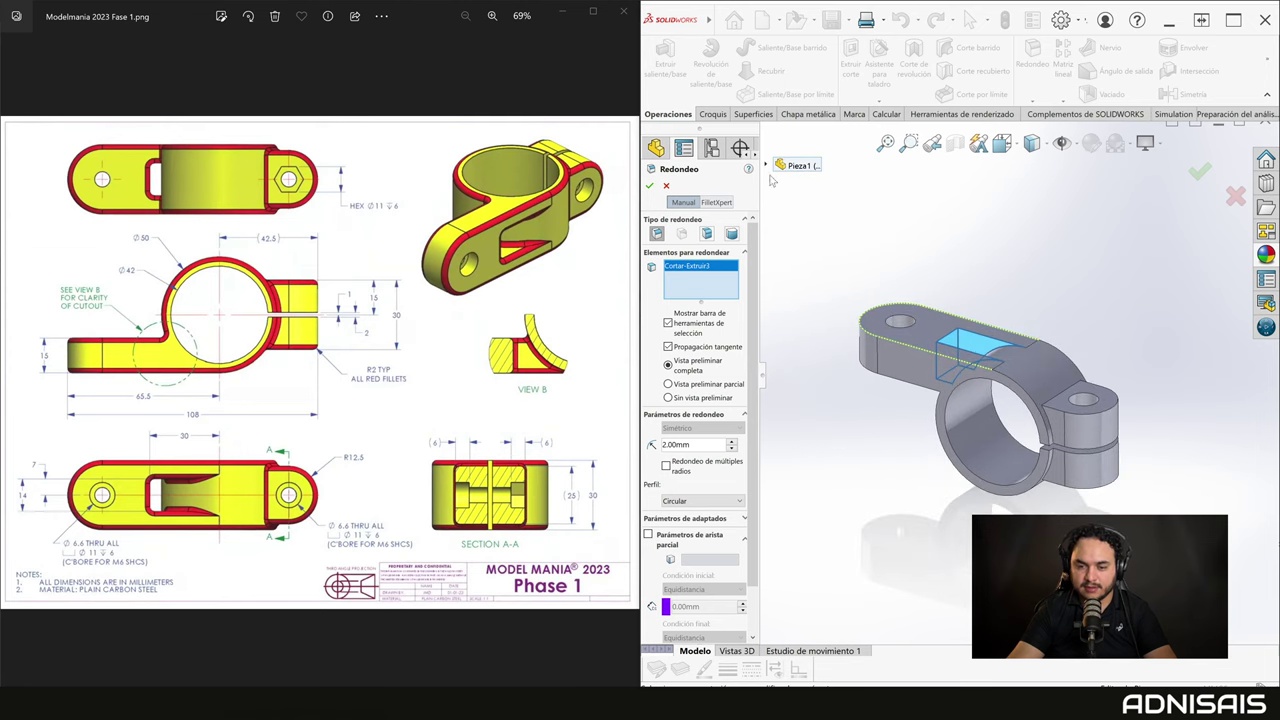
{"action": "mouse_move", "coordinate": [851, 295]}
{"action": "middle_mouse_down"}
{"action": "mouse_move", "coordinate": [891, 298]}
{"action": "mouse_move", "coordinate": [903, 358]}
{"action": "mouse_move", "coordinate": [985, 345]}
{"action": "middle_mouse_up"}
{"action": "left_click", "coordinate": [903, 358]}
{"action": "left_click", "coordinate": [690, 266]}
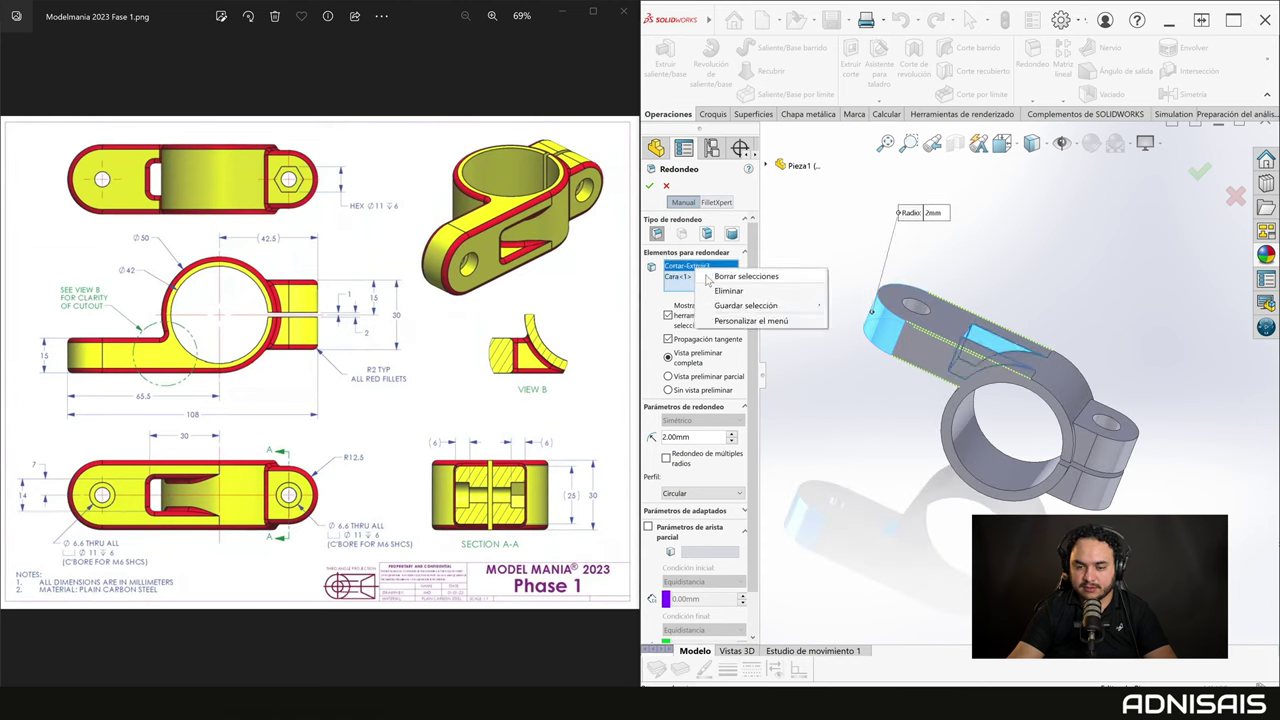
Remove Cortar-Extruir3 from the 2 mm fillet and add arm faces Cara<2> and Cara<3>.
{"action": "right_click", "coordinate": [706, 268]}
{"action": "left_click", "coordinate": [724, 291]}
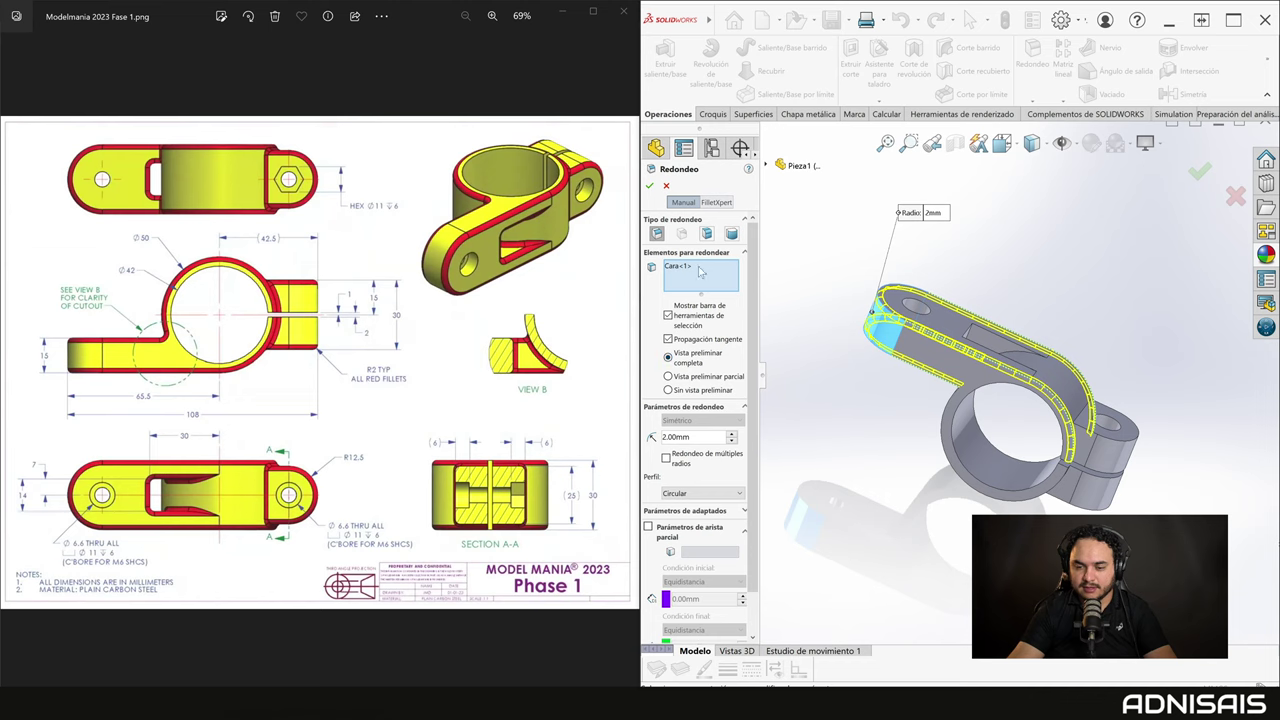
{"action": "middle_click_drag", "start_coordinate": [910, 342], "coordinate": [985, 350]}
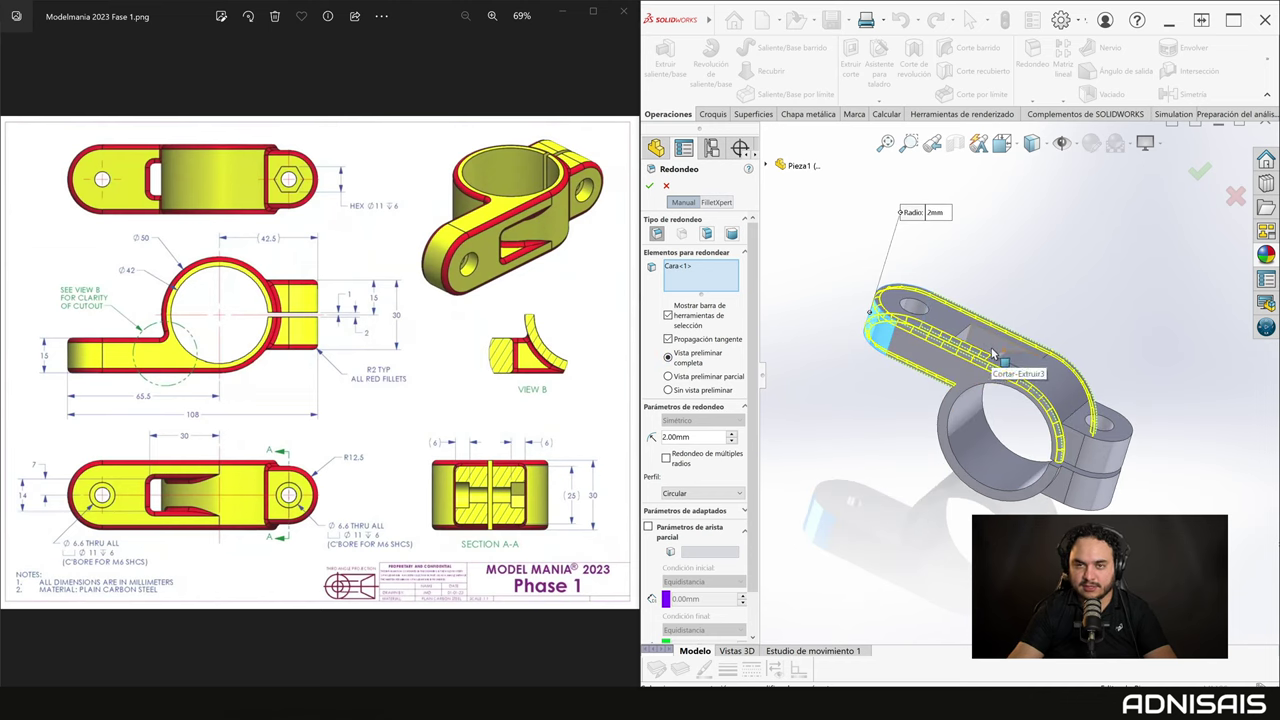
{"action": "mouse_move", "coordinate": [805, 350]}
{"action": "middle_mouse_down"}
{"action": "mouse_move", "coordinate": [838, 361]}
{"action": "mouse_move", "coordinate": [997, 352]}
{"action": "mouse_move", "coordinate": [910, 330]}
{"action": "middle_mouse_up"}
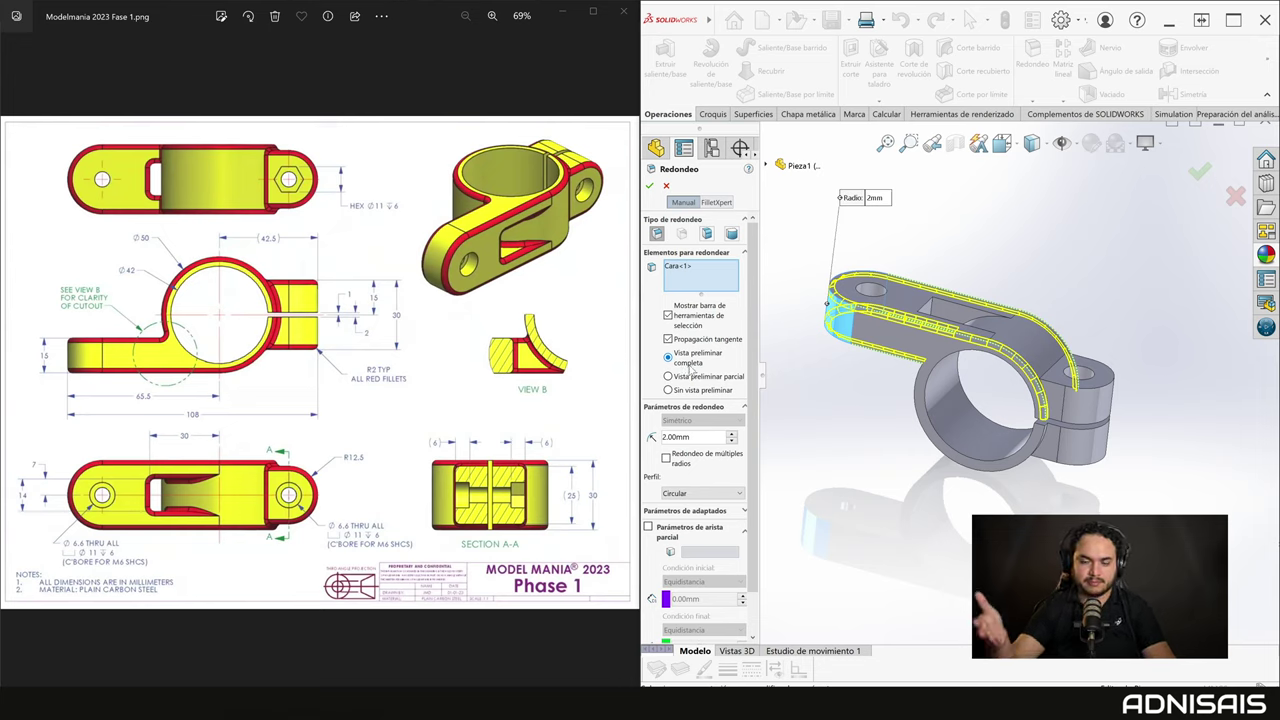
{"action": "middle_click_drag", "start_coordinate": [790, 364], "coordinate": [834, 356]}
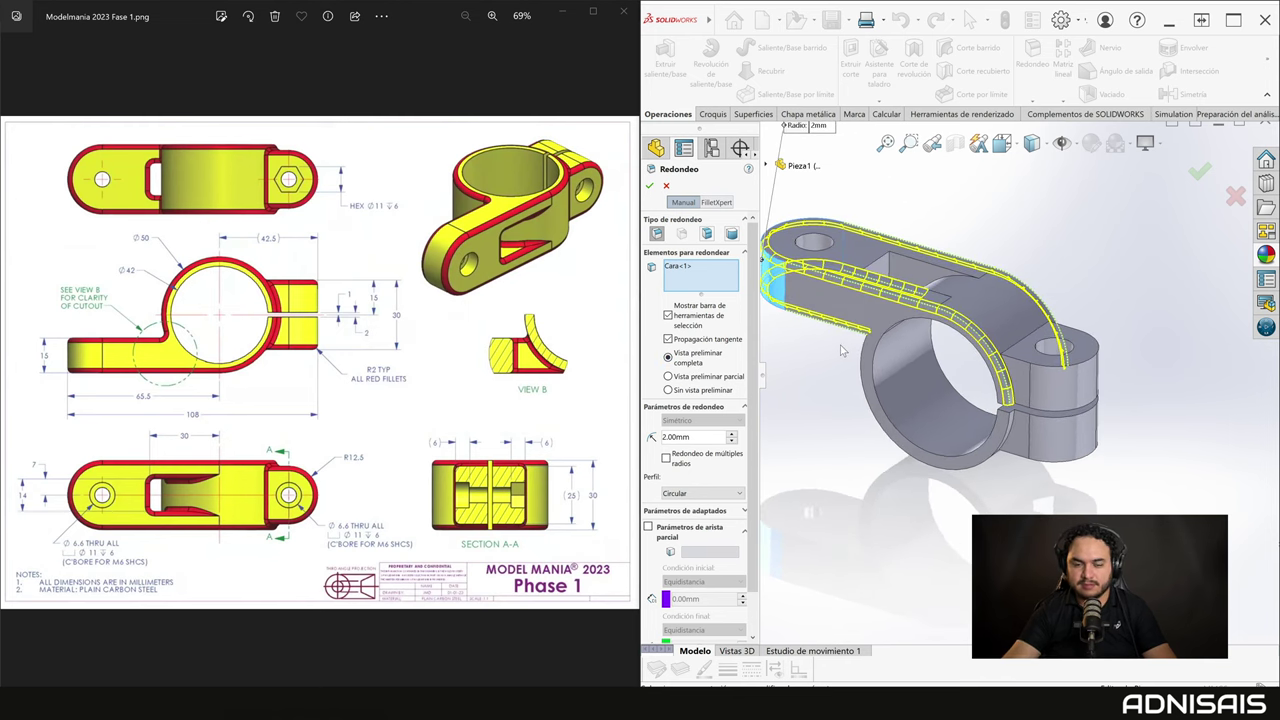
{"action": "middle_click_drag", "start_coordinate": [881, 278], "coordinate": [994, 291]}
{"action": "left_click", "coordinate": [937, 283]}
{"action": "left_click", "coordinate": [950, 288]}
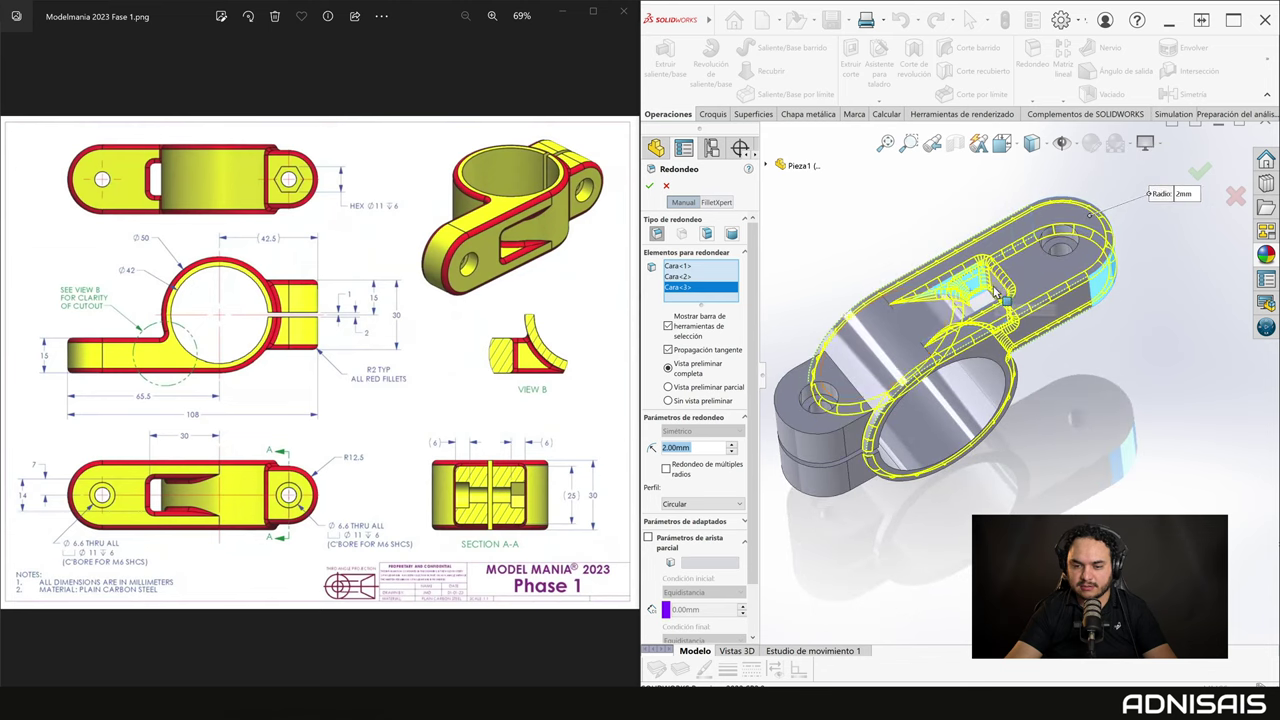
{"action": "mouse_move", "coordinate": [852, 309]}
{"action": "middle_mouse_down"}
{"action": "mouse_move", "coordinate": [919, 301]}
{"action": "mouse_move", "coordinate": [915, 205]}
{"action": "middle_mouse_up"}
{"action": "scroll", "coordinate": [917, 304], "scroll_direction": "down", "scroll_amount": 3}
{"action": "scroll", "coordinate": [917, 304], "scroll_direction": "down", "scroll_amount": 3}
{"action": "scroll", "coordinate": [876, 272], "scroll_direction": "down", "scroll_amount": 2}
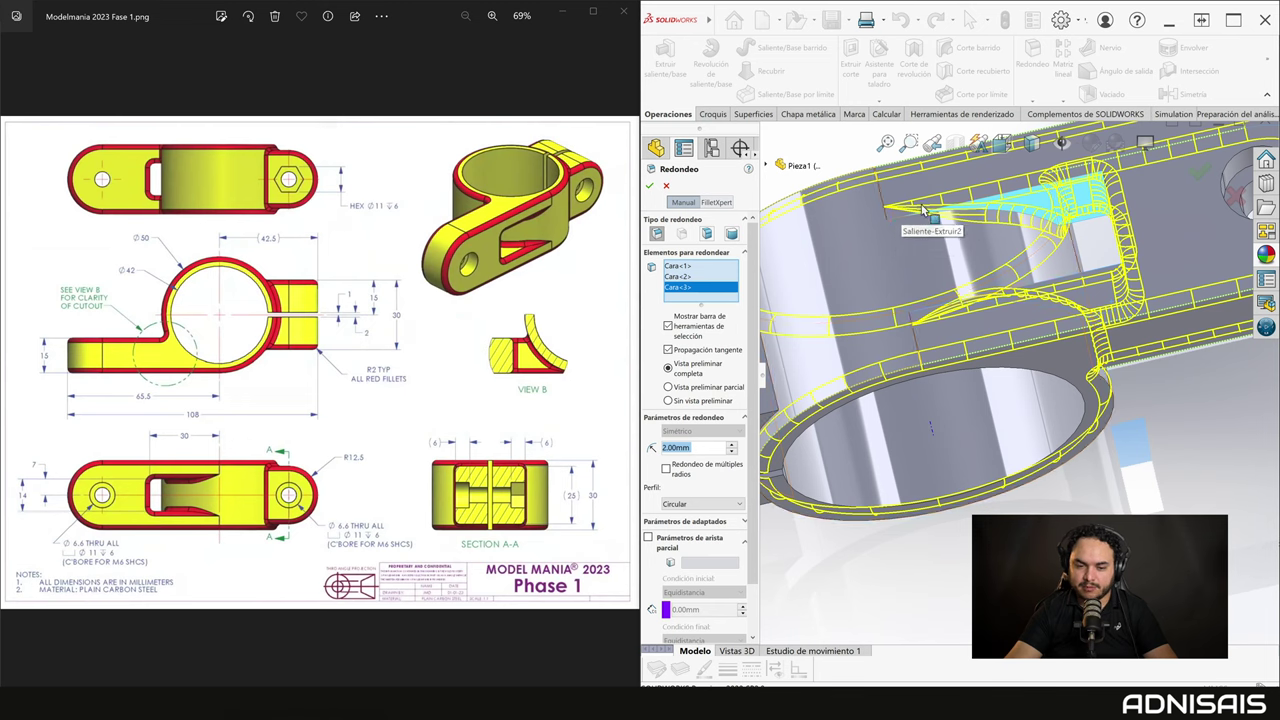
{"action": "middle_click_drag", "start_coordinate": [913, 222], "coordinate": [917, 220]}
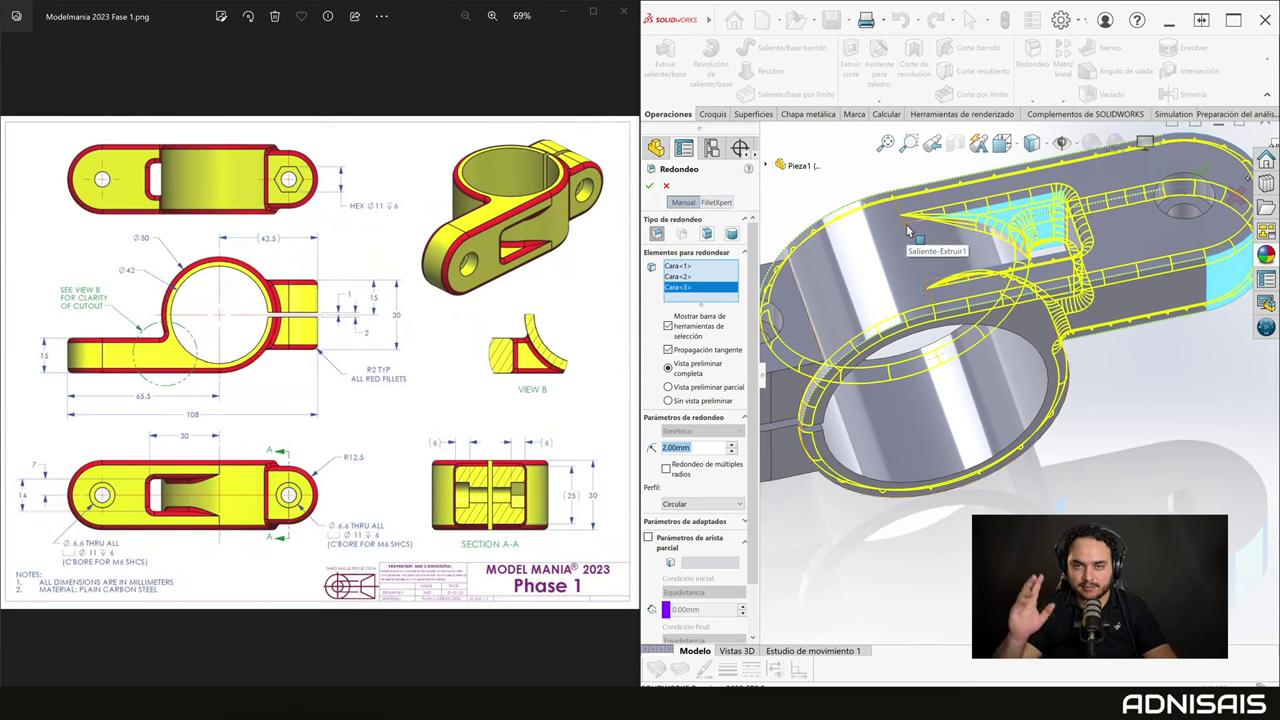
{"action": "mouse_move", "coordinate": [908, 229]}
{"action": "middle_mouse_down"}
{"action": "mouse_move", "coordinate": [953, 277]}
{"action": "mouse_move", "coordinate": [1157, 194]}
{"action": "mouse_move", "coordinate": [1105, 243]}
{"action": "mouse_move", "coordinate": [912, 292]}
{"action": "middle_mouse_up"}
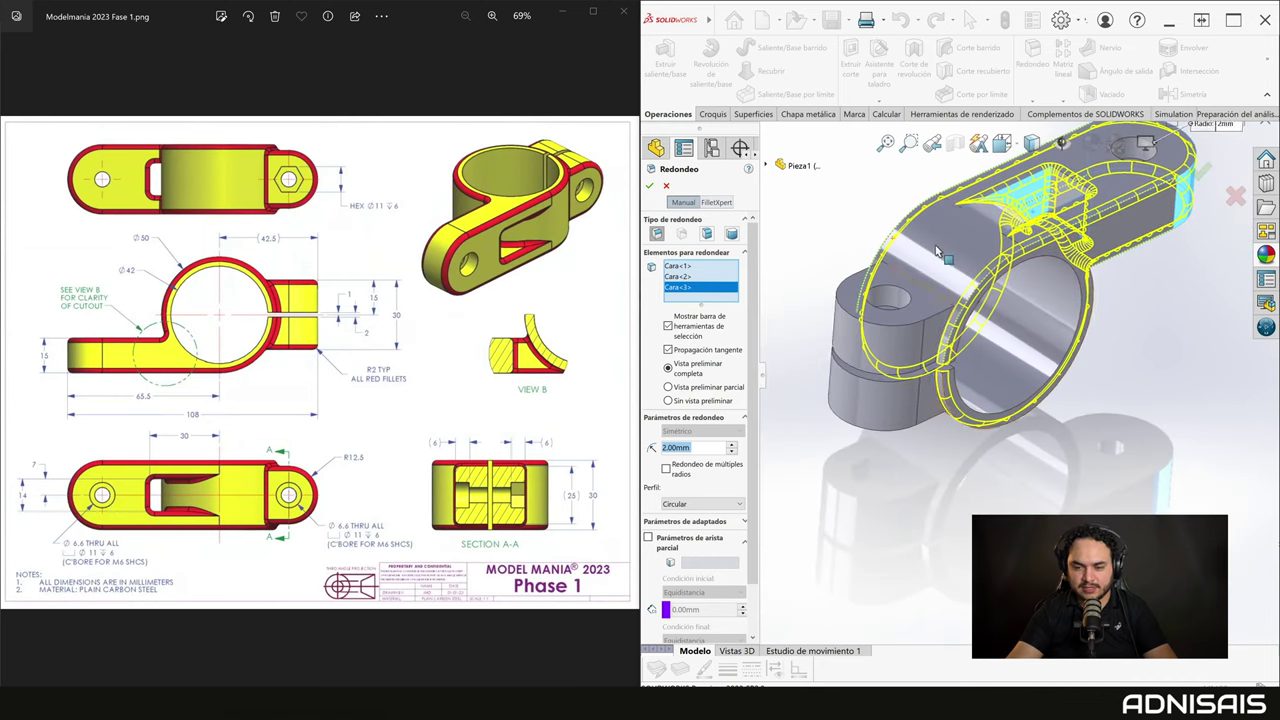
{"action": "scroll", "coordinate": [912, 292], "scroll_direction": "down", "scroll_amount": 2}
{"action": "scroll", "coordinate": [869, 319], "scroll_direction": "down", "scroll_amount": 4}
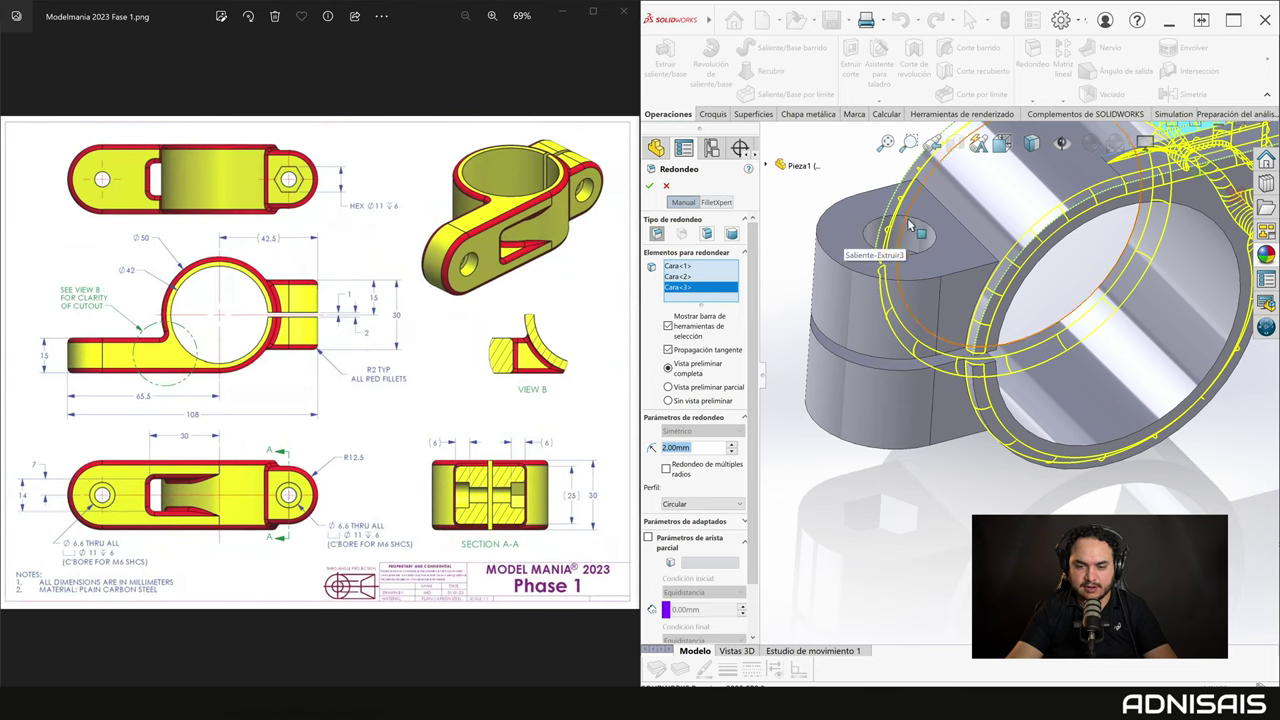
{"action": "middle_click_drag", "start_coordinate": [903, 228], "coordinate": [835, 229]}
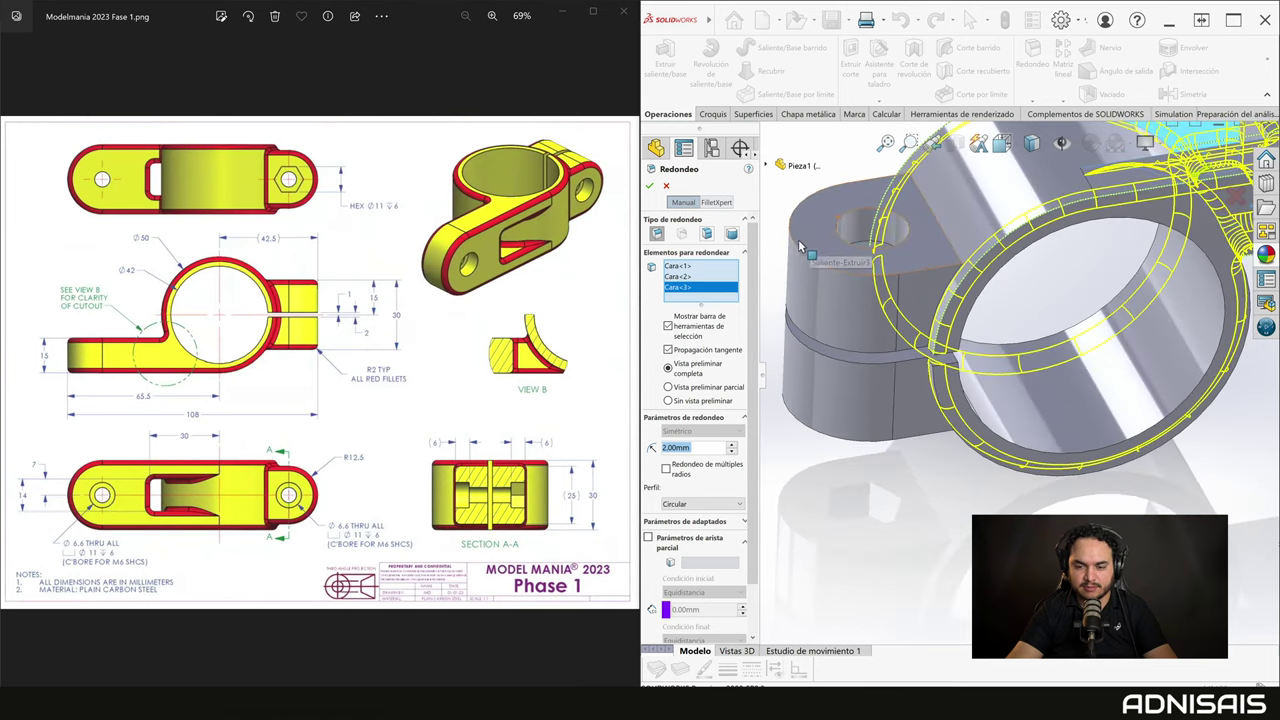
Add three lug edges to the 2 mm fillet selection.
{"action": "left_click", "coordinate": [801, 249]}
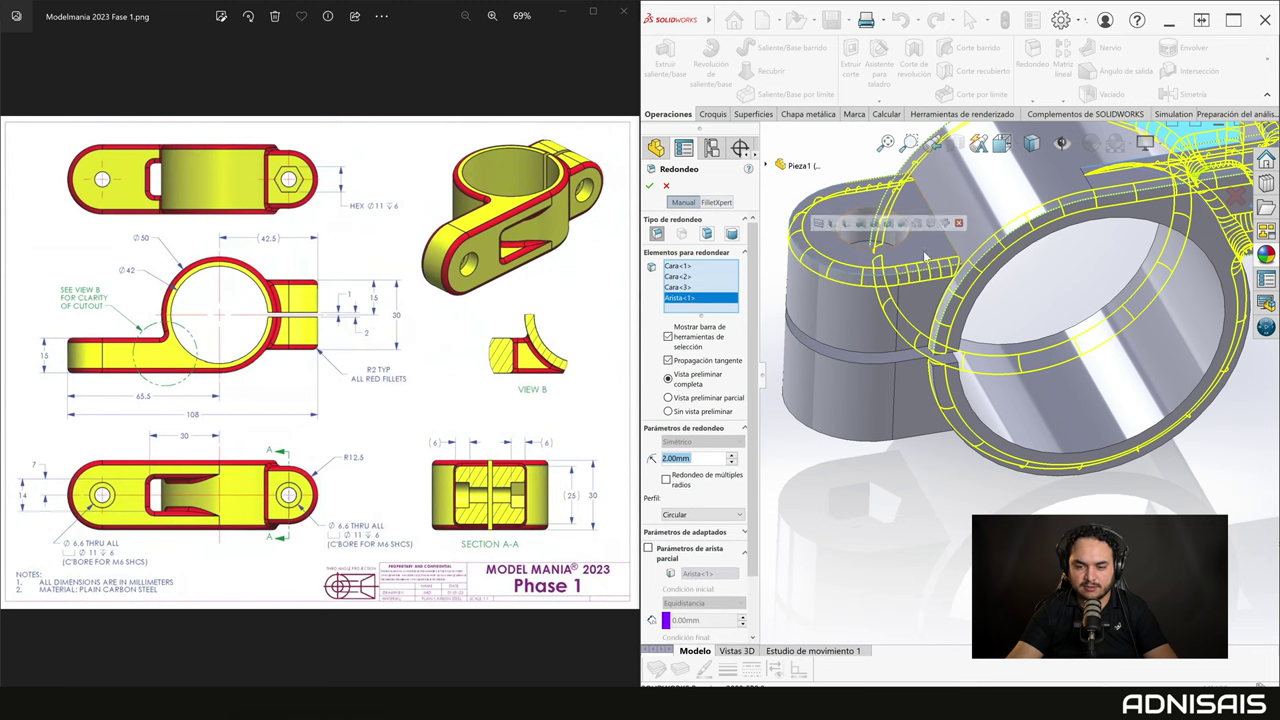
{"action": "left_click", "coordinate": [935, 245]}
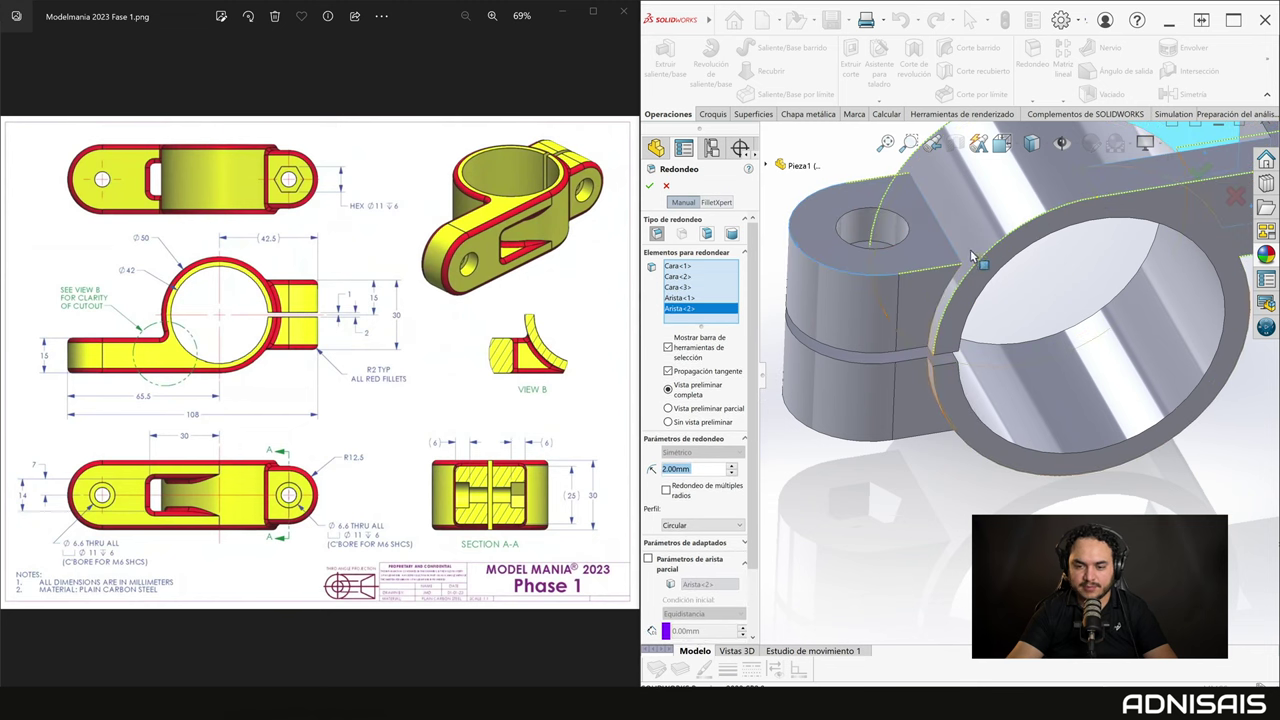
{"action": "left_click", "coordinate": [693, 392]}
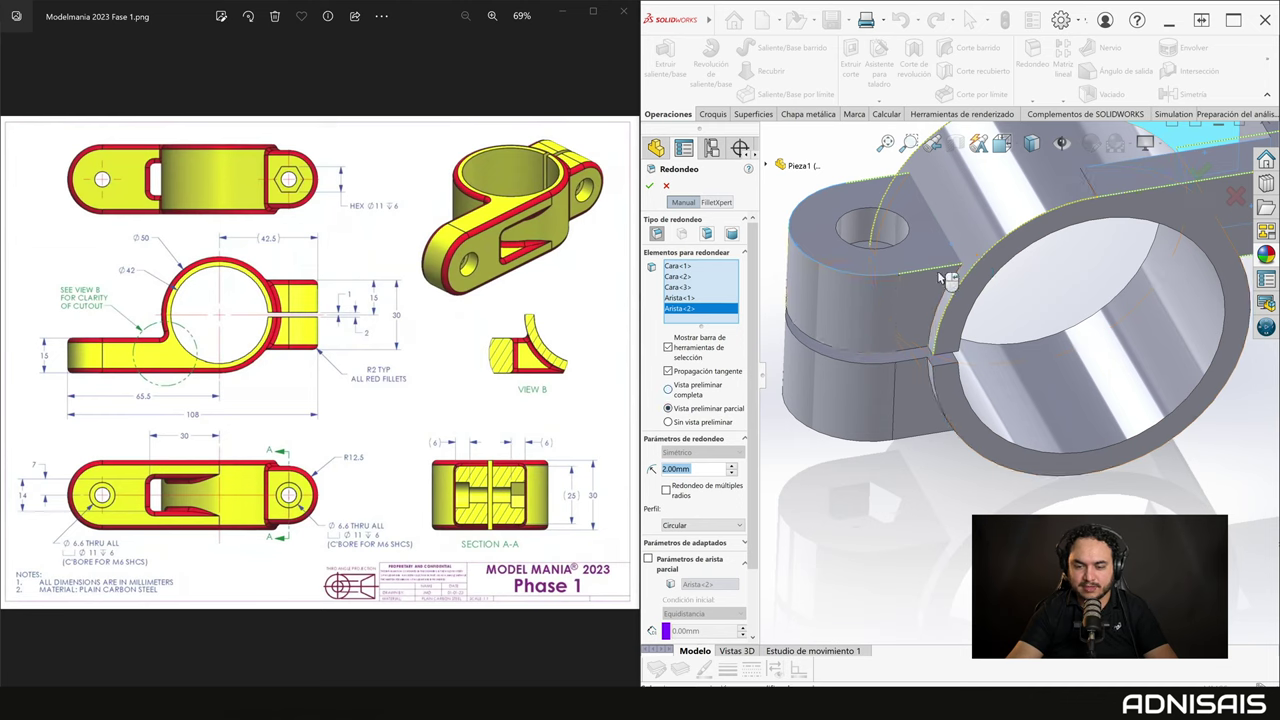
{"action": "left_click", "coordinate": [862, 449]}
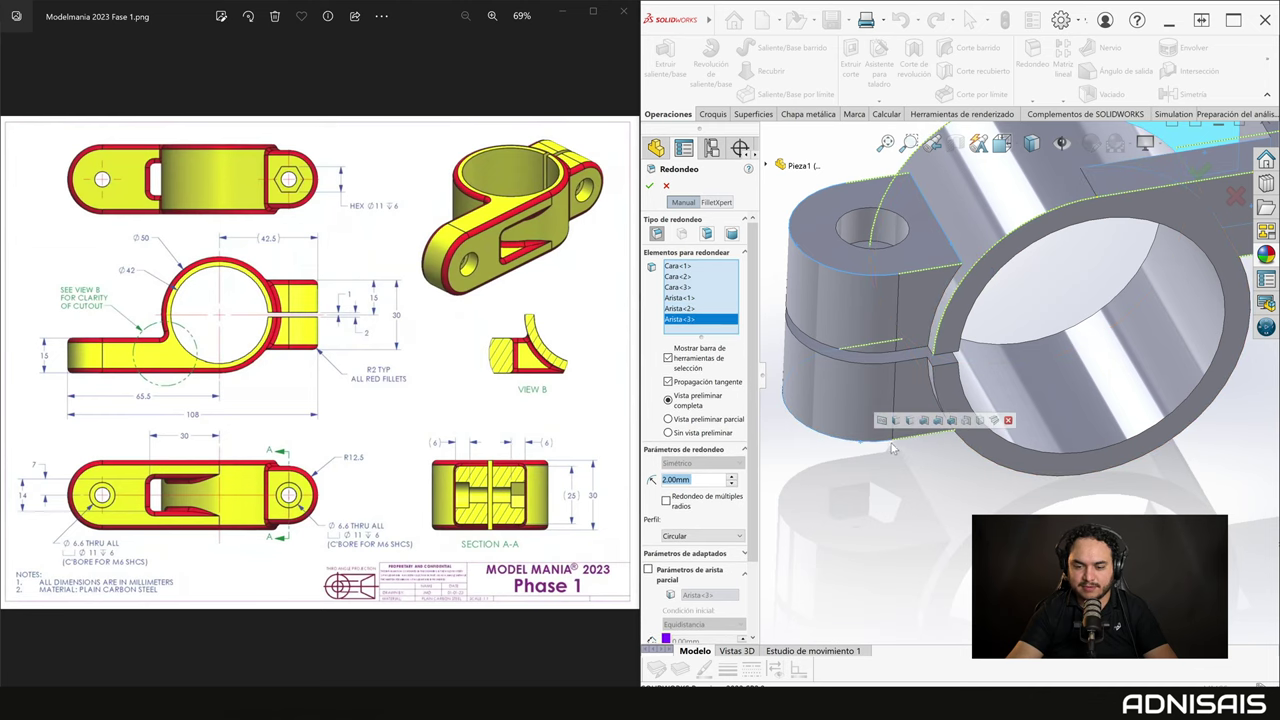
Add a fourth edge, accept the fillet, and let FeatureXpert repair it into Redondeo3–Redondeo6.
{"action": "middle_click_drag", "start_coordinate": [858, 455], "coordinate": [945, 342]}
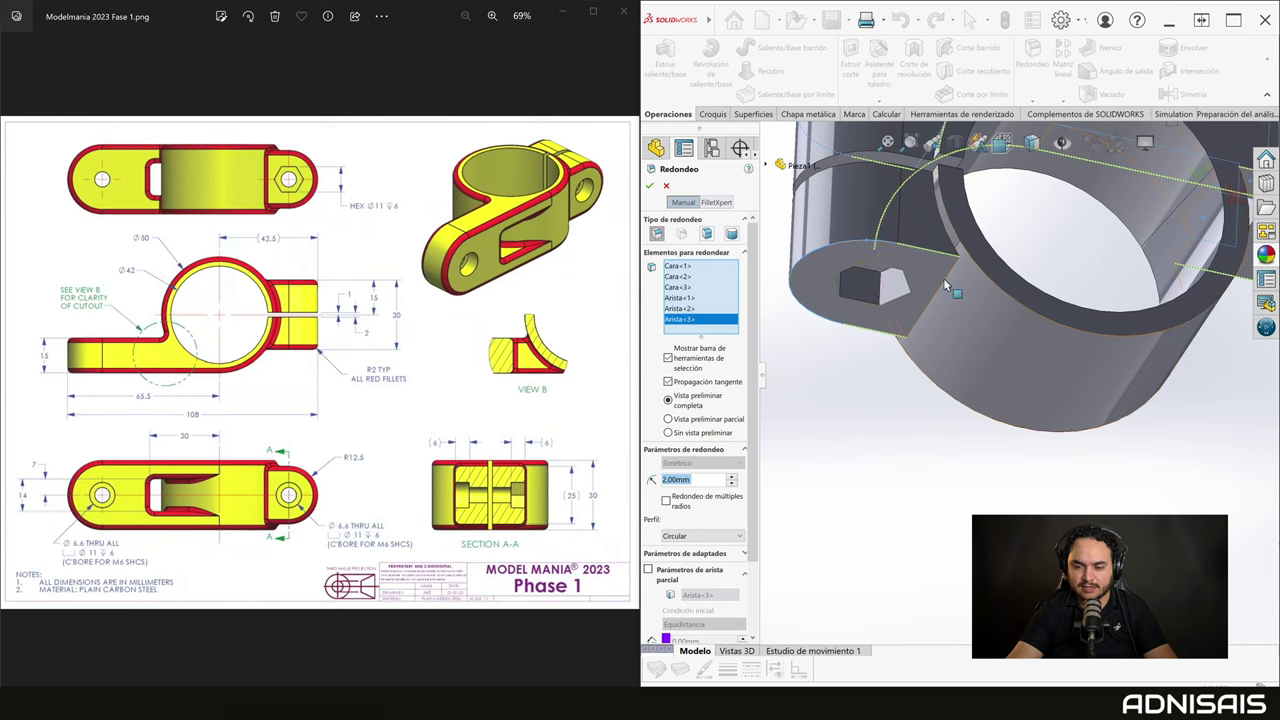
{"action": "left_click", "coordinate": [943, 278]}
{"action": "left_click", "coordinate": [946, 285]}
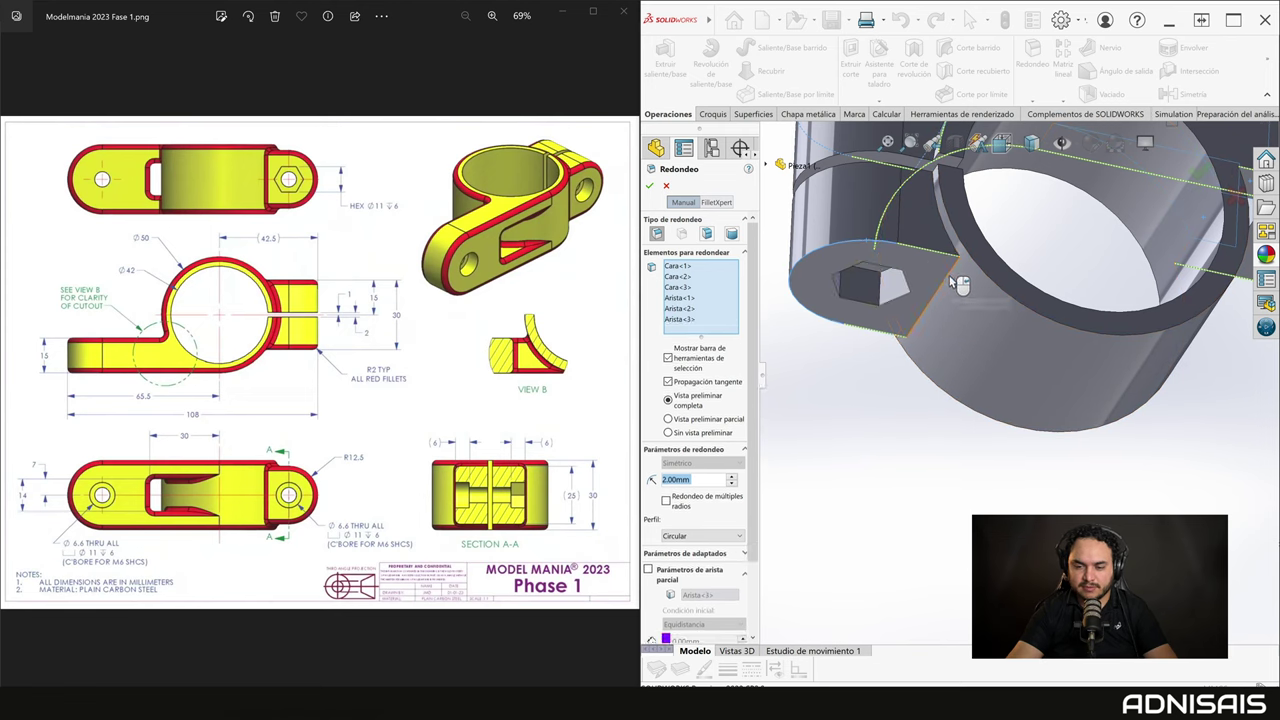
{"action": "left_click", "coordinate": [950, 280]}
{"action": "mouse_move", "coordinate": [936, 267]}
{"action": "middle_mouse_down"}
{"action": "mouse_move", "coordinate": [922, 290]}
{"action": "mouse_move", "coordinate": [722, 383]}
{"action": "middle_mouse_up"}
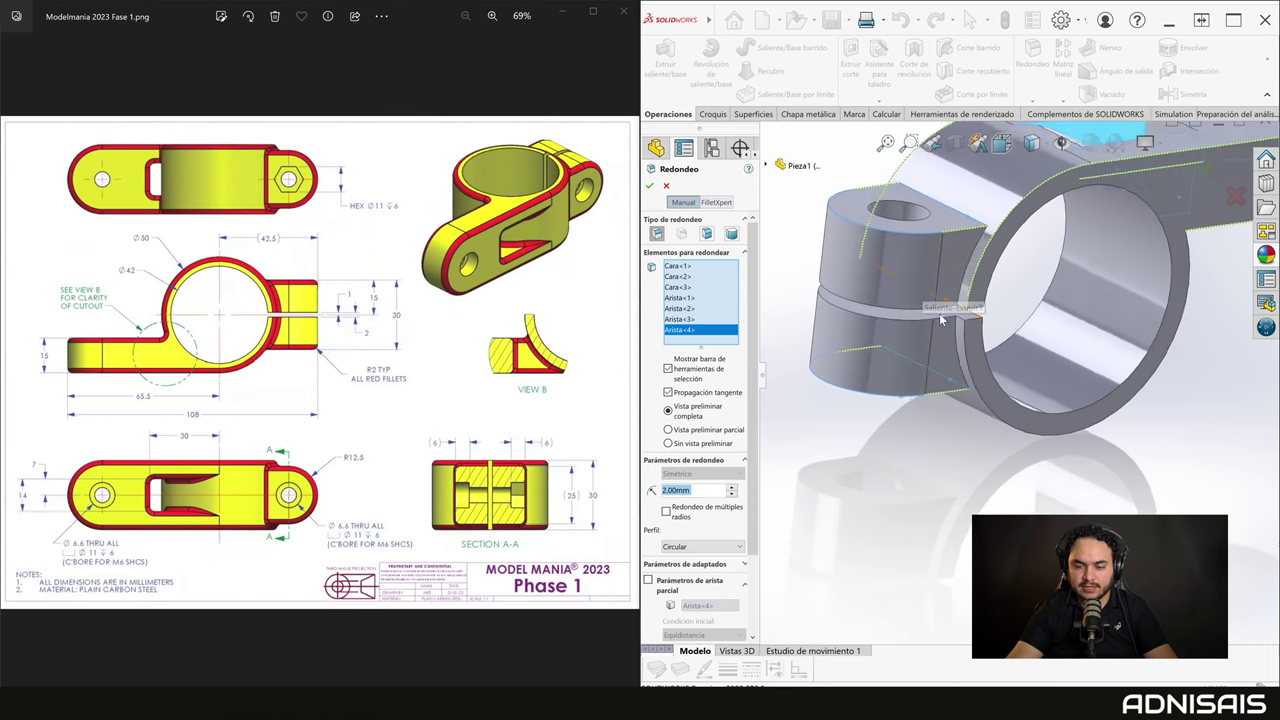
{"action": "middle_click_drag", "start_coordinate": [977, 272], "coordinate": [1041, 277]}
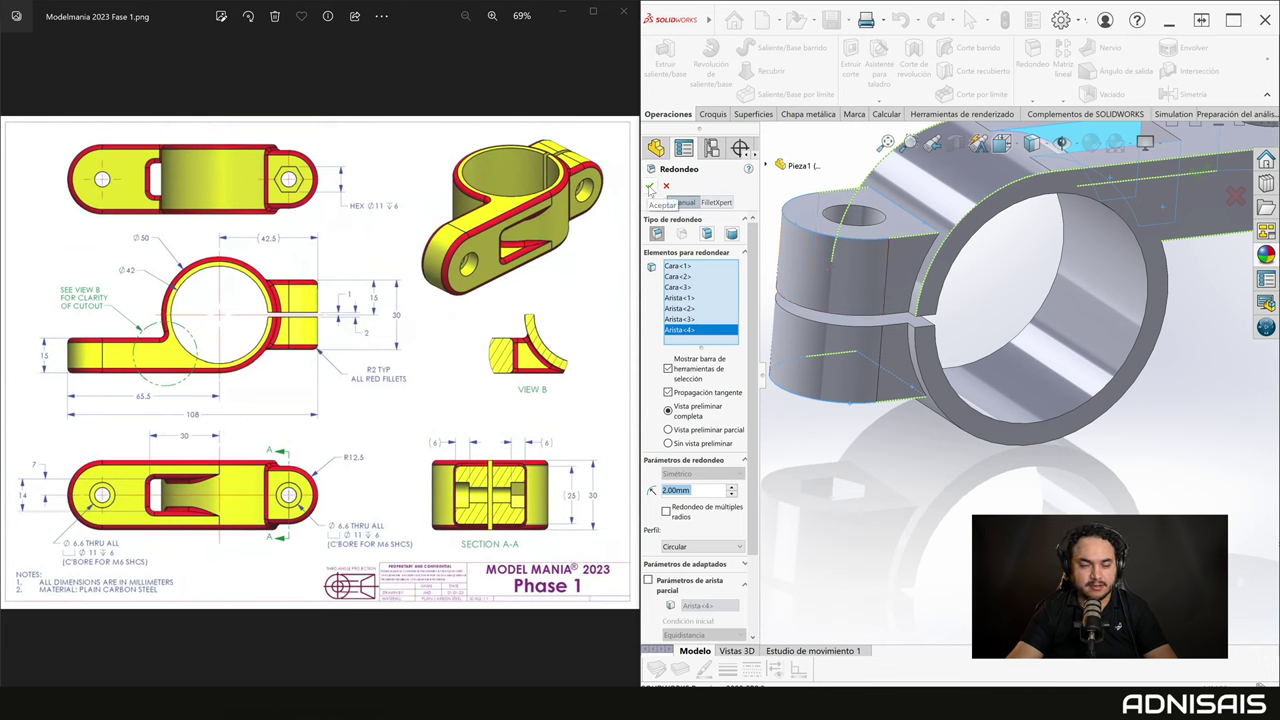
{"action": "left_click", "coordinate": [650, 187]}
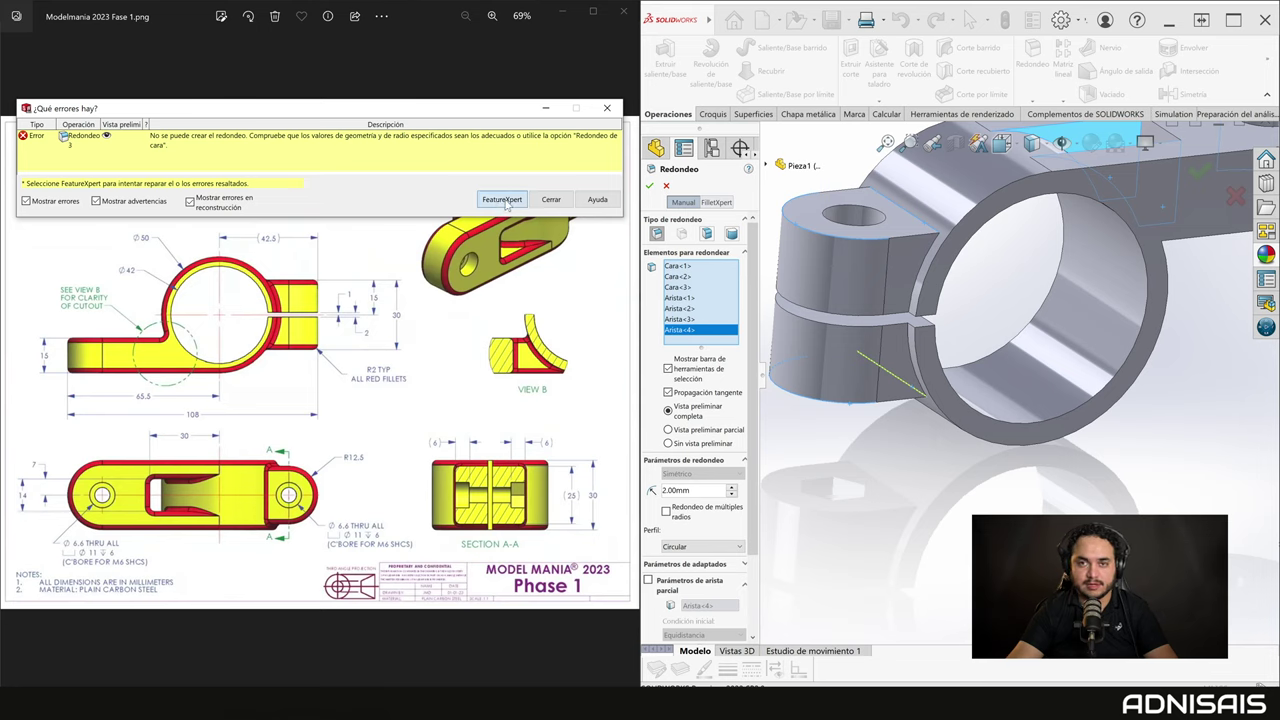
{"action": "left_click", "coordinate": [502, 200]}
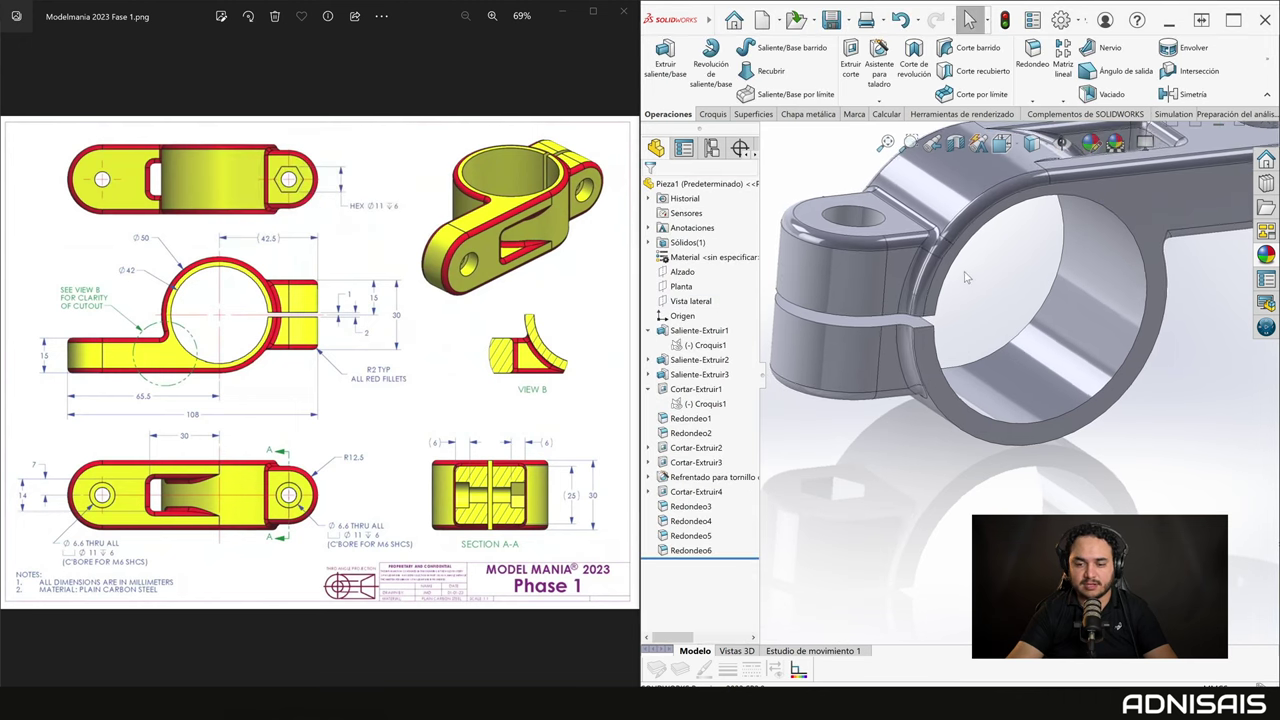
{"action": "mouse_move", "coordinate": [985, 300]}
{"action": "middle_mouse_down"}
{"action": "mouse_move", "coordinate": [1011, 305]}
{"action": "mouse_move", "coordinate": [925, 344]}
{"action": "middle_mouse_up"}
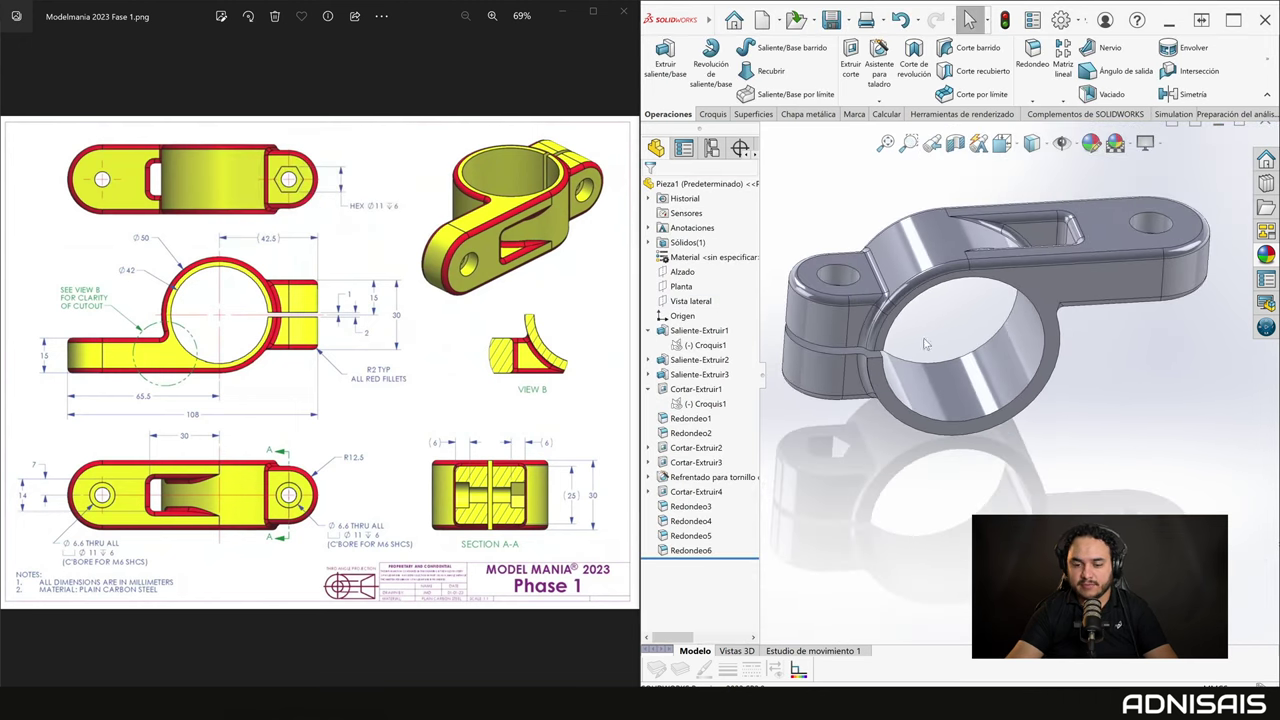
{"action": "left_click", "coordinate": [690, 521]}
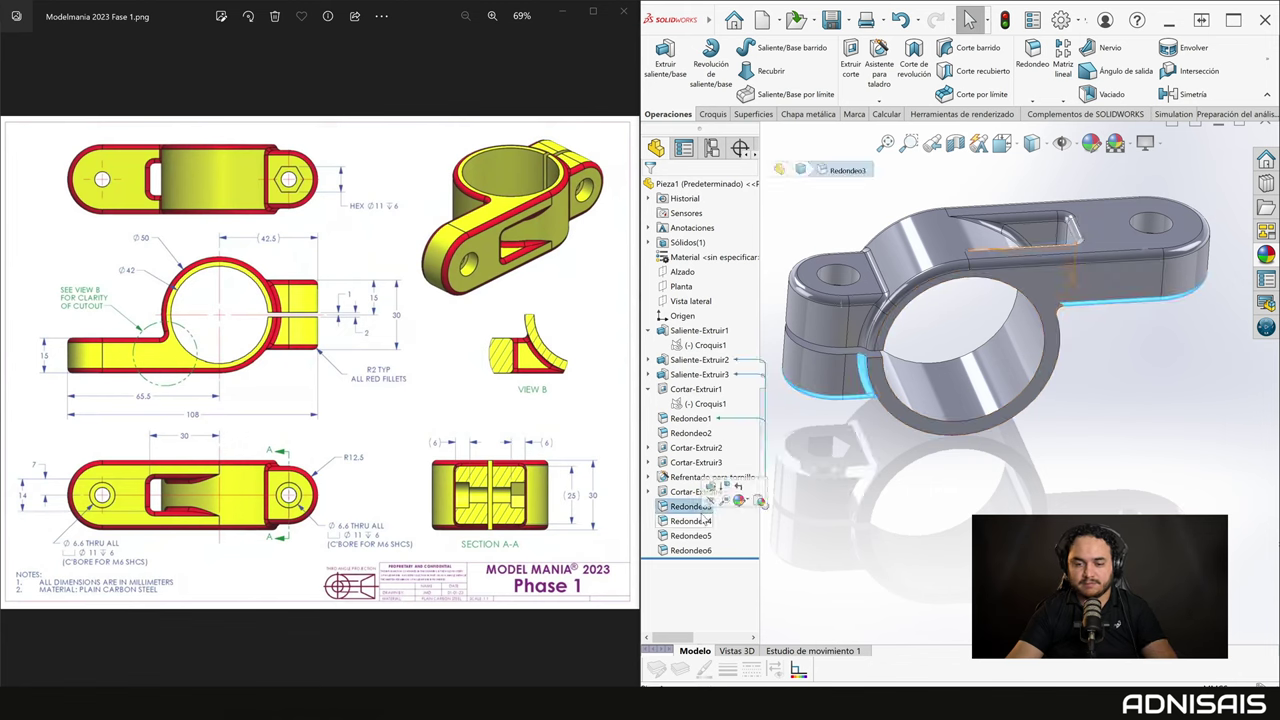
{"action": "left_click", "coordinate": [692, 537]}
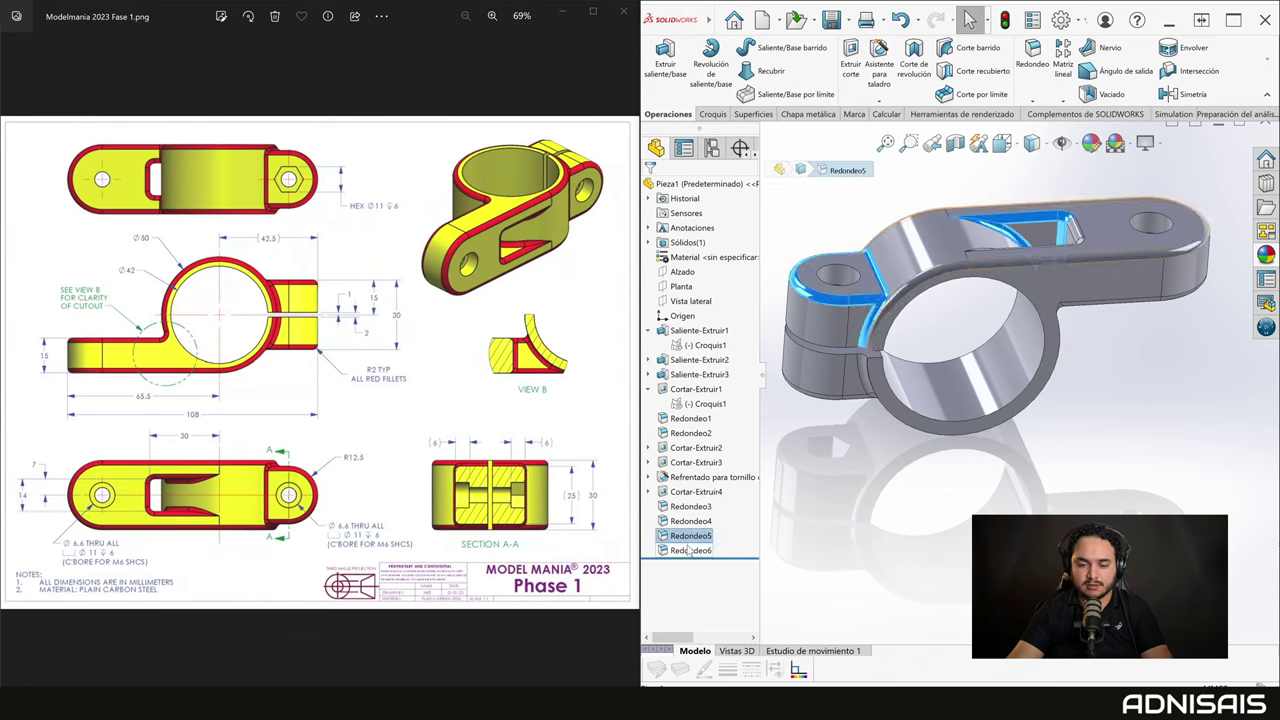
{"action": "left_click", "coordinate": [690, 550]}
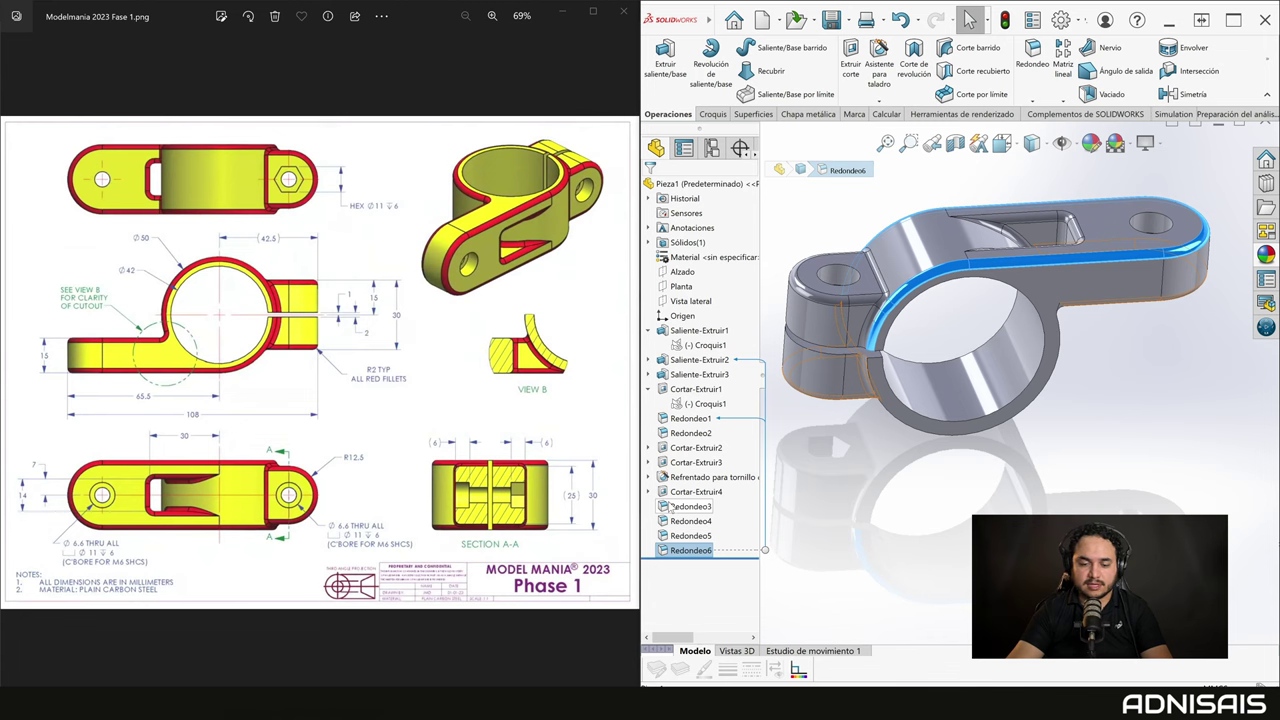
{"action": "left_click", "coordinate": [667, 507], "text": "shift"}
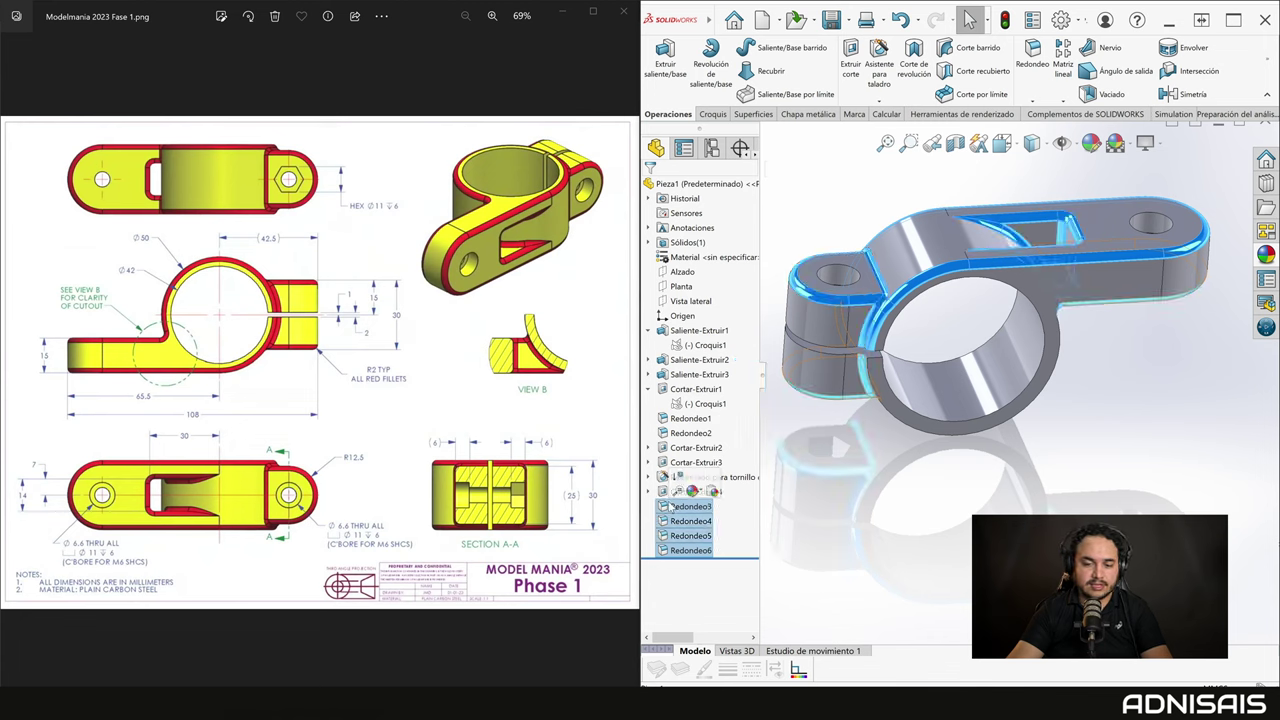
{"action": "left_click", "coordinate": [1266, 255]}
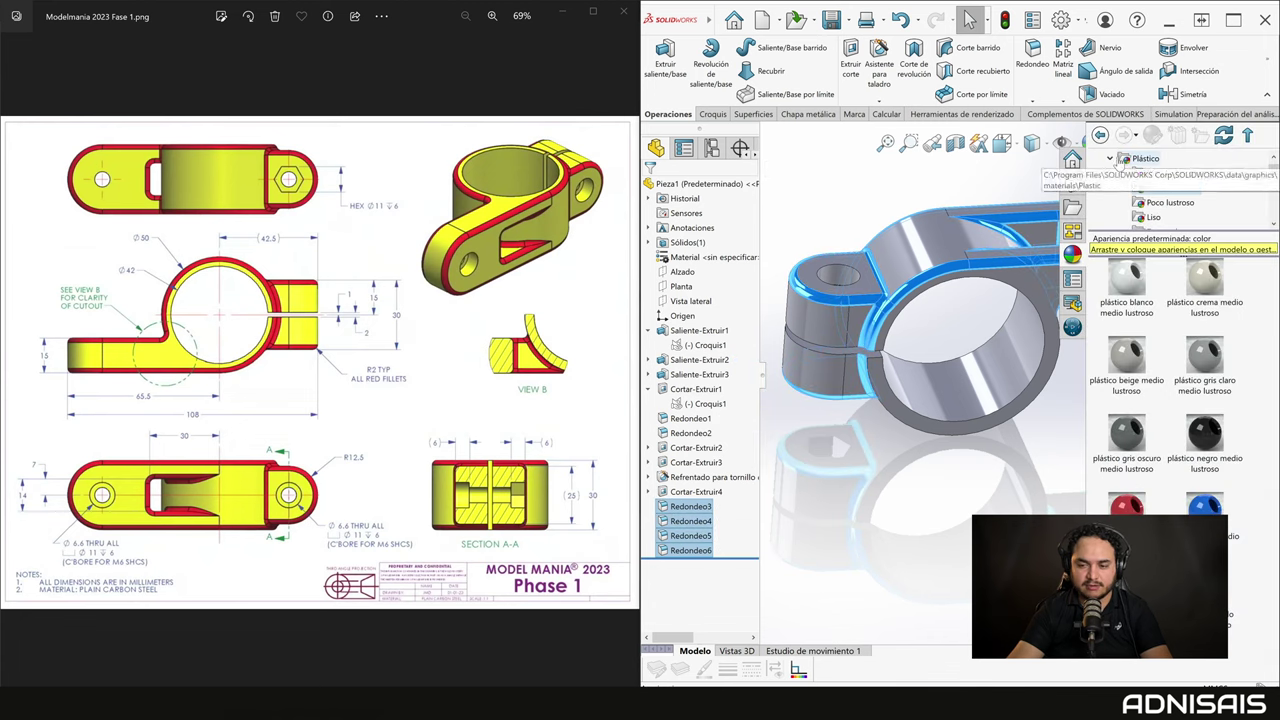
{"action": "left_click", "coordinate": [1157, 204]}
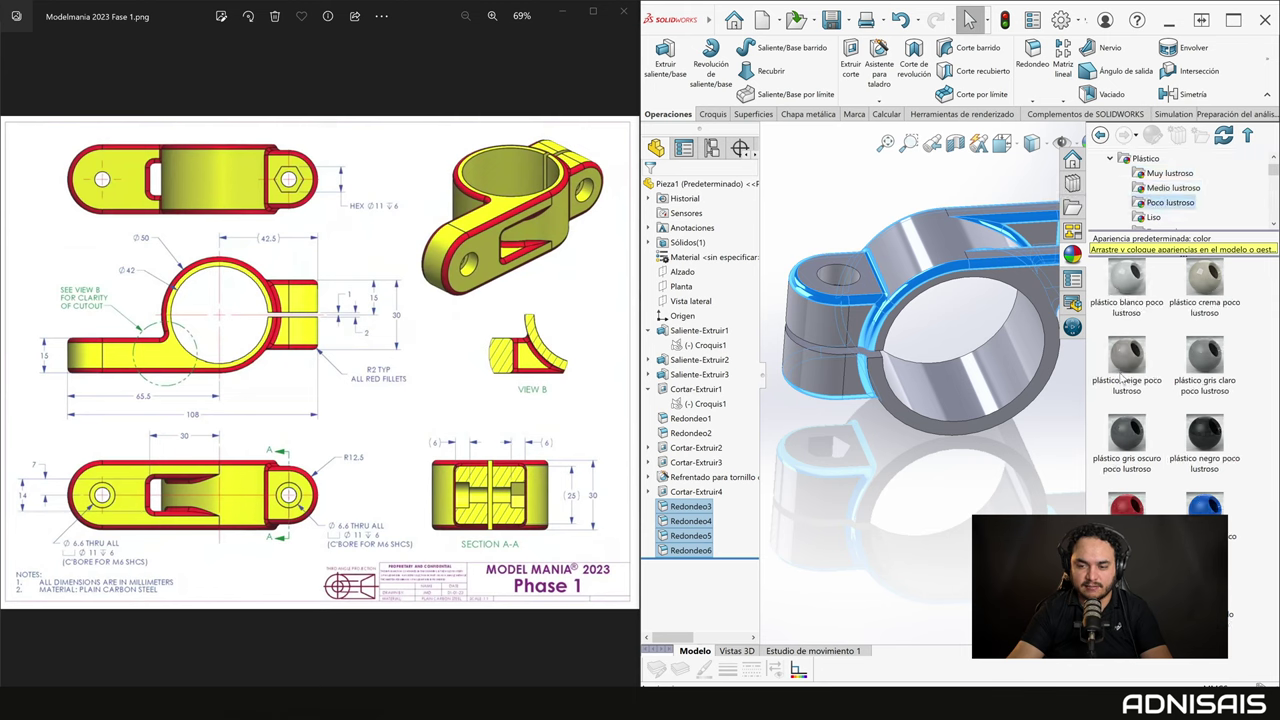
{"action": "double_click", "coordinate": [1127, 505]}
{"action": "left_click", "coordinate": [886, 498]}
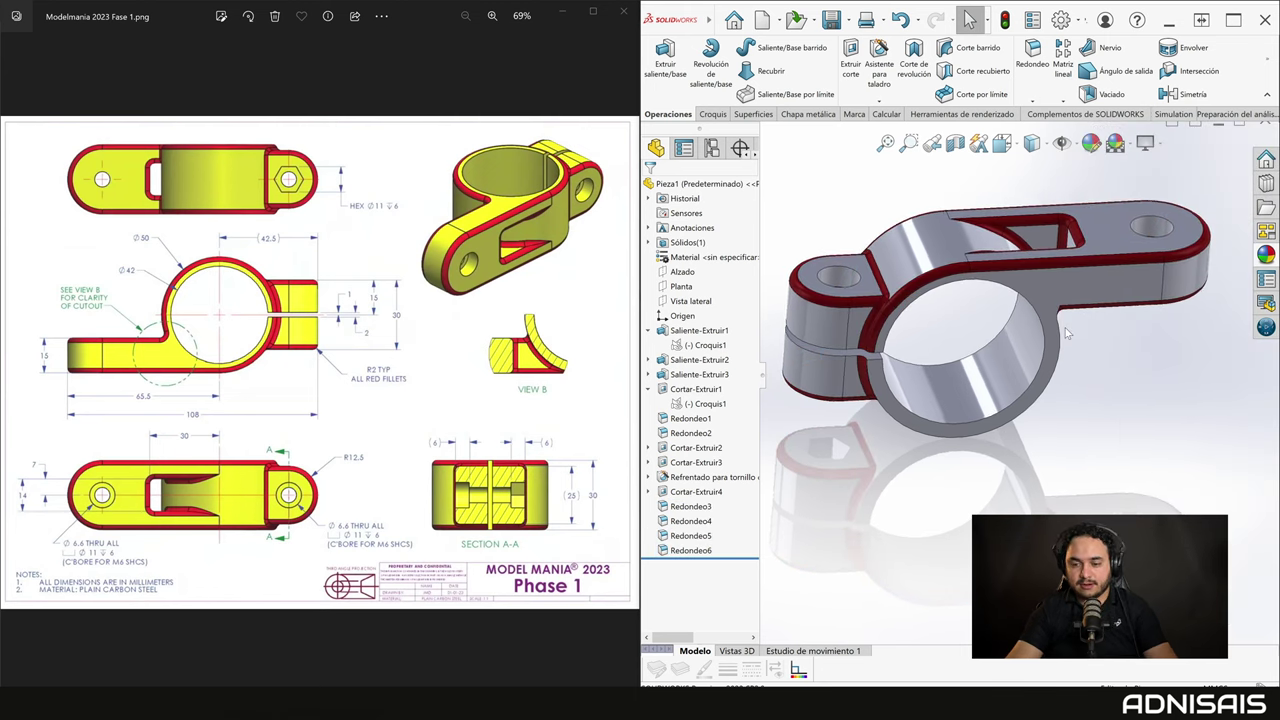
{"action": "middle_click_drag", "start_coordinate": [1006, 428], "coordinate": [1047, 348]}
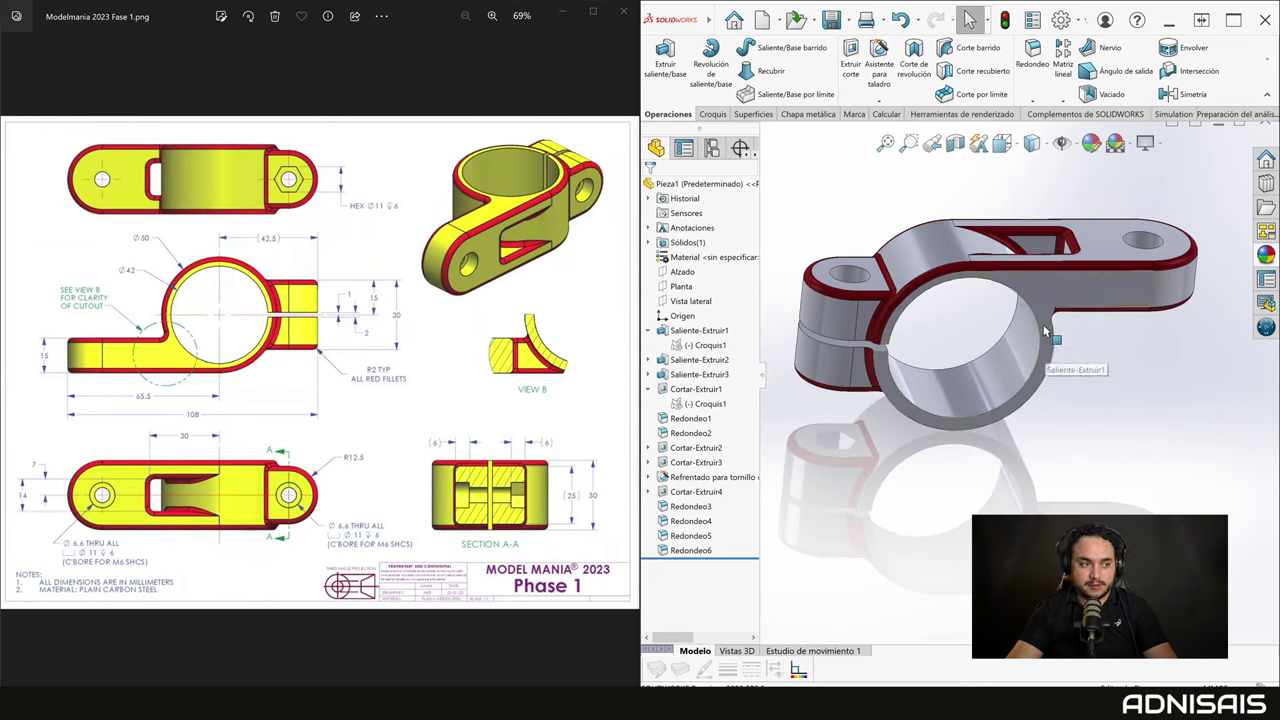
{"action": "key", "text": "Up"}
{"action": "key", "text": "Up"}
{"action": "key", "text": "Up"}
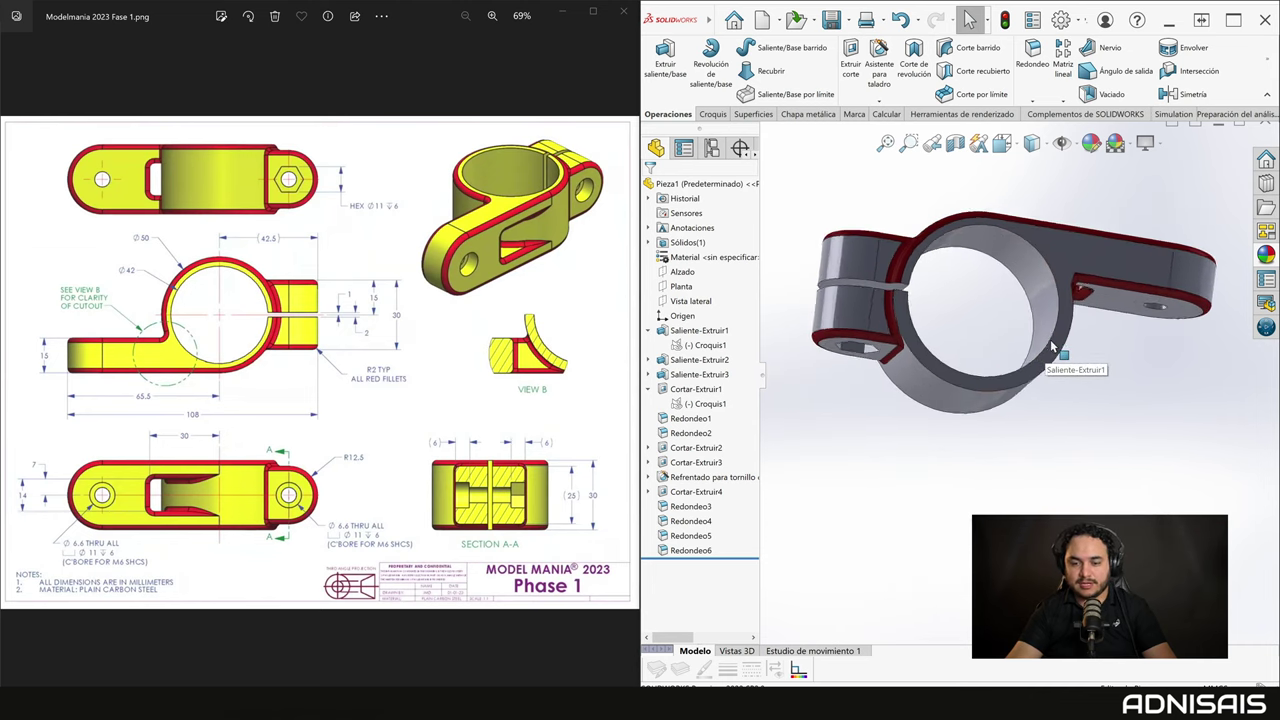
{"action": "key", "text": "Up"}
{"action": "key", "text": "Left"}
{"action": "key", "text": "Left"}
{"action": "key", "text": "Left"}
{"action": "key", "text": "Left"}
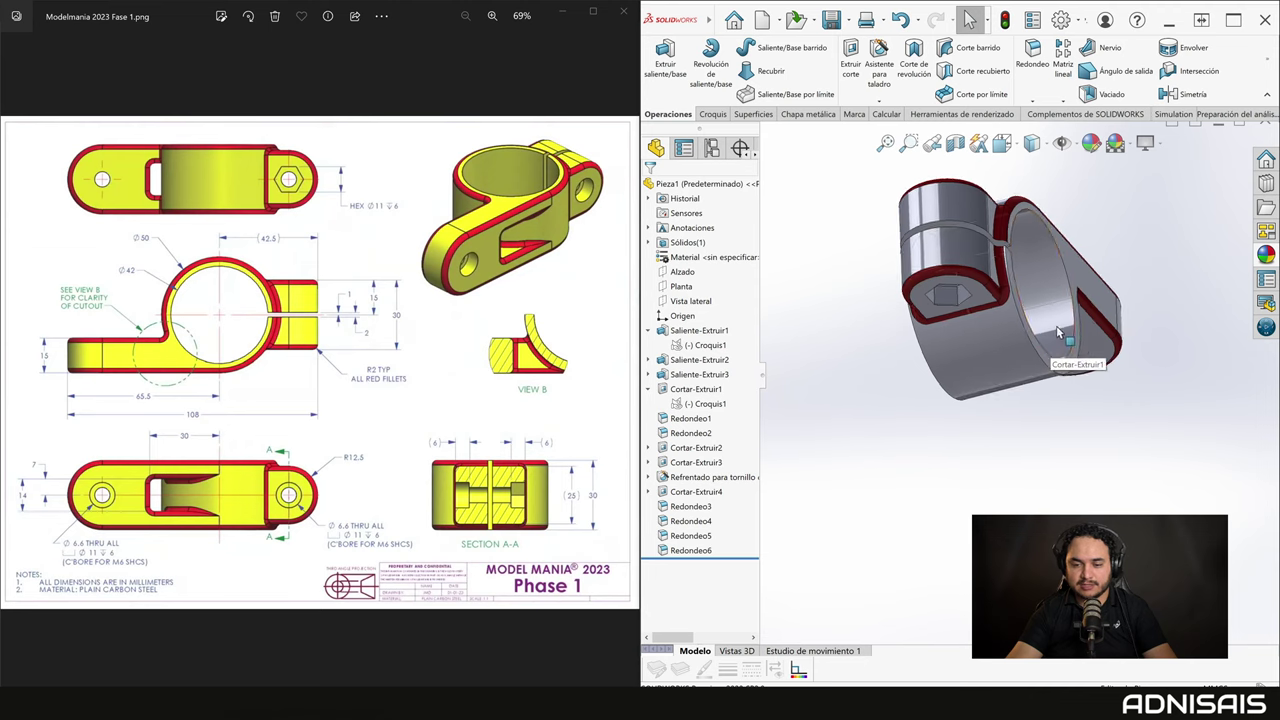
{"action": "key", "text": "Left"}
{"action": "key", "text": "Left"}
{"action": "key", "text": "Down"}
{"action": "key", "text": "Down"}
{"action": "key", "text": "Down"}
{"action": "key", "text": "Down"}
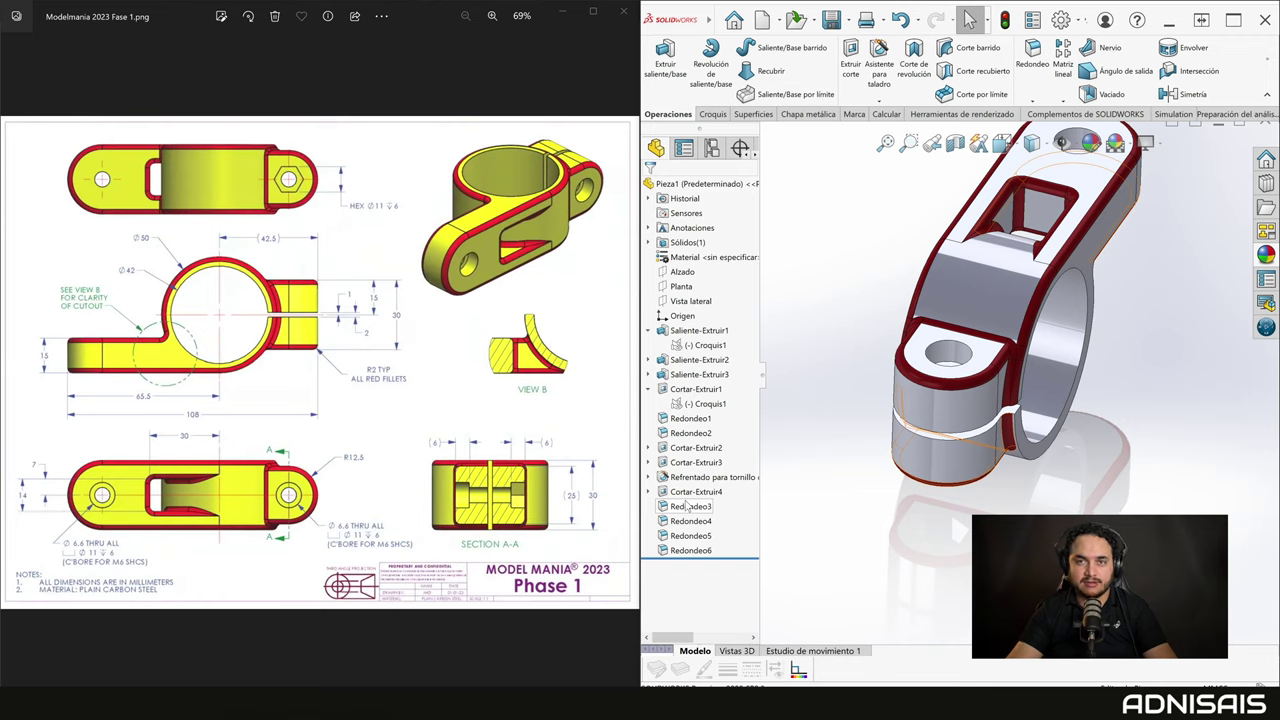
{"action": "key", "text": "Left"}
{"action": "key", "text": "Left"}
{"action": "key", "text": "Left"}
{"action": "key", "text": "Left"}
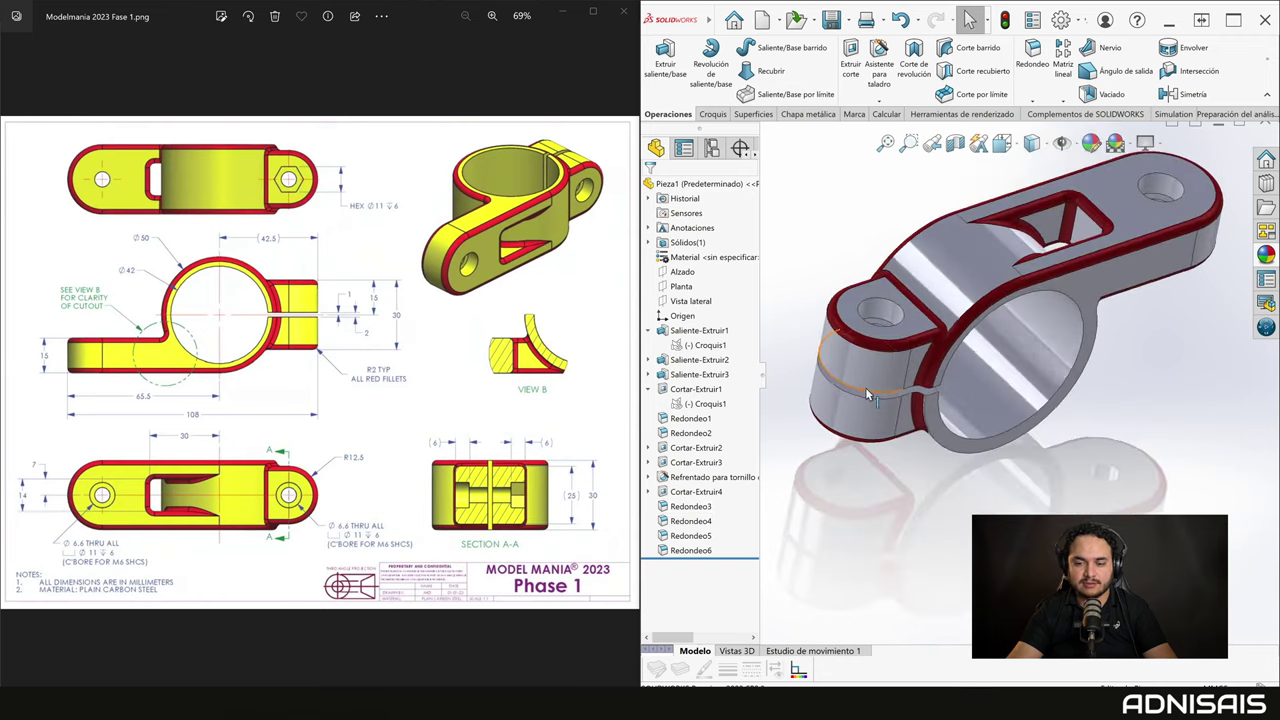
{"action": "key", "text": "Left"}
{"action": "left_click", "coordinate": [693, 506]}
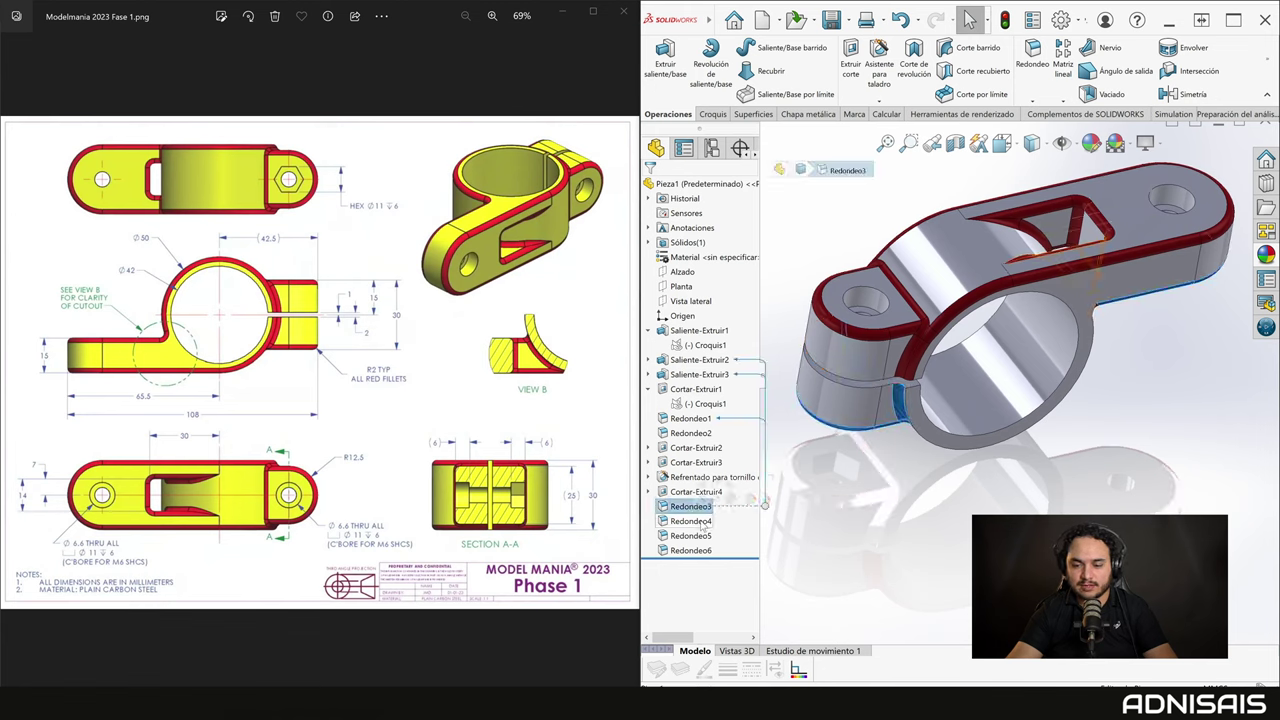
{"action": "key", "text": "Up"}
{"action": "key", "text": "Up"}
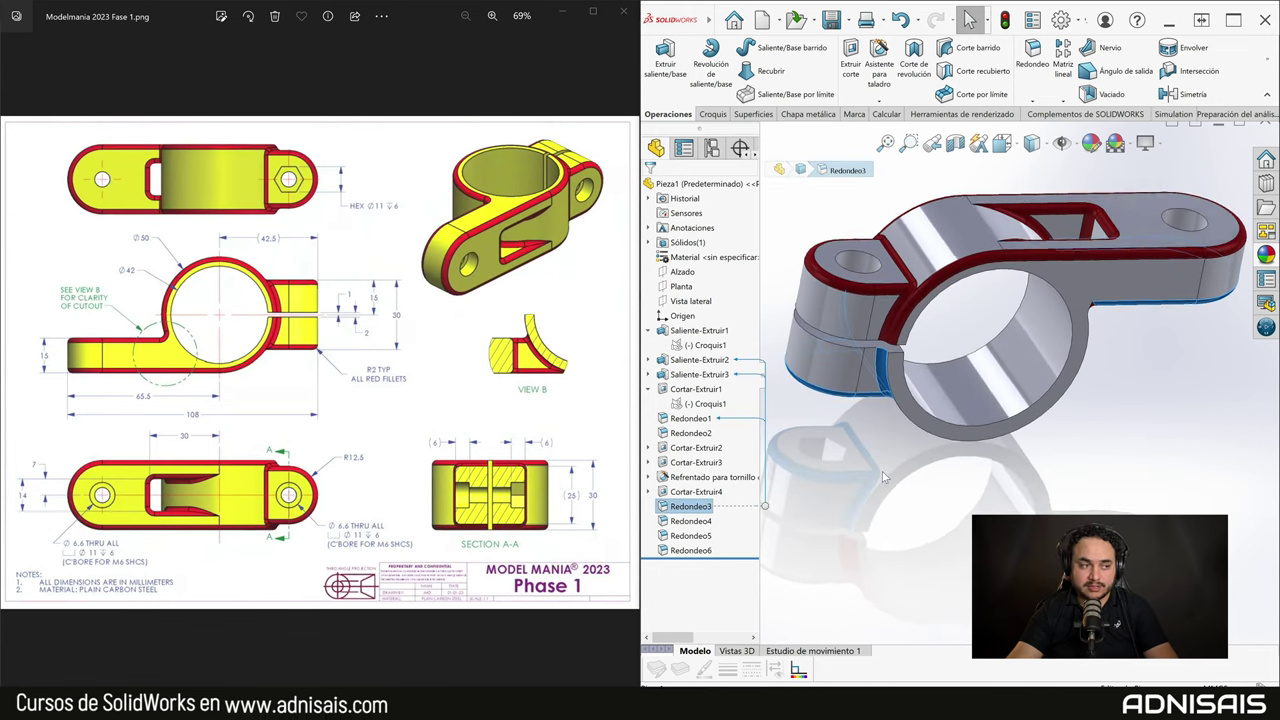
{"action": "key", "text": "Down"}
{"action": "key", "text": "Down"}
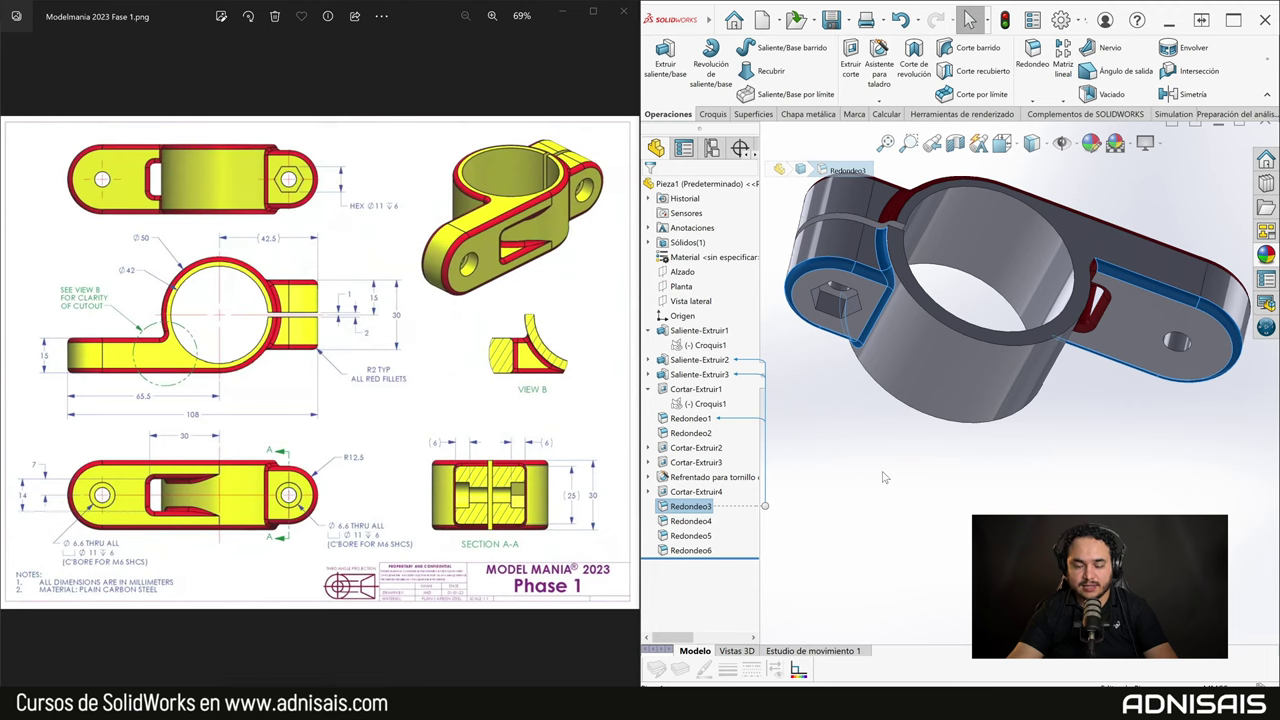
{"action": "key", "text": "Left"}
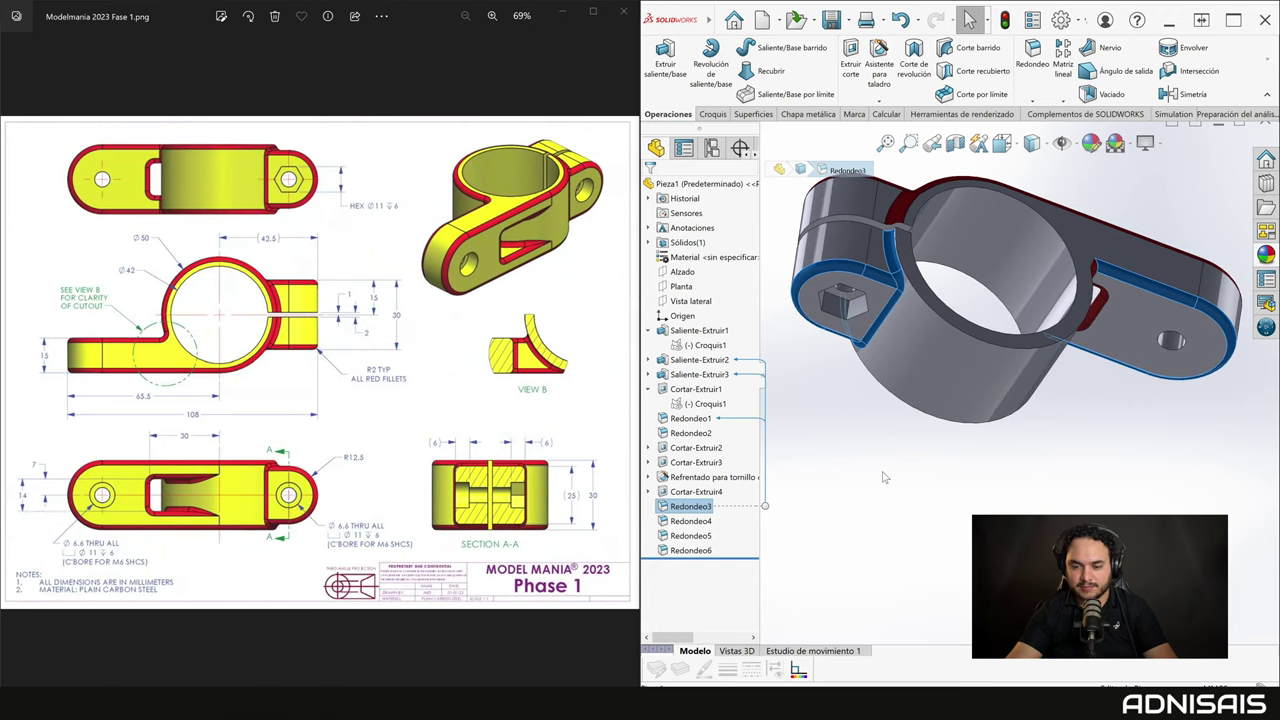
{"action": "key", "text": "Left"}
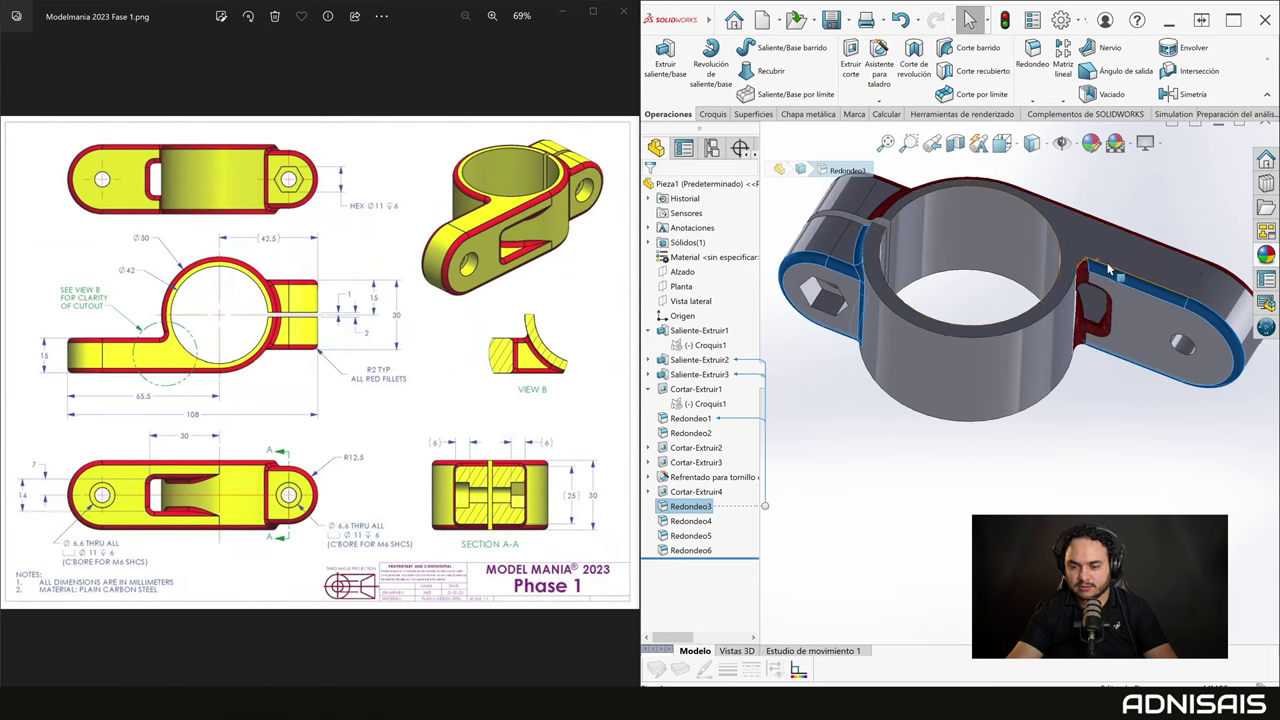
{"action": "scroll", "coordinate": [1120, 305], "scroll_direction": "down", "scroll_amount": 2}
{"action": "scroll", "coordinate": [1117, 297], "scroll_direction": "down", "scroll_amount": 2}
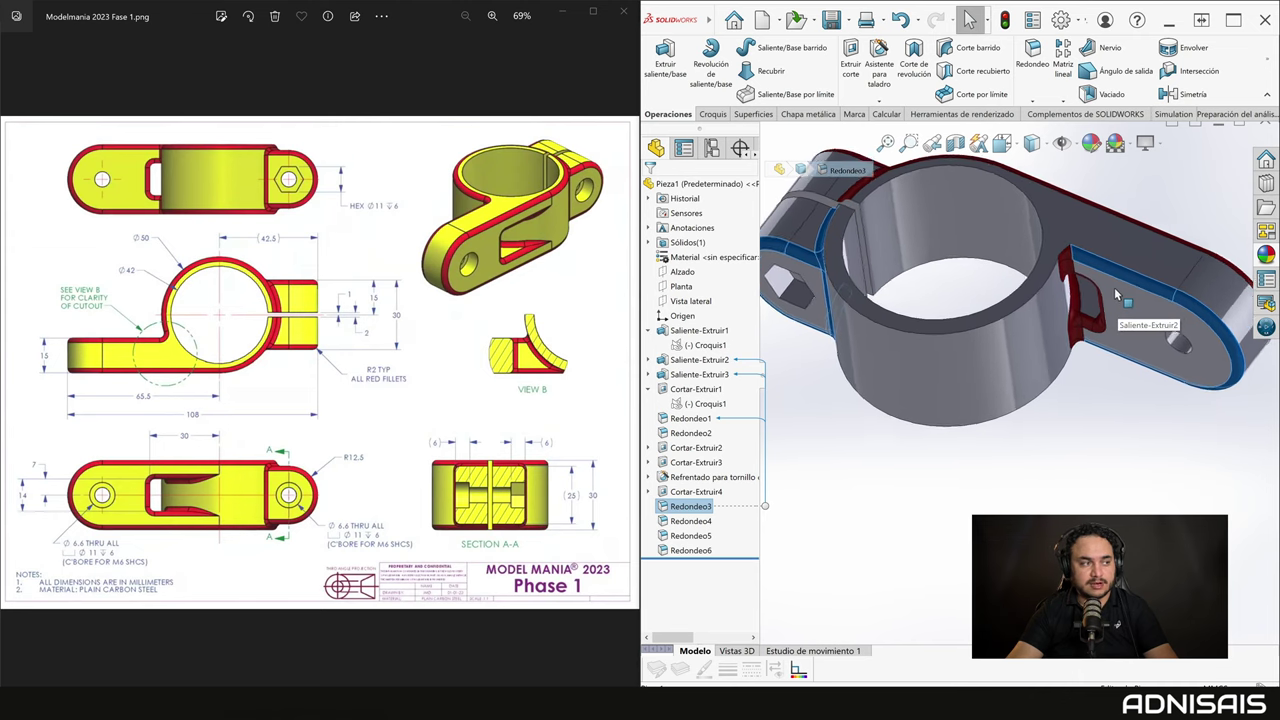
{"action": "scroll", "coordinate": [1114, 287], "scroll_direction": "down", "scroll_amount": 2}
{"action": "scroll", "coordinate": [1113, 275], "scroll_direction": "down", "scroll_amount": 2}
{"action": "scroll", "coordinate": [1080, 283], "scroll_direction": "down", "scroll_amount": 2}
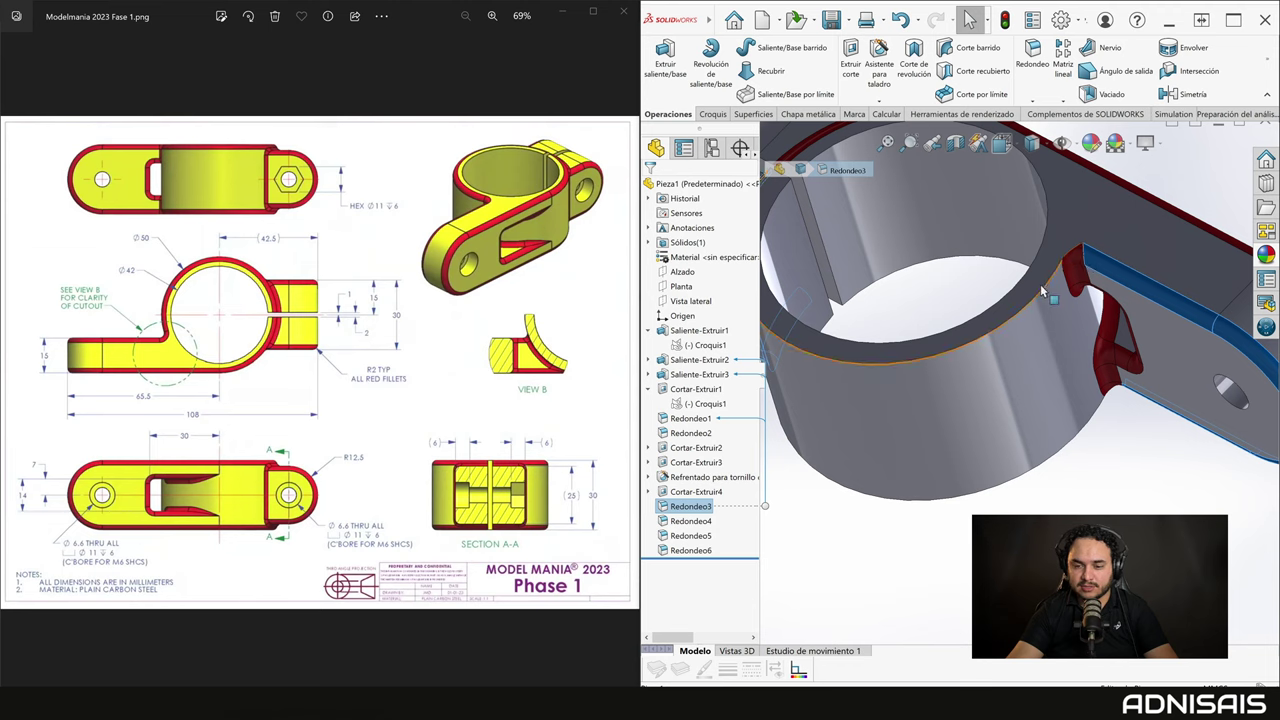
{"action": "left_click", "coordinate": [1026, 305]}
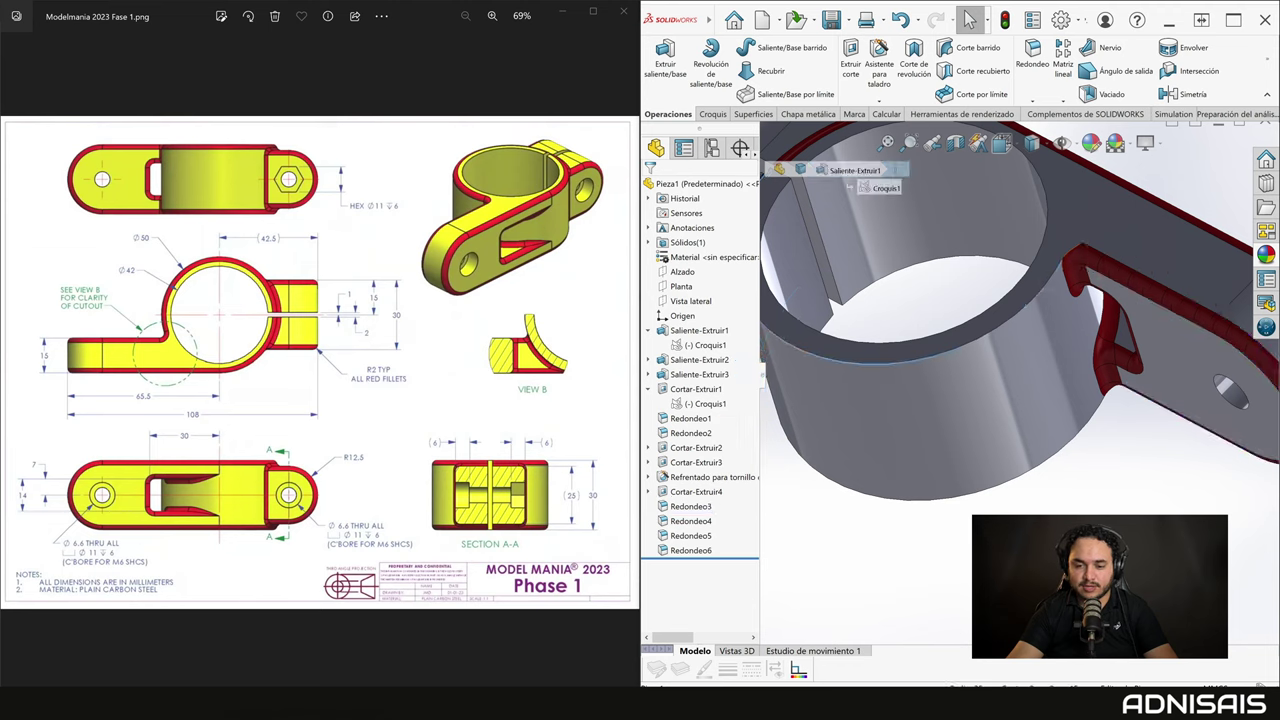
{"action": "scroll", "coordinate": [1095, 440], "scroll_direction": "up", "scroll_amount": 3}
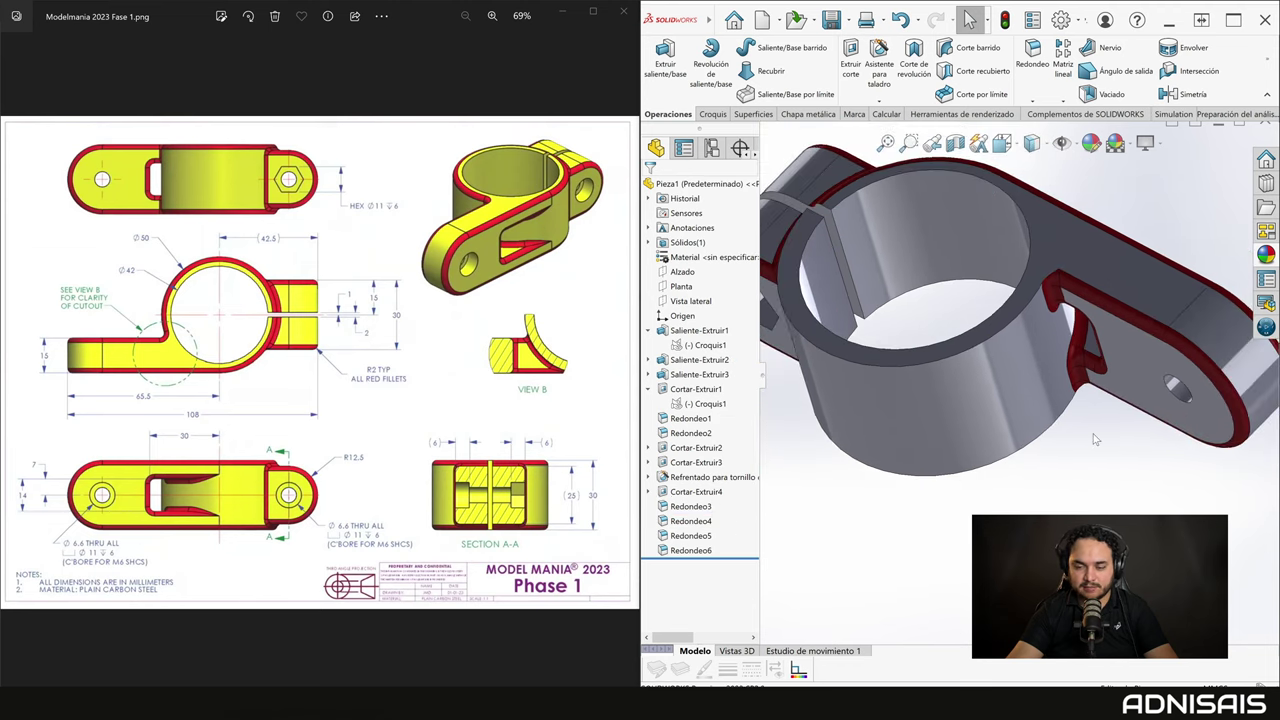
{"action": "scroll", "coordinate": [790, 360], "scroll_direction": "up", "scroll_amount": 2}
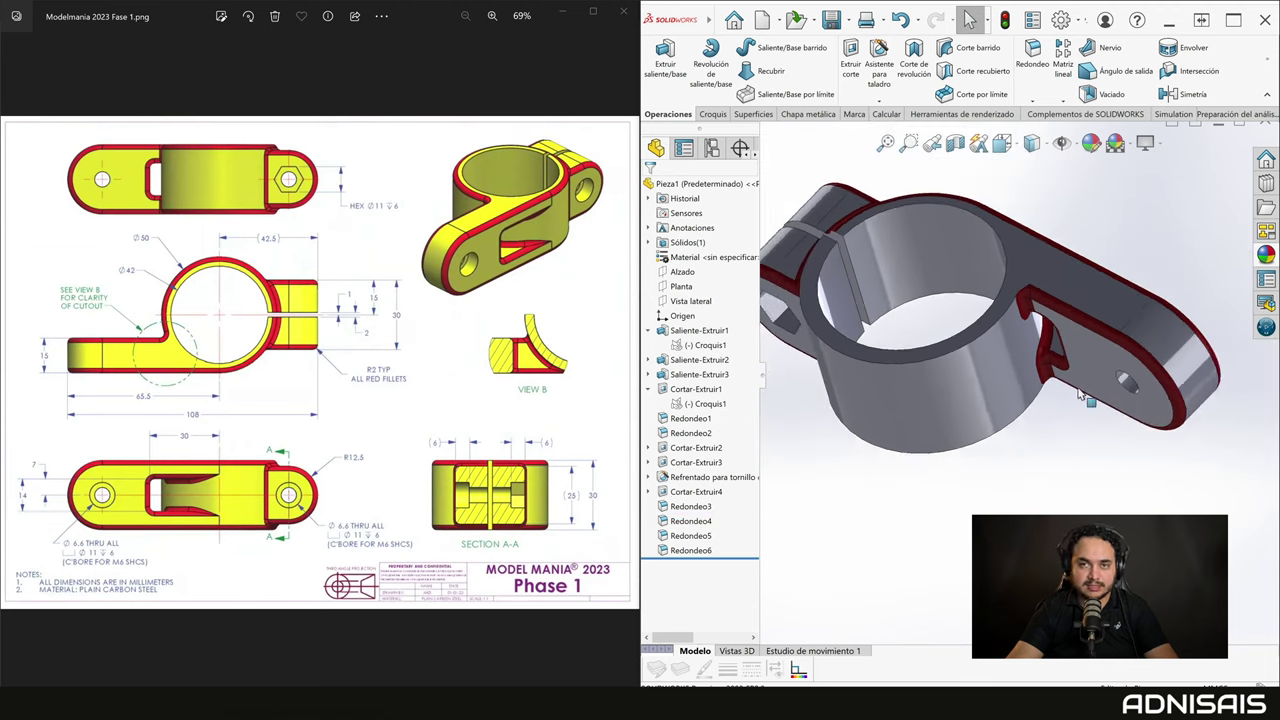
{"action": "left_click", "coordinate": [690, 506]}
{"action": "middle_click_drag", "start_coordinate": [912, 500], "coordinate": [1017, 396]}
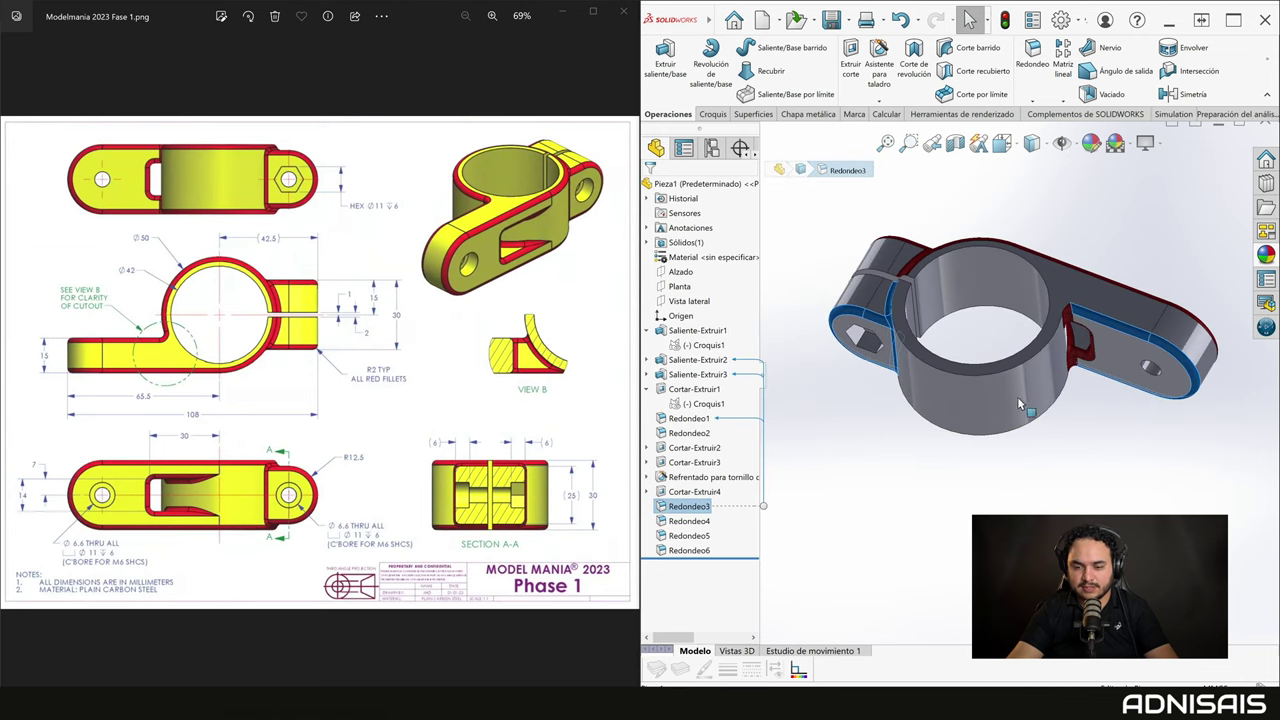
Inspect the edges rounded by Redondeo4, Redondeo5 and Redondeo6.
{"action": "left_click", "coordinate": [689, 521]}
{"action": "mouse_move", "coordinate": [880, 500]}
{"action": "middle_mouse_down"}
{"action": "mouse_move", "coordinate": [975, 485]}
{"action": "mouse_move", "coordinate": [947, 486]}
{"action": "middle_mouse_up"}
{"action": "left_click", "coordinate": [689, 535]}
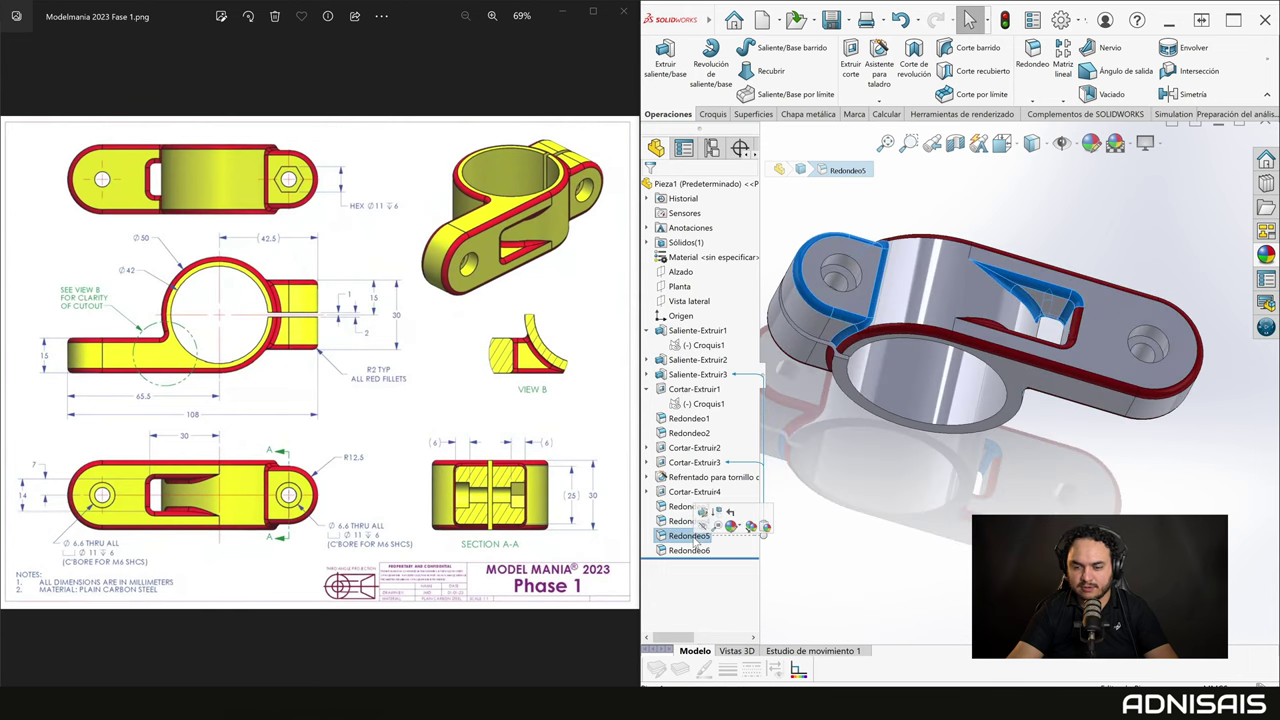
{"action": "left_click", "coordinate": [688, 550]}
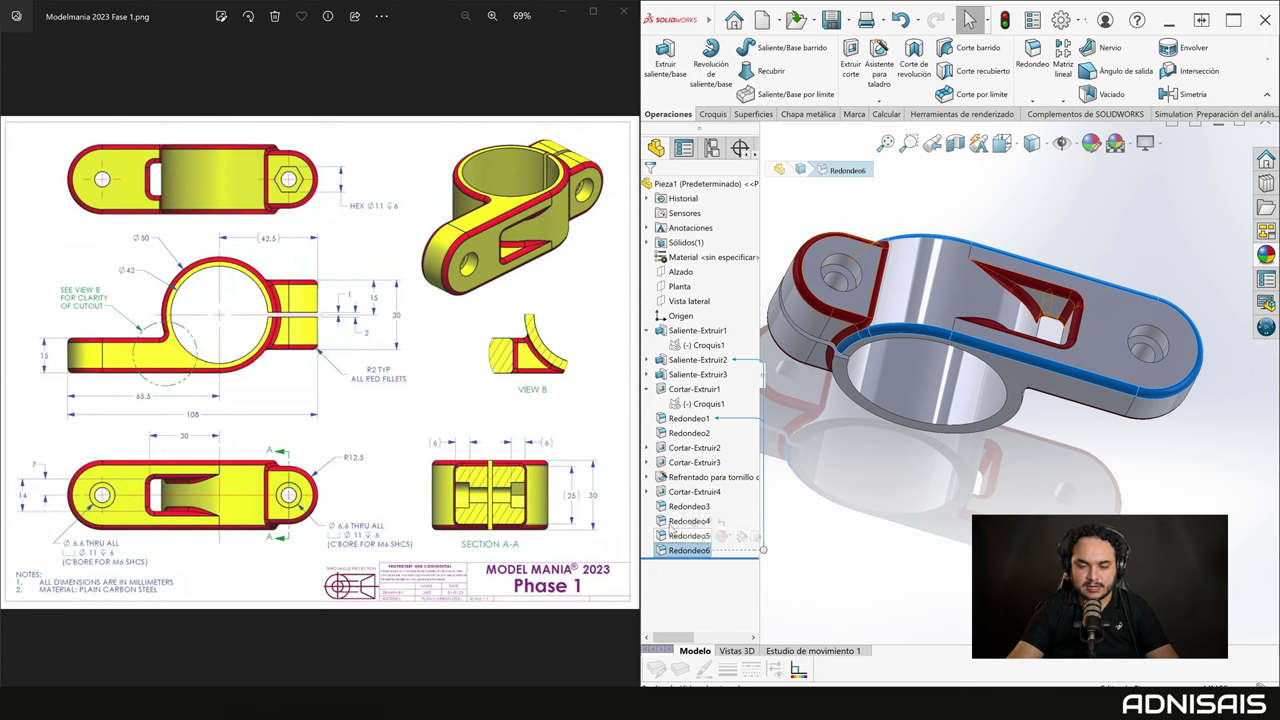
{"action": "left_click", "coordinate": [672, 521]}
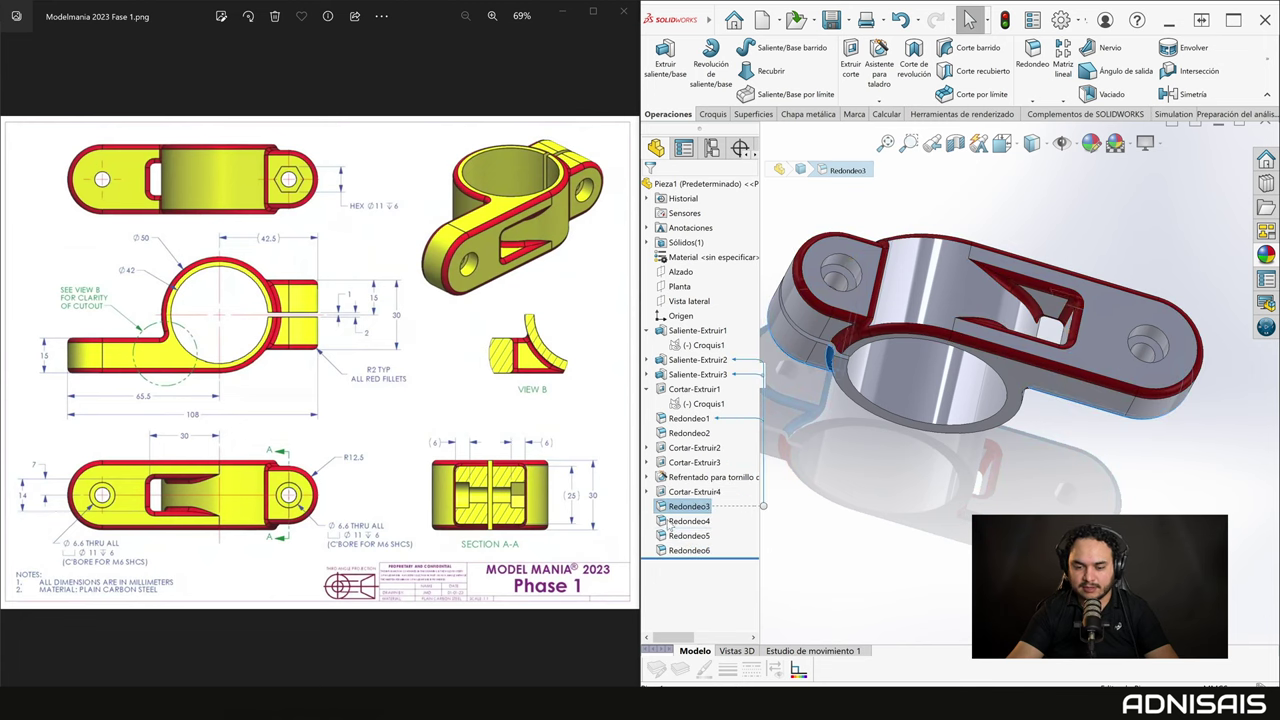
Move Redondeo6 earlier in the feature history, triggering a fillet rebuild error.
{"action": "left_click", "coordinate": [672, 552]}
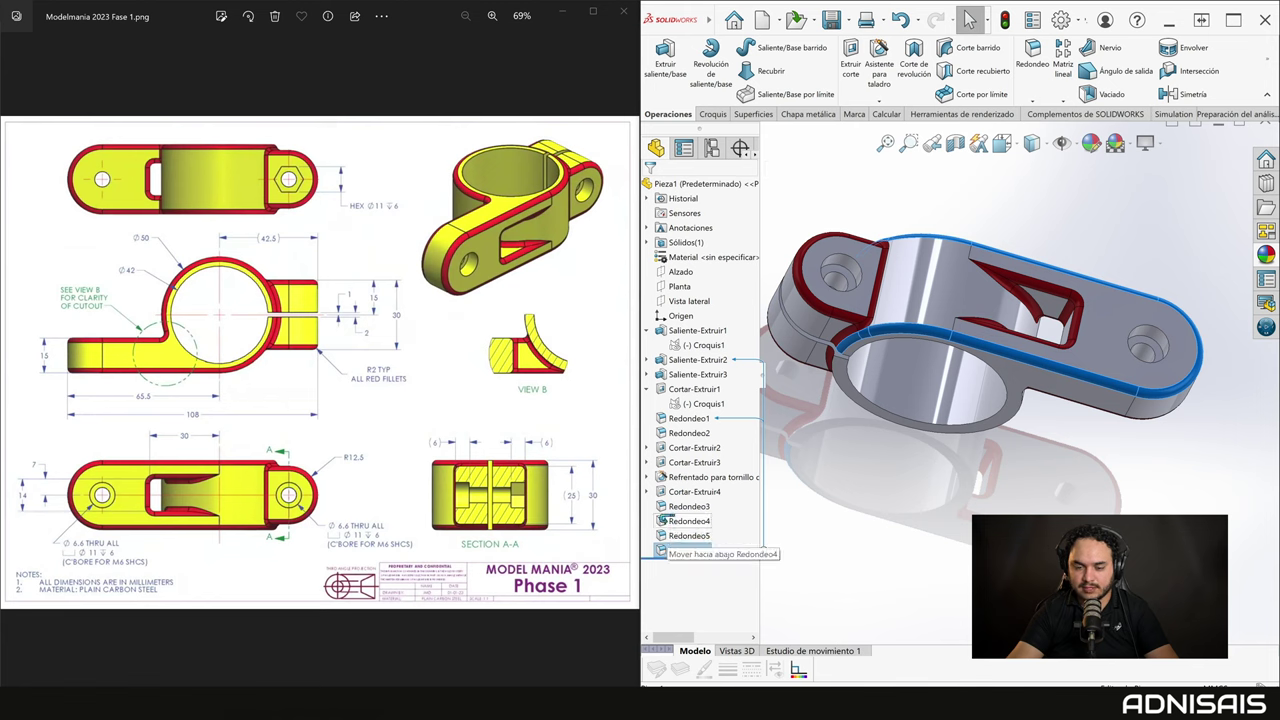
{"action": "left_click", "coordinate": [680, 521]}
{"action": "left_click", "coordinate": [694, 498]}
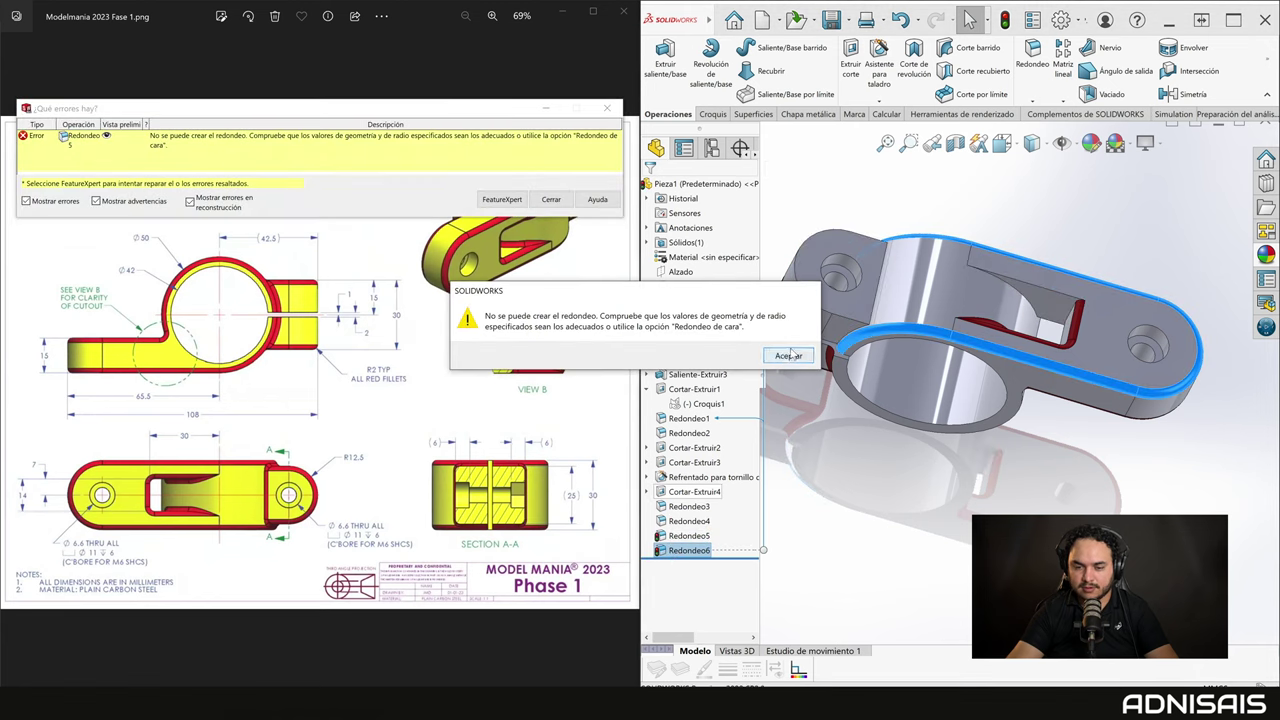
Clear the rebuild errors, try reordering Redondeo4, then undo the change.
{"action": "left_click", "coordinate": [789, 355]}
{"action": "left_click", "coordinate": [551, 199]}
{"action": "mouse_move", "coordinate": [832, 425]}
{"action": "middle_mouse_down"}
{"action": "mouse_move", "coordinate": [860, 488]}
{"action": "mouse_move", "coordinate": [850, 430]}
{"action": "middle_mouse_up"}
{"action": "left_click", "coordinate": [675, 536]}
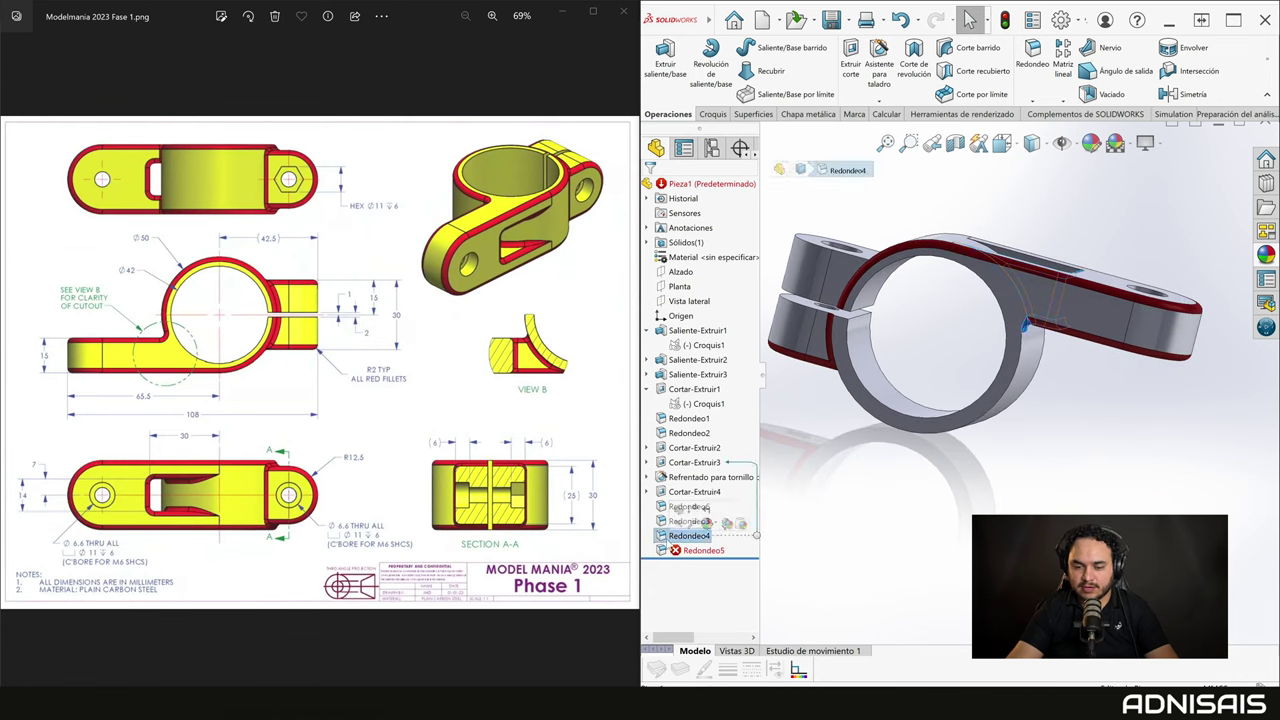
{"action": "left_click_drag", "start_coordinate": [705, 522], "coordinate": [700, 521]}
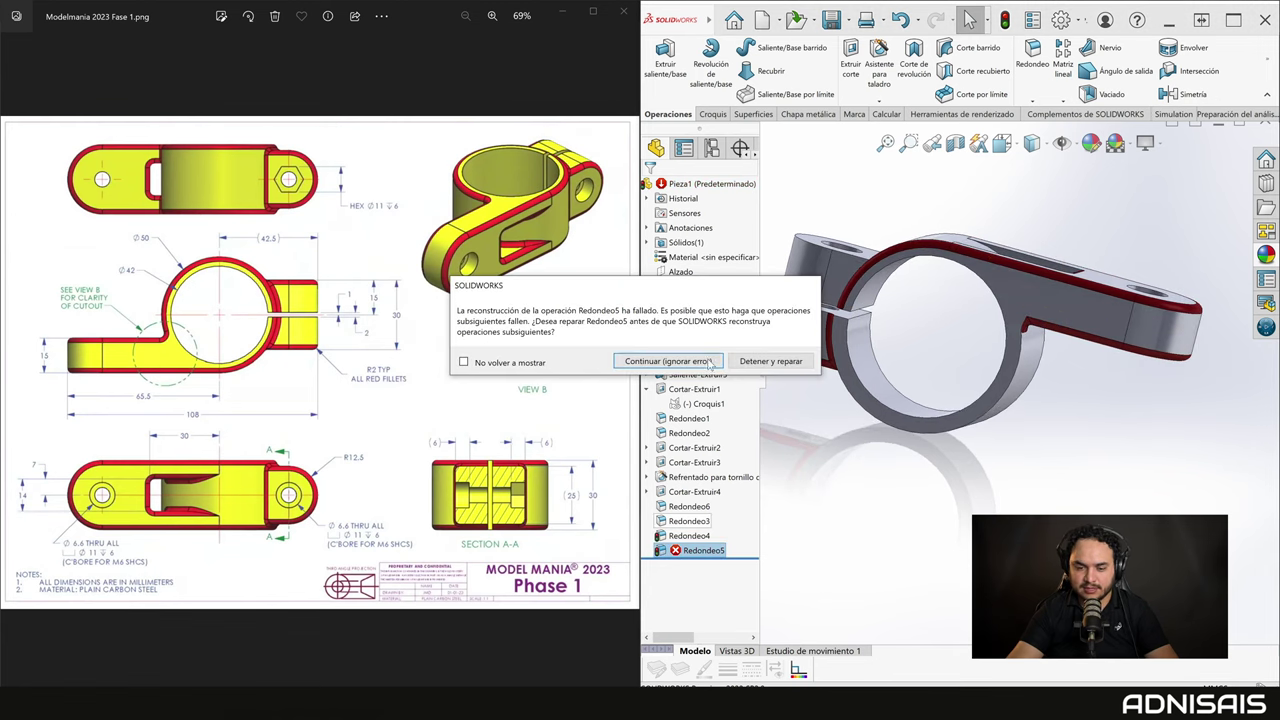
{"action": "left_click", "coordinate": [707, 363]}
{"action": "left_click", "coordinate": [810, 356]}
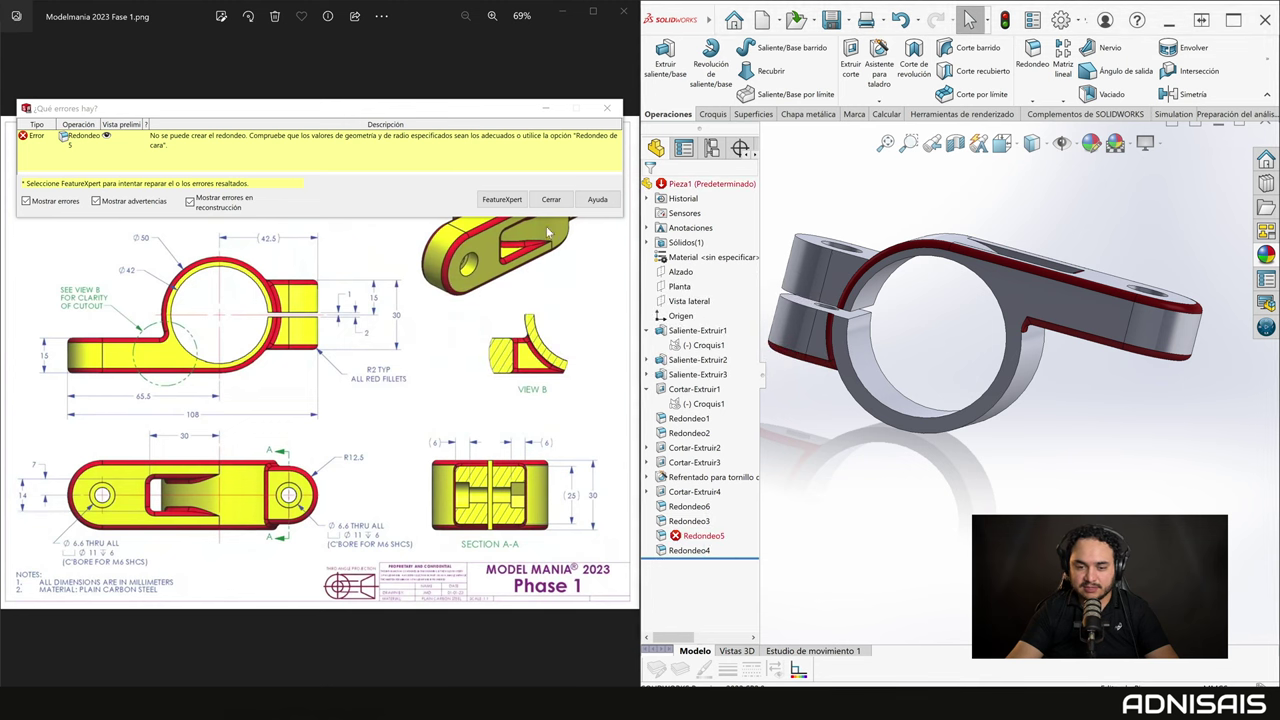
{"action": "key", "text": "ctrl+z"}
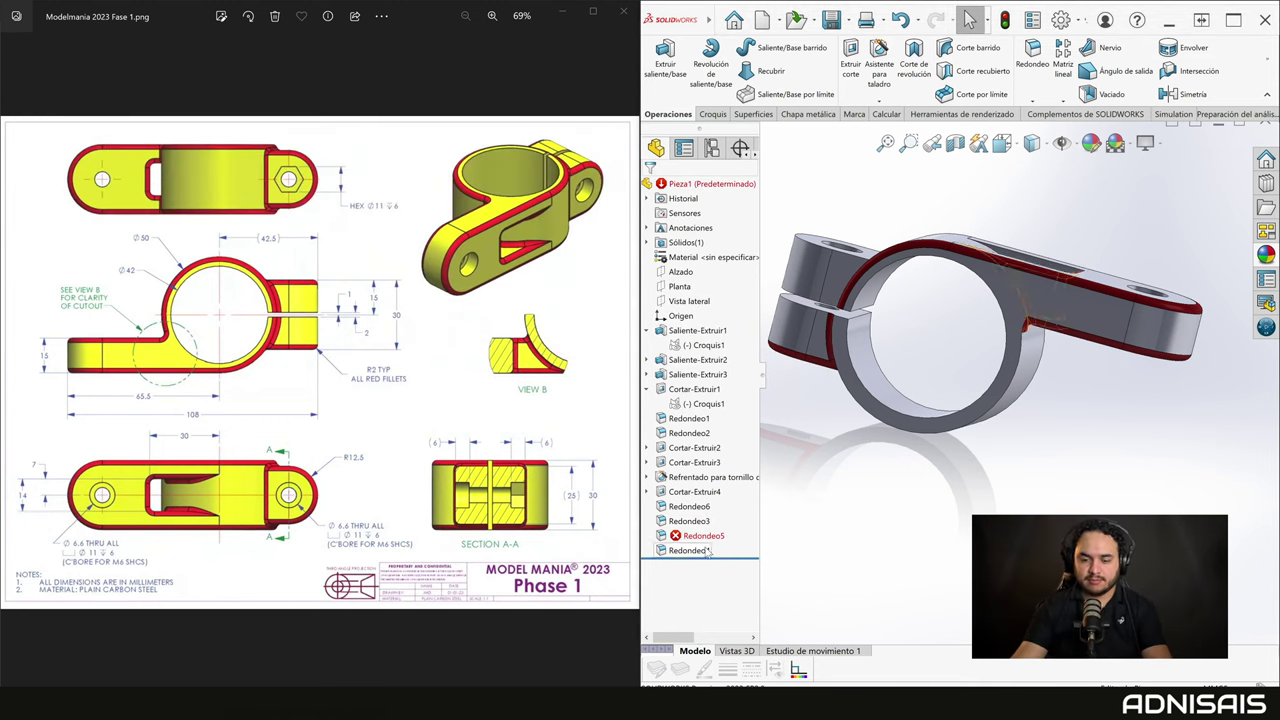
Move Redondeo5 higher in the feature history and dismiss the resulting fillet errors.
{"action": "left_click", "coordinate": [690, 521]}
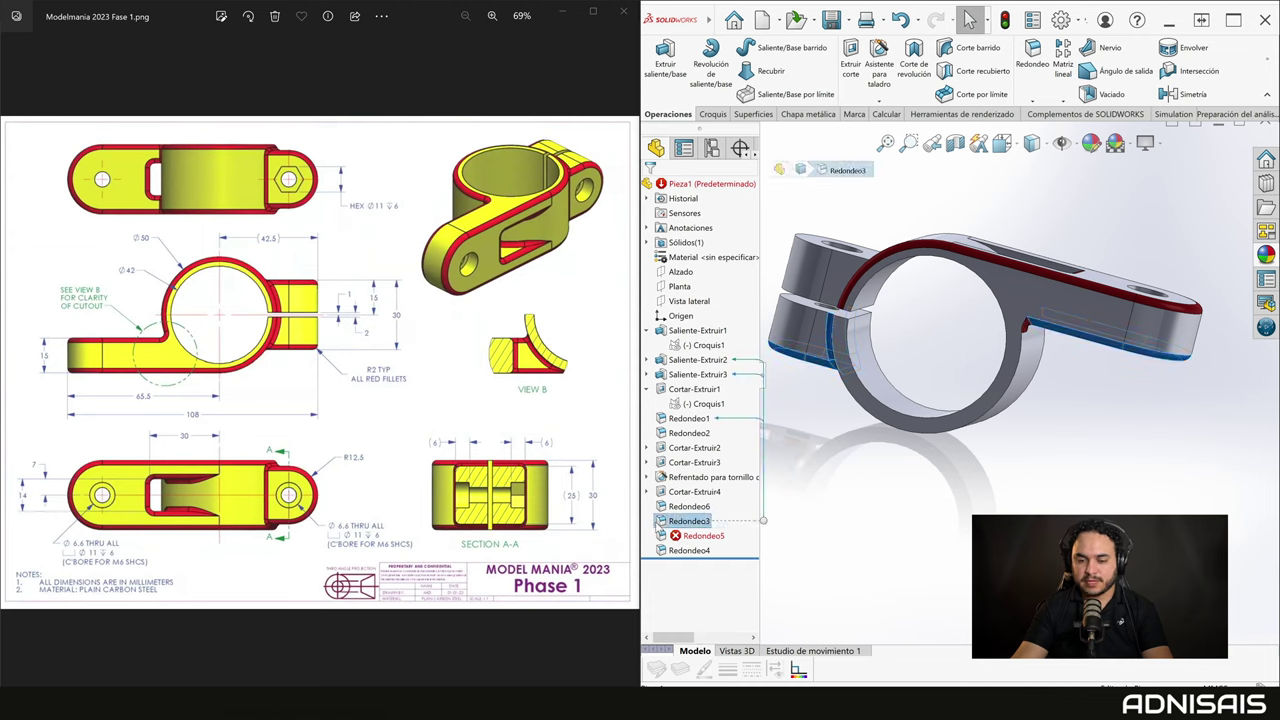
{"action": "left_click", "coordinate": [700, 536]}
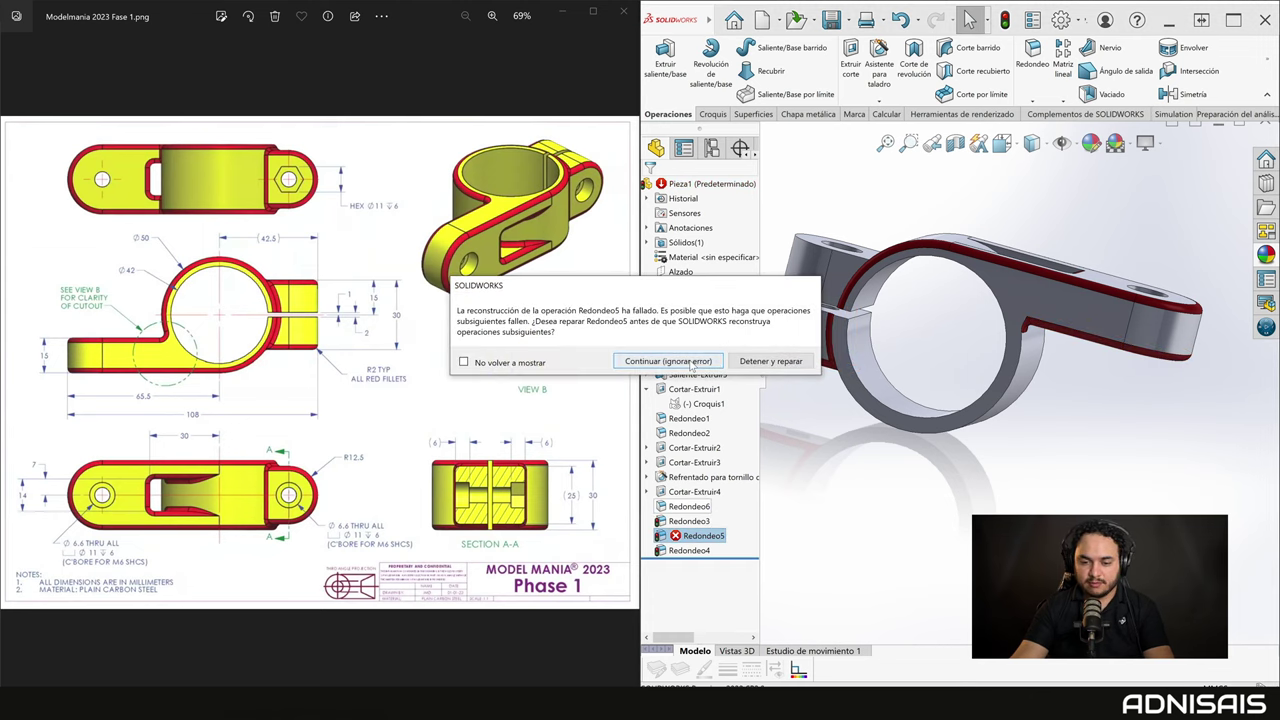
{"action": "left_click", "coordinate": [690, 362]}
{"action": "left_click", "coordinate": [789, 357]}
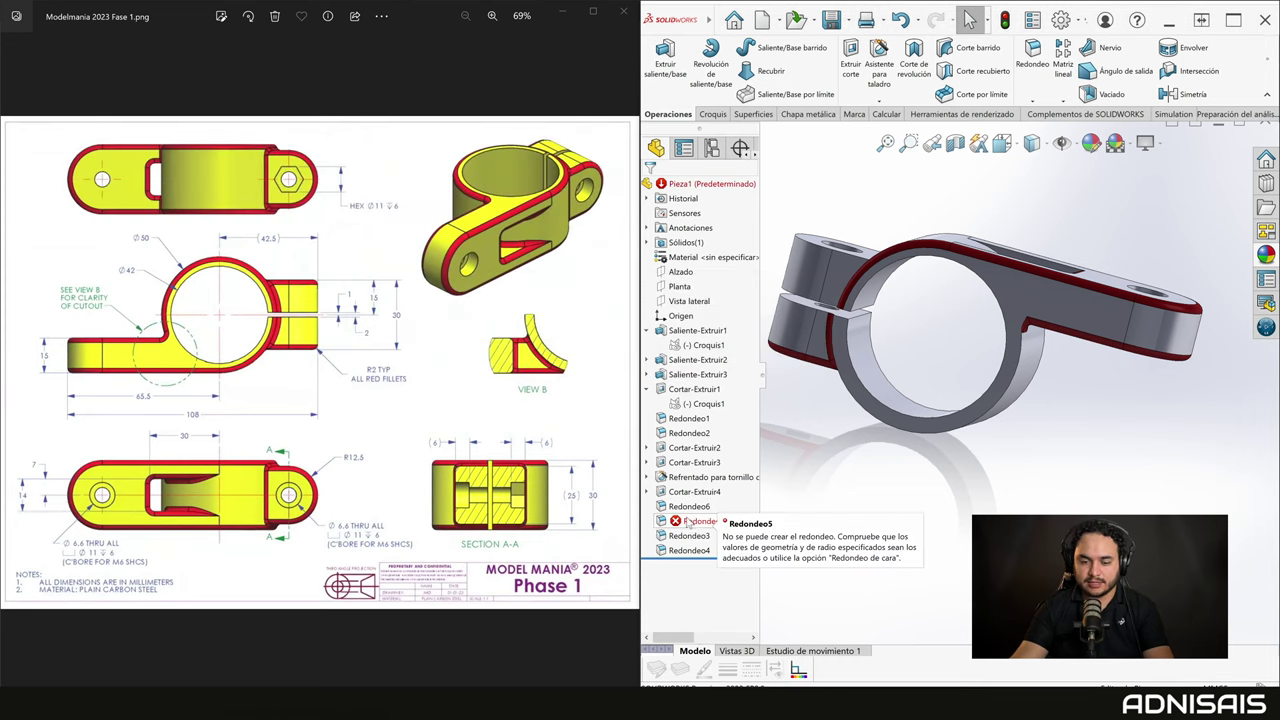
{"action": "left_click_drag", "start_coordinate": [697, 528], "coordinate": [677, 518]}
{"action": "left_click_drag", "start_coordinate": [677, 521], "coordinate": [677, 523]}
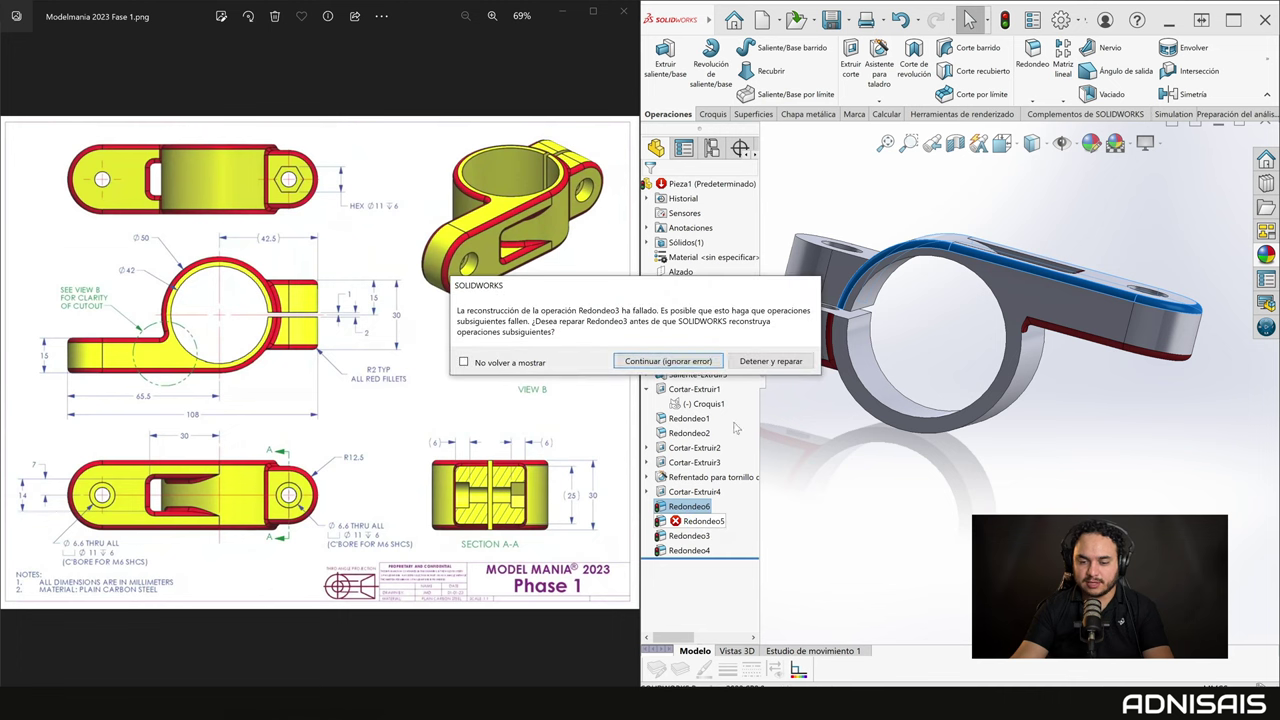
{"action": "left_click", "coordinate": [675, 362]}
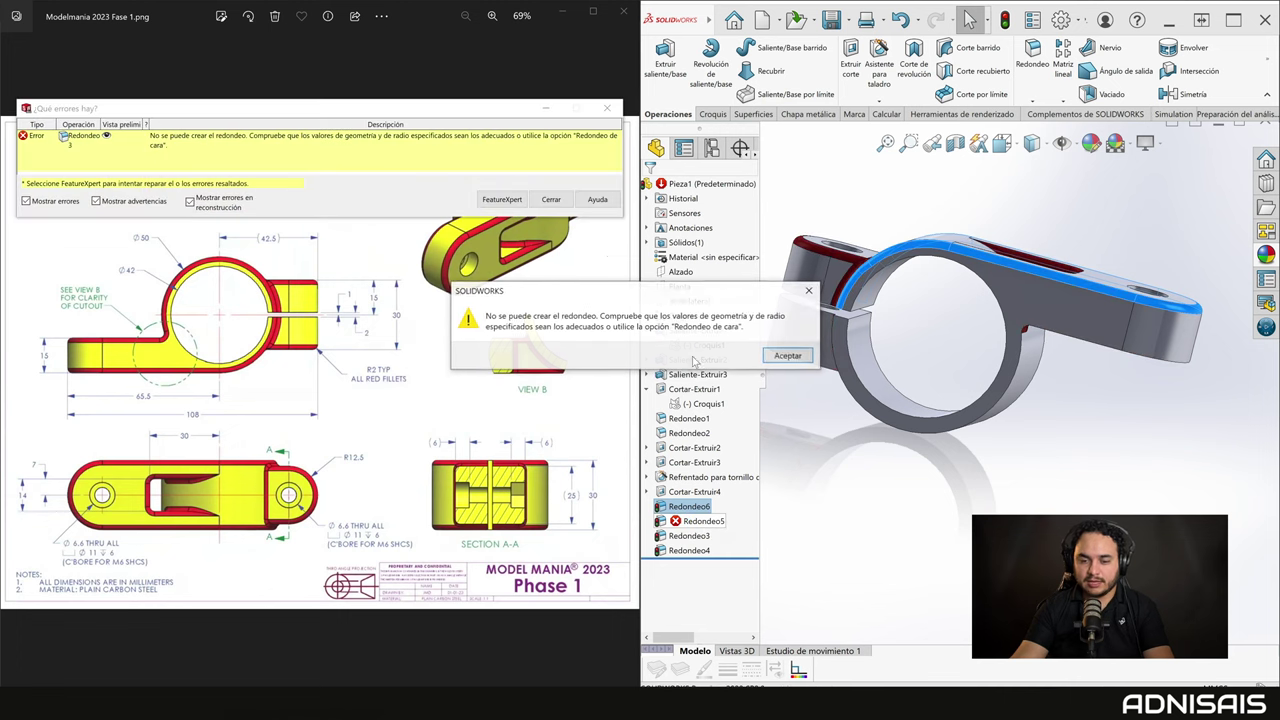
{"action": "left_click", "coordinate": [788, 355]}
{"action": "left_click", "coordinate": [551, 199]}
Delete fillets Redondeo3 through Redondeo6, confirming each deletion.
{"action": "left_click", "coordinate": [689, 506]}
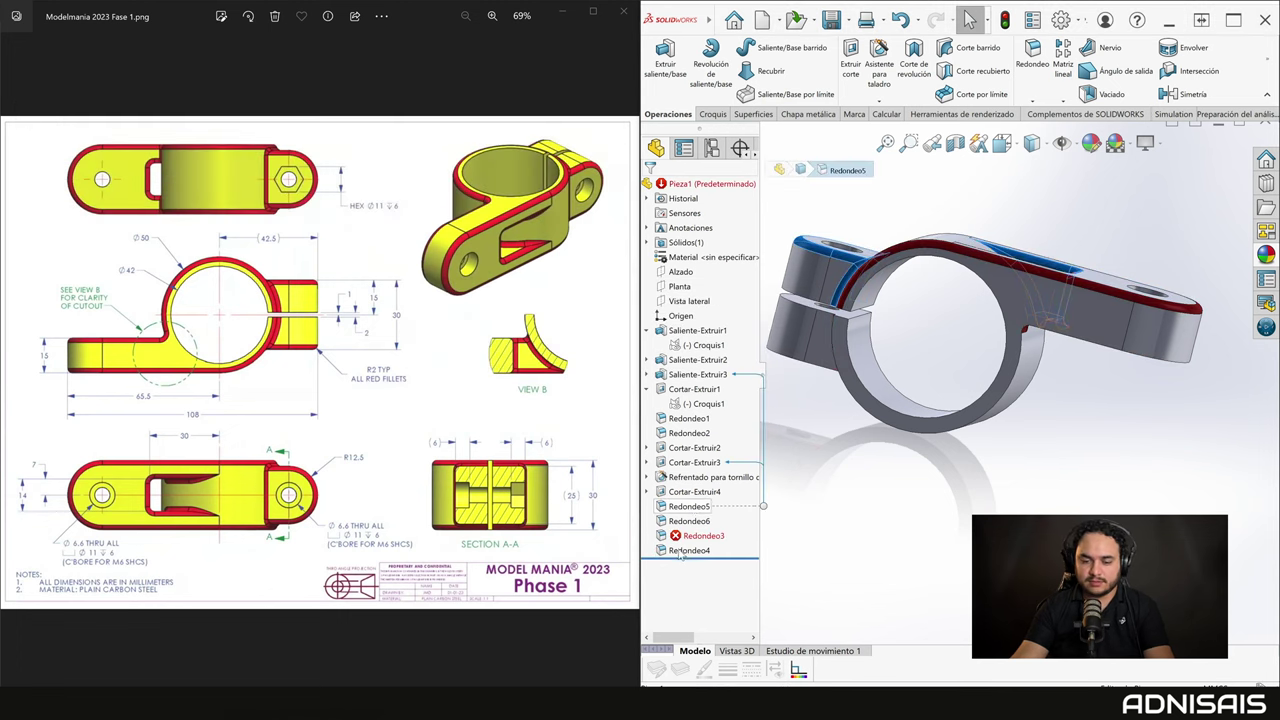
{"action": "left_click", "coordinate": [685, 550], "text": "shift"}
{"action": "key", "text": "Delete"}
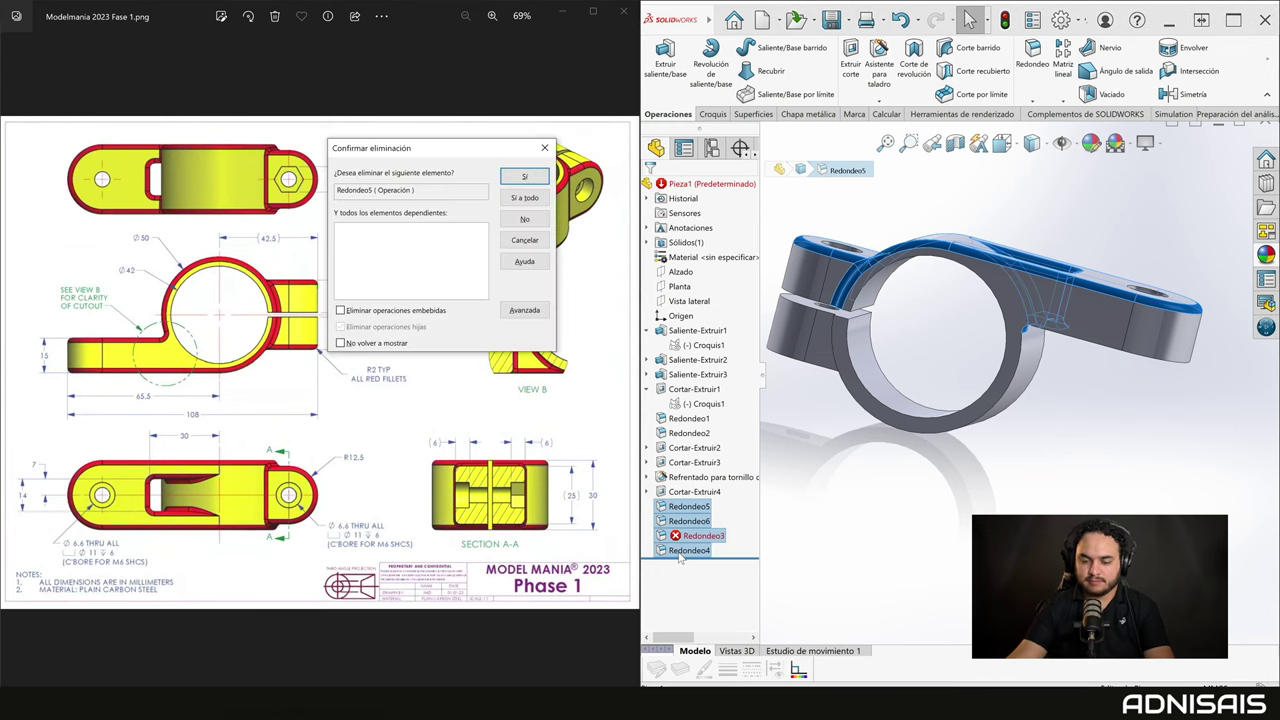
{"action": "key", "text": "Return"}
{"action": "key", "text": "Return"}
{"action": "key", "text": "Return"}
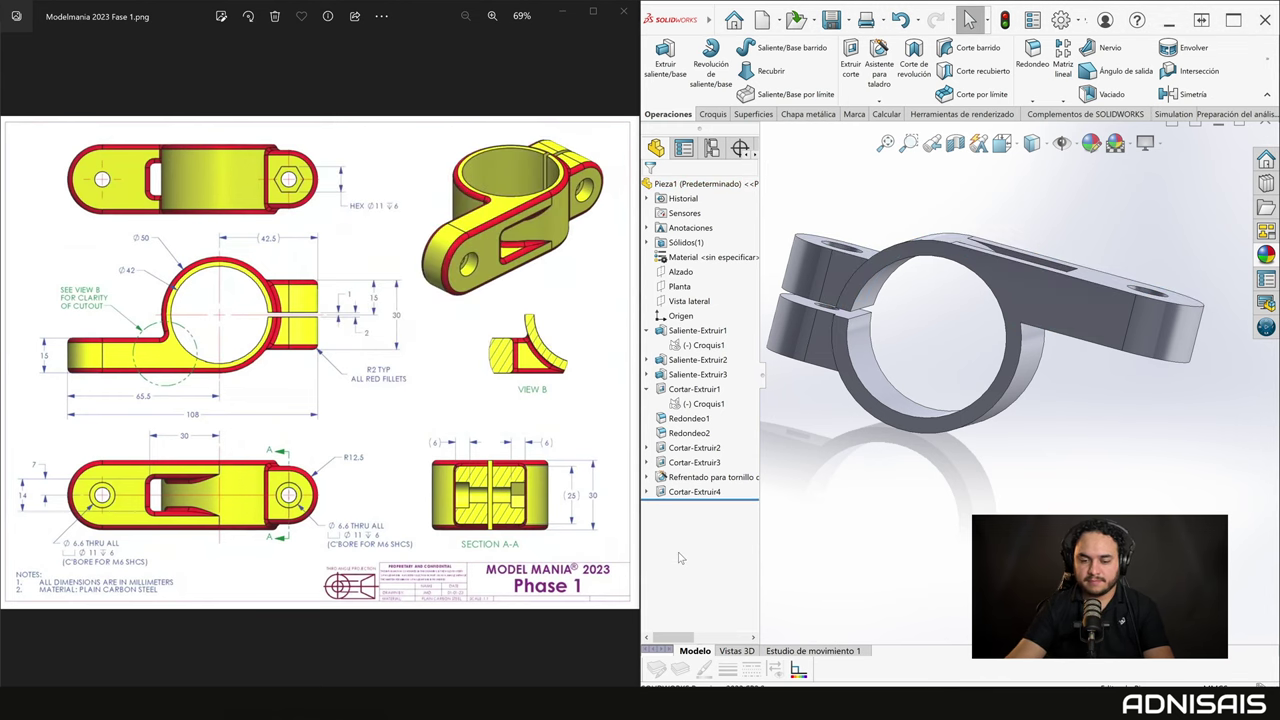
Create 2 mm fillet Redondeo7 on two top faces plus the upper and lower edge loops.
{"action": "left_click", "coordinate": [1033, 55]}
{"action": "middle_click_drag", "start_coordinate": [965, 230], "coordinate": [962, 283]}
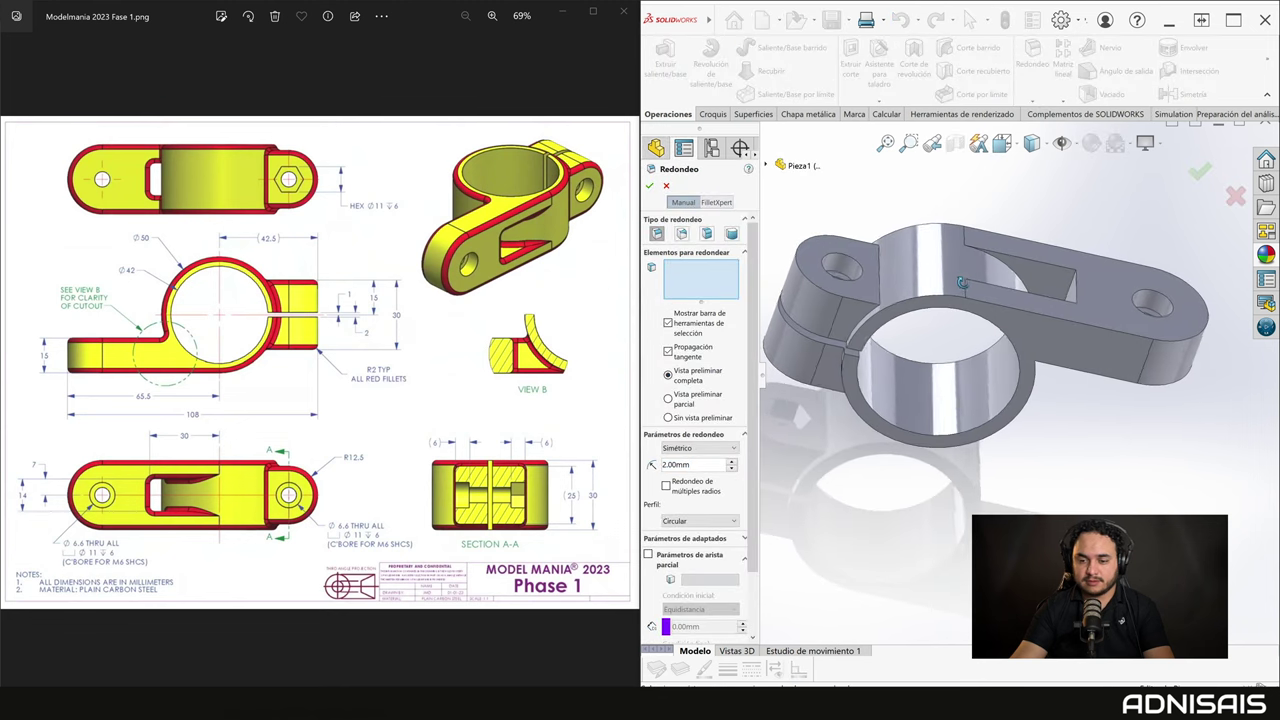
{"action": "left_click", "coordinate": [1044, 279]}
{"action": "middle_click_drag", "start_coordinate": [1044, 279], "coordinate": [1115, 403]}
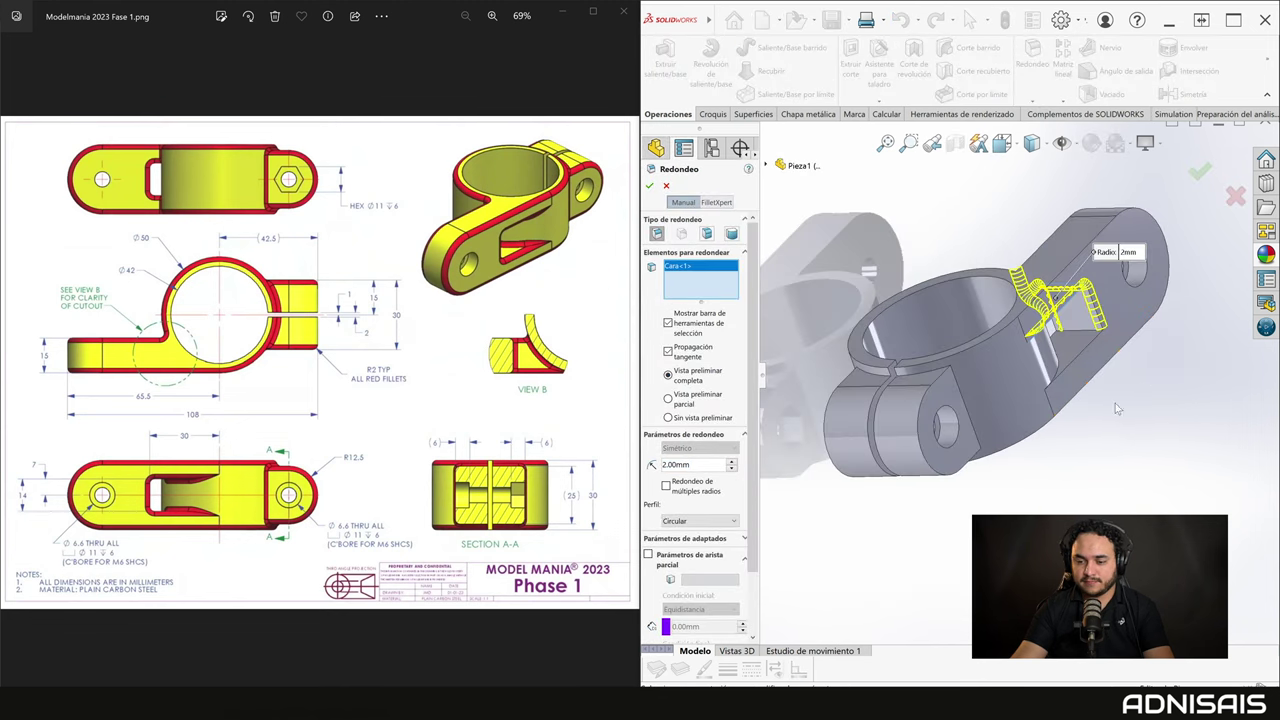
{"action": "left_click", "coordinate": [1068, 348]}
{"action": "middle_click_drag", "start_coordinate": [1068, 348], "coordinate": [1077, 319]}
{"action": "left_click", "coordinate": [1078, 319]}
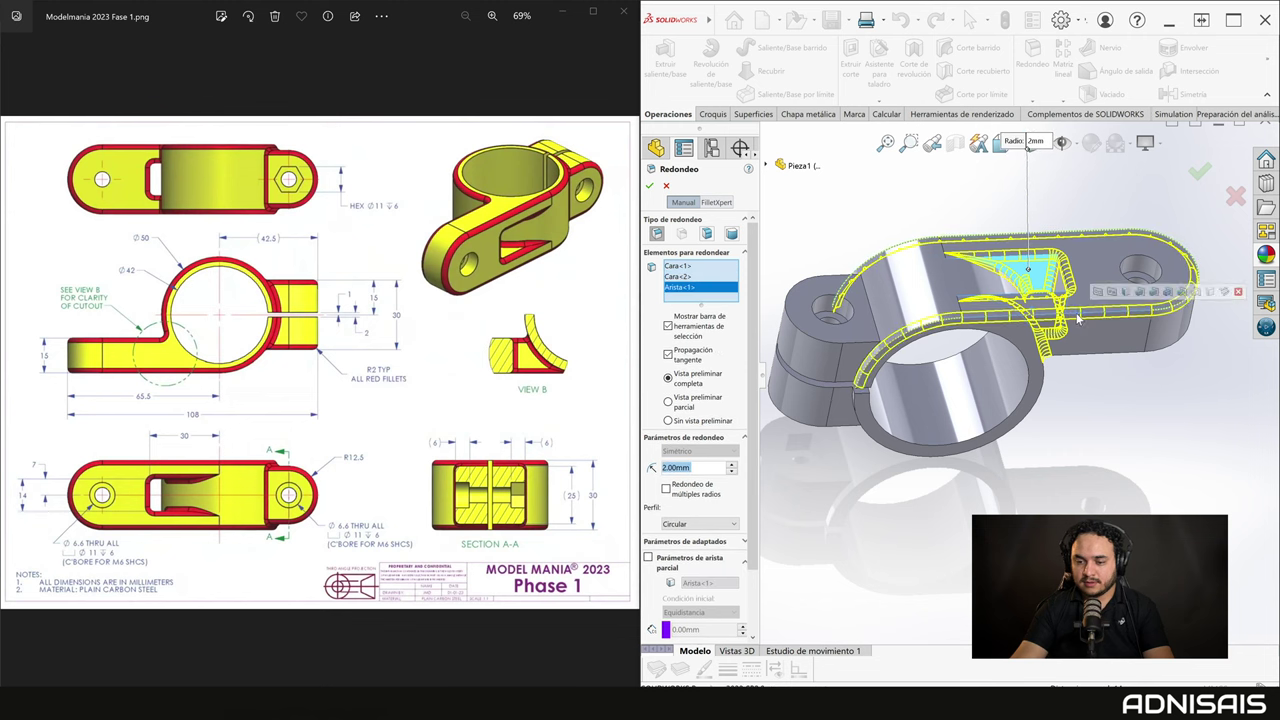
{"action": "left_click", "coordinate": [1105, 360]}
{"action": "key", "text": "Return"}
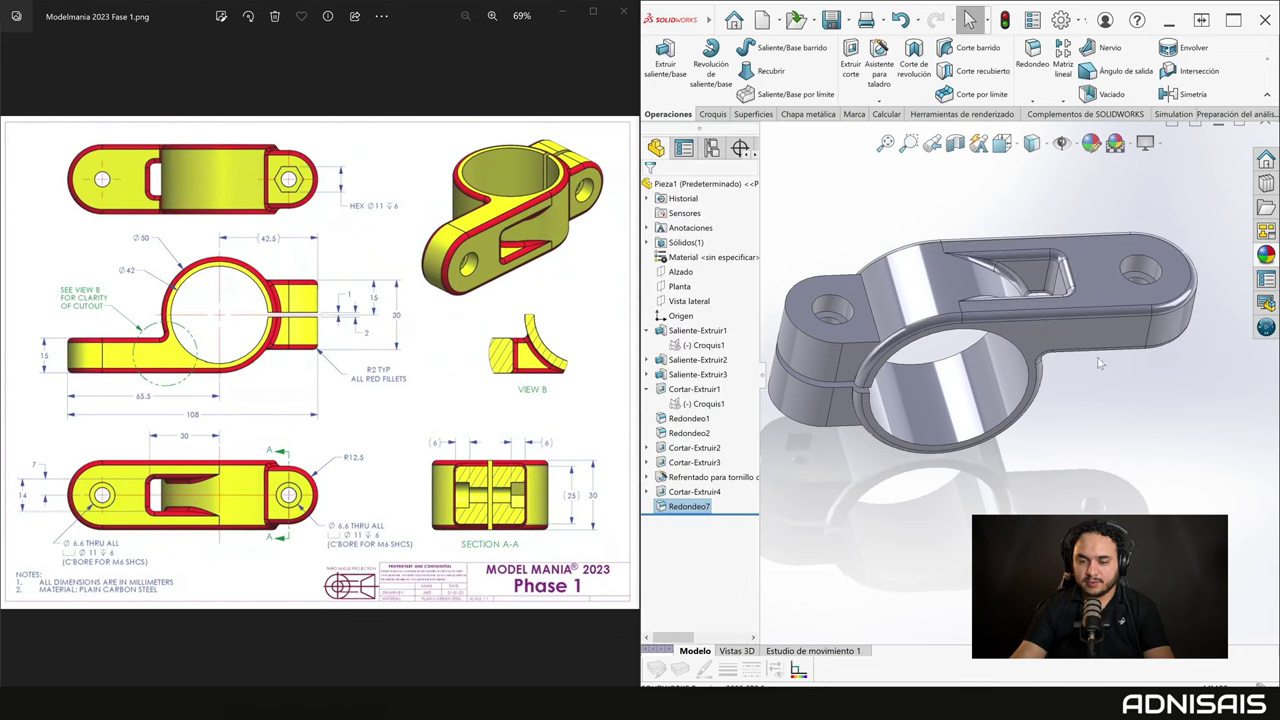
Create 2 mm fillet Redondeo8 on the edges beside the left boss and the hex-pocket edges.
{"action": "left_click", "coordinate": [1032, 55]}
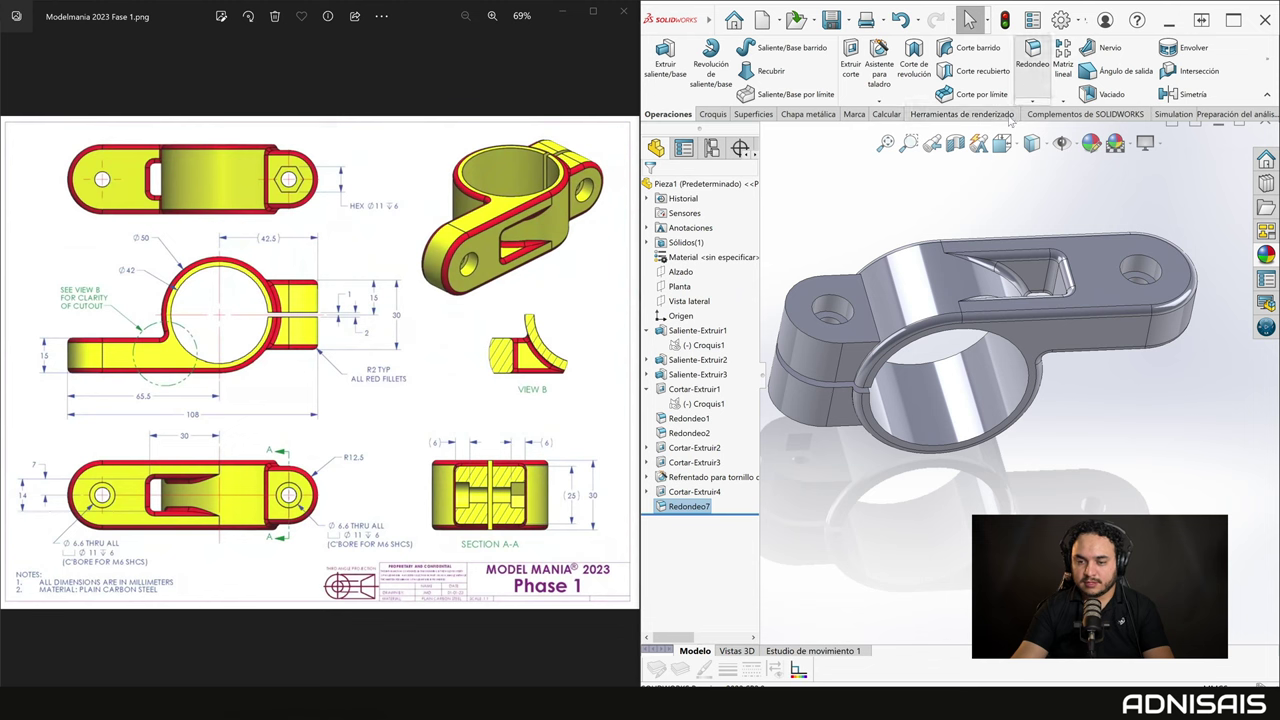
{"action": "left_click", "coordinate": [868, 322]}
{"action": "left_click", "coordinate": [874, 324]}
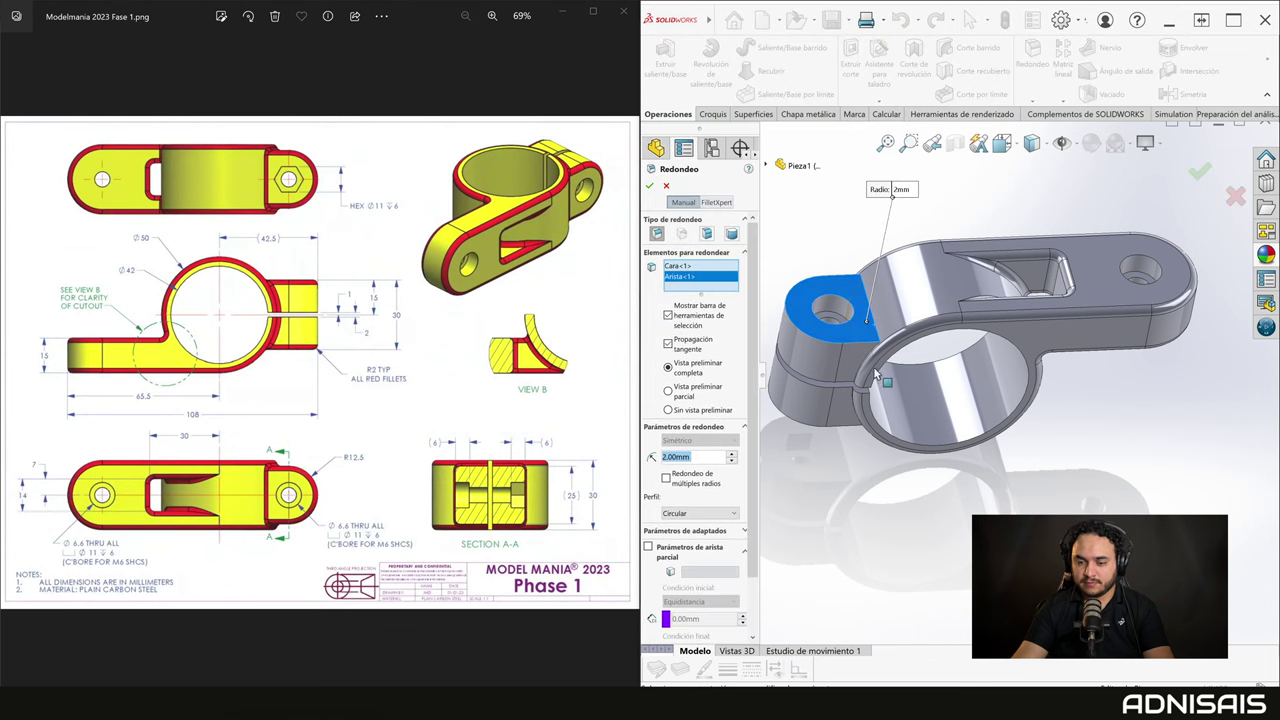
{"action": "left_click", "coordinate": [674, 396]}
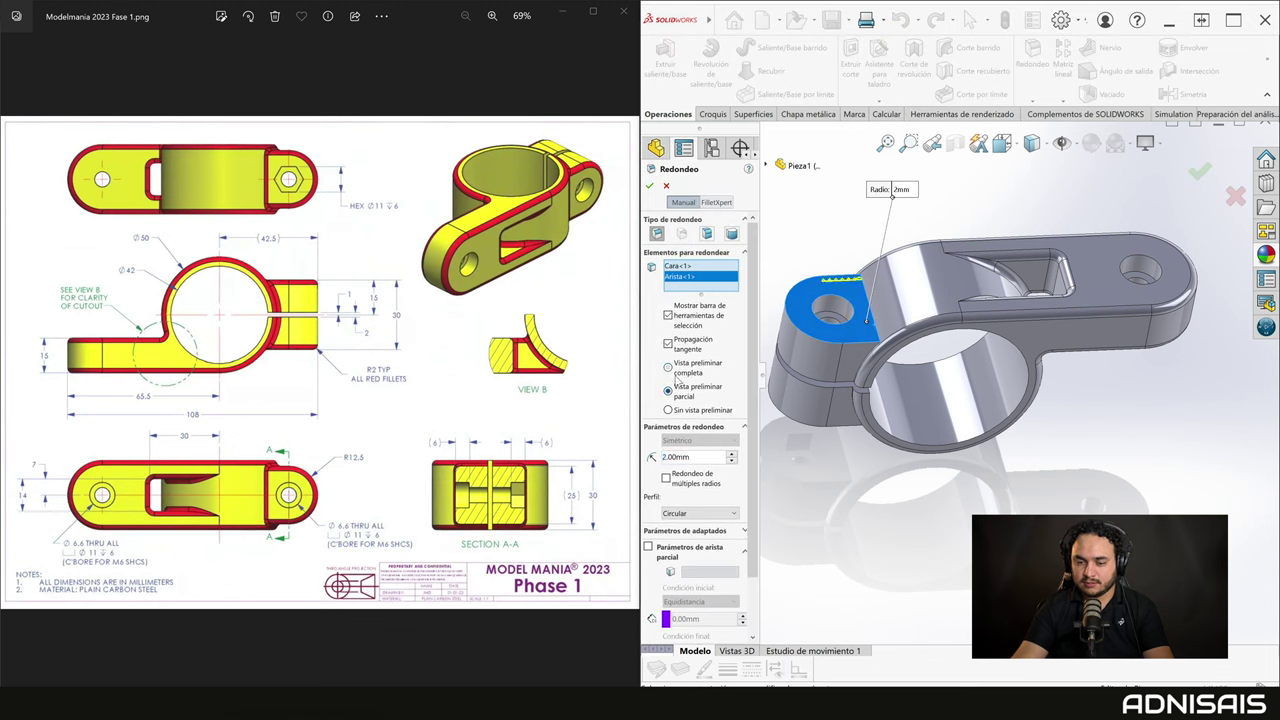
{"action": "left_click", "coordinate": [668, 367]}
{"action": "left_click", "coordinate": [805, 330]}
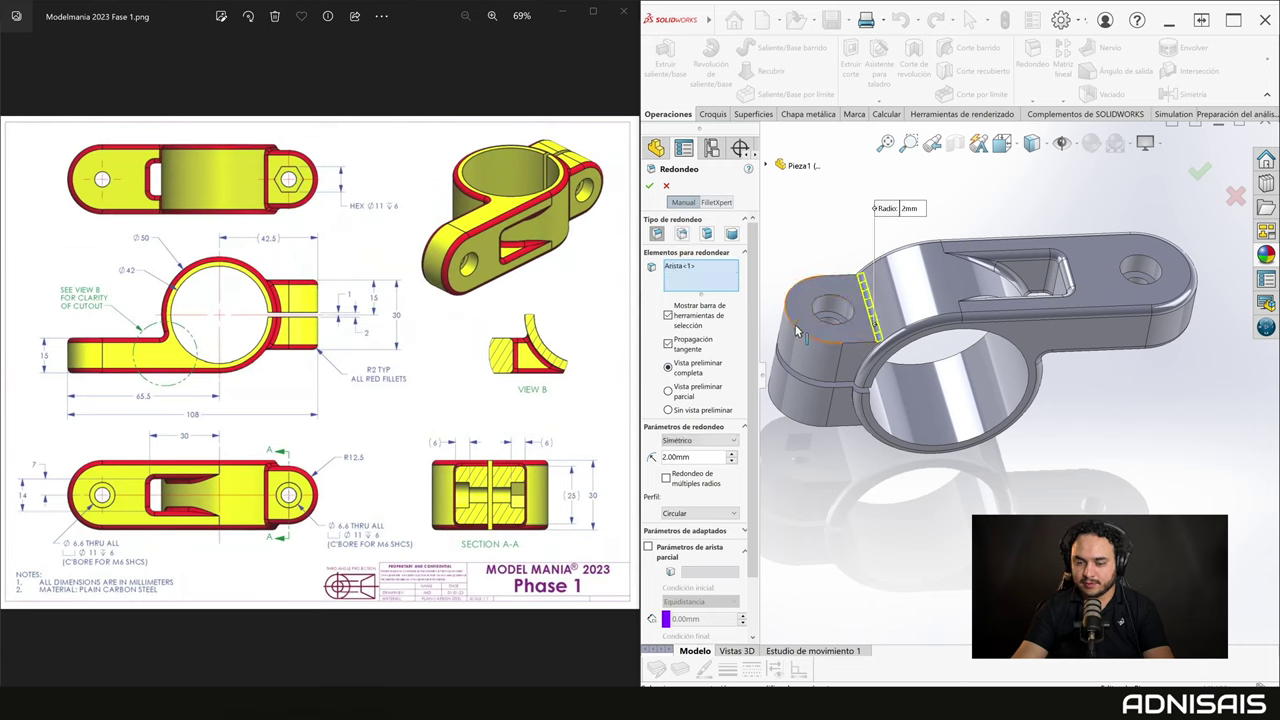
{"action": "left_click", "coordinate": [856, 370]}
{"action": "middle_click_drag", "start_coordinate": [856, 370], "coordinate": [818, 345]}
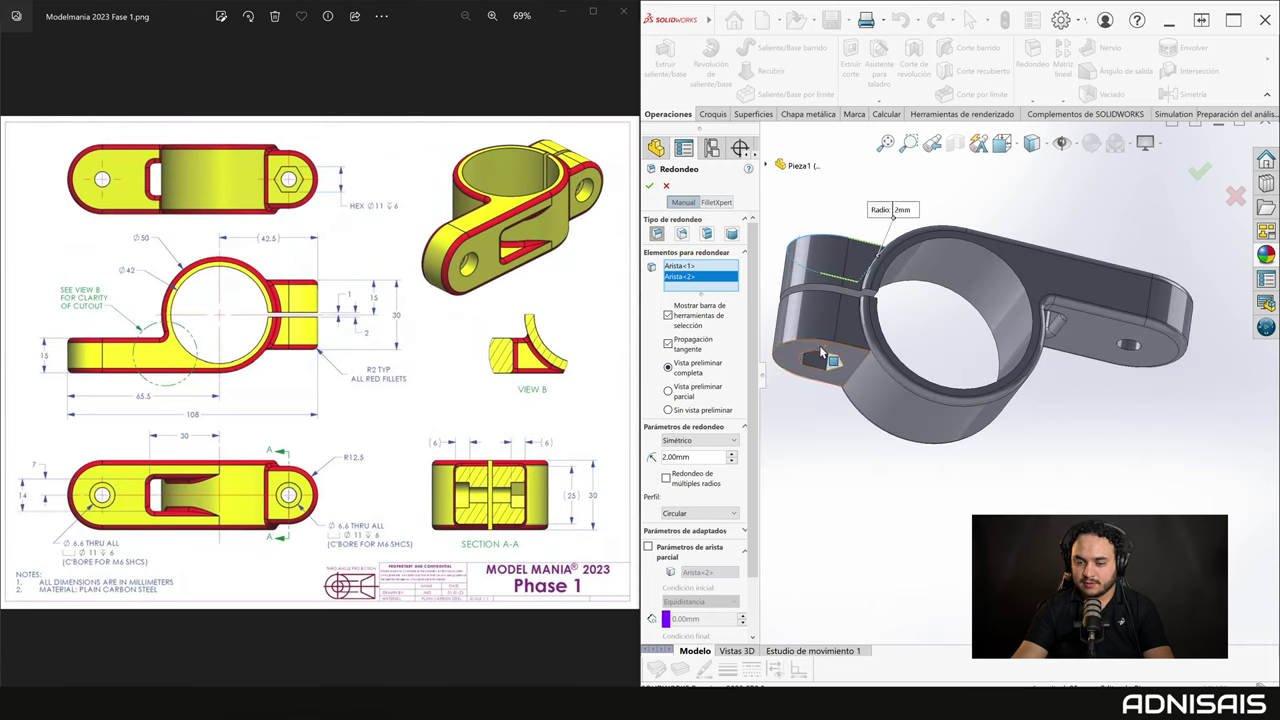
{"action": "left_click", "coordinate": [818, 345]}
{"action": "left_click", "coordinate": [818, 345]}
{"action": "left_click", "coordinate": [858, 365]}
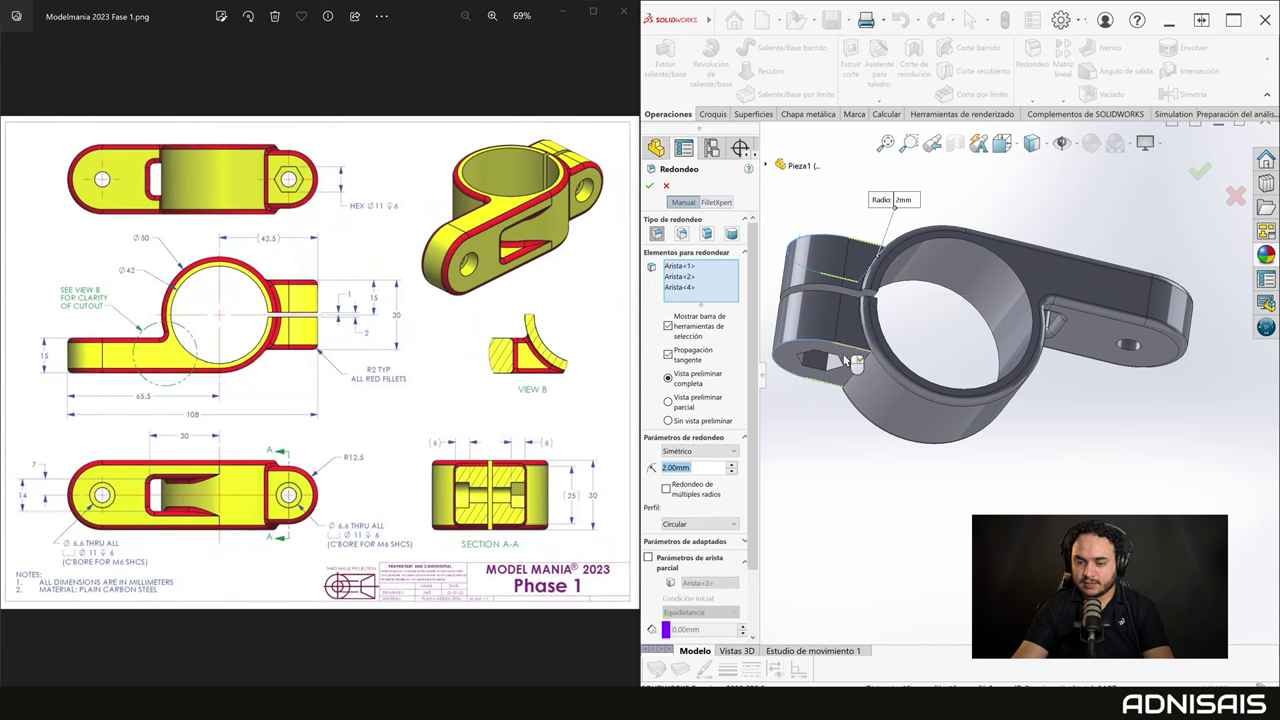
{"action": "left_click", "coordinate": [850, 364]}
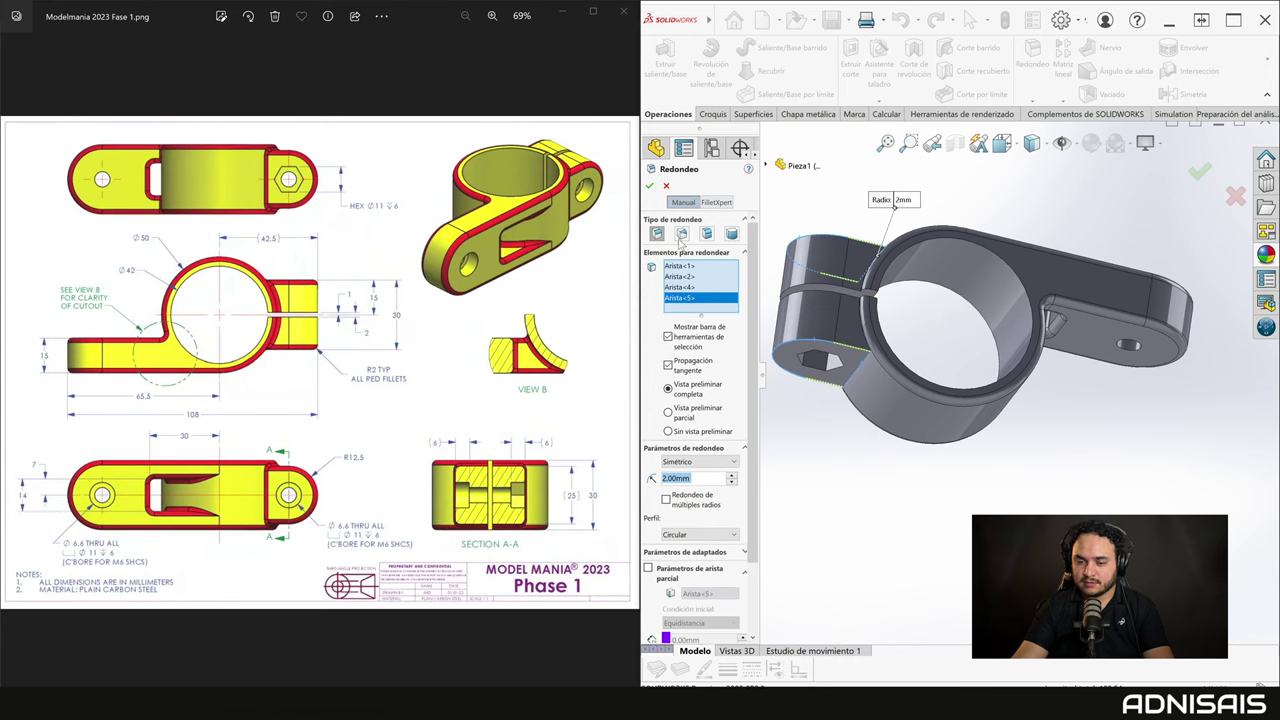
{"action": "left_click", "coordinate": [650, 187]}
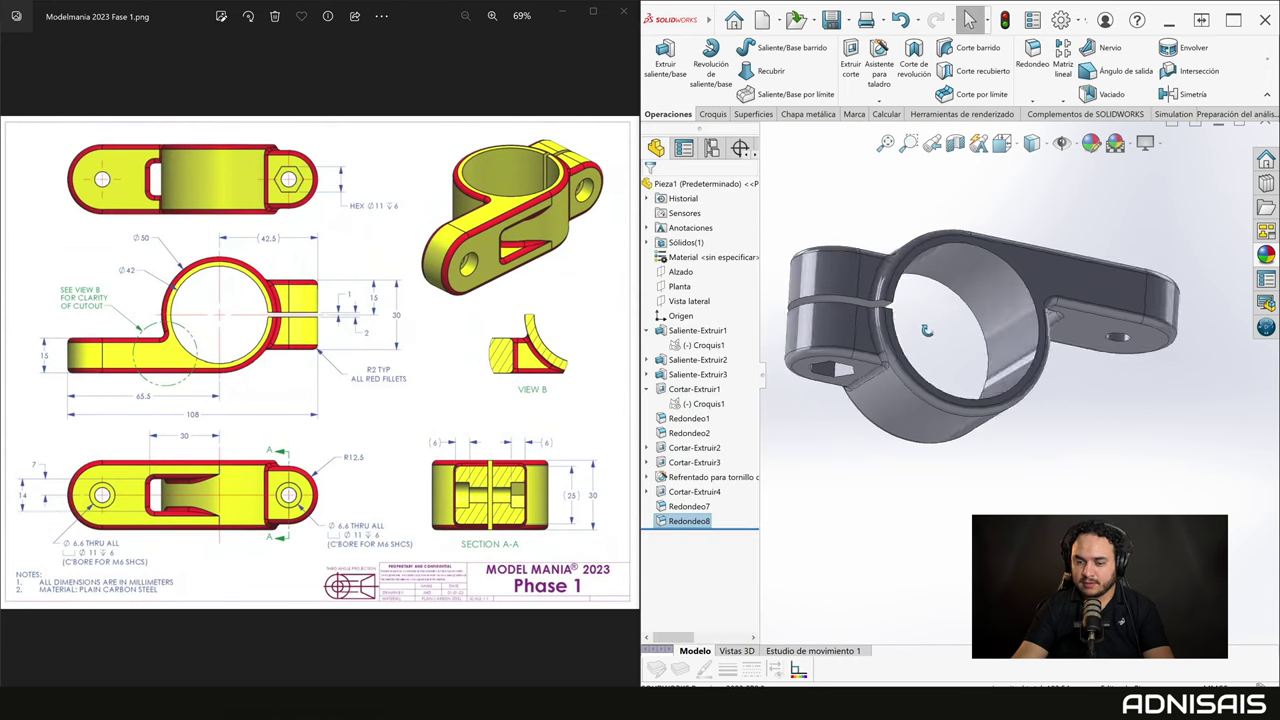
Give fillets Redondeo7 and Redondeo8 an orange-red appearance (RGB 255, 105, 47).
{"action": "middle_click_drag", "start_coordinate": [927, 331], "coordinate": [910, 365]}
{"action": "scroll", "coordinate": [907, 368], "scroll_direction": "down", "scroll_amount": 2}
{"action": "scroll", "coordinate": [907, 370], "scroll_direction": "down", "scroll_amount": 2}
{"action": "scroll", "coordinate": [910, 367], "scroll_direction": "down", "scroll_amount": 2}
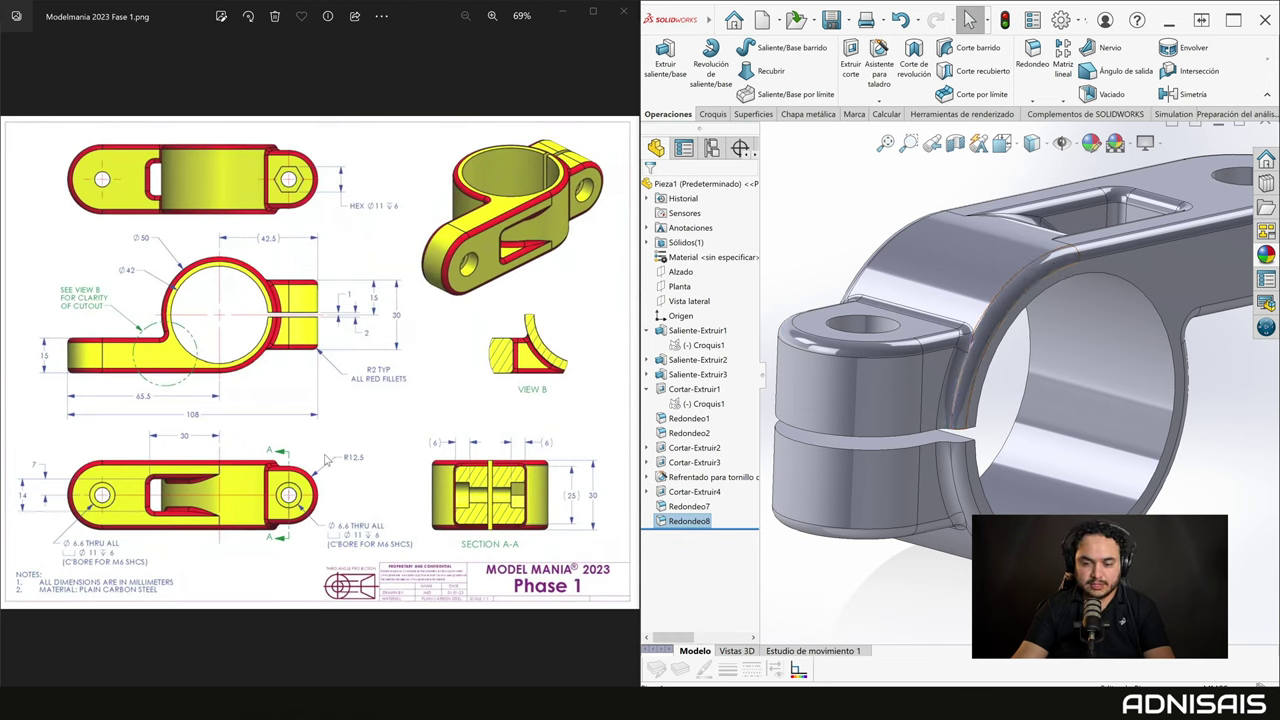
{"action": "left_click", "coordinate": [684, 507], "text": "ctrl"}
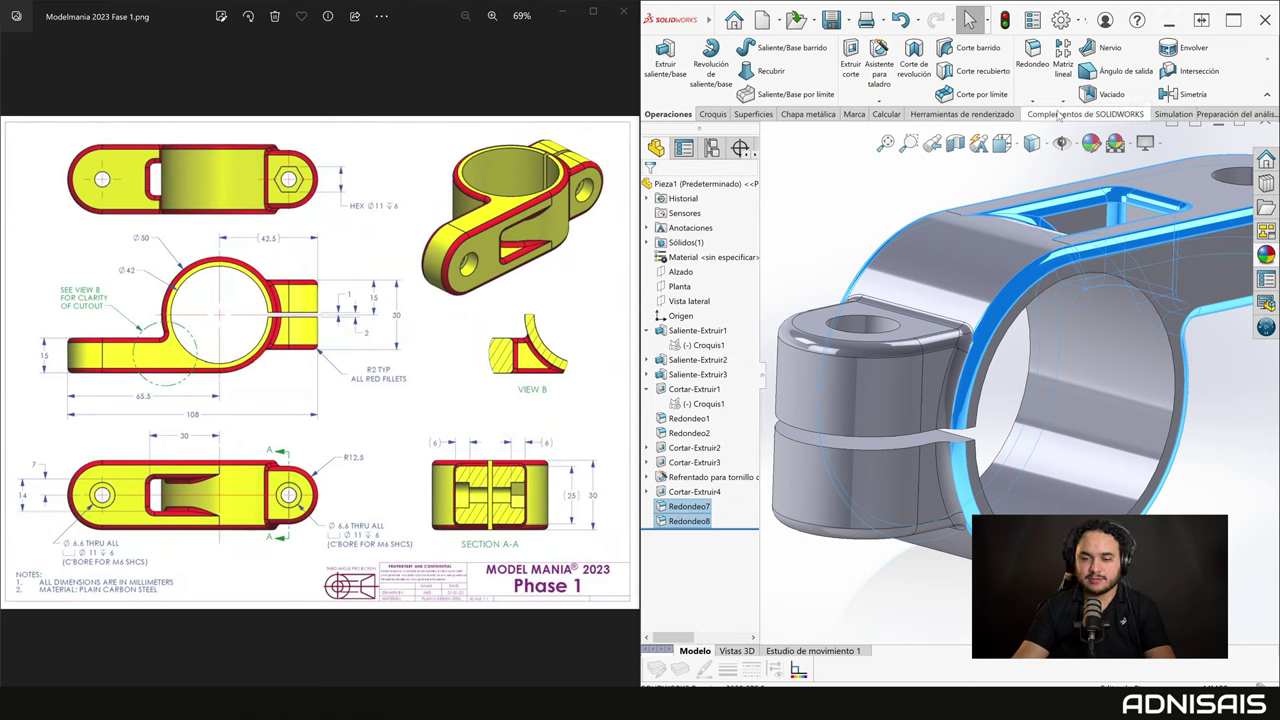
{"action": "left_click", "coordinate": [1090, 143]}
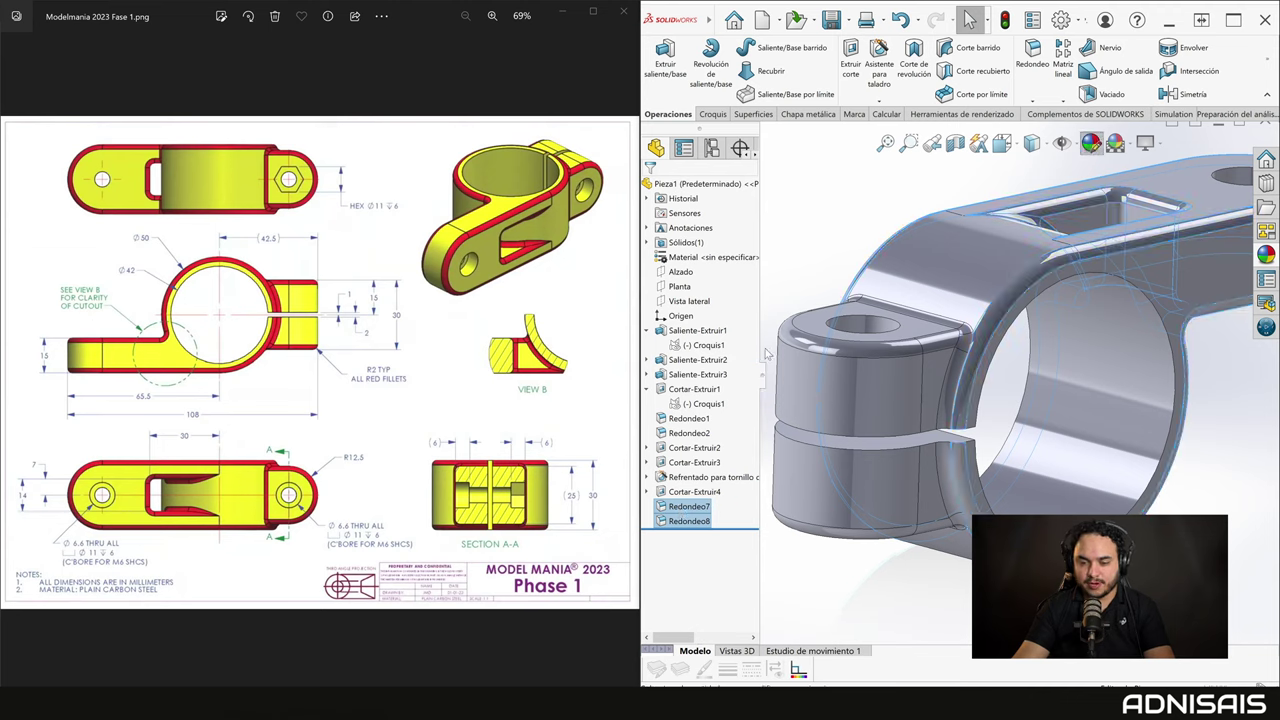
{"action": "left_click", "coordinate": [670, 510]}
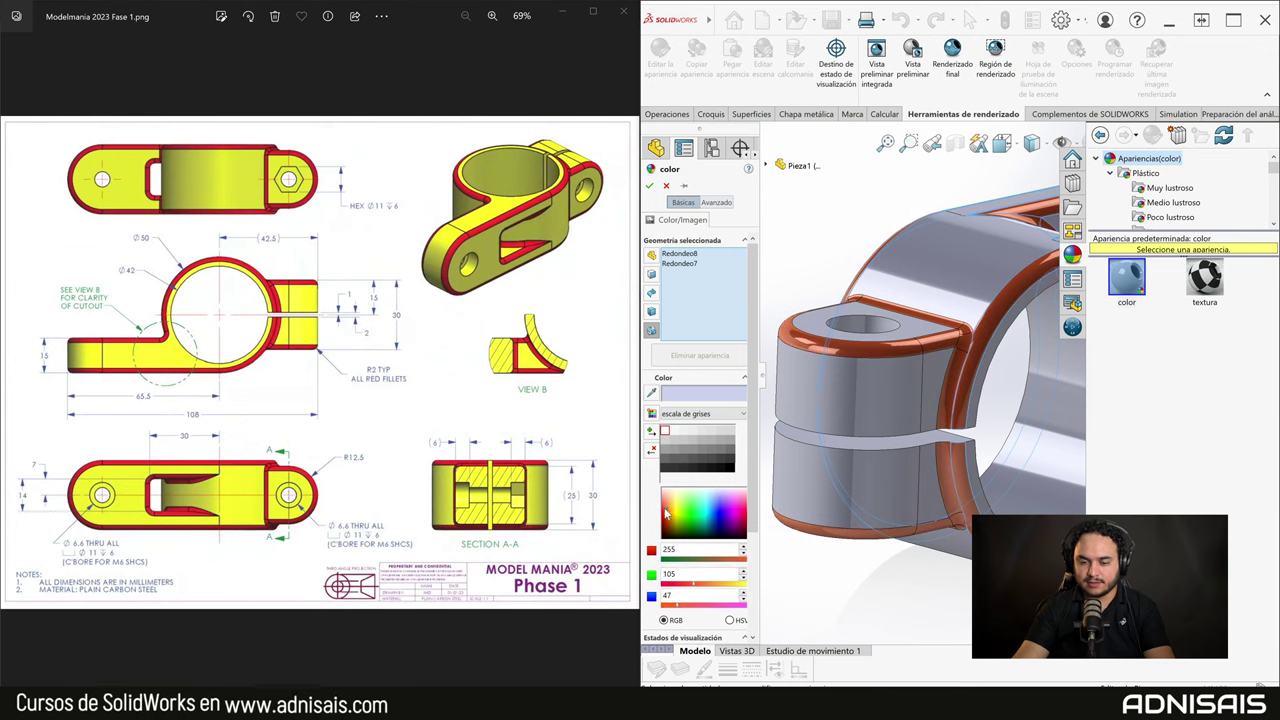
{"action": "left_click", "coordinate": [650, 186]}
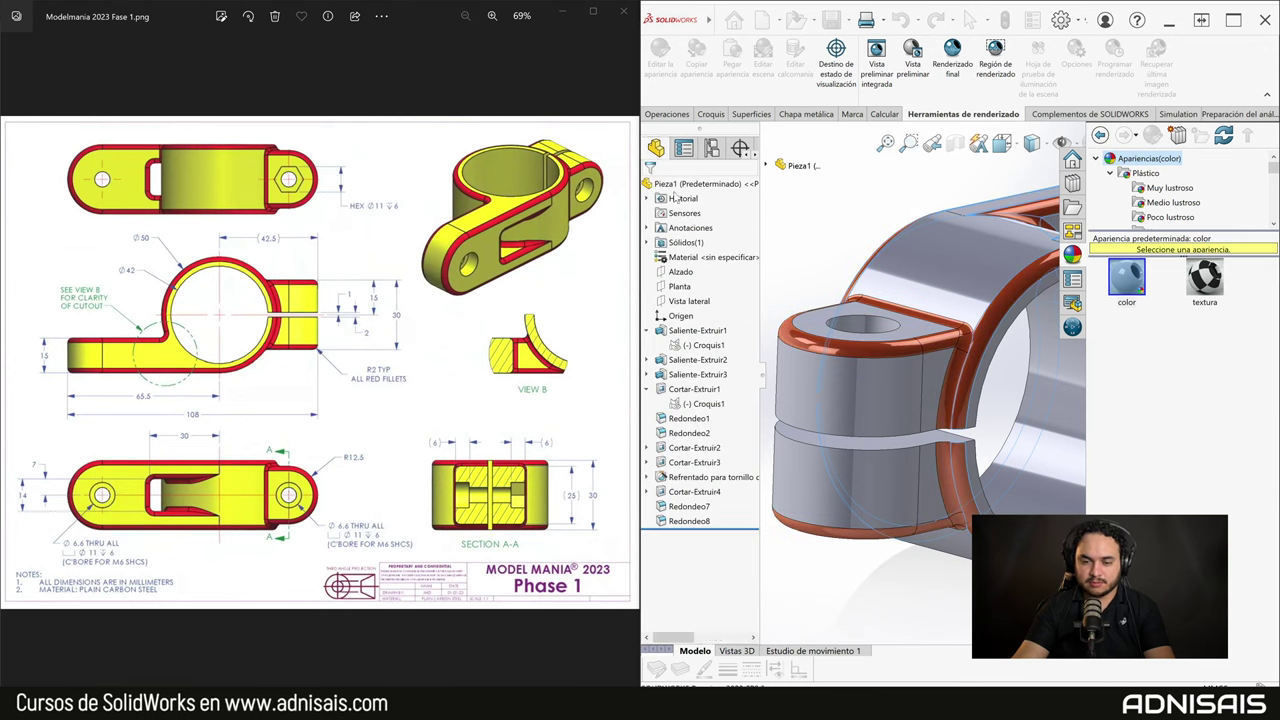
Set the part material to plain carbon steel (Acero al carbono no aleado).
{"action": "middle_click_drag", "start_coordinate": [990, 351], "coordinate": [1103, 316]}
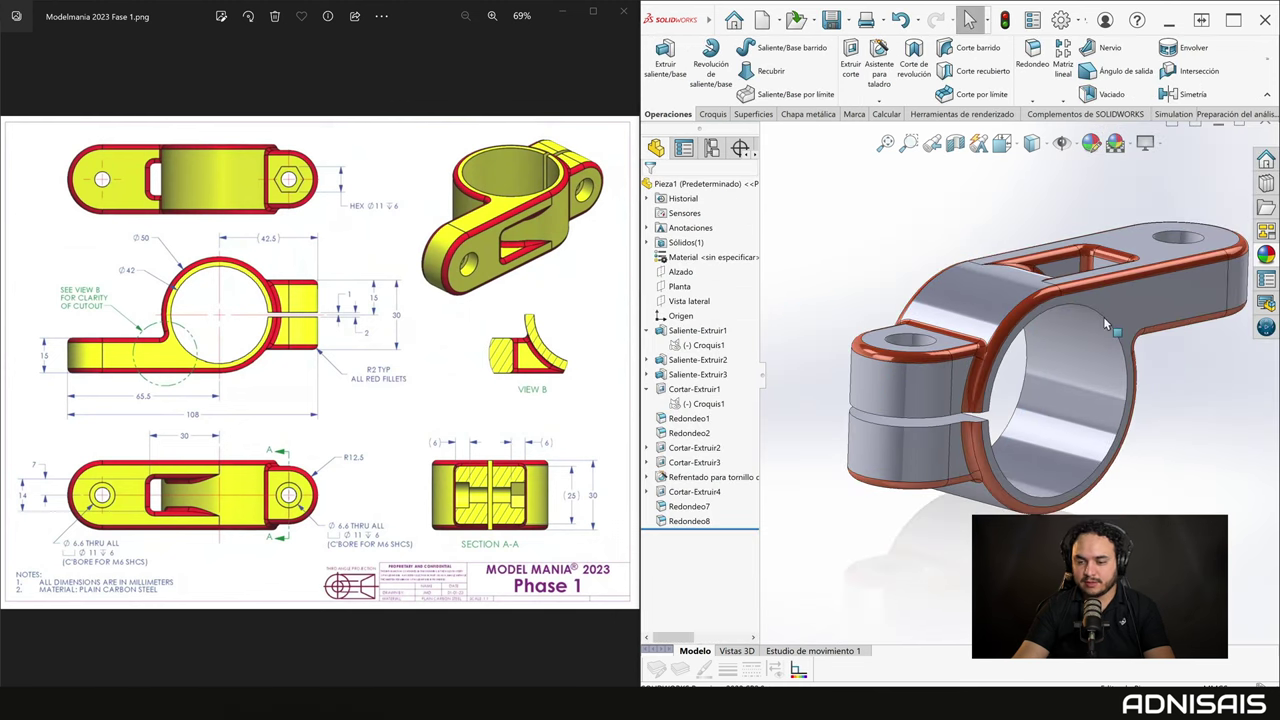
{"action": "key", "text": "Left"}
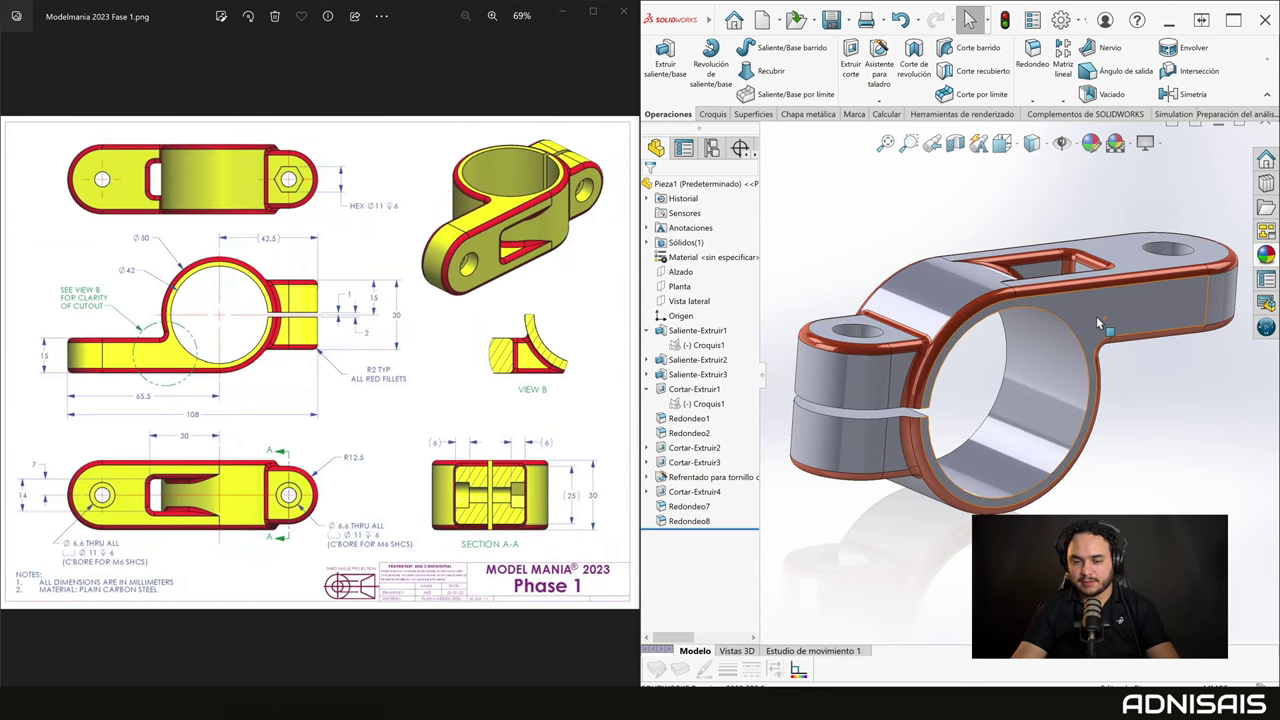
{"action": "key", "text": "Left"}
{"action": "key", "text": "Left"}
{"action": "key", "text": "Left"}
{"action": "key", "text": "Left"}
{"action": "key", "text": "Left"}
{"action": "key", "text": "Up"}
{"action": "key", "text": "Up"}
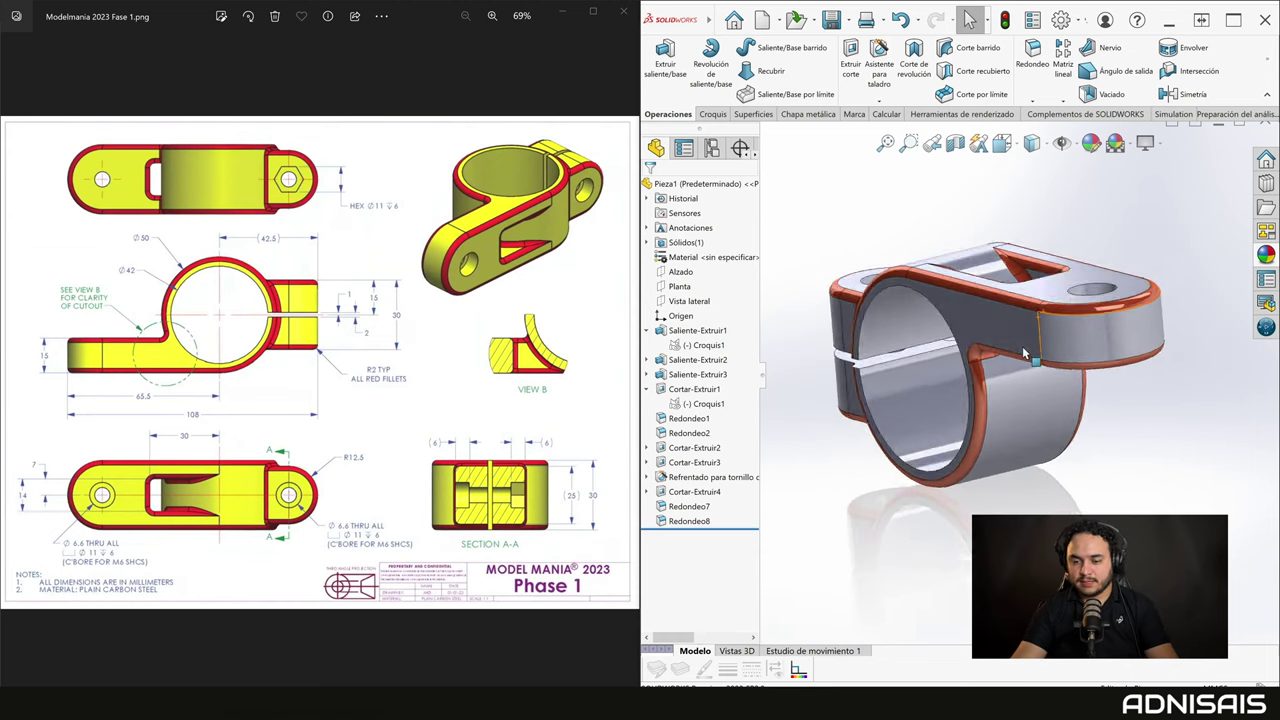
{"action": "key", "text": "Up"}
{"action": "key", "text": "Up"}
{"action": "key", "text": "Up"}
{"action": "key", "text": "Up"}
{"action": "key", "text": "Up"}
{"action": "key", "text": "Up"}
{"action": "key", "text": "Up"}
{"action": "key", "text": "Up"}
{"action": "key", "text": "Up"}
{"action": "mouse_move", "coordinate": [1031, 300]}
{"action": "middle_mouse_down"}
{"action": "mouse_move", "coordinate": [853, 362]}
{"action": "mouse_move", "coordinate": [941, 373]}
{"action": "mouse_move", "coordinate": [780, 279]}
{"action": "mouse_move", "coordinate": [927, 415]}
{"action": "mouse_move", "coordinate": [842, 265]}
{"action": "mouse_move", "coordinate": [740, 273]}
{"action": "middle_mouse_up"}
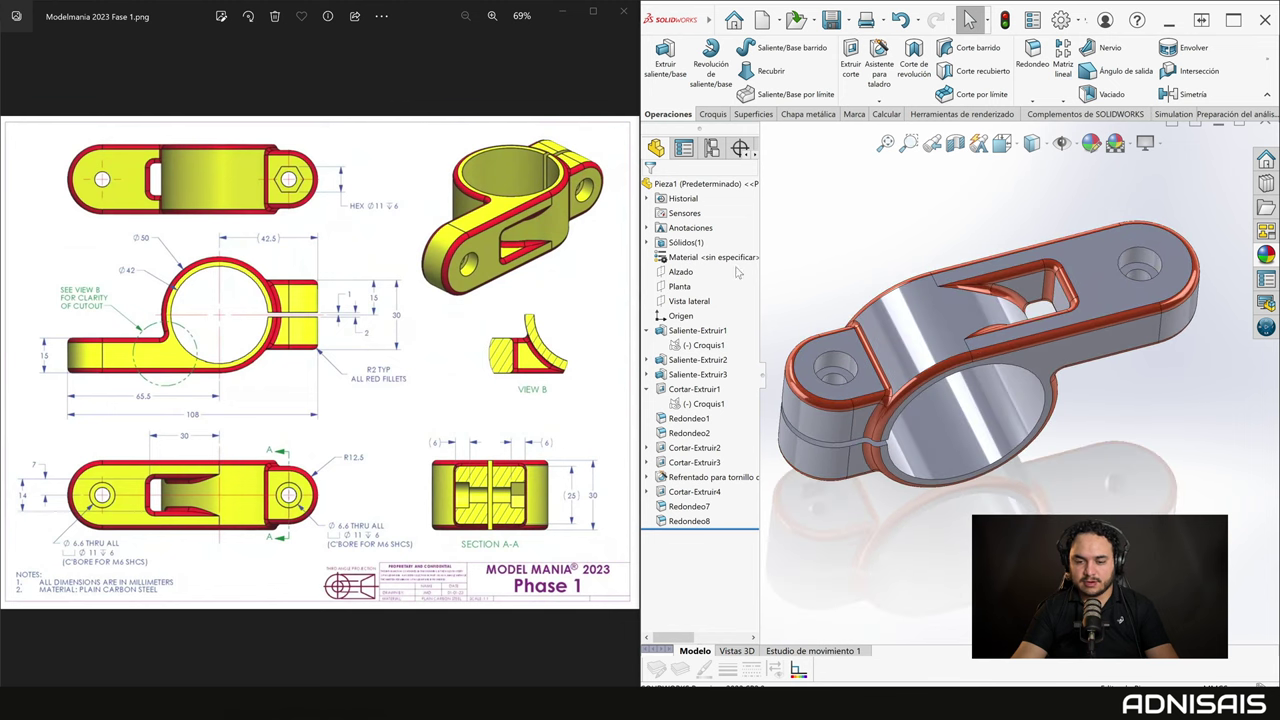
{"action": "right_click", "coordinate": [688, 243]}
{"action": "left_click", "coordinate": [694, 254]}
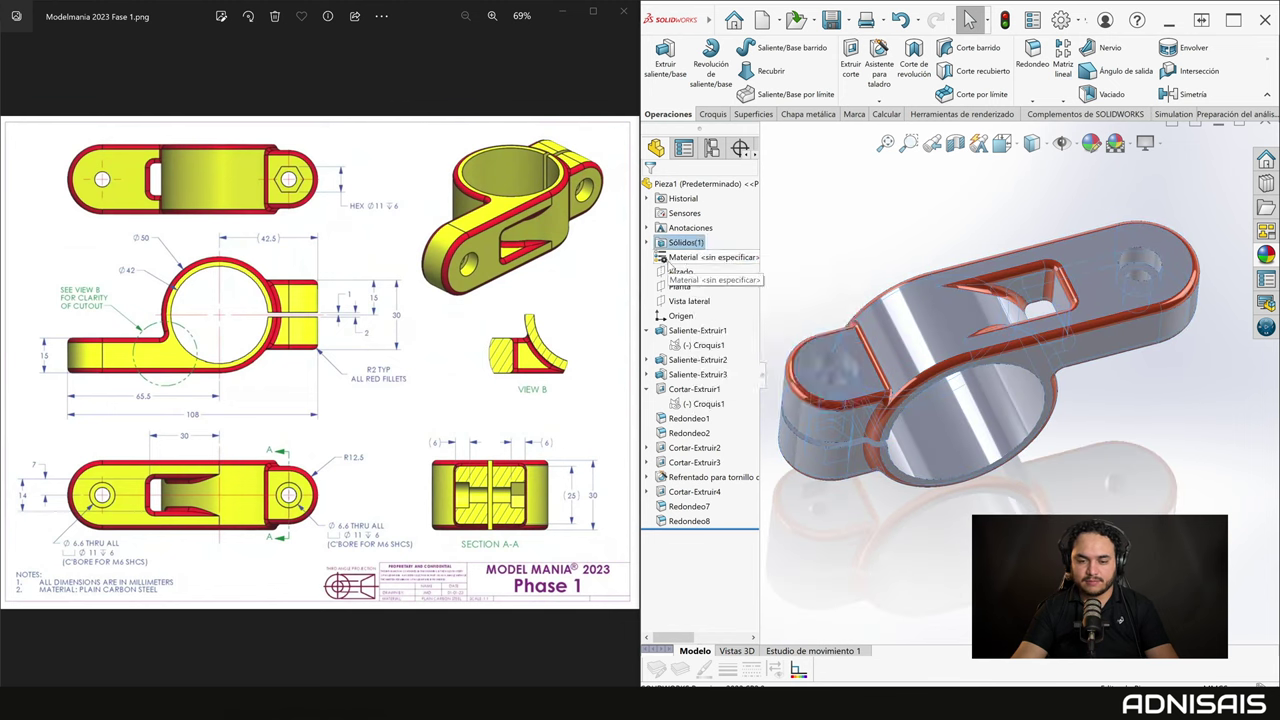
{"action": "right_click", "coordinate": [685, 257]}
{"action": "left_click", "coordinate": [740, 345]}
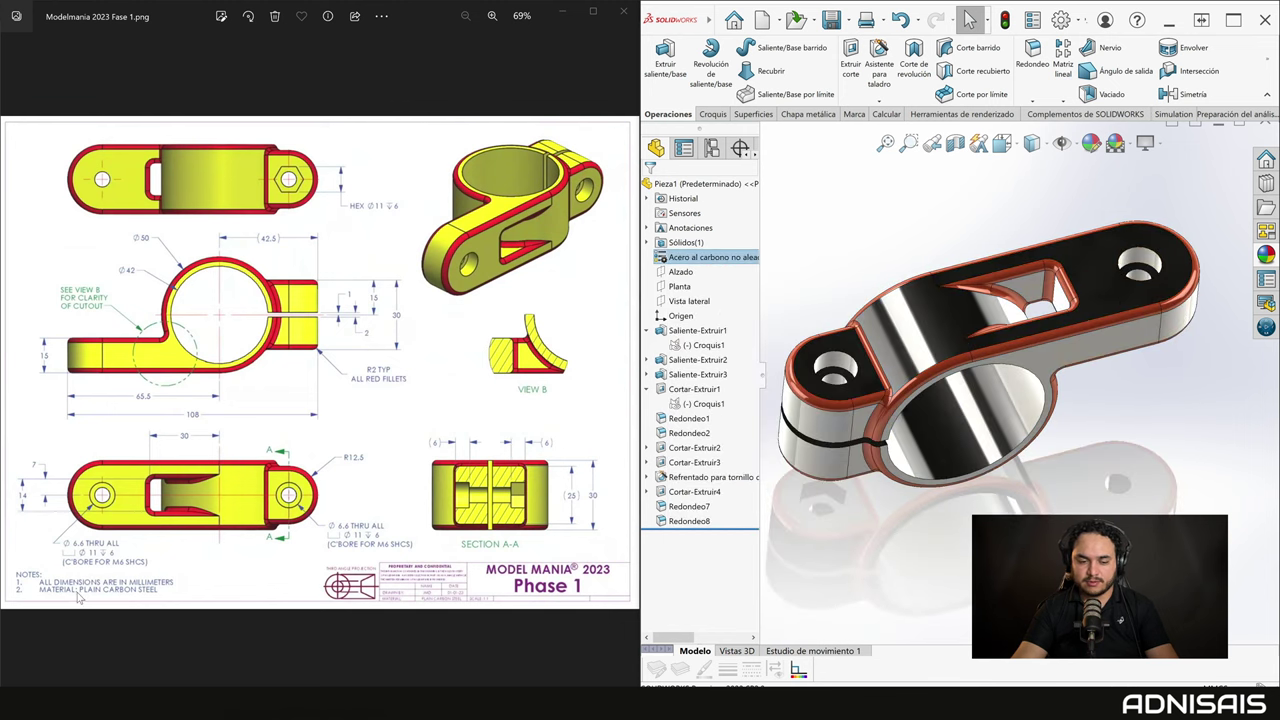
{"action": "scroll", "coordinate": [170, 505], "scroll_direction": "up", "scroll_amount": 3}
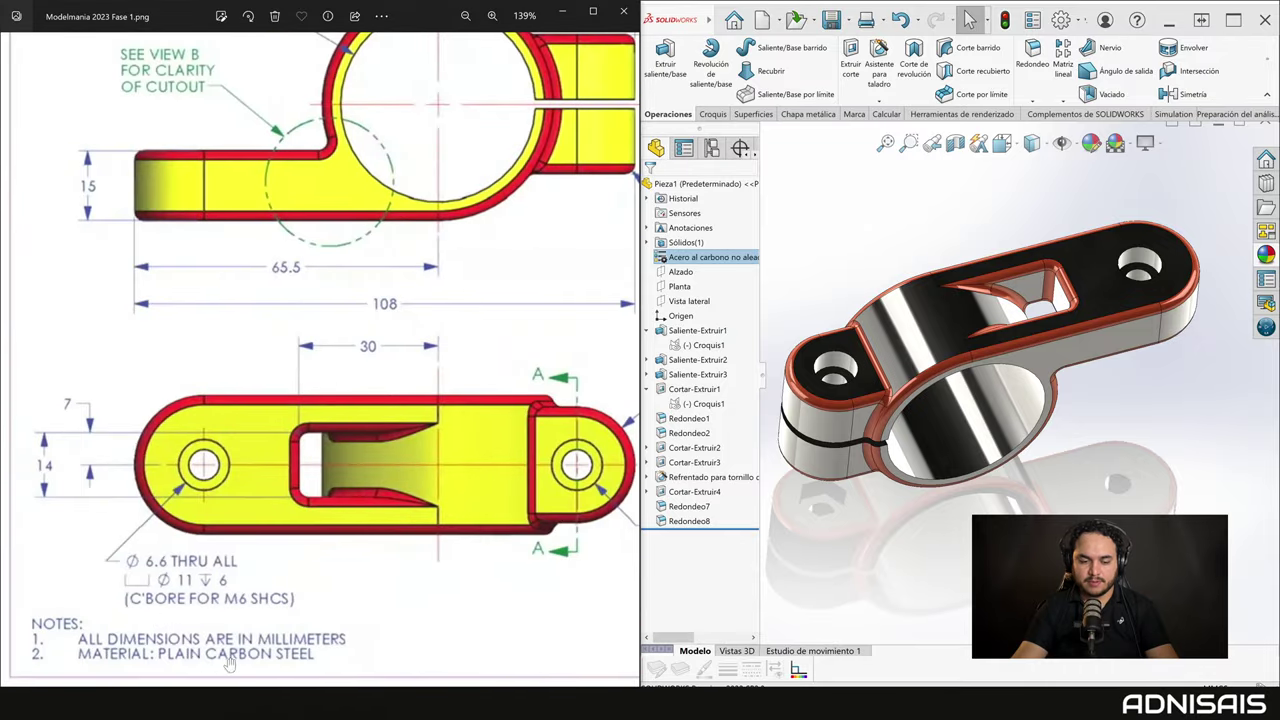
{"action": "scroll", "coordinate": [301, 606], "scroll_direction": "down", "scroll_amount": 3}
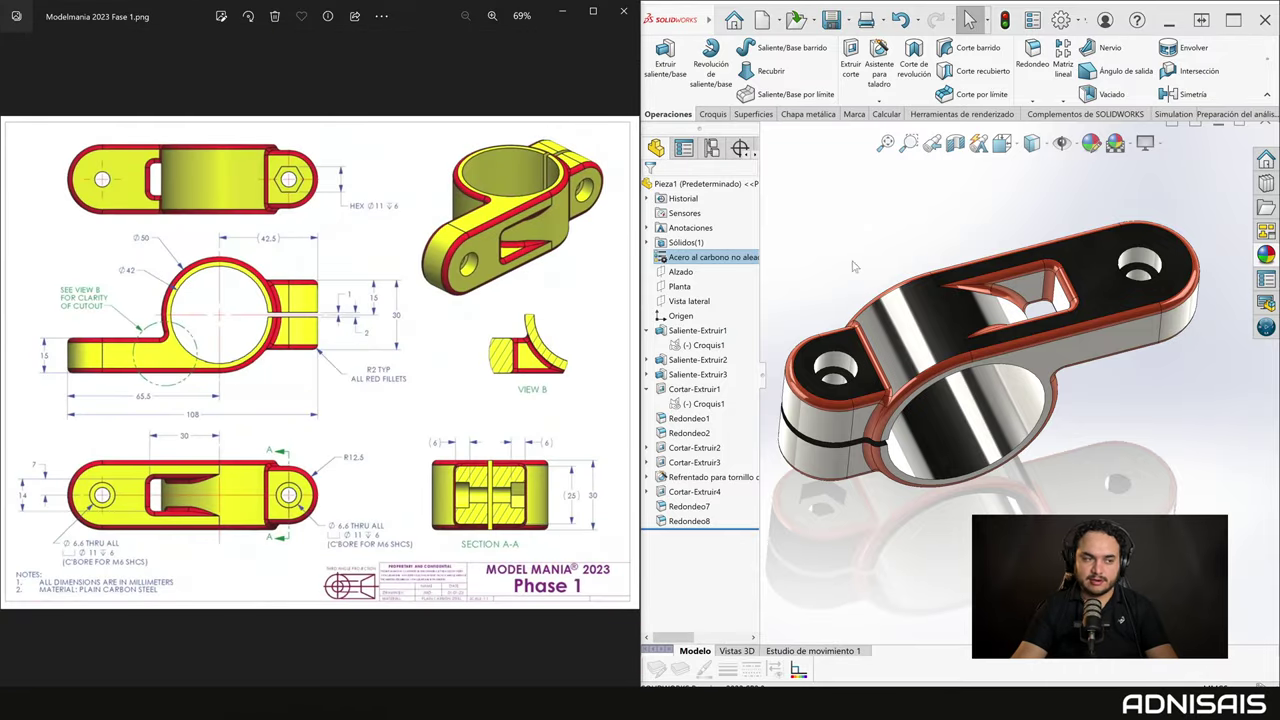
{"action": "mouse_move", "coordinate": [940, 420]}
{"action": "middle_mouse_down"}
{"action": "mouse_move", "coordinate": [932, 297]}
{"action": "mouse_move", "coordinate": [862, 120]}
{"action": "middle_mouse_up"}
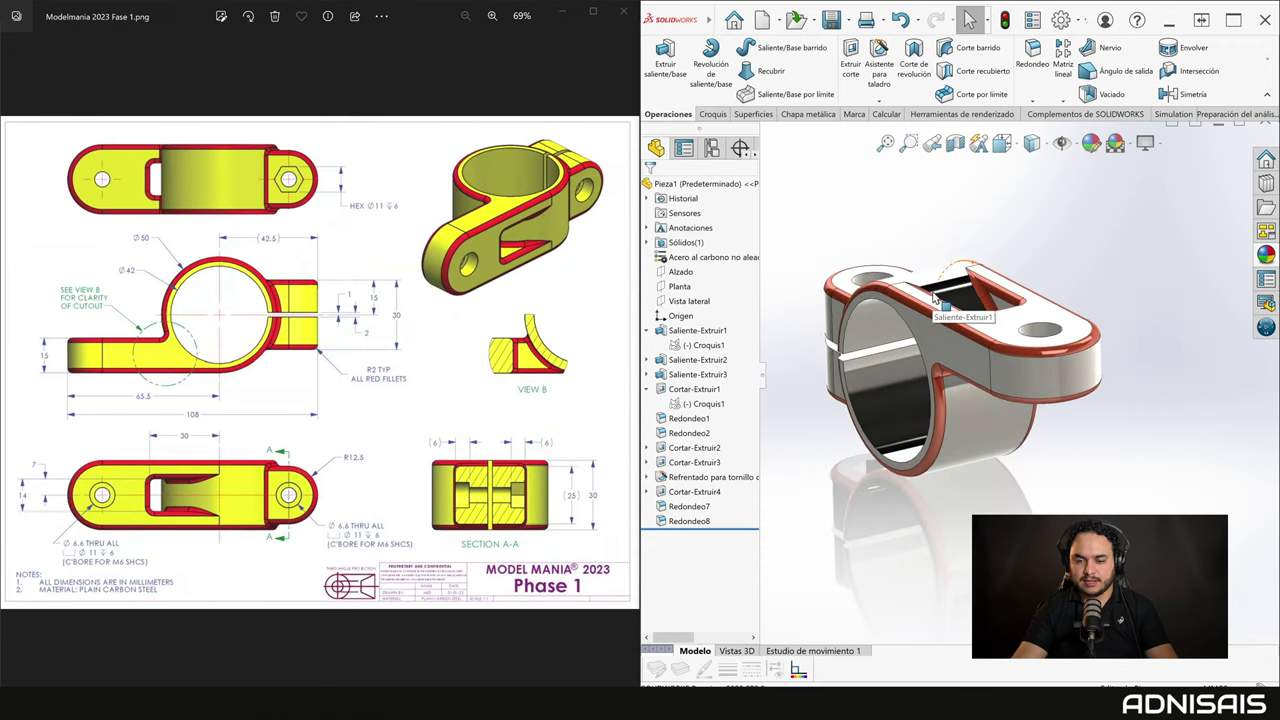
{"action": "left_click", "coordinate": [886, 114]}
Read the clamp's mass (337.97 g), close the report, and display the Phase 2 drawing.
{"action": "left_click", "coordinate": [788, 60]}
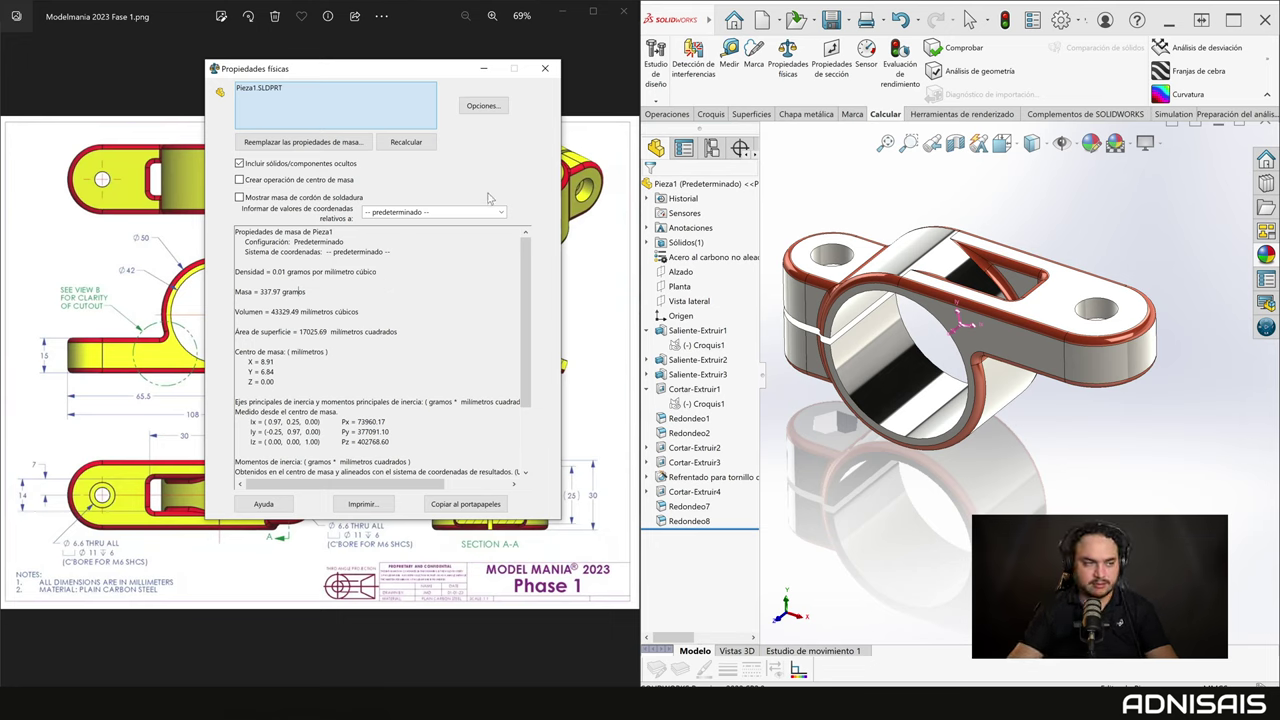
{"action": "left_click", "coordinate": [545, 68]}
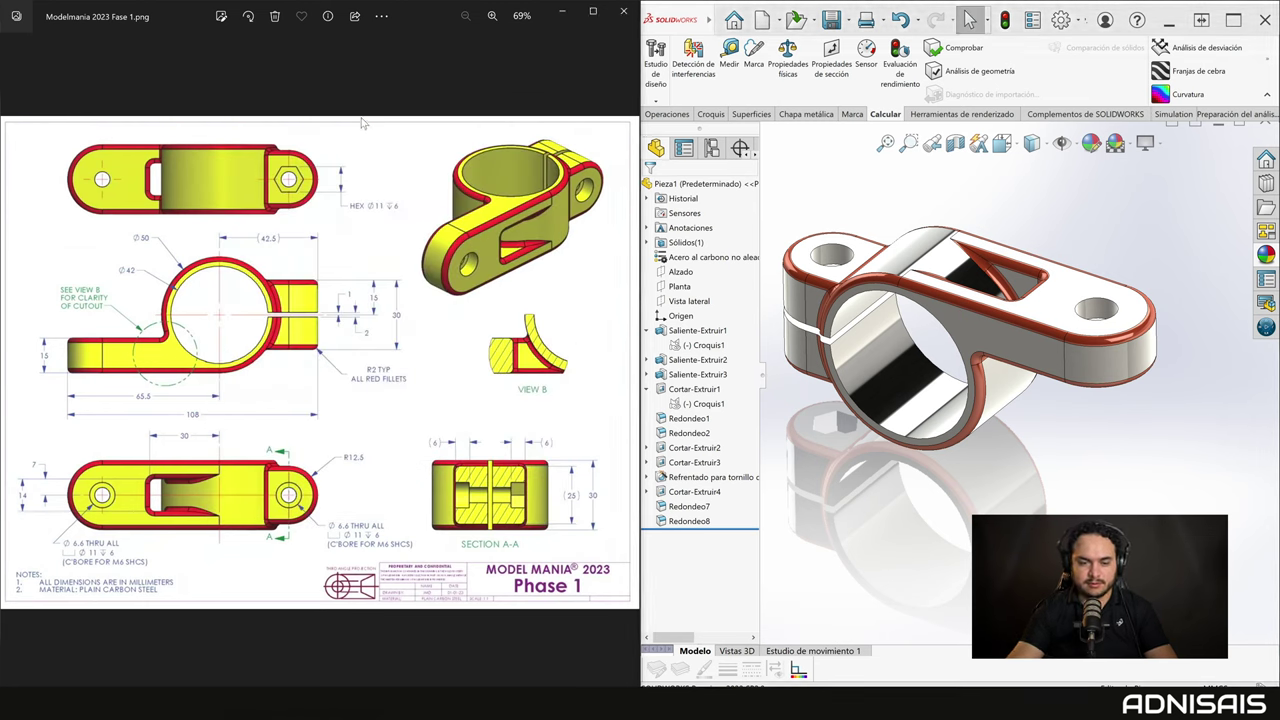
{"action": "key", "text": "Right"}
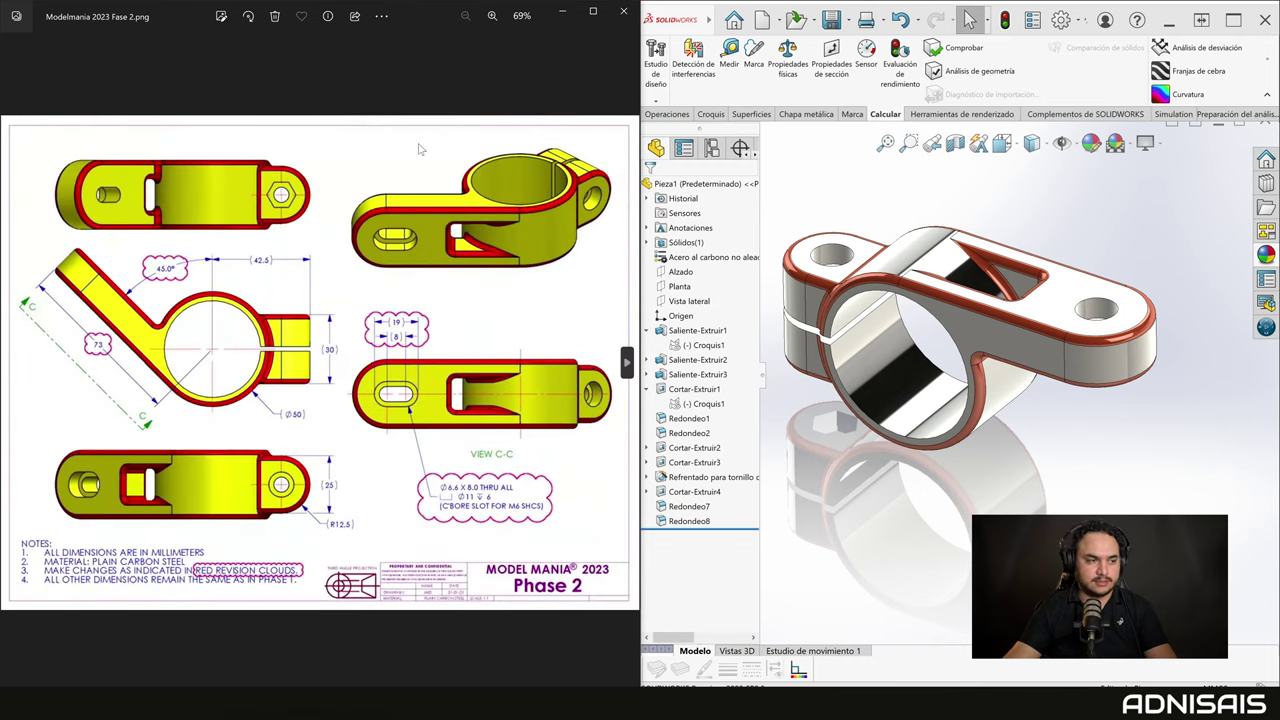
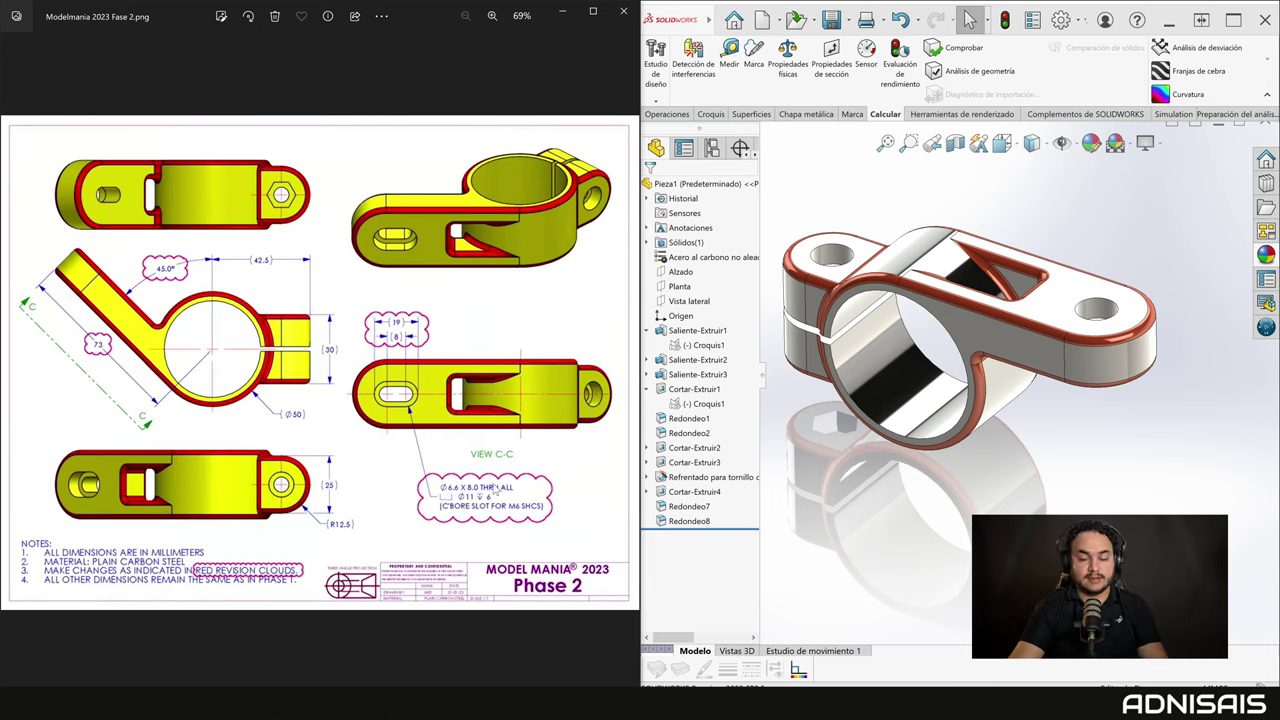
Drag the rollback bar above Redondeo7 and Redondeo8 and inspect the unfilleted clamp.
{"action": "left_click", "coordinate": [1062, 236]}
{"action": "middle_click_drag", "start_coordinate": [1066, 344], "coordinate": [1097, 310]}
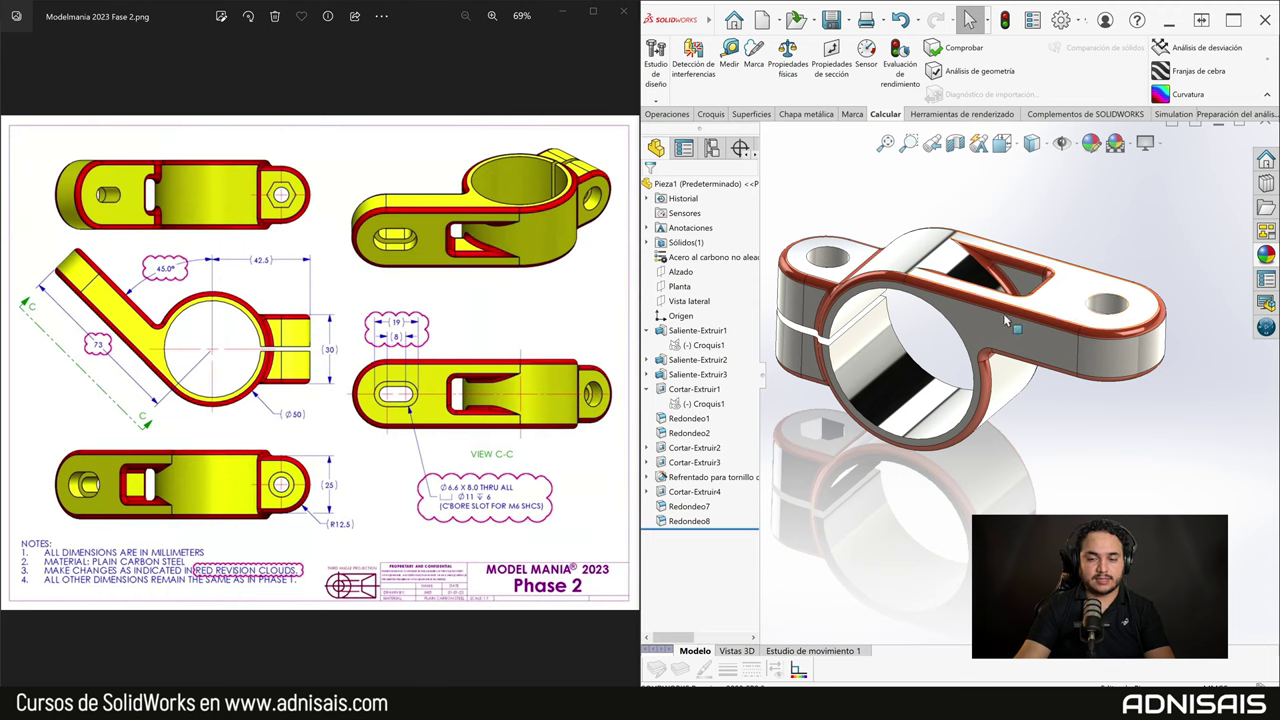
{"action": "left_click_drag", "start_coordinate": [748, 530], "coordinate": [745, 498]}
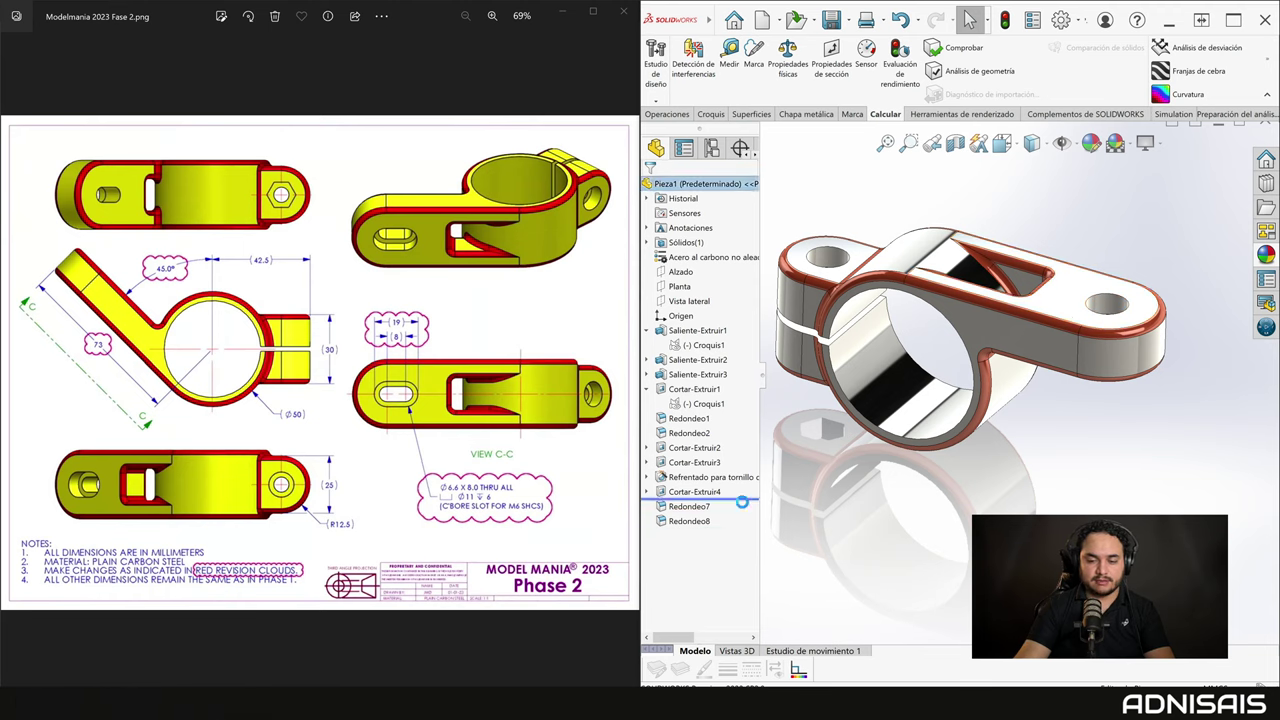
{"action": "middle_click_drag", "start_coordinate": [1131, 237], "coordinate": [1012, 291]}
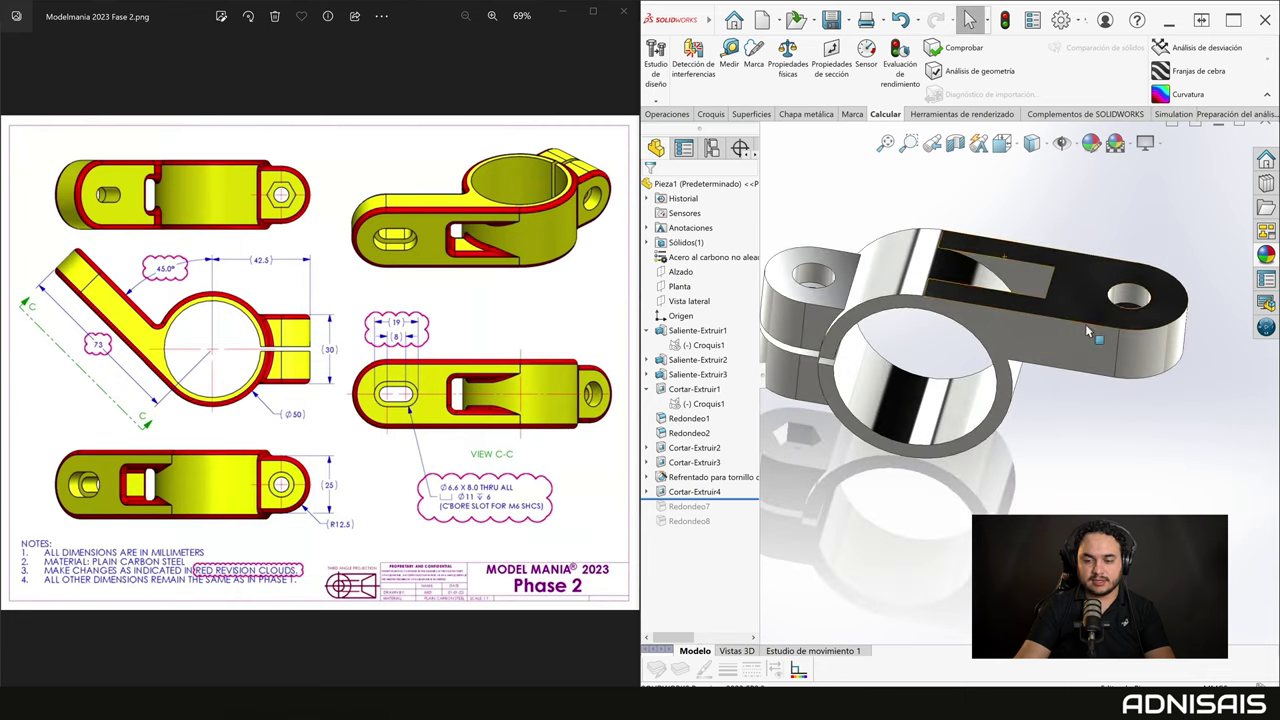
{"action": "left_click", "coordinate": [678, 117]}
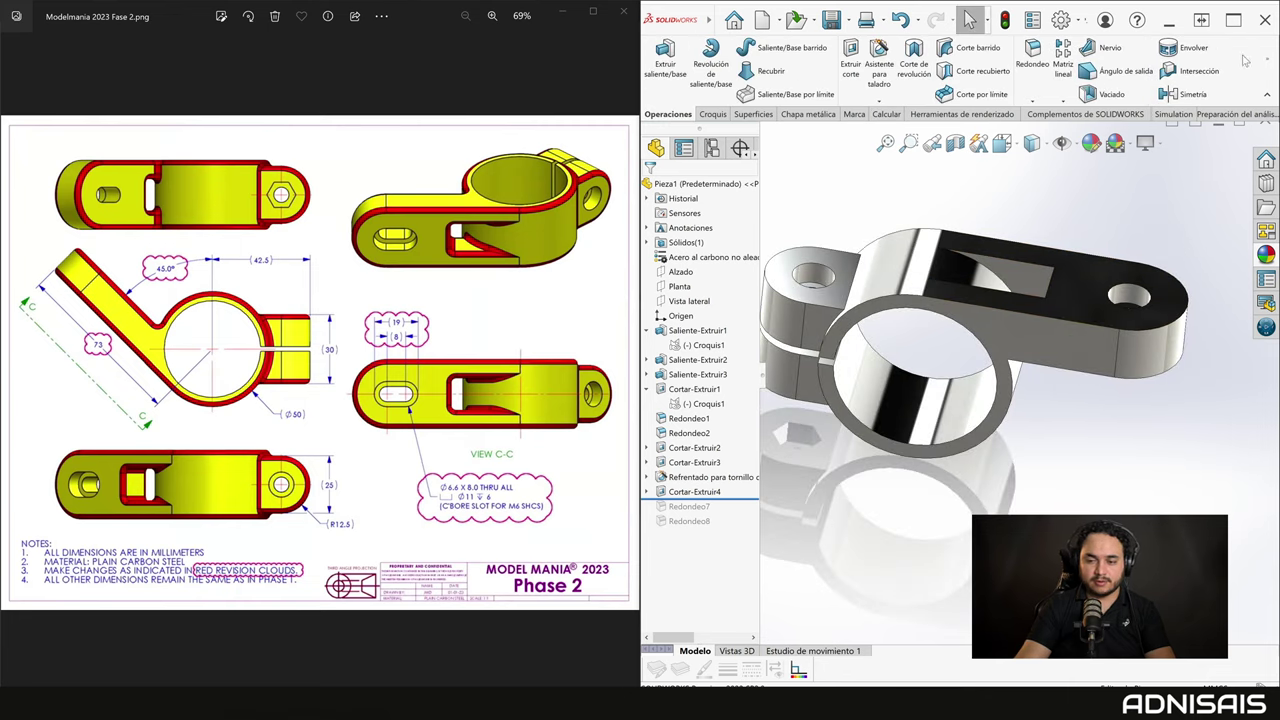
Start a Mover cara rotation with Eje<1> as the rotation axis.
{"action": "left_click", "coordinate": [753, 114]}
{"action": "mouse_move", "coordinate": [1254, 96]}
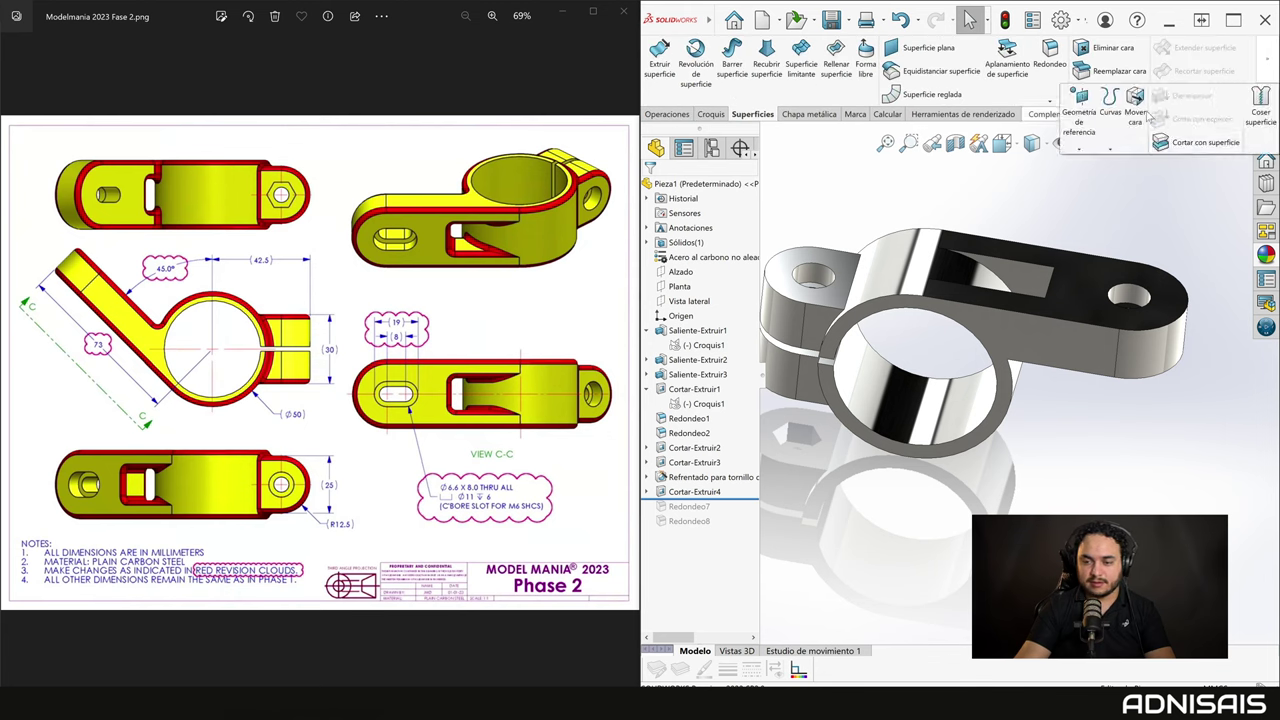
{"action": "left_click", "coordinate": [1135, 108]}
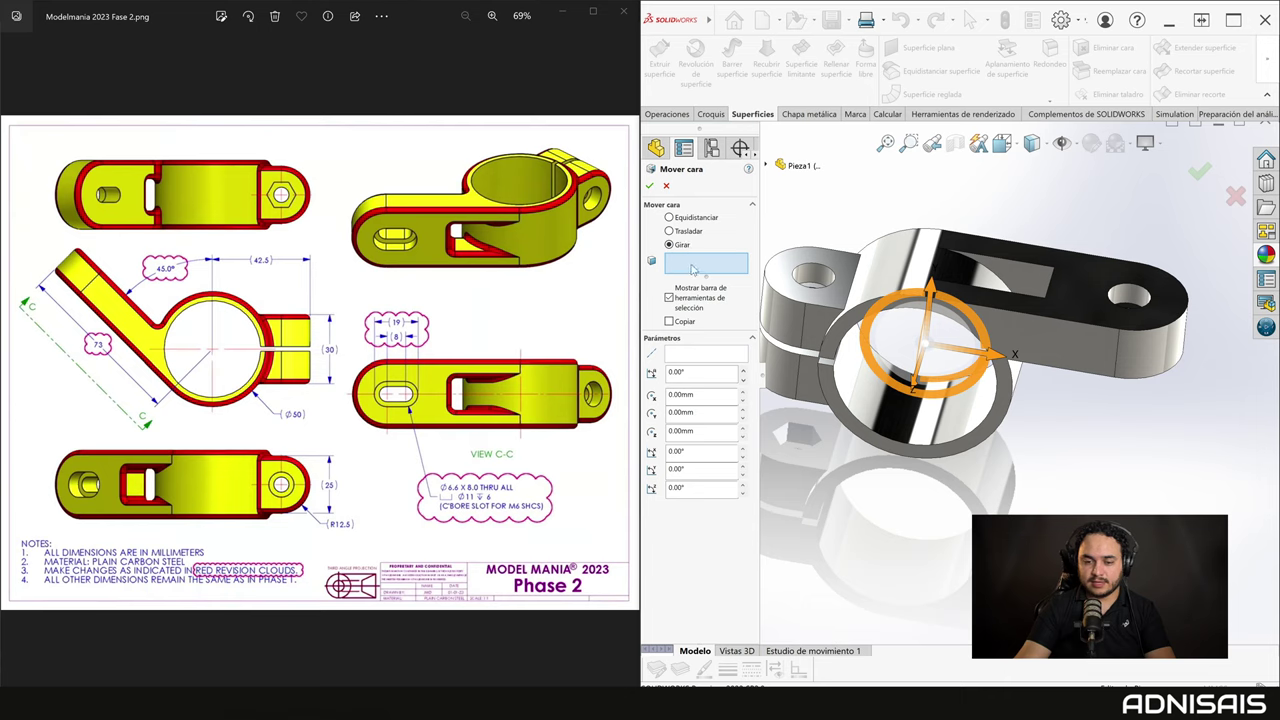
{"action": "left_click", "coordinate": [688, 354]}
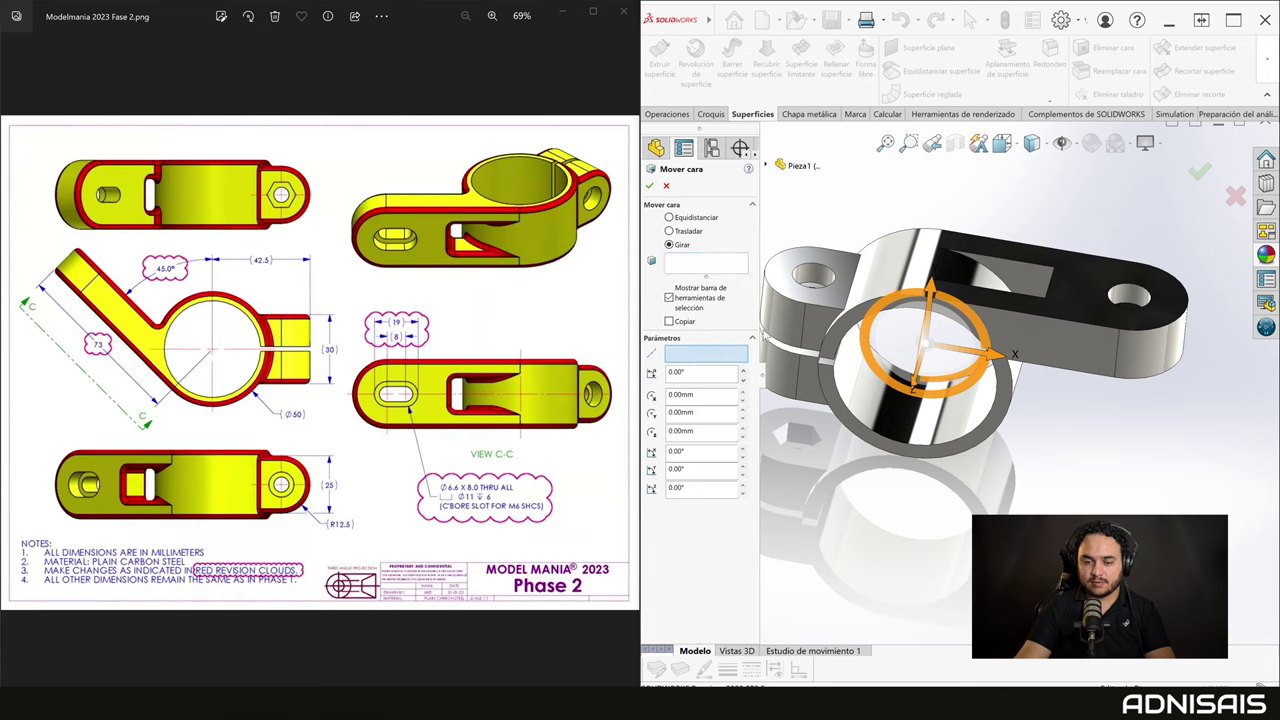
{"action": "left_click", "coordinate": [1078, 145]}
{"action": "mouse_move", "coordinate": [960, 350]}
{"action": "middle_mouse_down"}
{"action": "mouse_move", "coordinate": [932, 382]}
{"action": "mouse_move", "coordinate": [969, 532]}
{"action": "mouse_move", "coordinate": [937, 287]}
{"action": "mouse_move", "coordinate": [983, 374]}
{"action": "mouse_move", "coordinate": [1062, 428]}
{"action": "mouse_move", "coordinate": [993, 398]}
{"action": "mouse_move", "coordinate": [1113, 421]}
{"action": "middle_mouse_up"}
{"action": "scroll", "coordinate": [958, 345], "scroll_direction": "down", "scroll_amount": 5}
{"action": "left_click", "coordinate": [932, 313]}
Select the arm's slot, hole and end faces to rotate.
{"action": "left_click", "coordinate": [983, 374]}
{"action": "left_click", "coordinate": [1062, 428]}
{"action": "left_click", "coordinate": [1025, 418]}
{"action": "left_click", "coordinate": [1198, 375]}
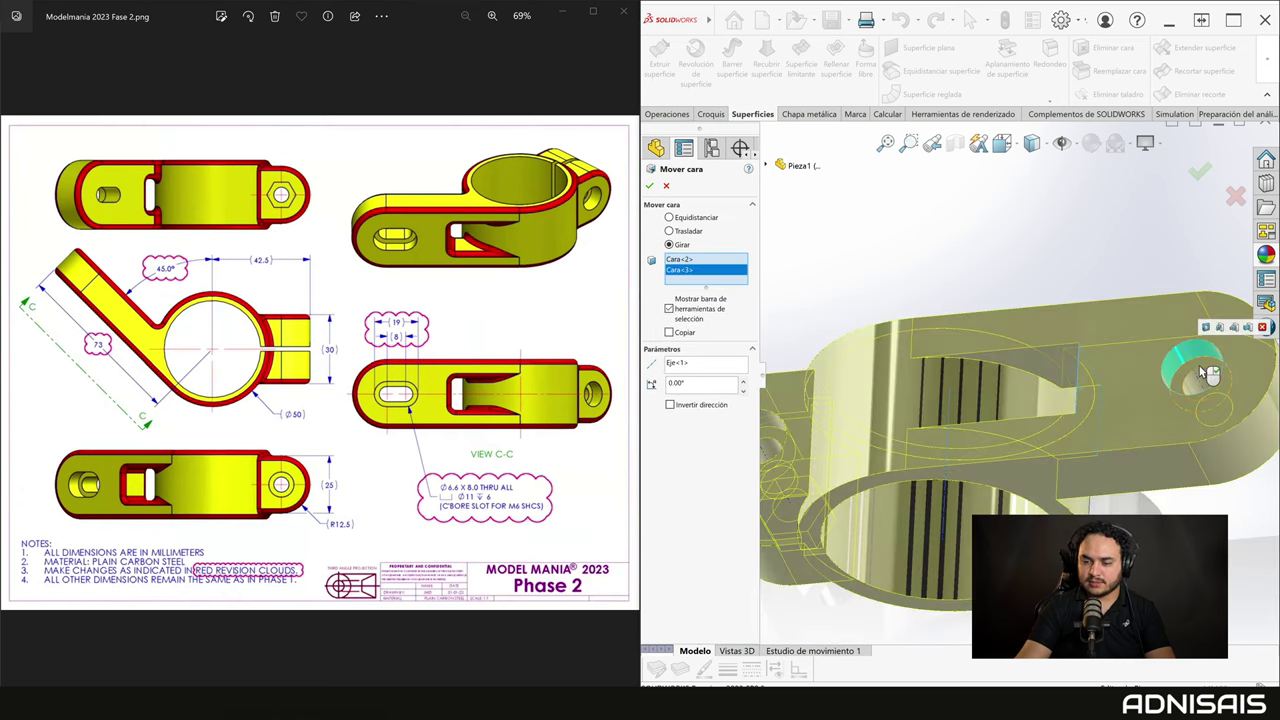
{"action": "left_click", "coordinate": [1202, 376]}
{"action": "left_click", "coordinate": [1214, 404]}
{"action": "middle_click_drag", "start_coordinate": [1216, 407], "coordinate": [1233, 453]}
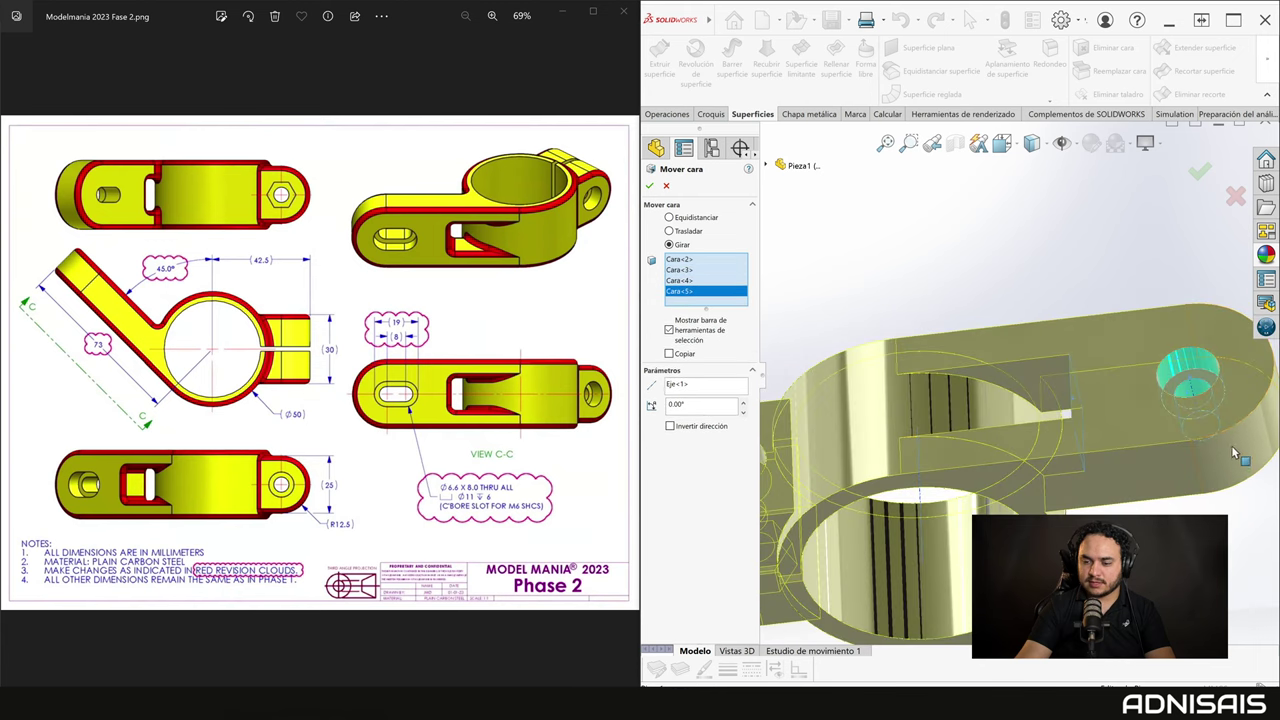
{"action": "left_click", "coordinate": [1234, 455]}
{"action": "key", "text": "ctrl+7"}
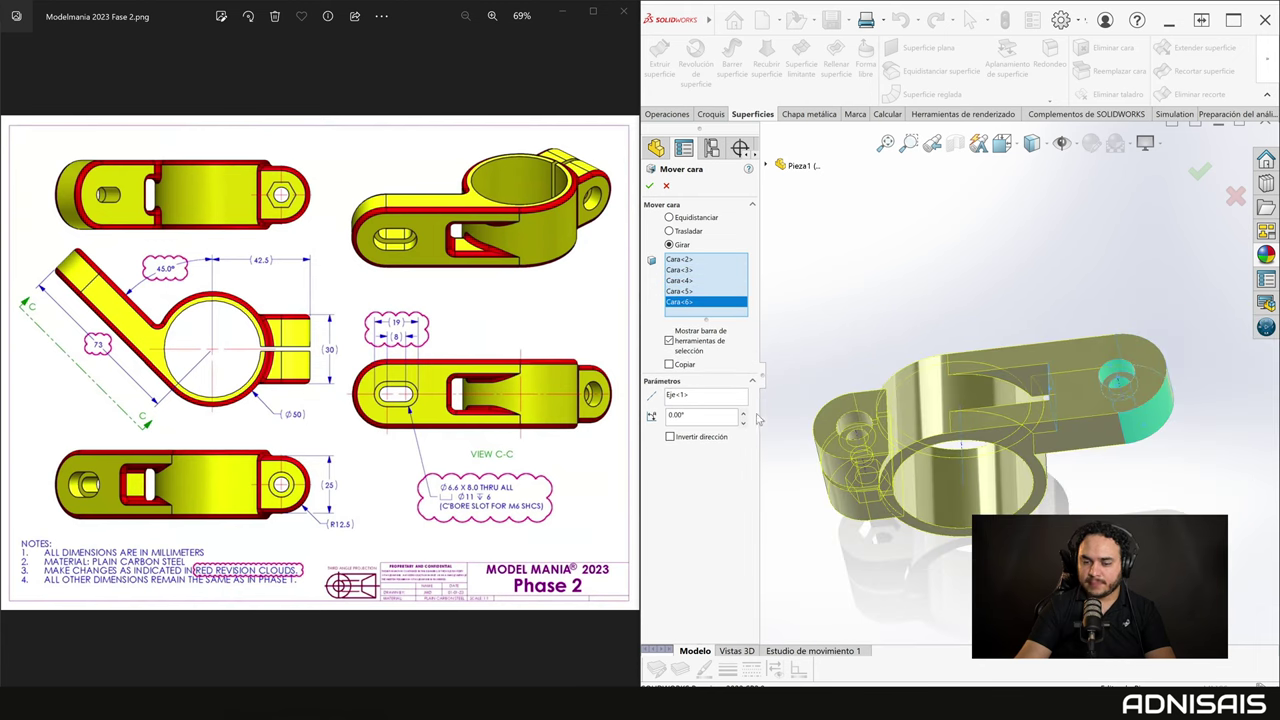
Set the rotation angle to 45° and reverse its direction.
{"action": "left_click", "coordinate": [744, 411]}
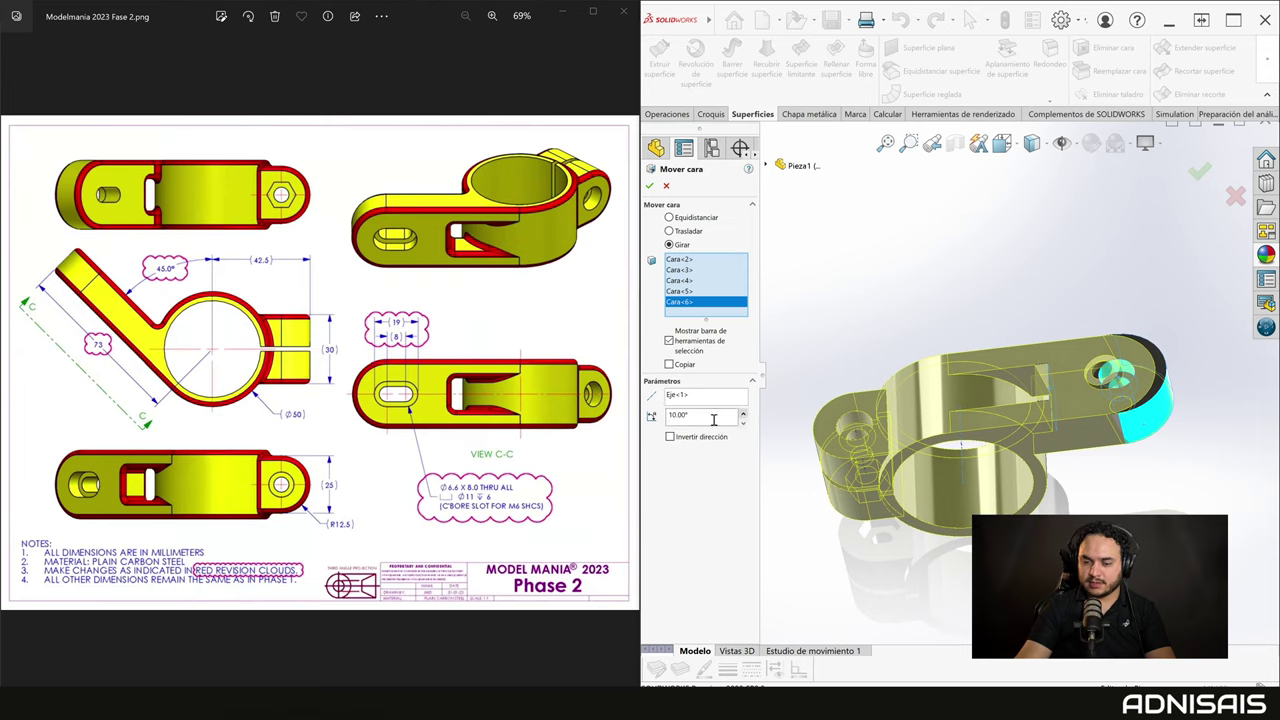
{"action": "double_click", "coordinate": [713, 419]}
{"action": "type", "text": "45"}
{"action": "key", "text": "Return"}
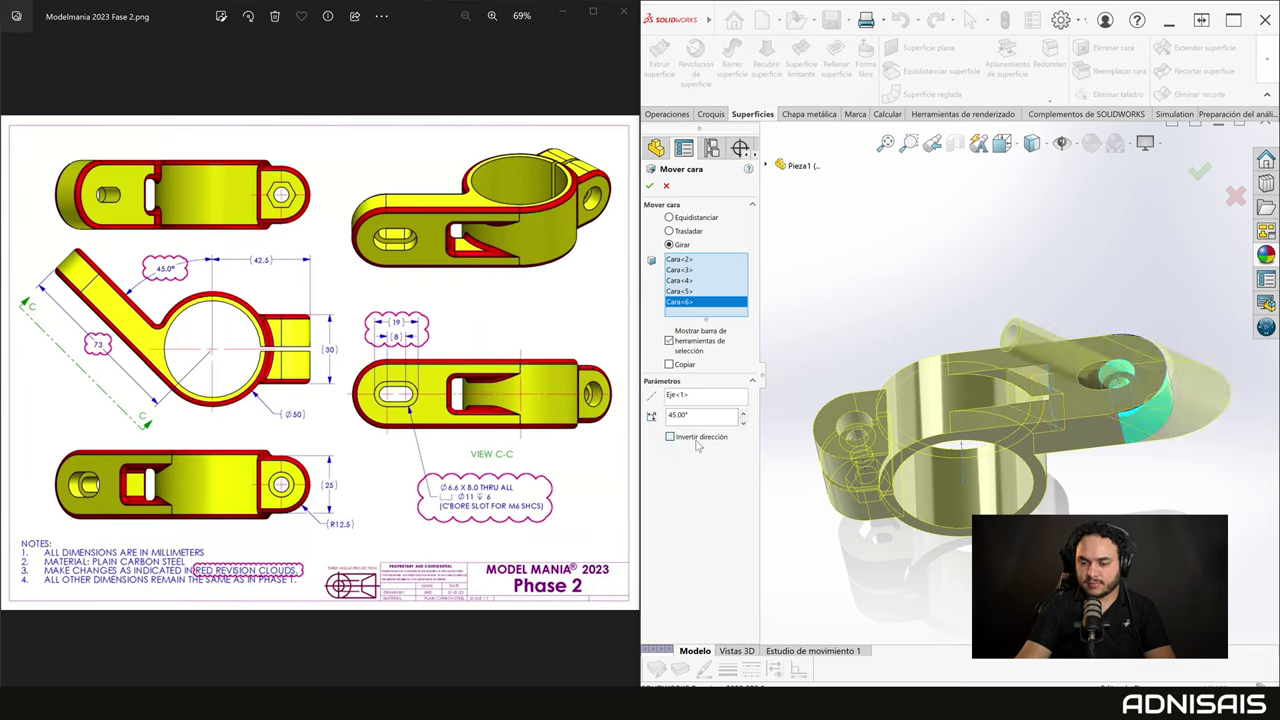
{"action": "left_click", "coordinate": [670, 437]}
{"action": "mouse_move", "coordinate": [1000, 420]}
{"action": "middle_mouse_down"}
{"action": "mouse_move", "coordinate": [1162, 412]}
{"action": "mouse_move", "coordinate": [1150, 428]}
{"action": "middle_mouse_up"}
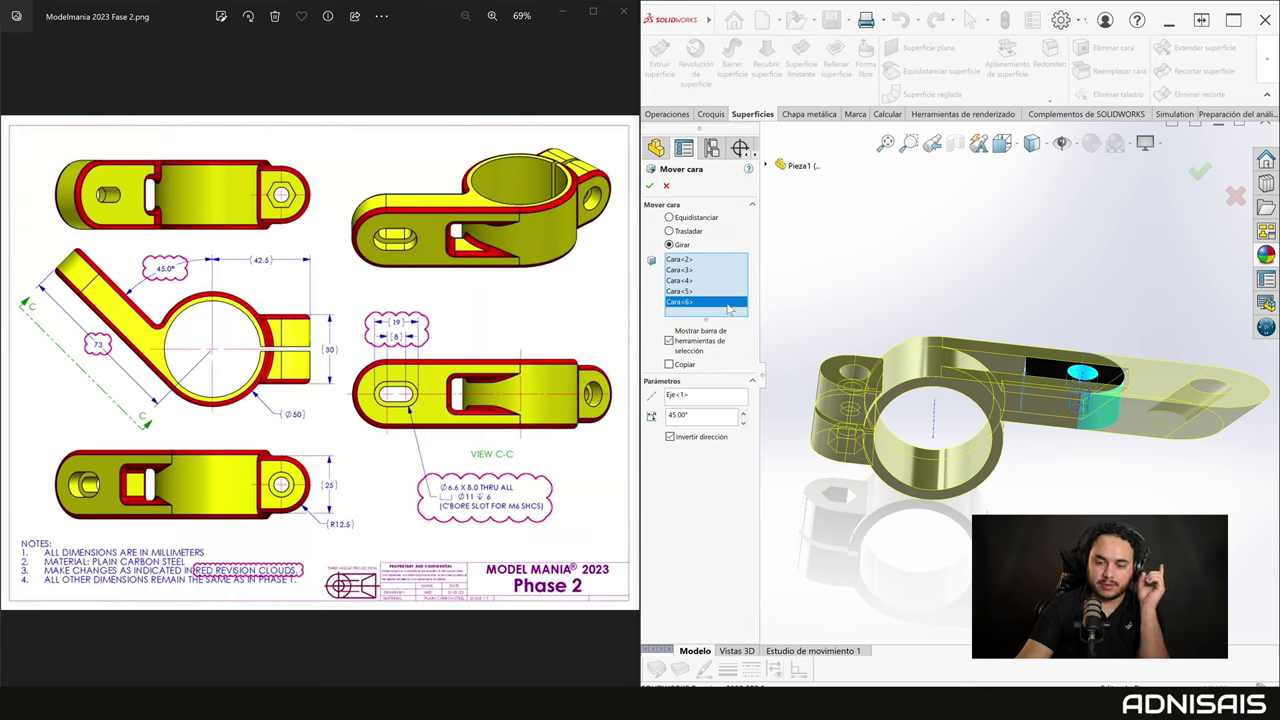
Add two more arm faces to the rotation.
{"action": "left_click", "coordinate": [1050, 375]}
{"action": "left_click", "coordinate": [1060, 400]}
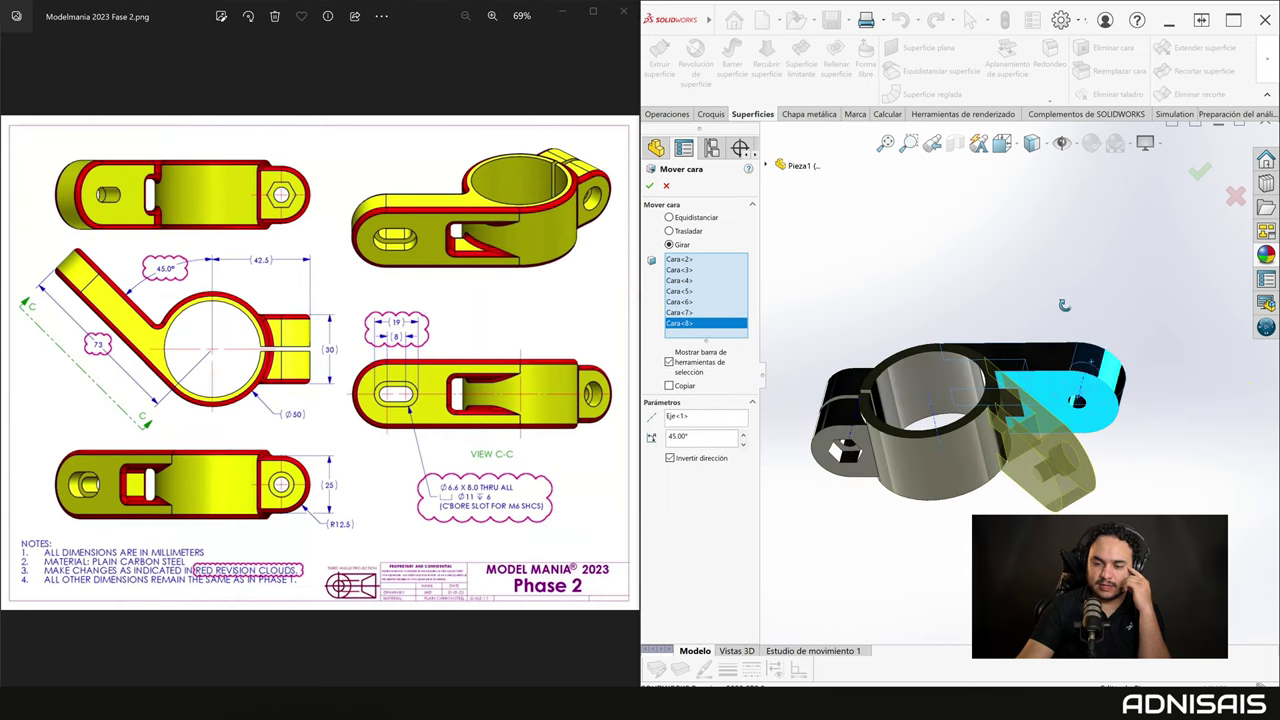
{"action": "mouse_move", "coordinate": [1065, 400]}
{"action": "middle_mouse_down"}
{"action": "mouse_move", "coordinate": [1100, 375]}
{"action": "mouse_move", "coordinate": [1070, 400]}
{"action": "middle_mouse_up"}
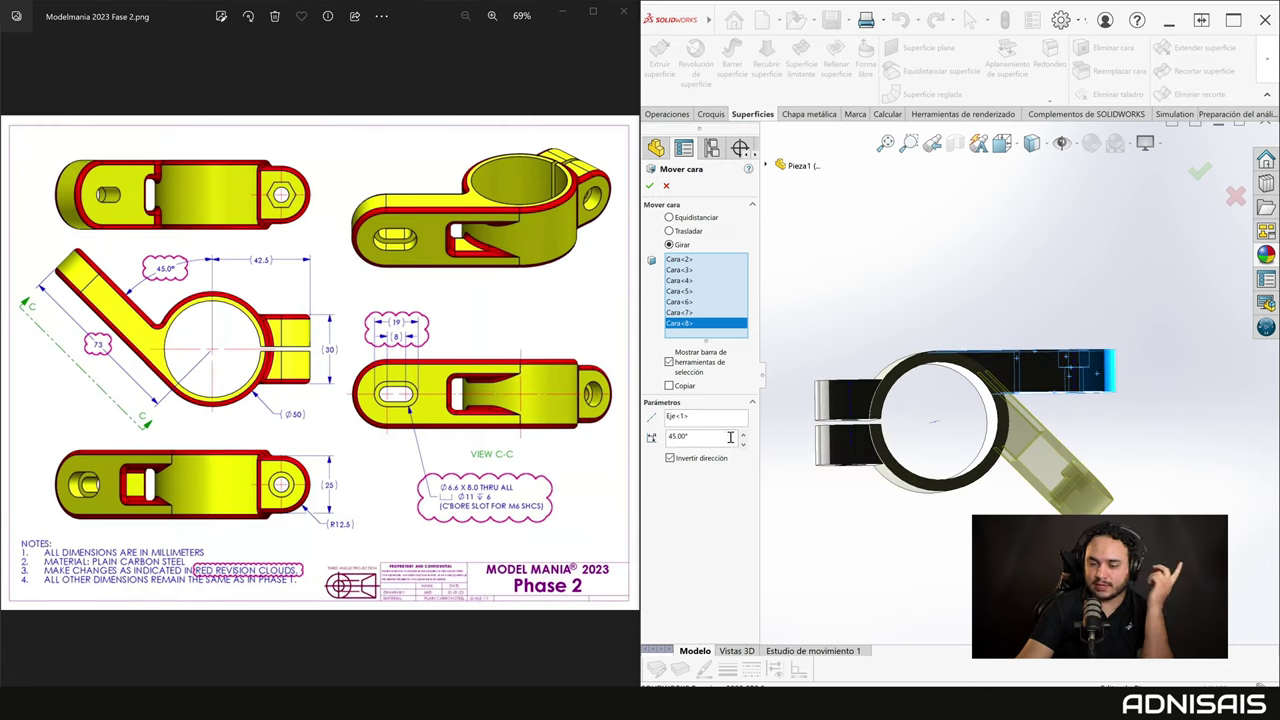
Try 48°, return the angle to 45°, then cancel Mover cara.
{"action": "left_click", "coordinate": [743, 438]}
{"action": "left_click", "coordinate": [743, 438]}
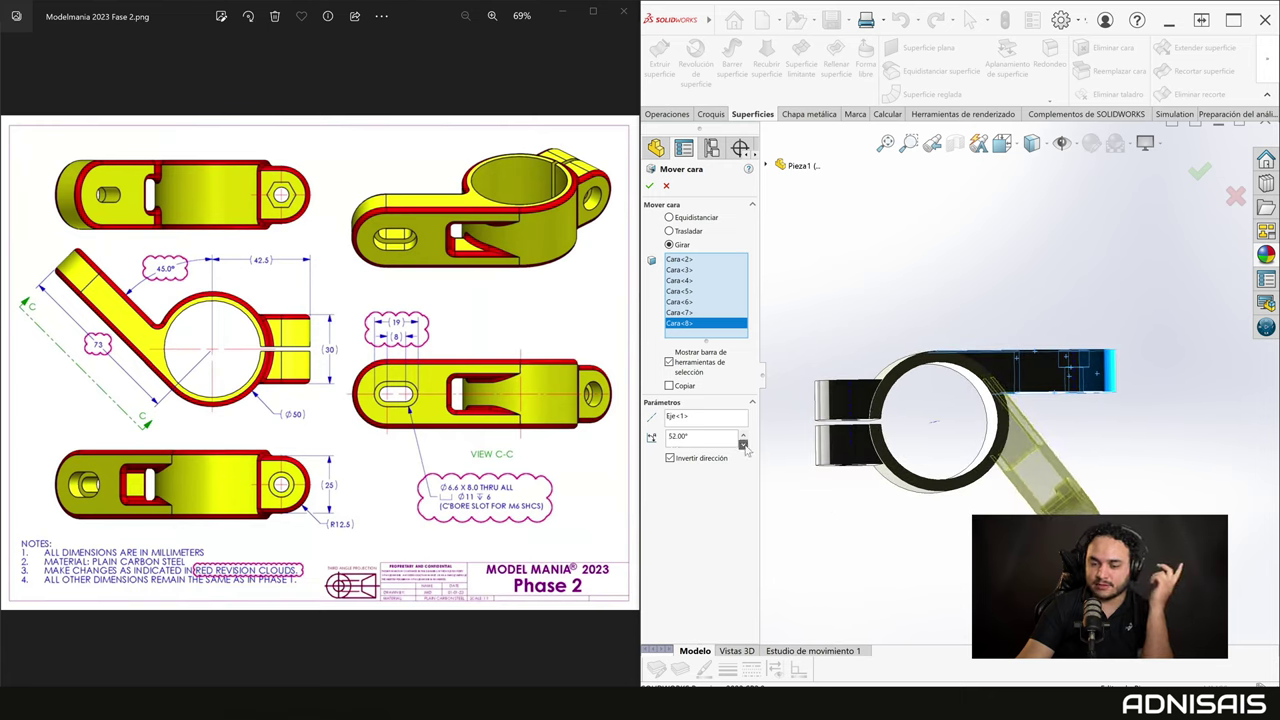
{"action": "left_click", "coordinate": [743, 438]}
{"action": "left_click", "coordinate": [743, 443]}
{"action": "left_click", "coordinate": [743, 443]}
{"action": "left_click", "coordinate": [743, 443]}
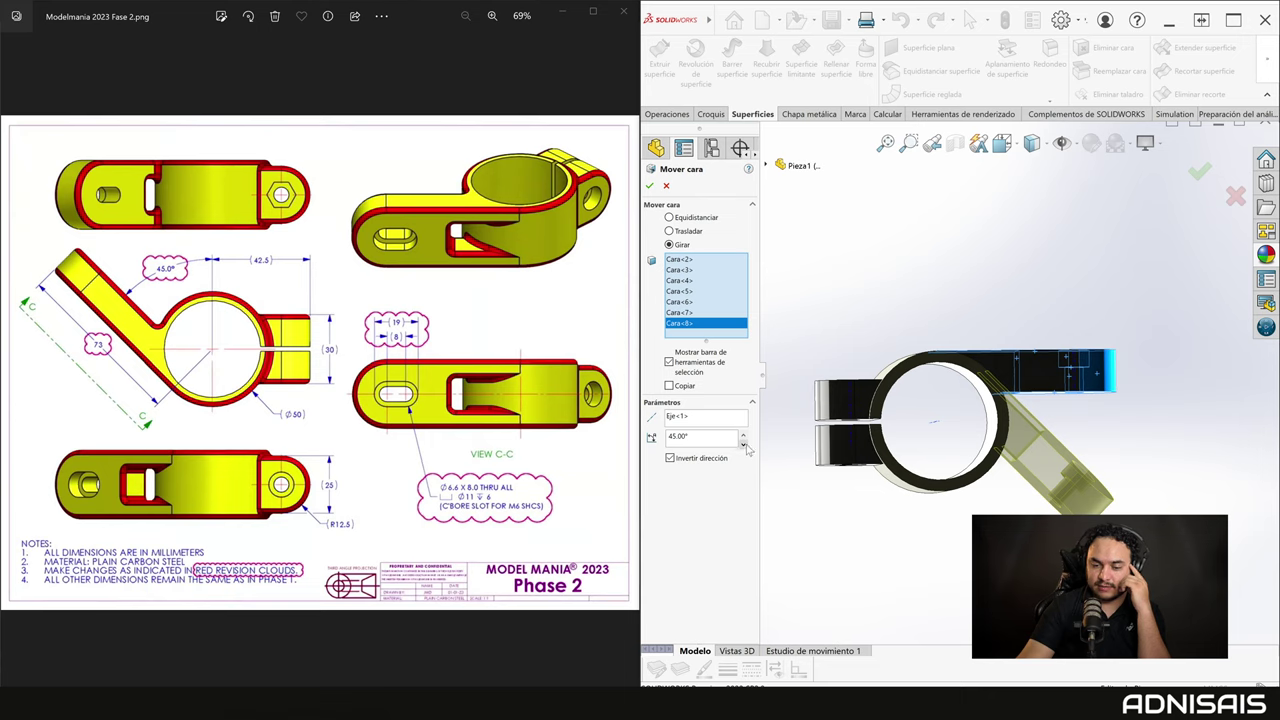
{"action": "middle_click_drag", "start_coordinate": [960, 440], "coordinate": [1048, 453]}
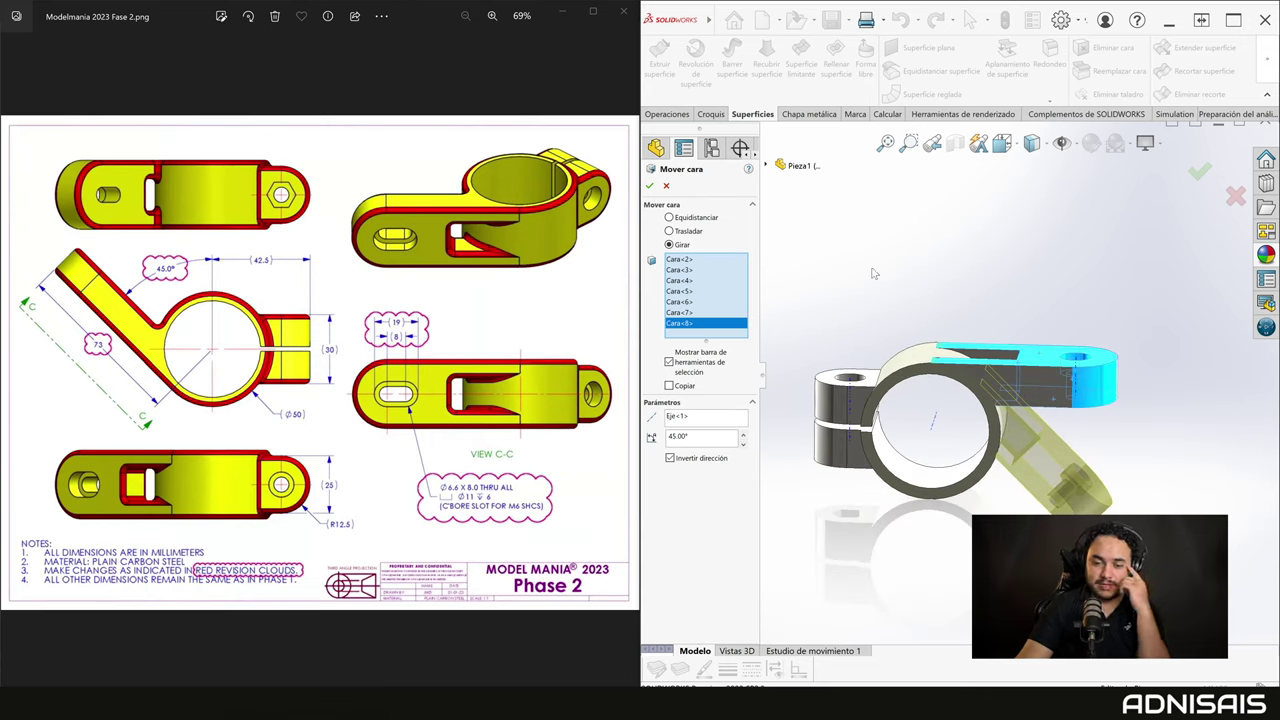
{"action": "left_click", "coordinate": [667, 187]}
Edit Croquis1 and zoom in on the arm rectangle.
{"action": "left_click", "coordinate": [702, 345]}
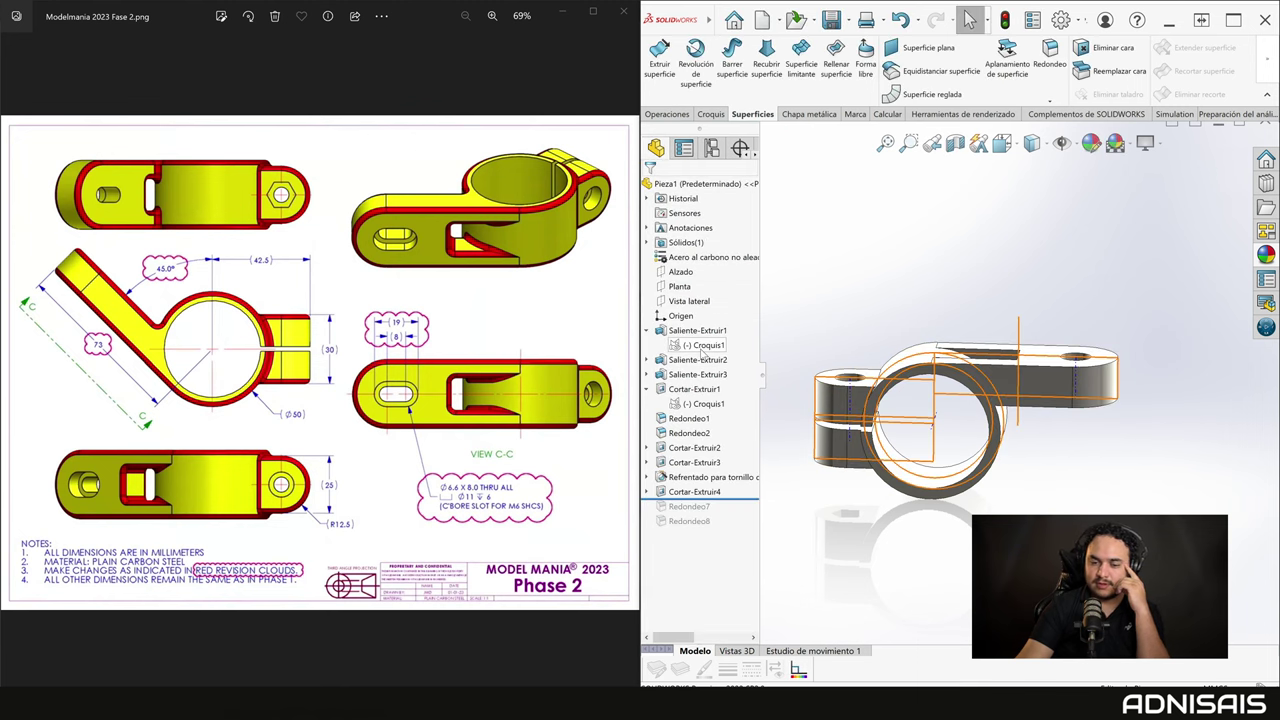
{"action": "left_click", "coordinate": [713, 330]}
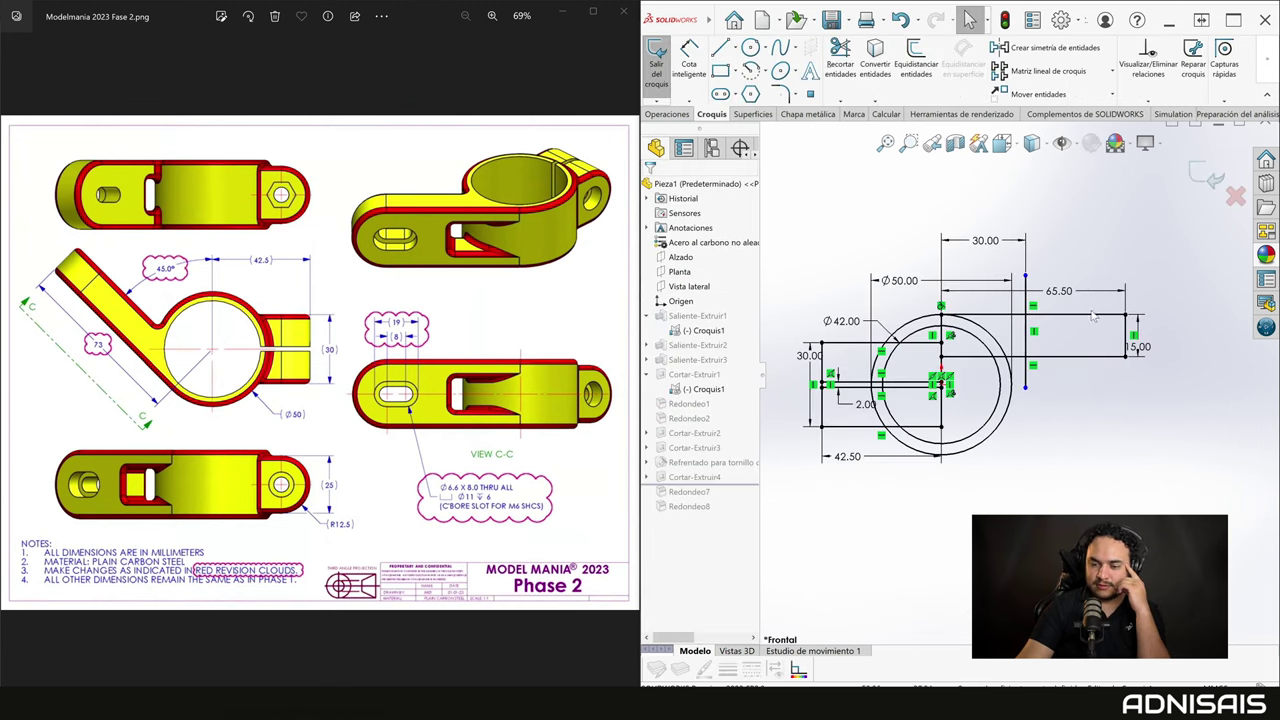
{"action": "scroll", "coordinate": [1093, 316], "scroll_direction": "down", "scroll_amount": 2}
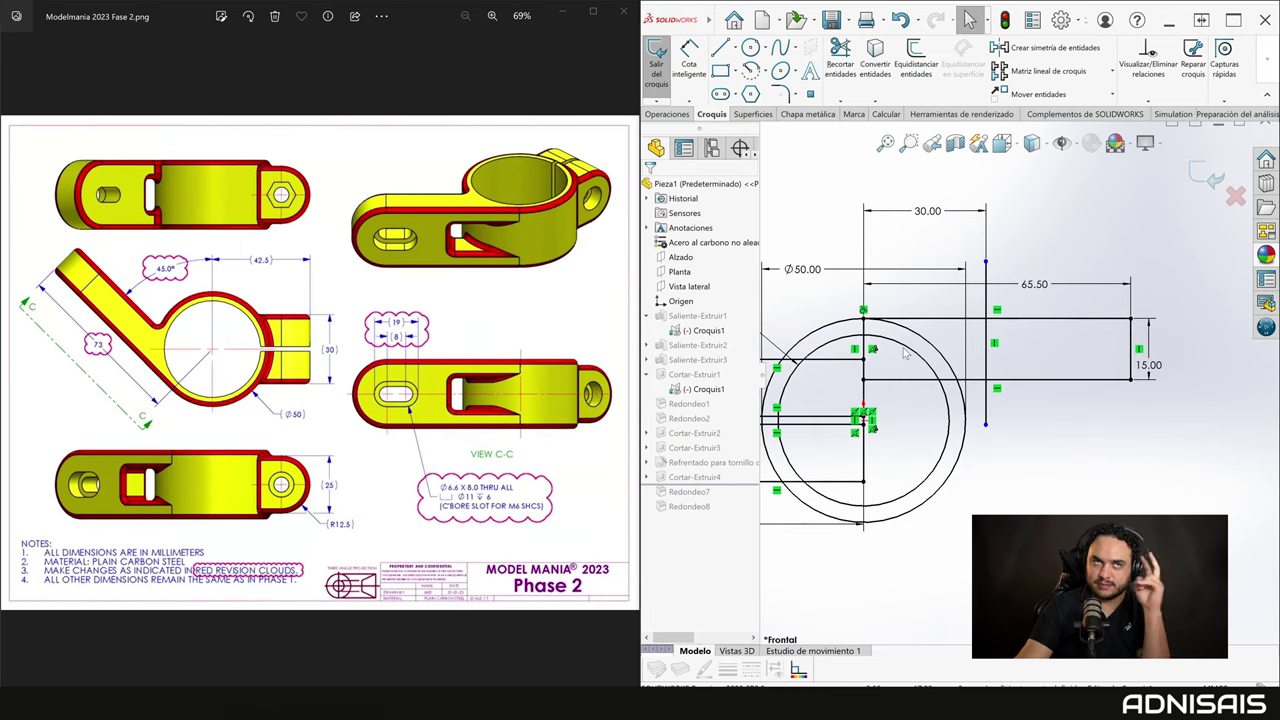
Delete the Horizontal relations on the rectangle's top and bottom lines.
{"action": "left_click", "coordinate": [997, 313]}
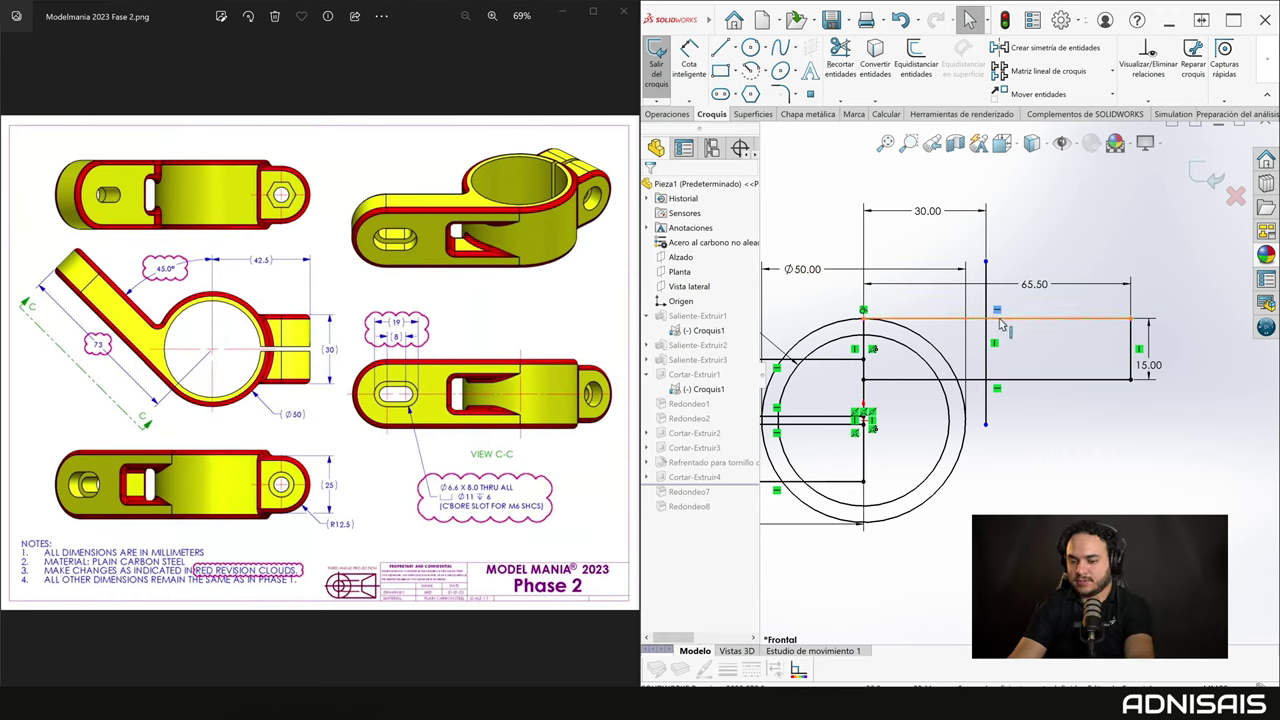
{"action": "key", "text": "Delete"}
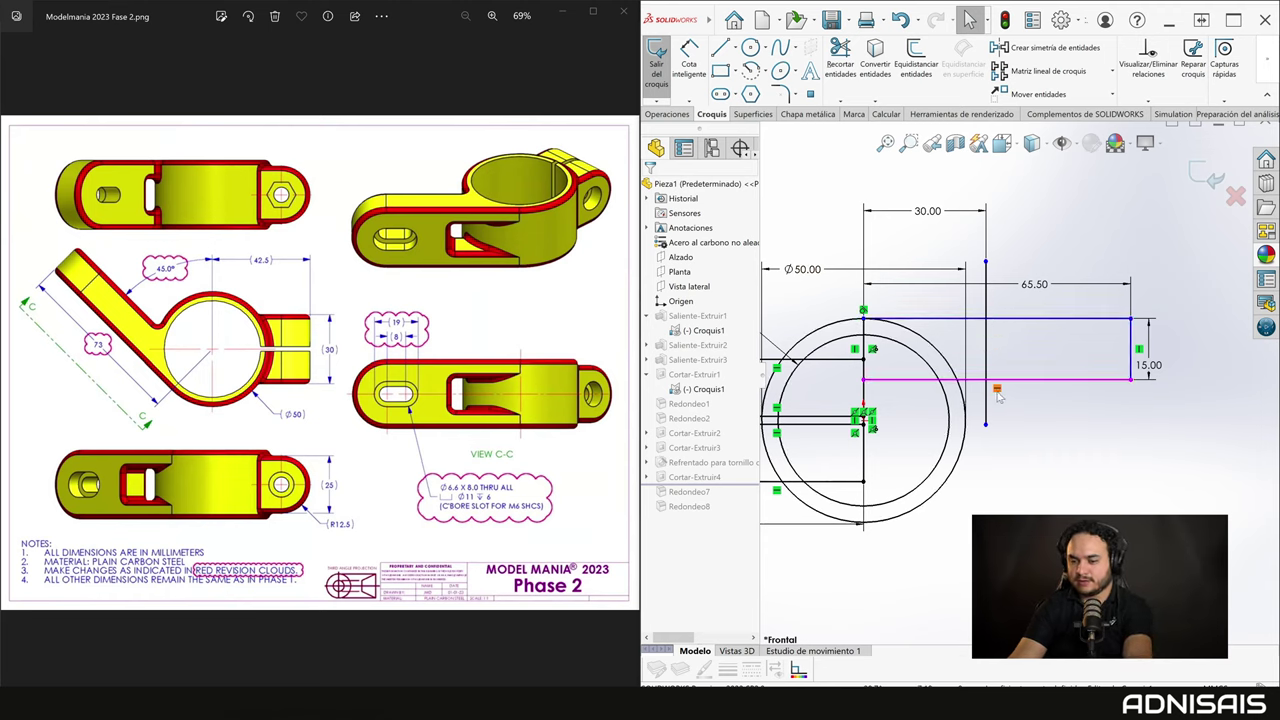
{"action": "left_click", "coordinate": [997, 389]}
{"action": "key", "text": "Delete"}
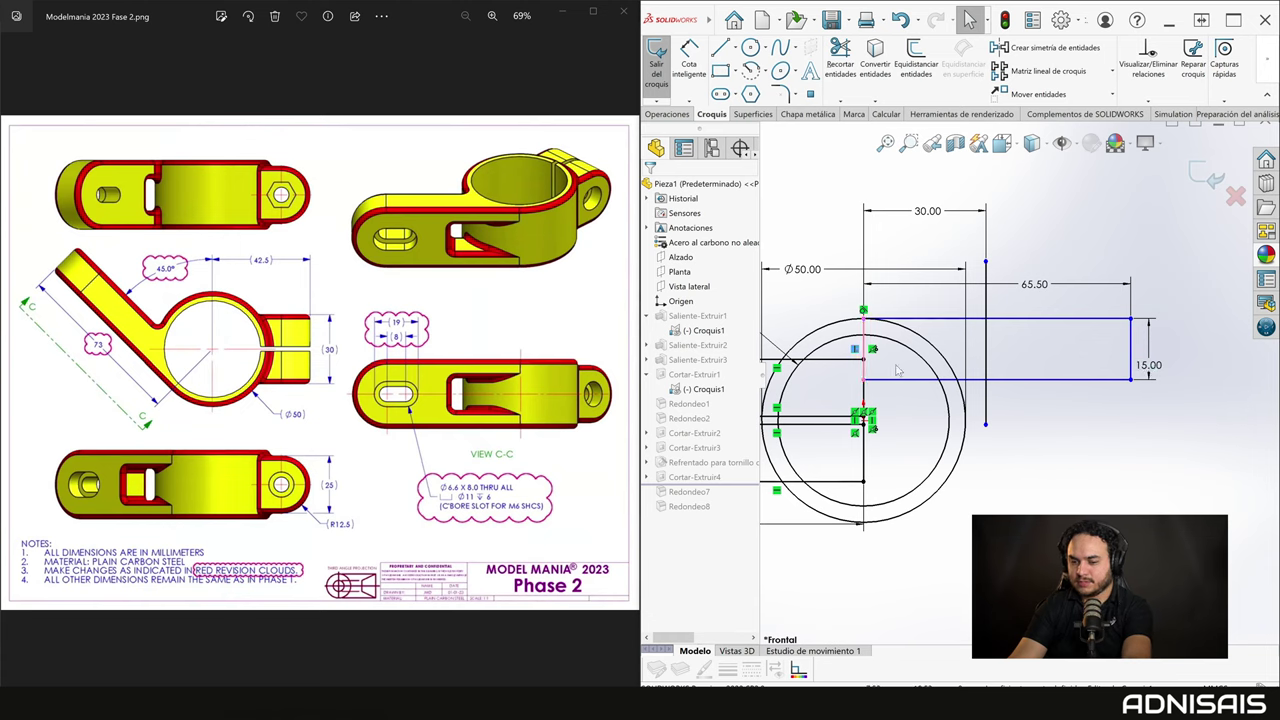
{"action": "left_click", "coordinate": [1130, 320]}
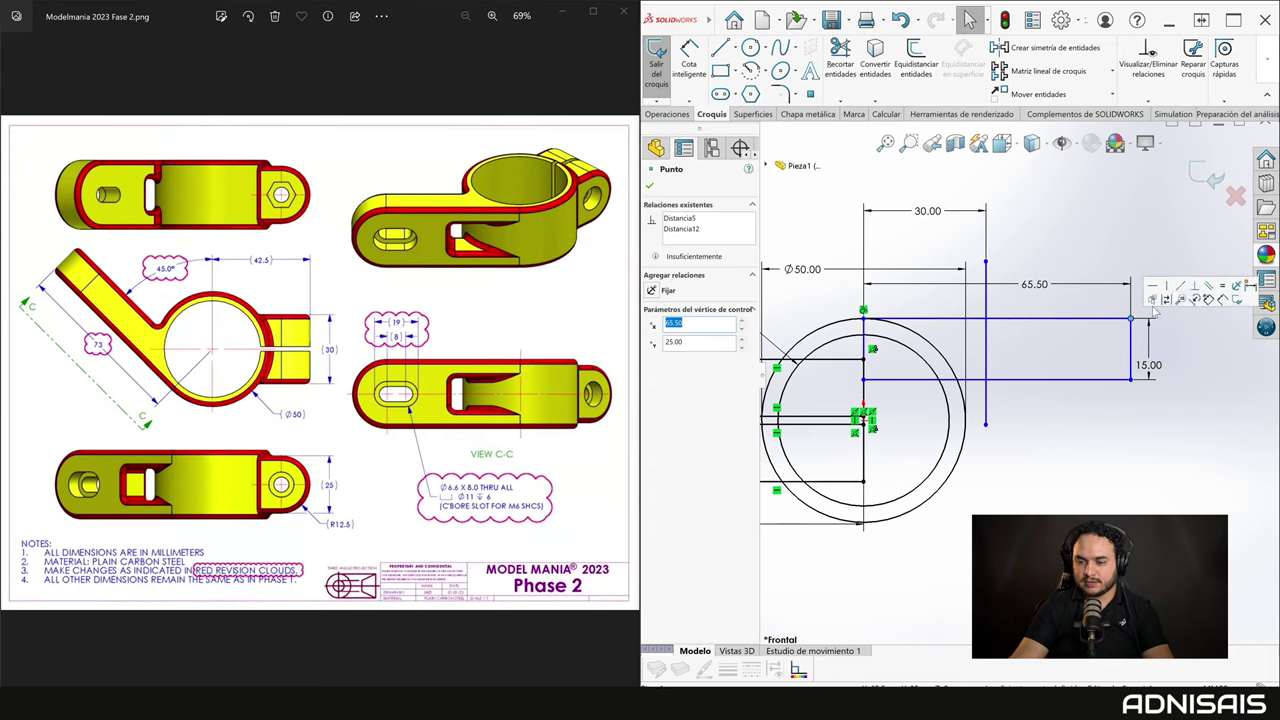
Make the two arm lines perpendicular and swing the arm end down to the right.
{"action": "left_click", "coordinate": [1131, 380]}
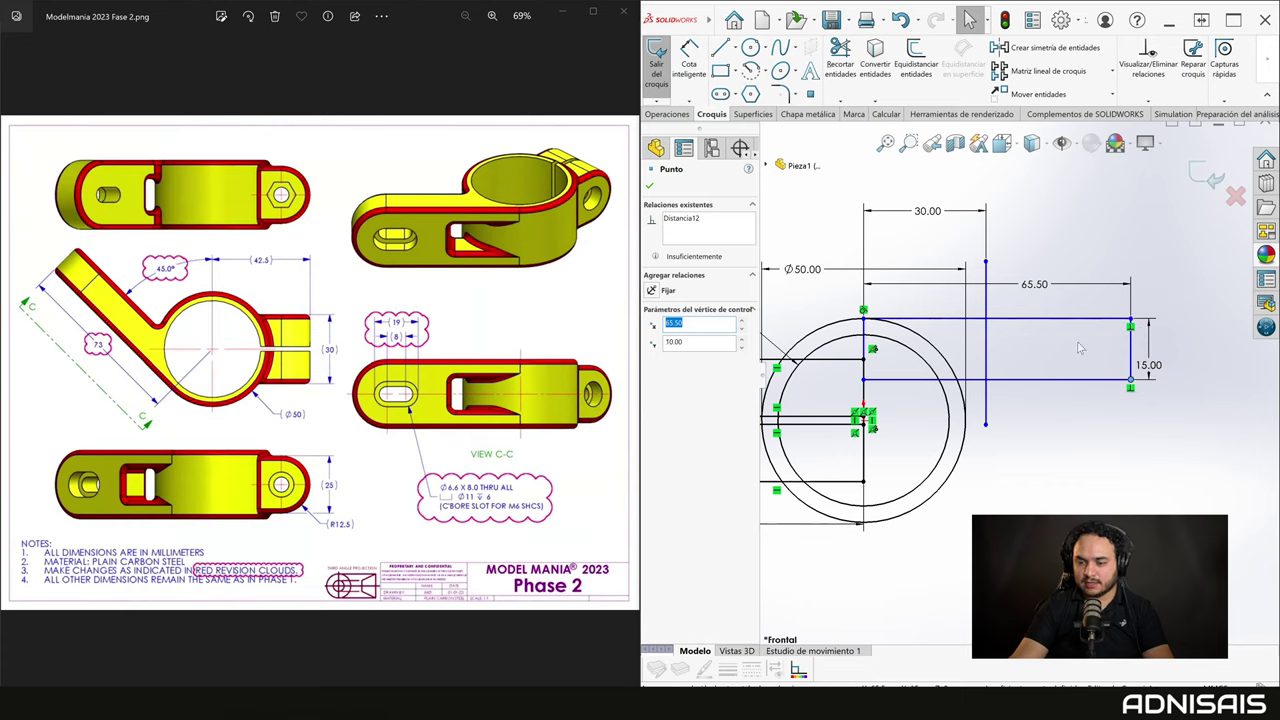
{"action": "left_click", "coordinate": [864, 319]}
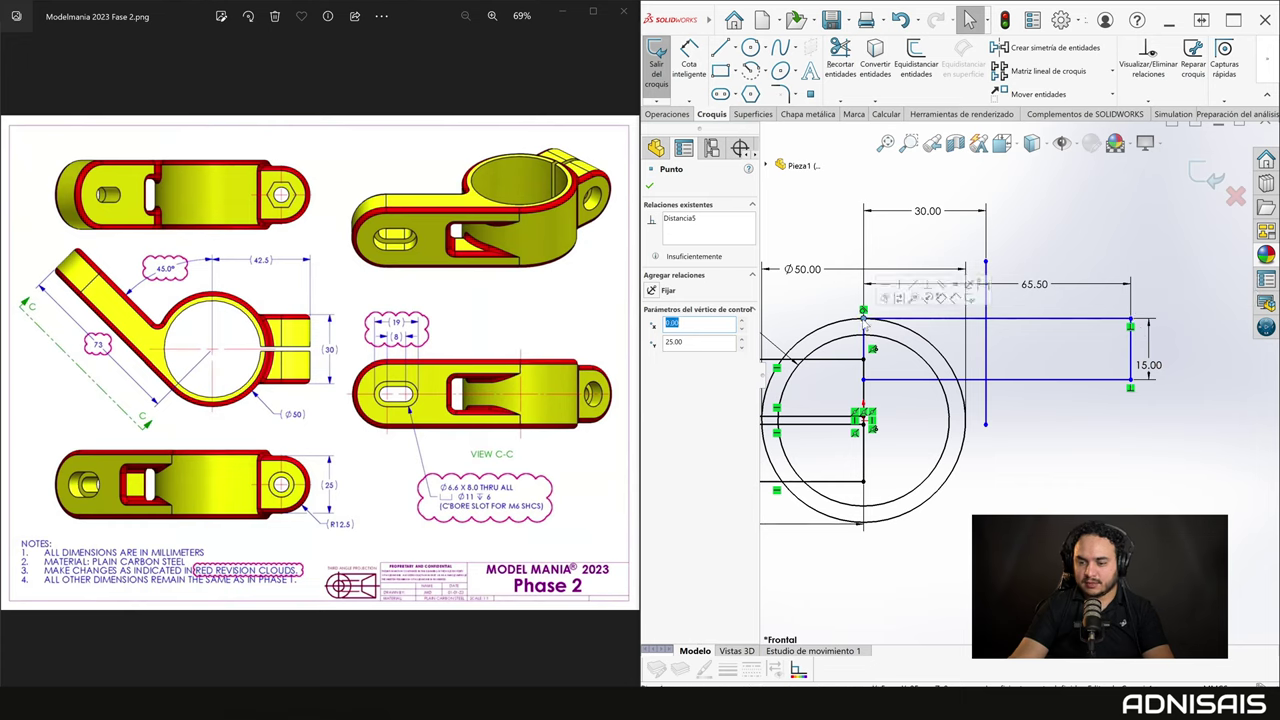
{"action": "left_click", "coordinate": [986, 330]}
{"action": "left_click", "coordinate": [997, 326]}
{"action": "left_click", "coordinate": [986, 326]}
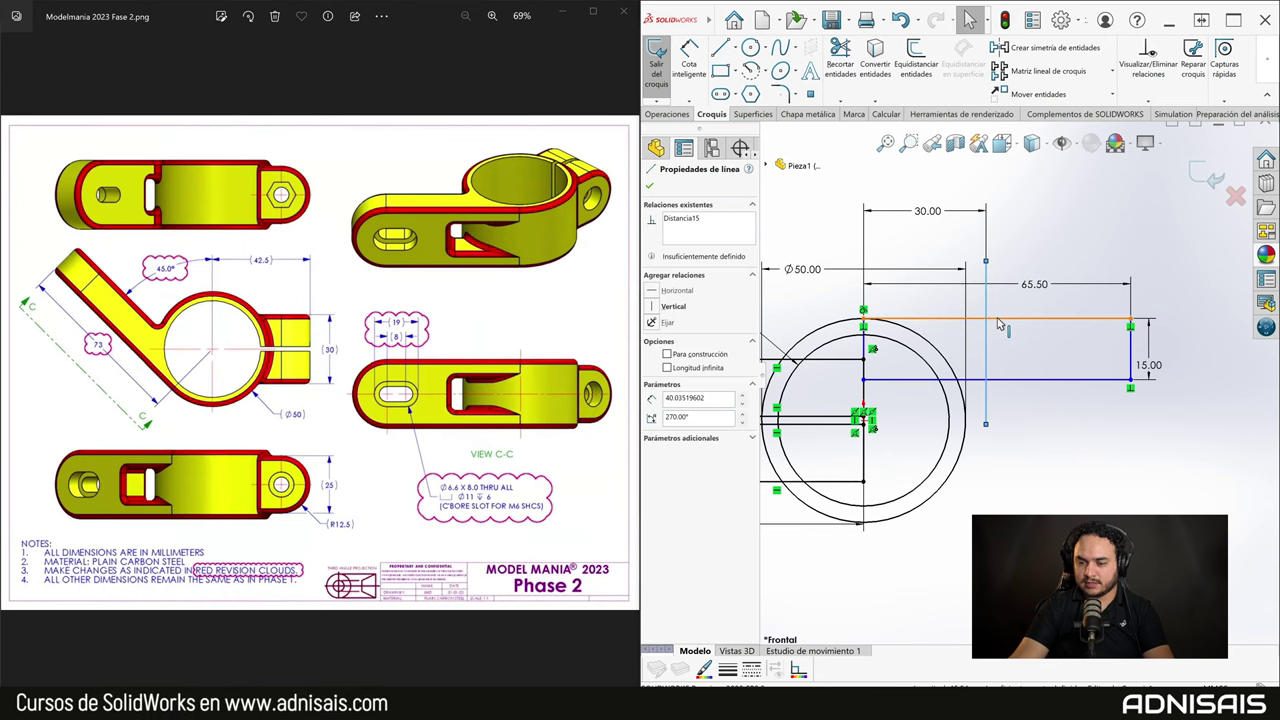
{"action": "left_click", "coordinate": [1000, 319], "text": "ctrl"}
{"action": "left_click", "coordinate": [1062, 284]}
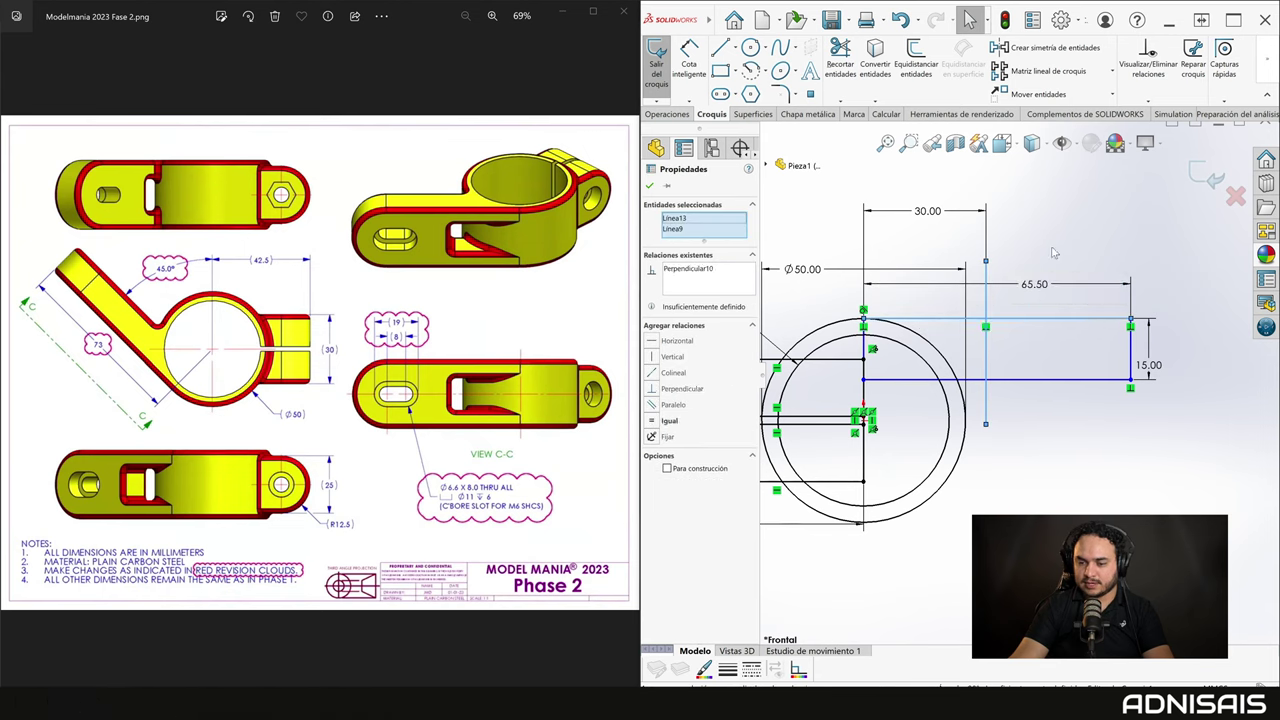
{"action": "mouse_move", "coordinate": [1131, 321]}
{"action": "left_mouse_down"}
{"action": "mouse_move", "coordinate": [1157, 349]}
{"action": "mouse_move", "coordinate": [1206, 505]}
{"action": "mouse_move", "coordinate": [1140, 493]}
{"action": "left_mouse_up"}
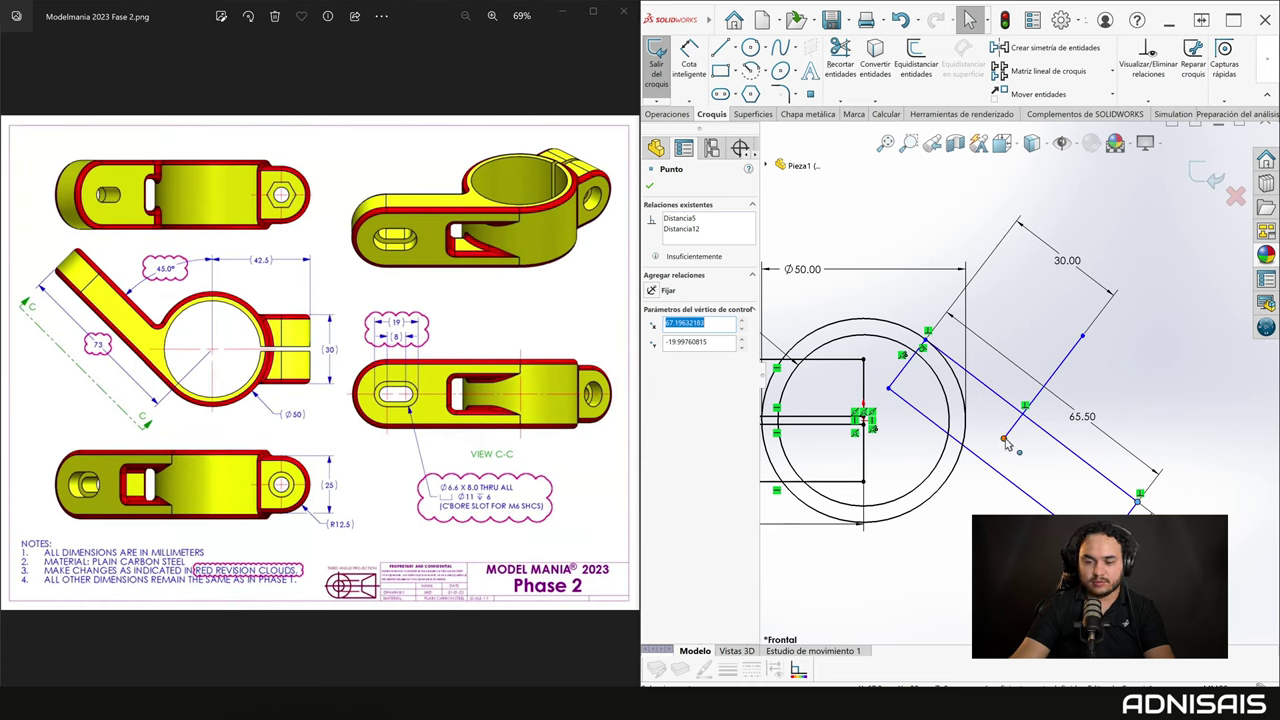
Pull the arm diagonal and dimension its angle to the horizontal line as 45°.
{"action": "left_click_drag", "start_coordinate": [1004, 440], "coordinate": [958, 497]}
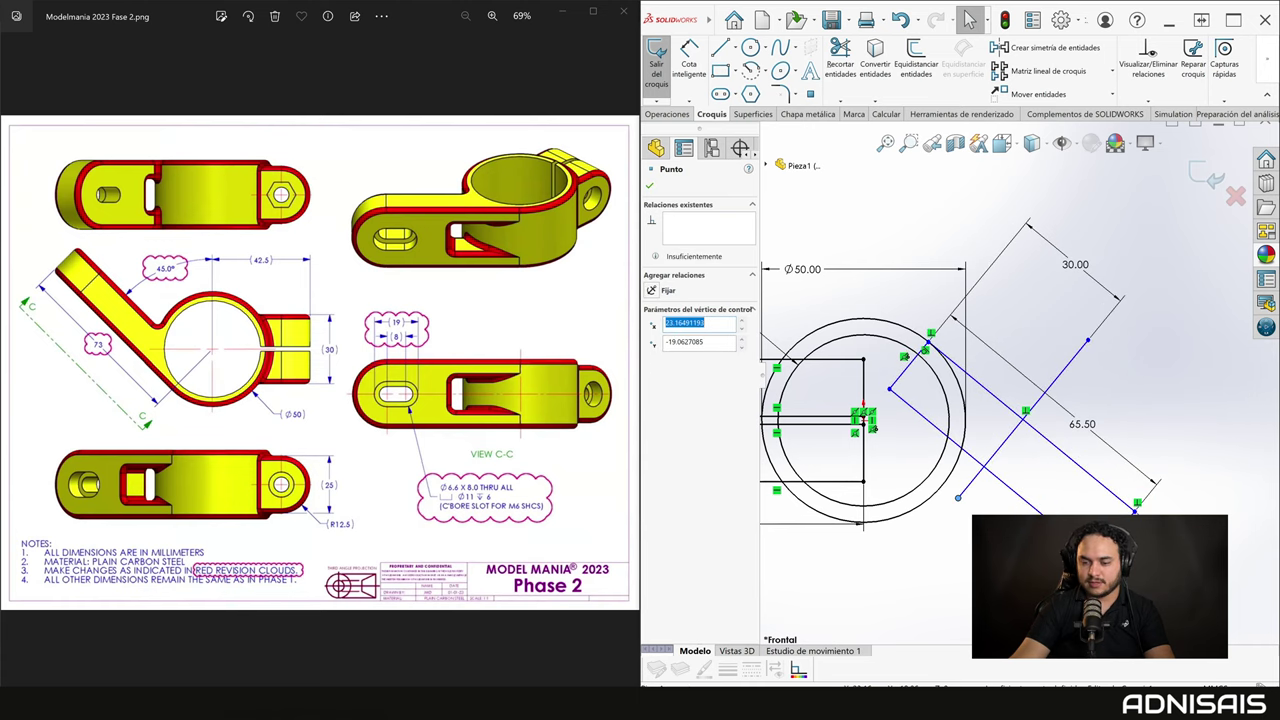
{"action": "key", "text": "Escape"}
{"action": "scroll", "coordinate": [1060, 245], "scroll_direction": "up", "scroll_amount": 1}
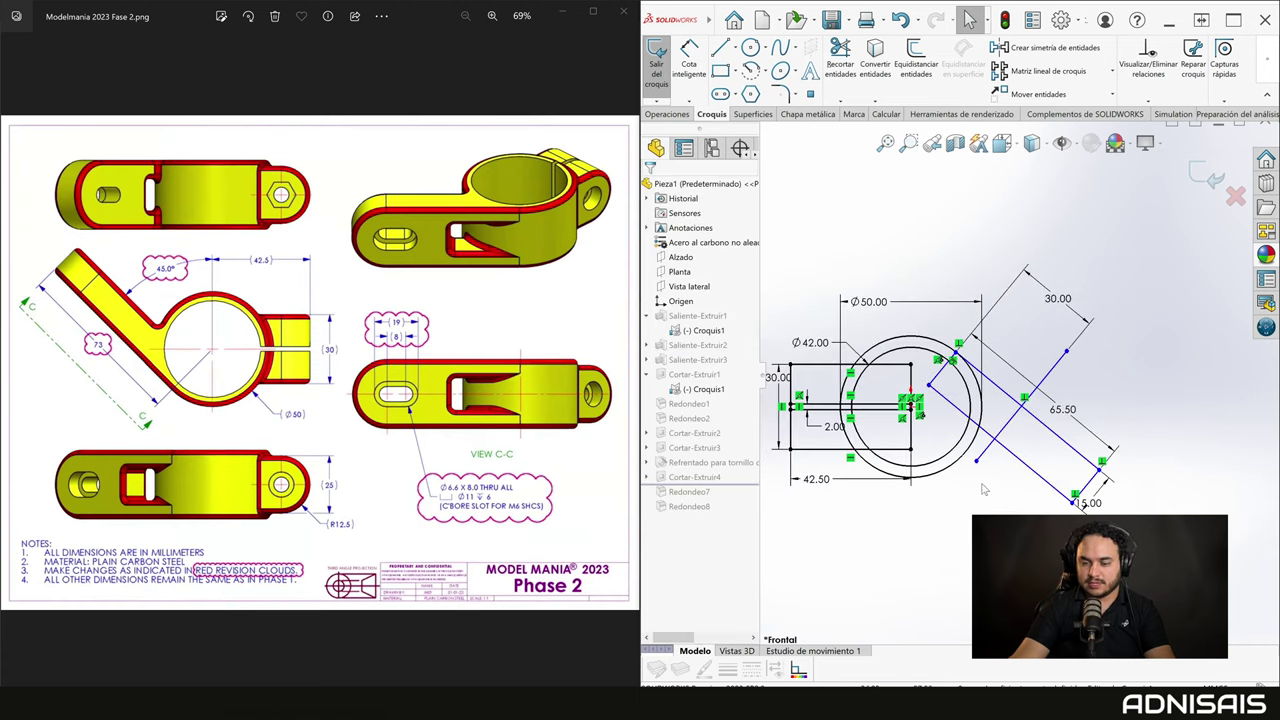
{"action": "scroll", "coordinate": [1060, 245], "scroll_direction": "up", "scroll_amount": 1}
{"action": "right_click_drag", "start_coordinate": [1044, 507], "coordinate": [1050, 405]}
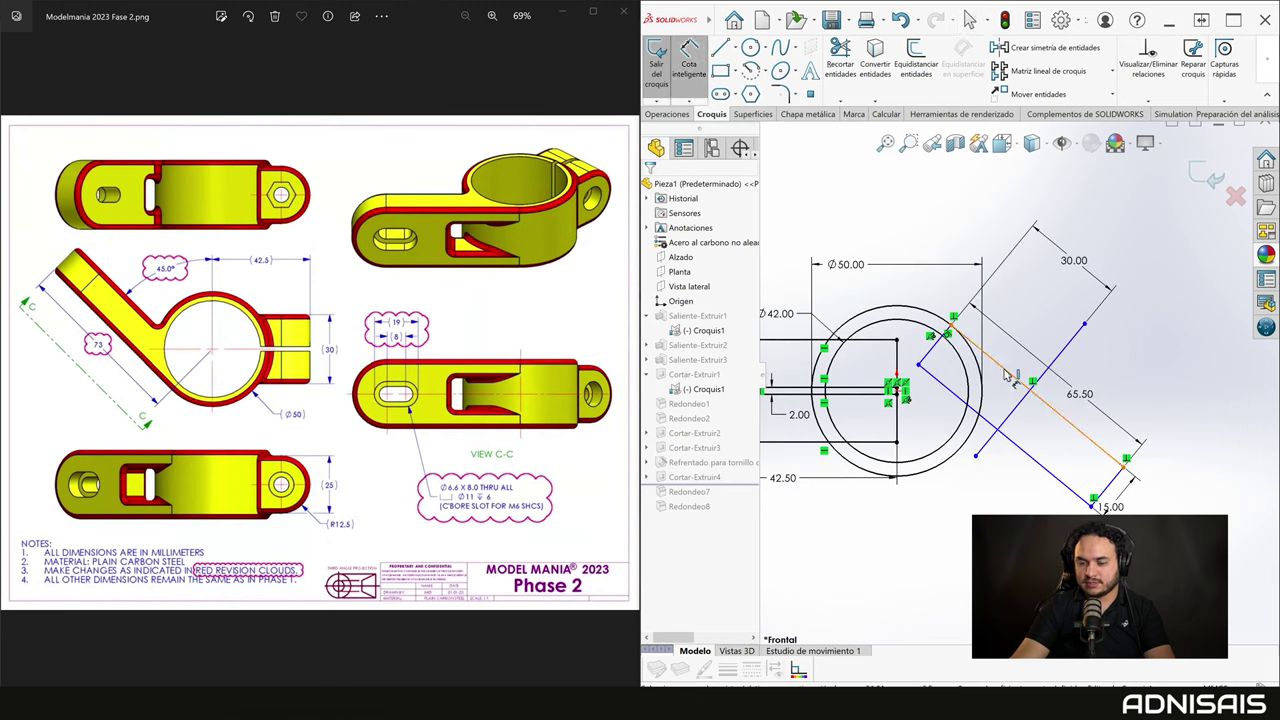
{"action": "left_click", "coordinate": [1005, 370]}
{"action": "left_click", "coordinate": [888, 341]}
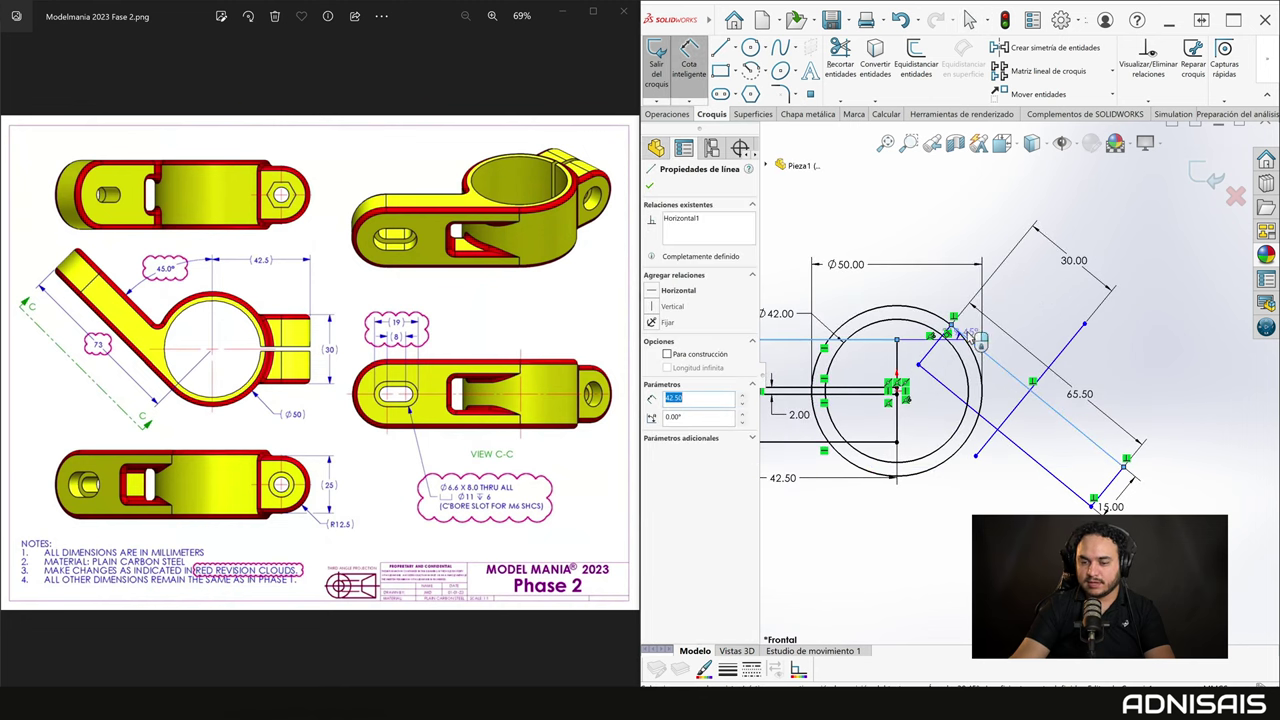
{"action": "left_click", "coordinate": [1181, 392]}
{"action": "type", "text": "45"}
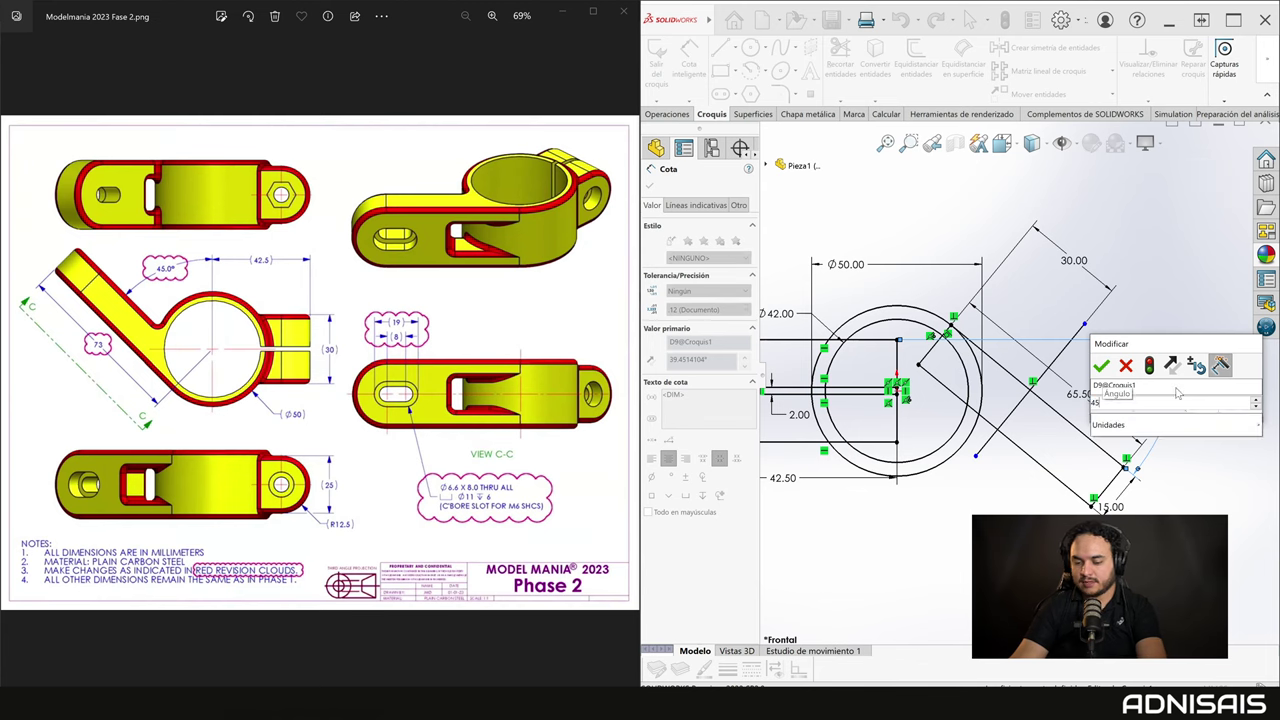
{"action": "key", "text": "Return"}
Change the 65.50 arm length to 73 mm and exit the sketch.
{"action": "left_click", "coordinate": [1082, 425]}
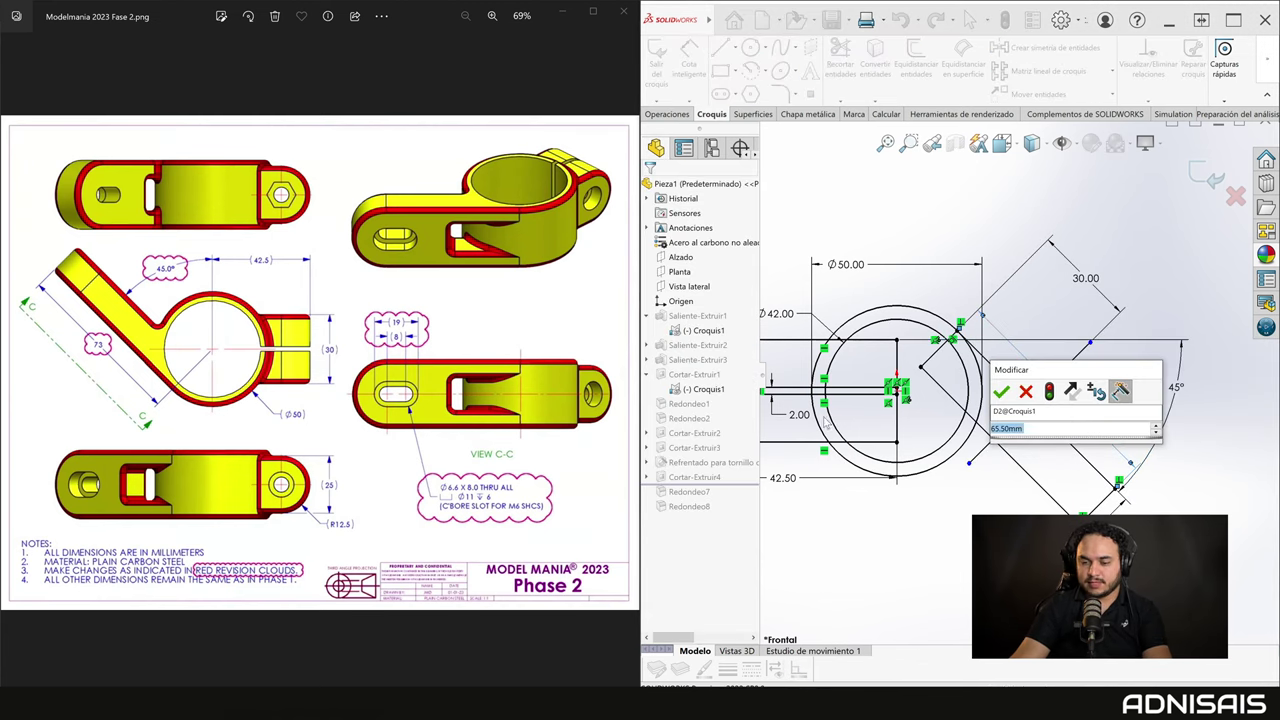
{"action": "type", "text": "73"}
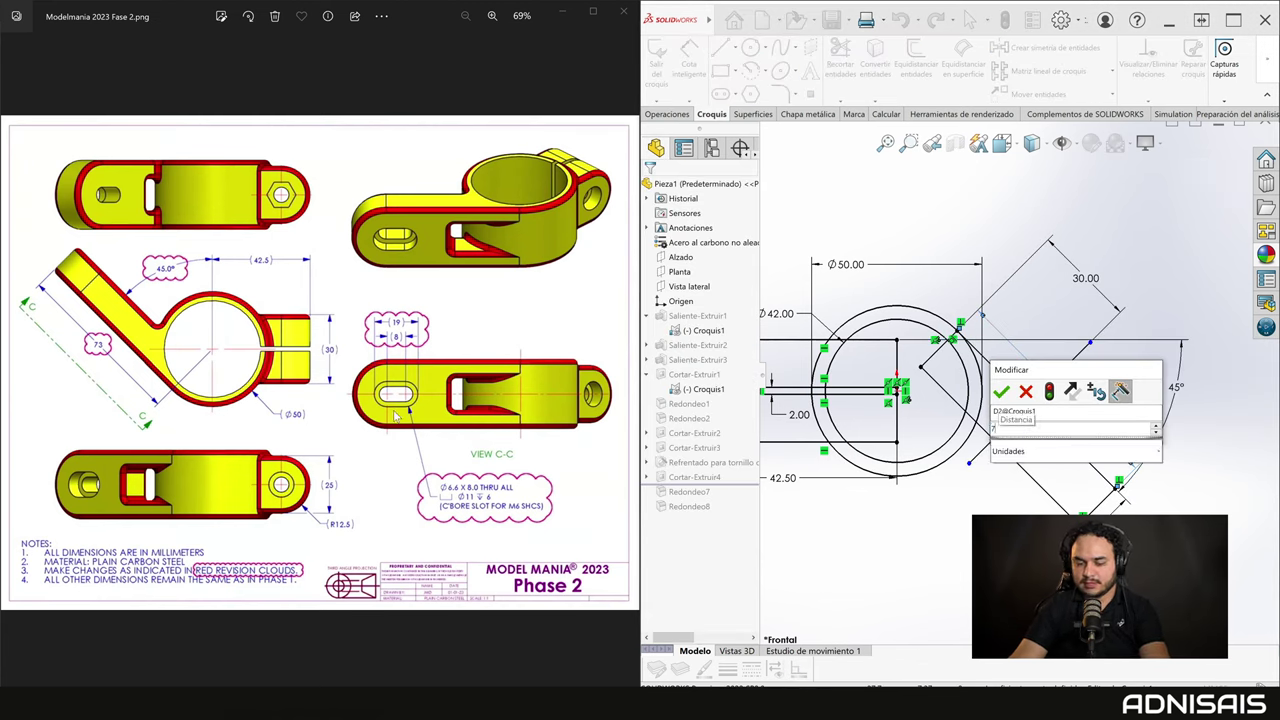
{"action": "key", "text": "Return"}
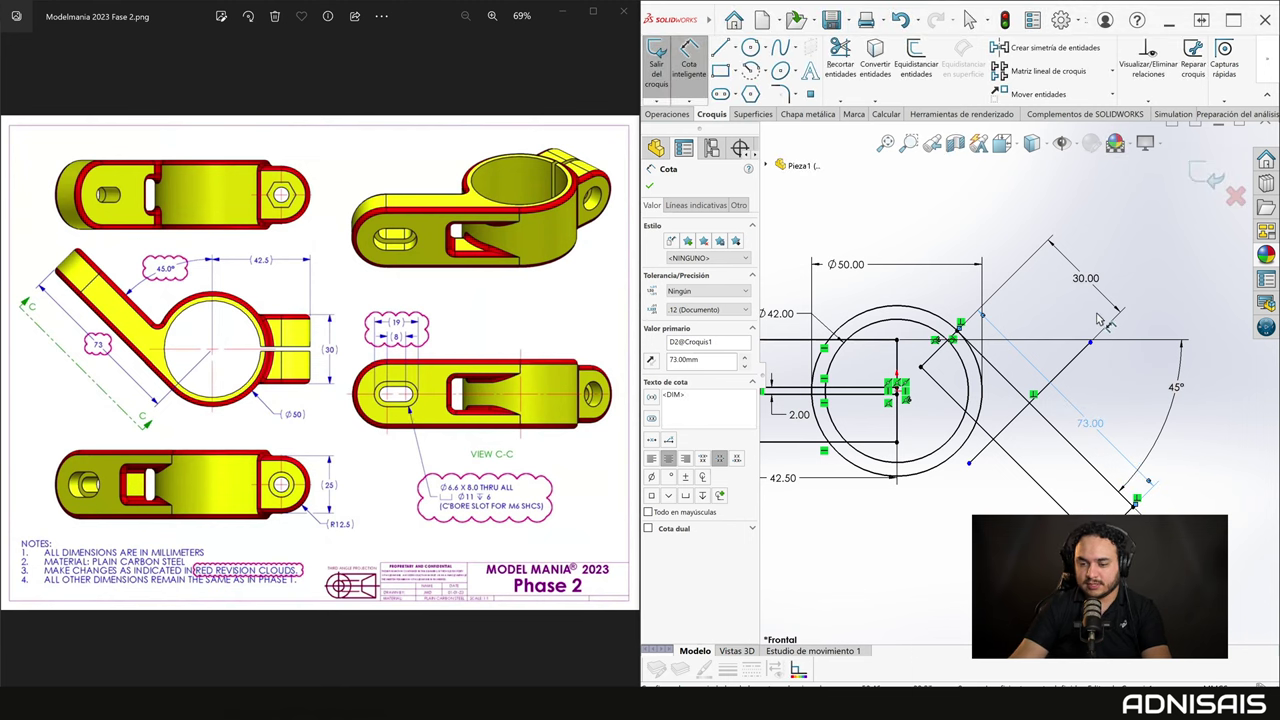
{"action": "key", "text": "Escape"}
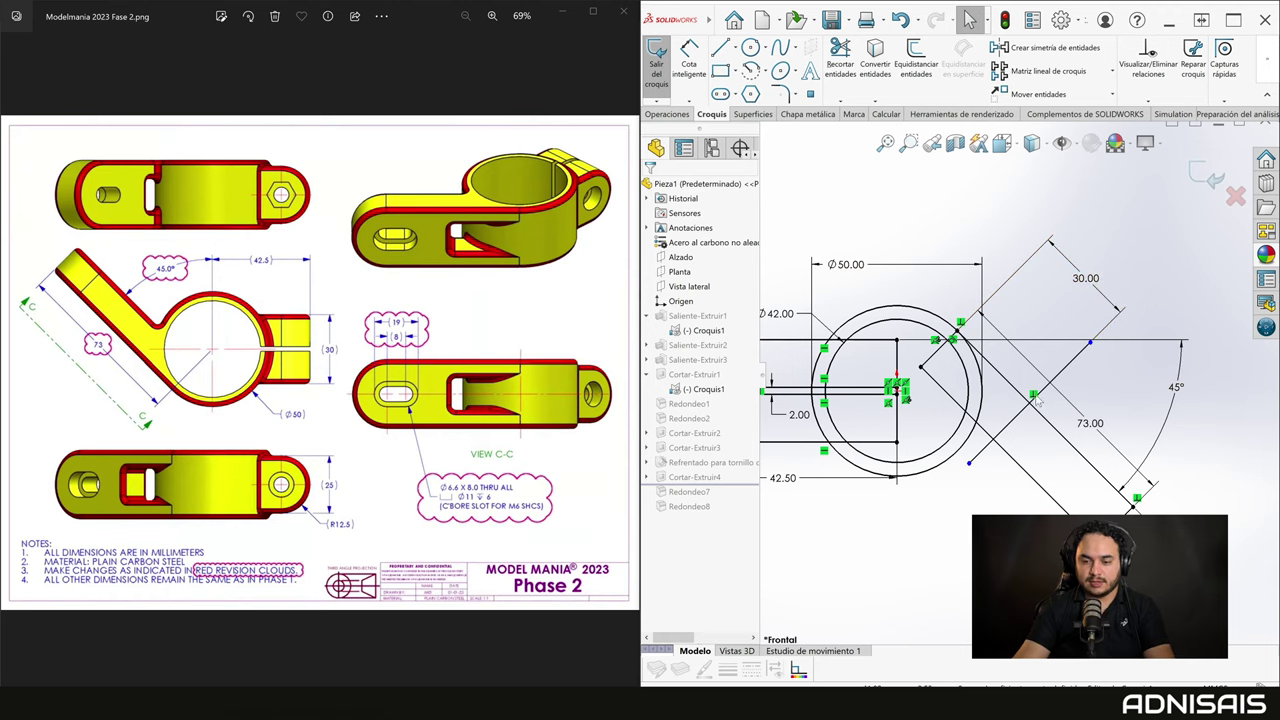
{"action": "left_click_drag", "start_coordinate": [1091, 344], "coordinate": [1067, 364]}
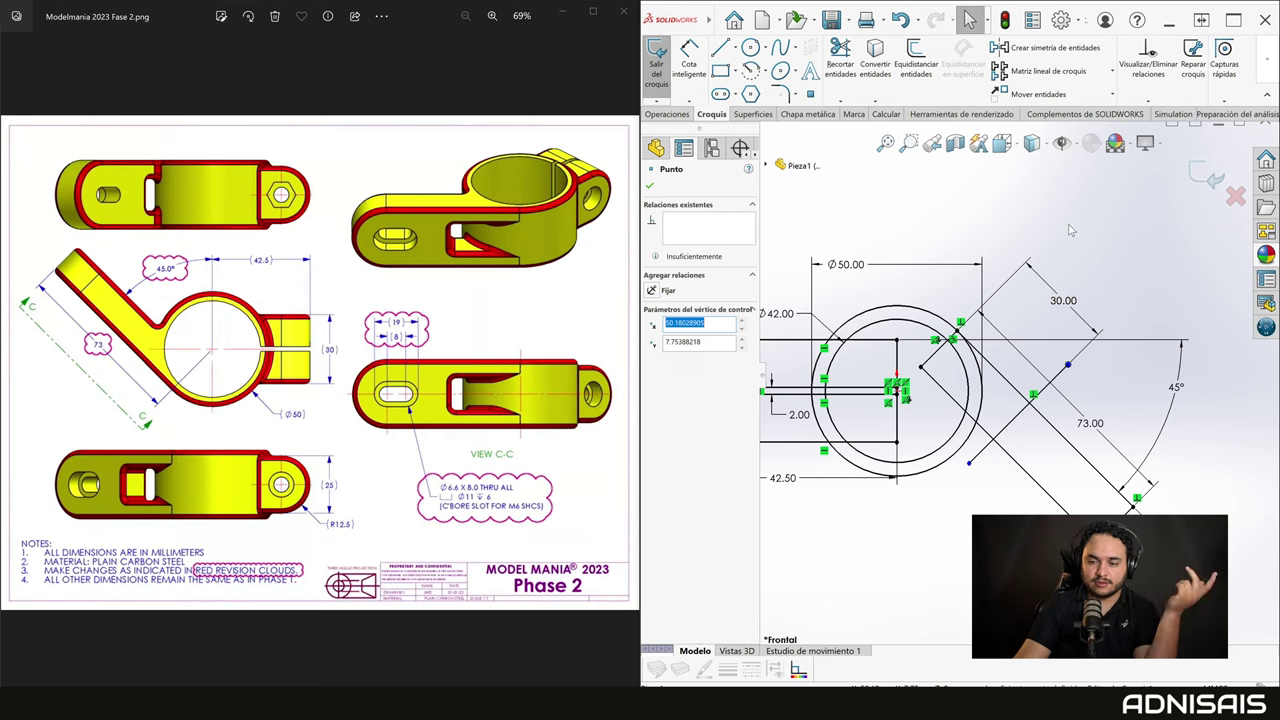
{"action": "left_click", "coordinate": [1197, 180]}
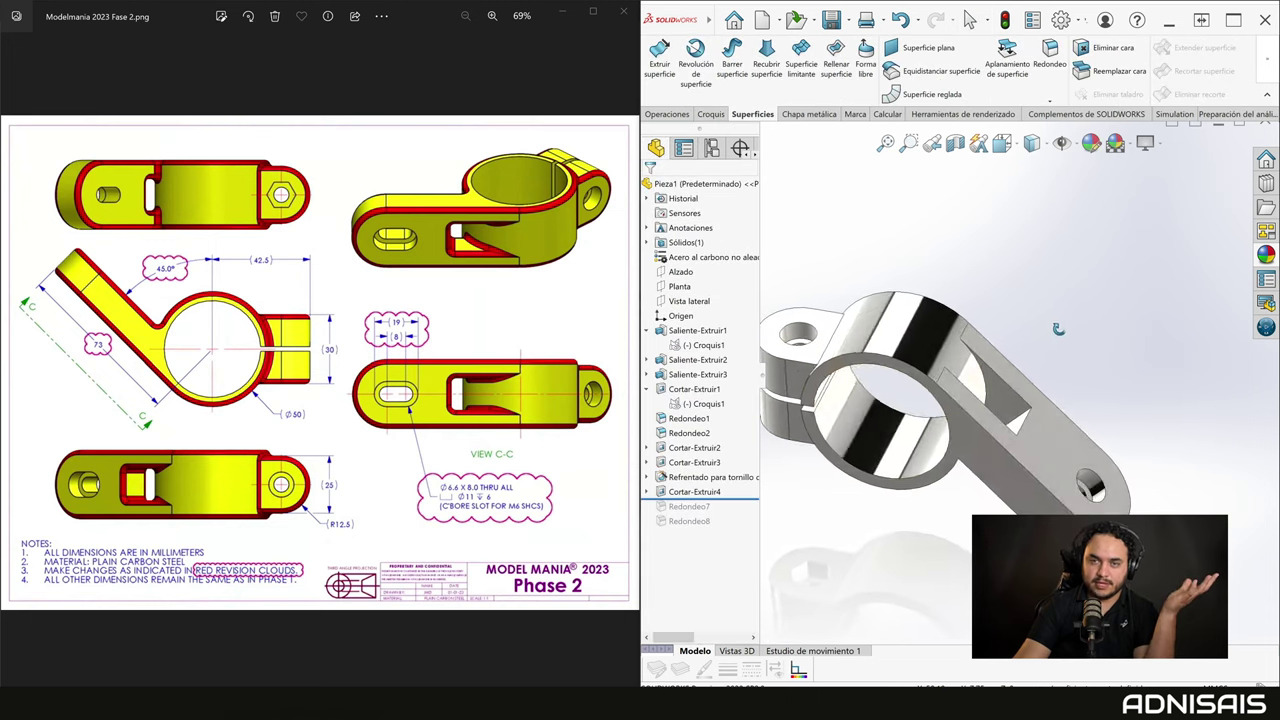
Roll forward below Redondeo8 and inspect the rebuilt 45° arm and ring.
{"action": "left_click_drag", "start_coordinate": [740, 503], "coordinate": [740, 528]}
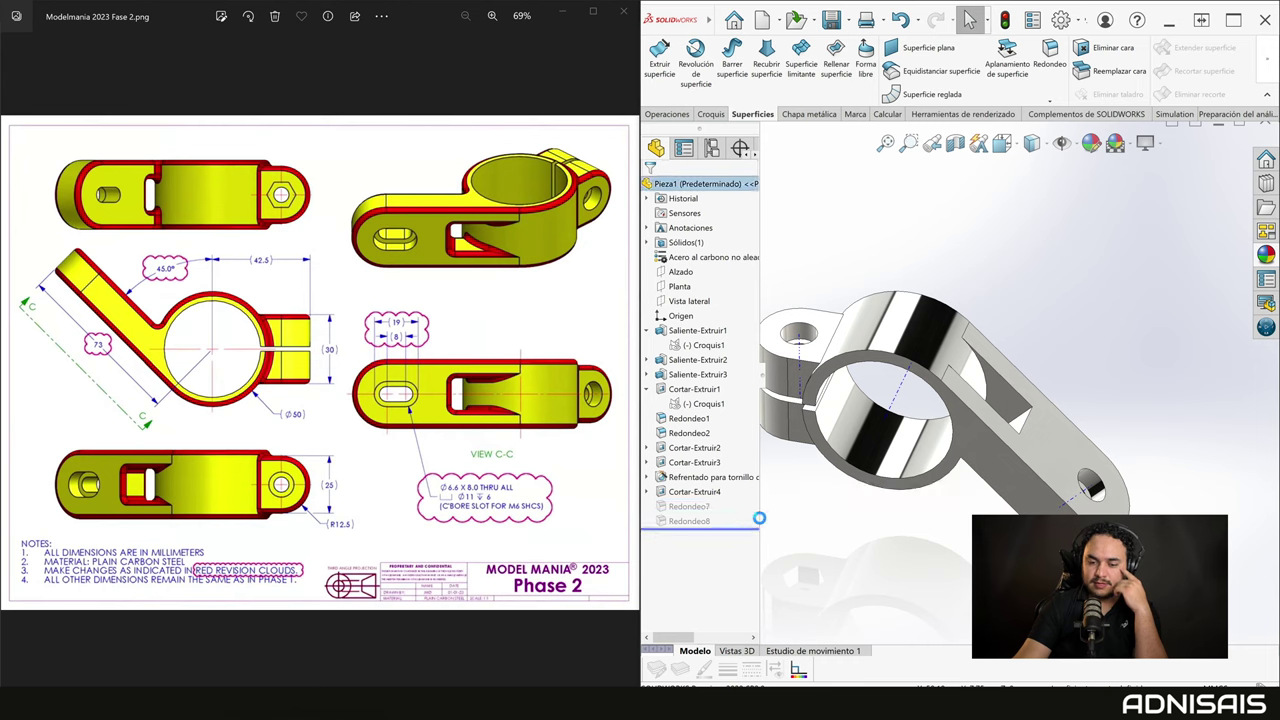
{"action": "left_click", "coordinate": [1053, 448]}
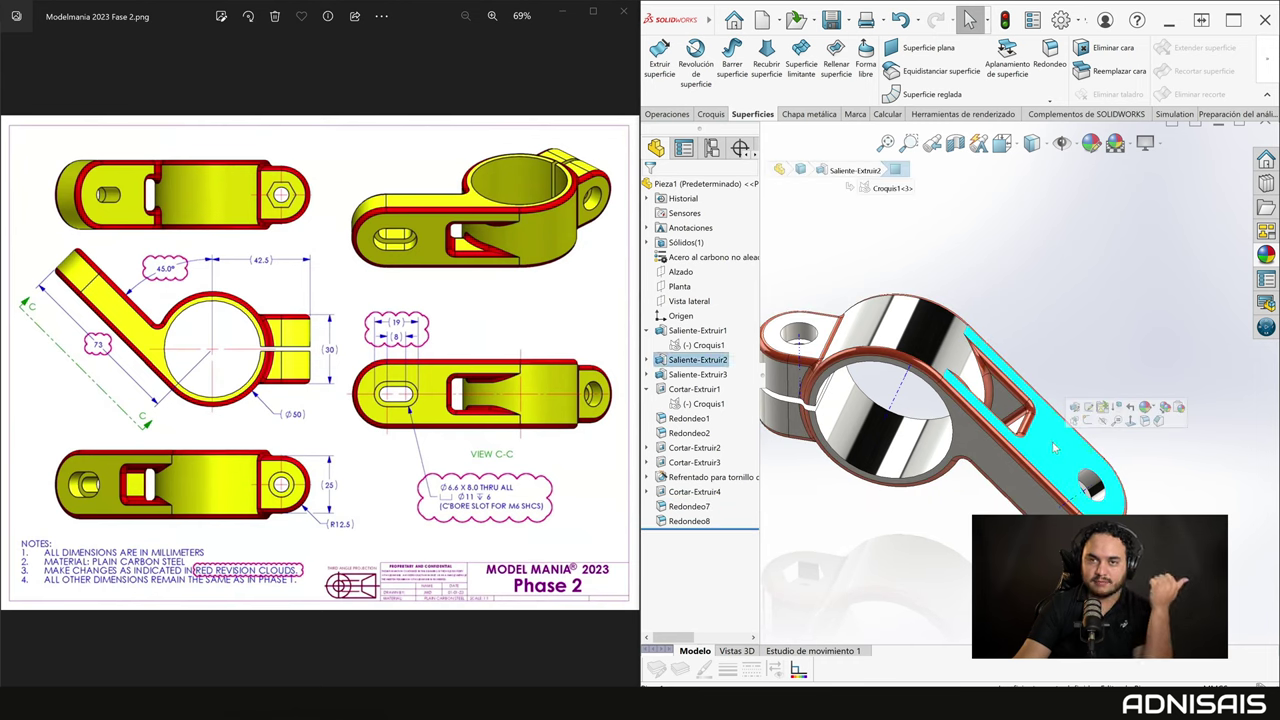
{"action": "left_click", "coordinate": [1018, 399]}
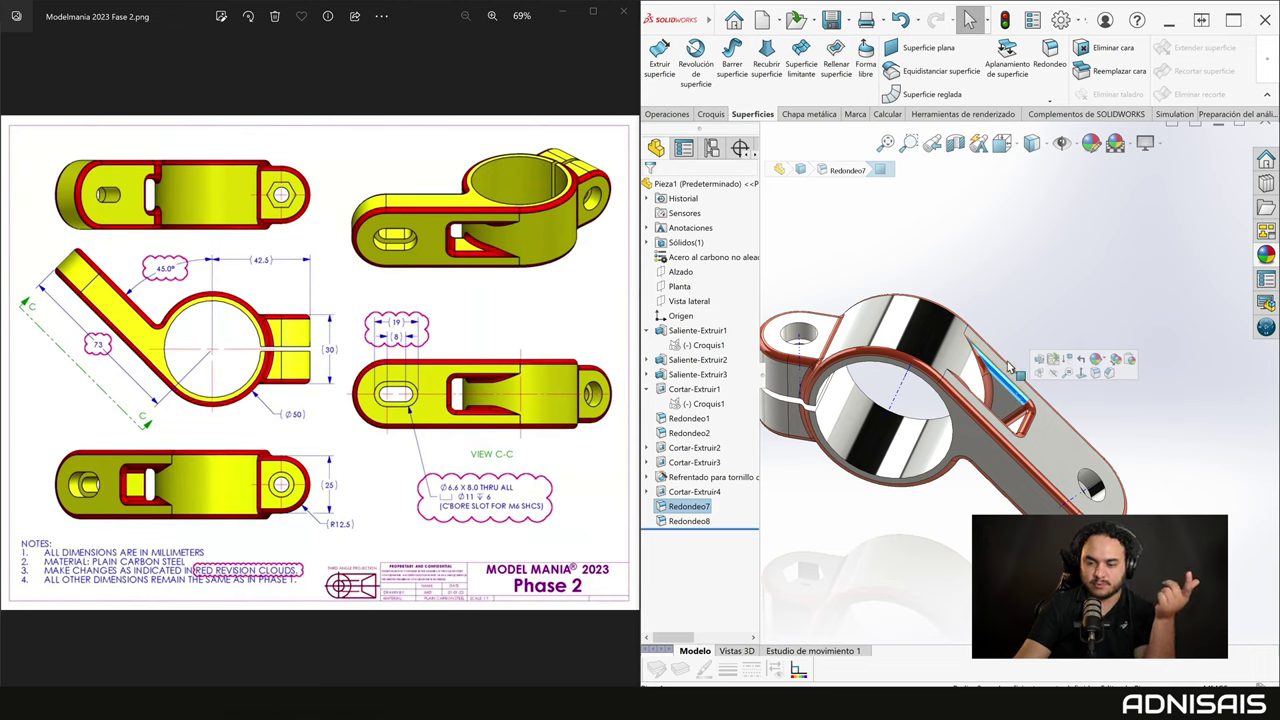
{"action": "key", "text": "Escape"}
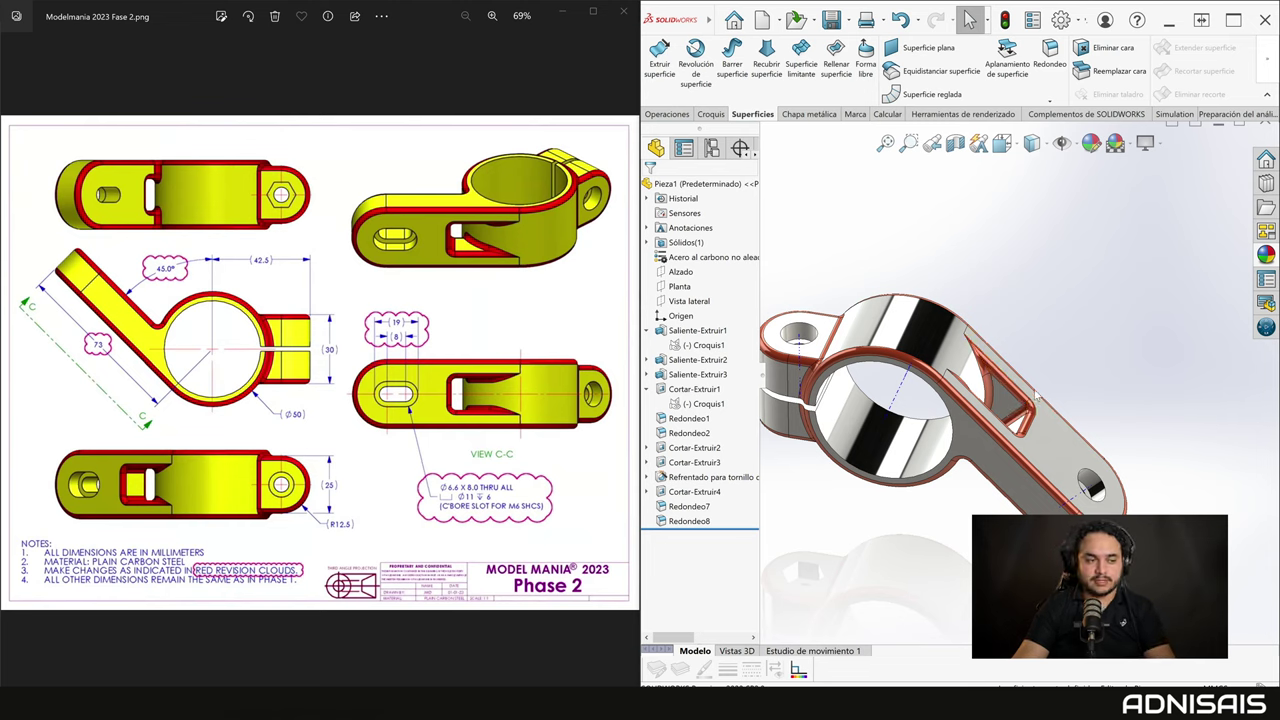
{"action": "middle_click_drag", "start_coordinate": [1036, 397], "coordinate": [1004, 368]}
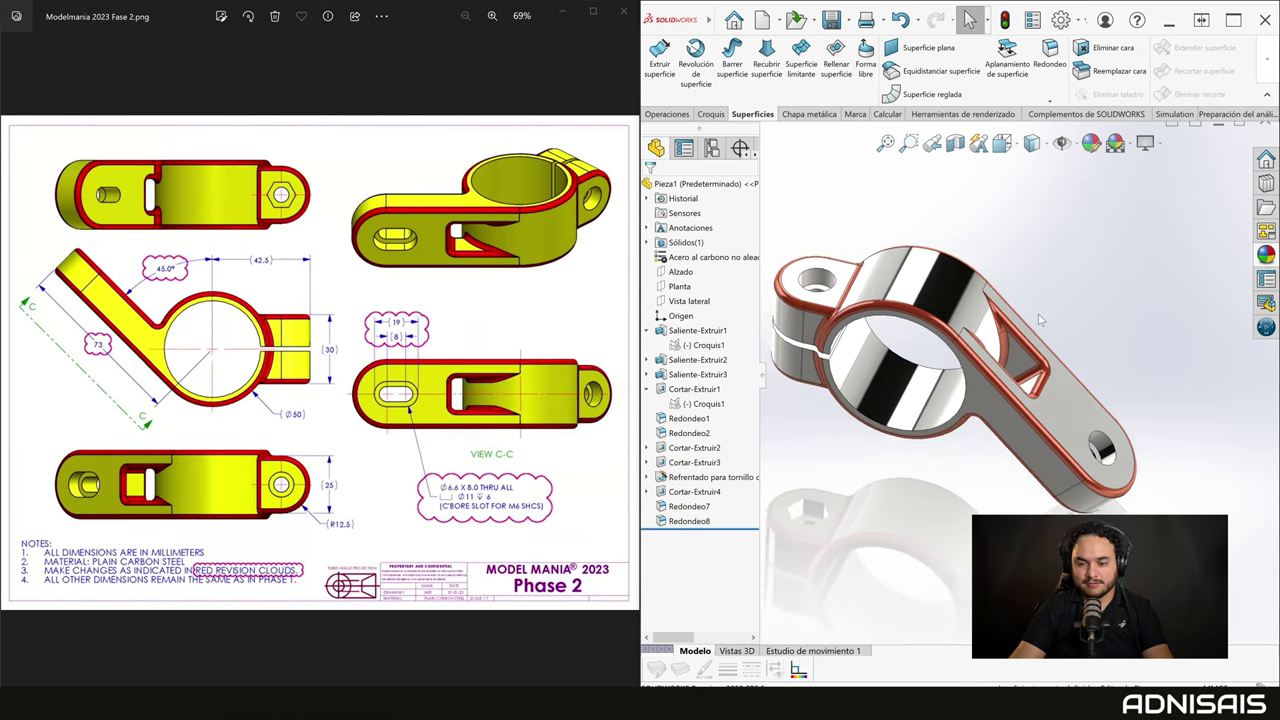
{"action": "middle_click_drag", "start_coordinate": [1041, 313], "coordinate": [1044, 347]}
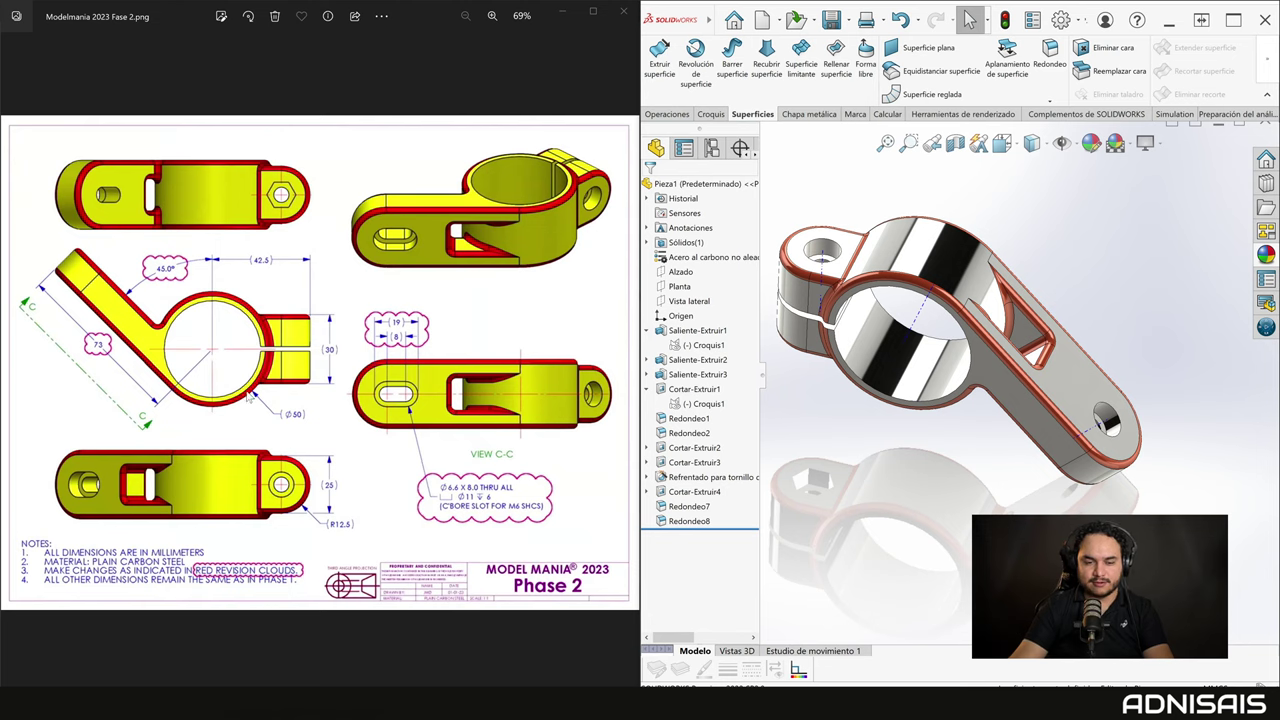
{"action": "mouse_move", "coordinate": [1045, 425]}
{"action": "middle_mouse_down"}
{"action": "mouse_move", "coordinate": [1037, 378]}
{"action": "mouse_move", "coordinate": [1090, 415]}
{"action": "middle_mouse_up"}
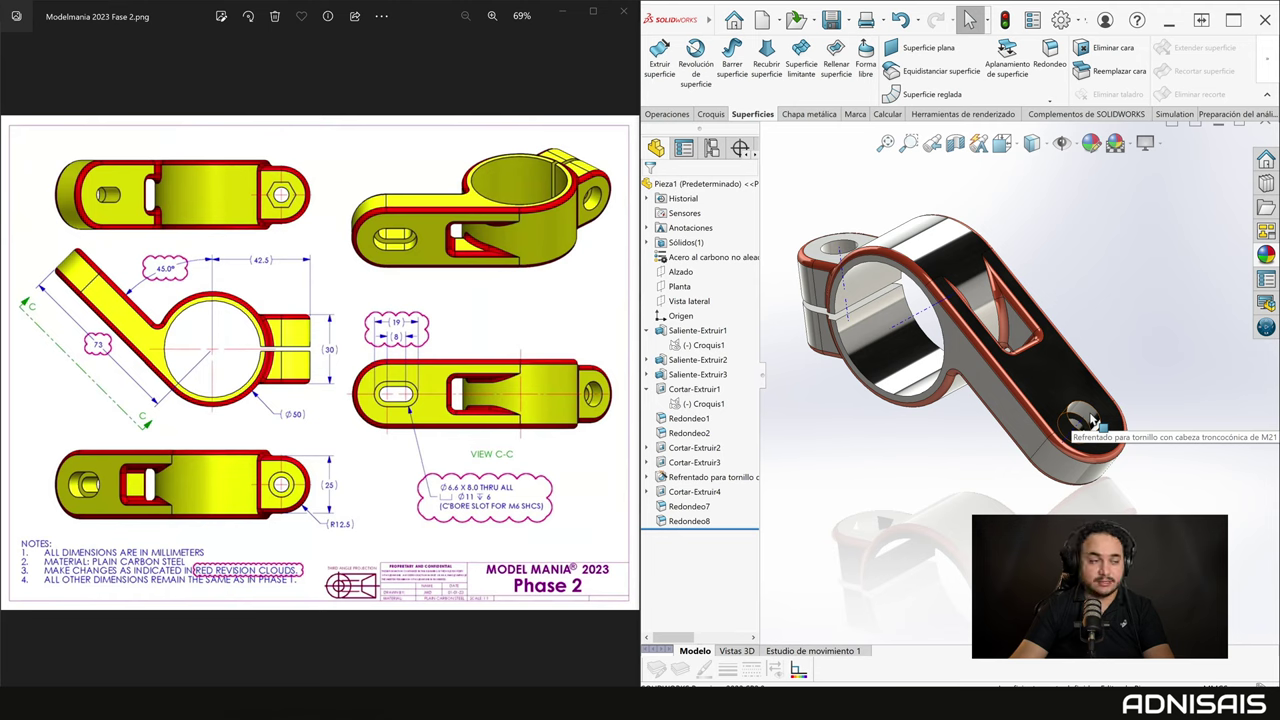
Select the counterbore at the arm's end and choose Edit Feature.
{"action": "left_click", "coordinate": [1093, 420]}
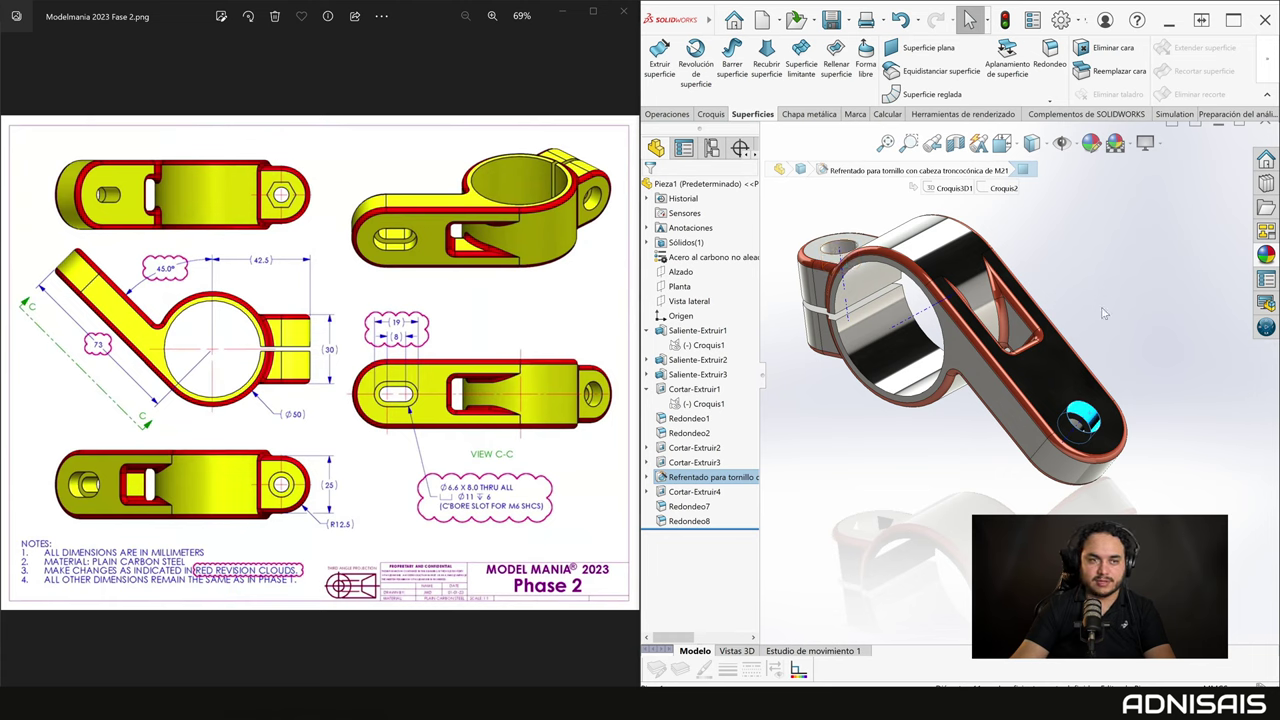
{"action": "middle_click_drag", "start_coordinate": [1089, 395], "coordinate": [1039, 407]}
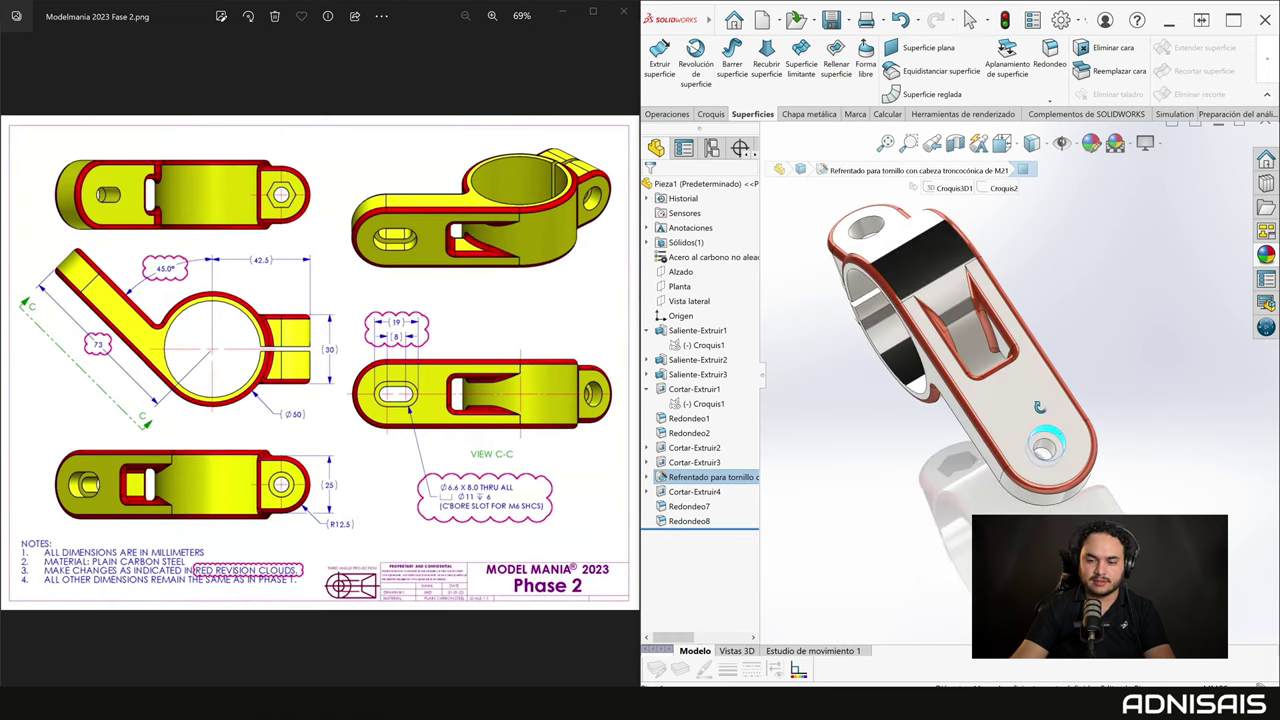
{"action": "left_click", "coordinate": [1007, 400]}
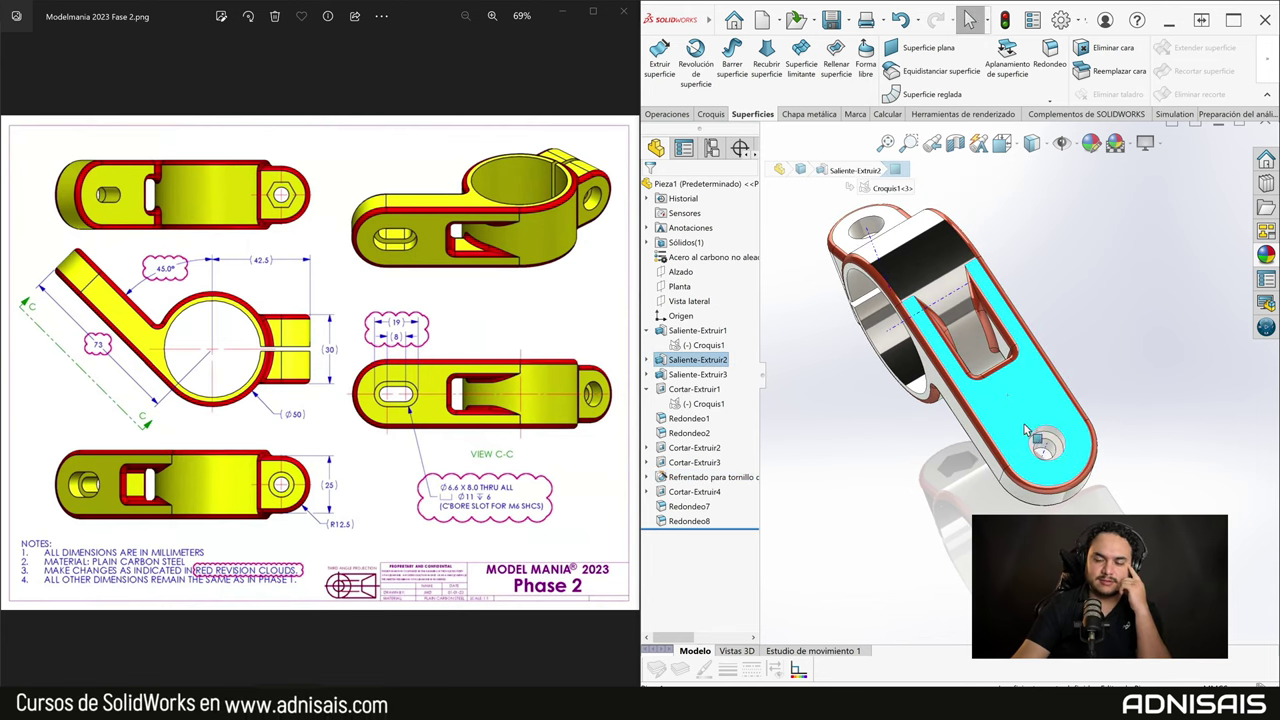
{"action": "mouse_move", "coordinate": [1070, 430]}
{"action": "middle_mouse_down"}
{"action": "mouse_move", "coordinate": [1126, 433]}
{"action": "mouse_move", "coordinate": [1076, 438]}
{"action": "middle_mouse_up"}
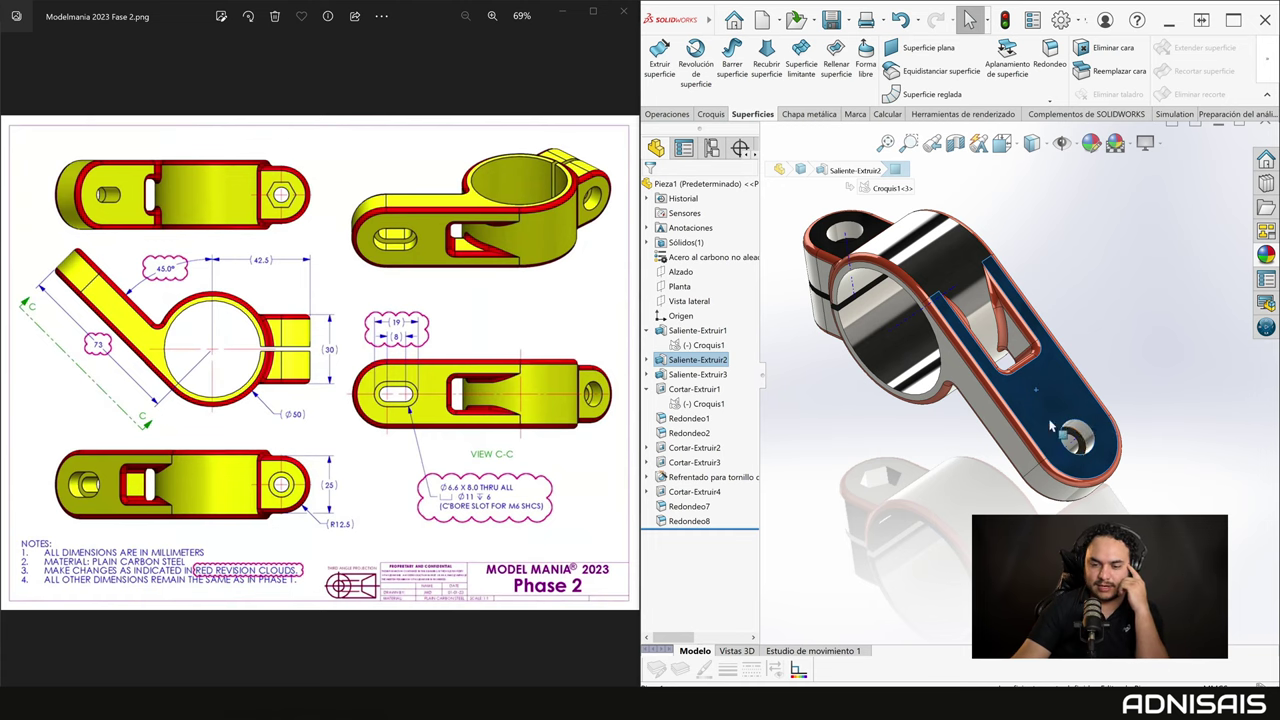
{"action": "left_click", "coordinate": [700, 477]}
{"action": "left_click", "coordinate": [713, 457]}
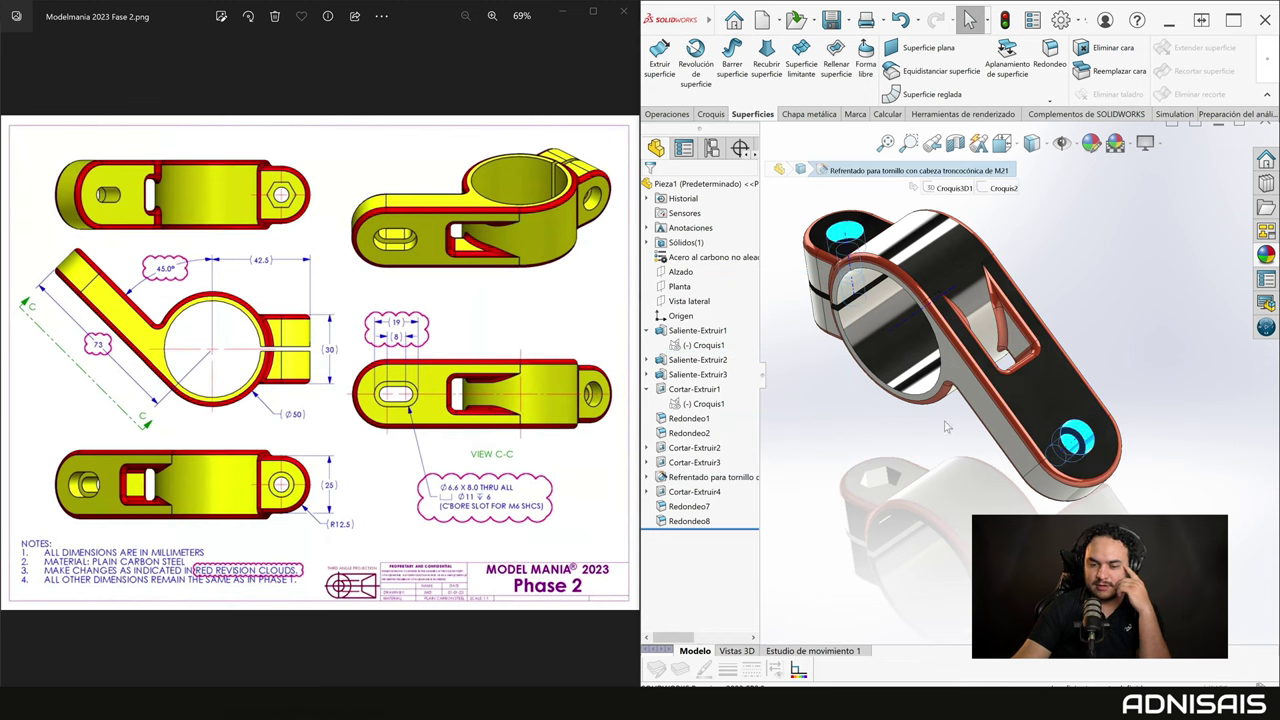
Delete the extra hole placement point and confirm the counterbore hole.
{"action": "left_click", "coordinate": [718, 204]}
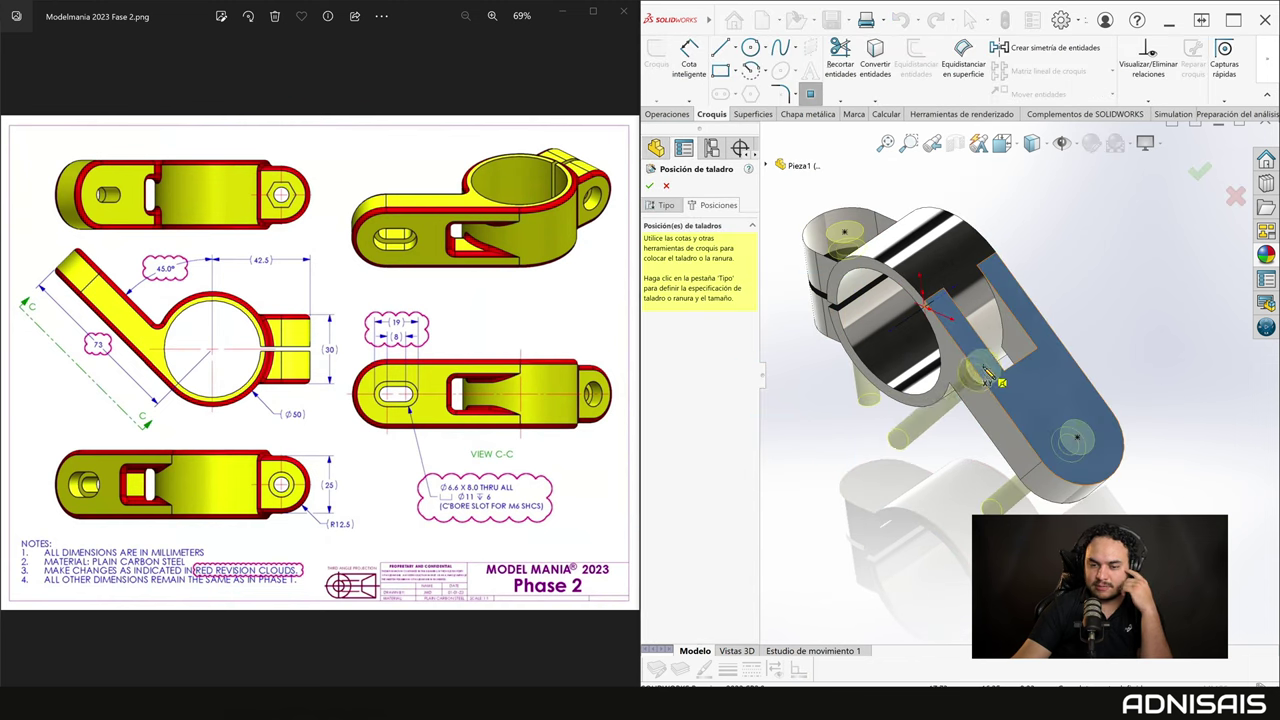
{"action": "left_click", "coordinate": [1046, 413]}
{"action": "key", "text": "Delete"}
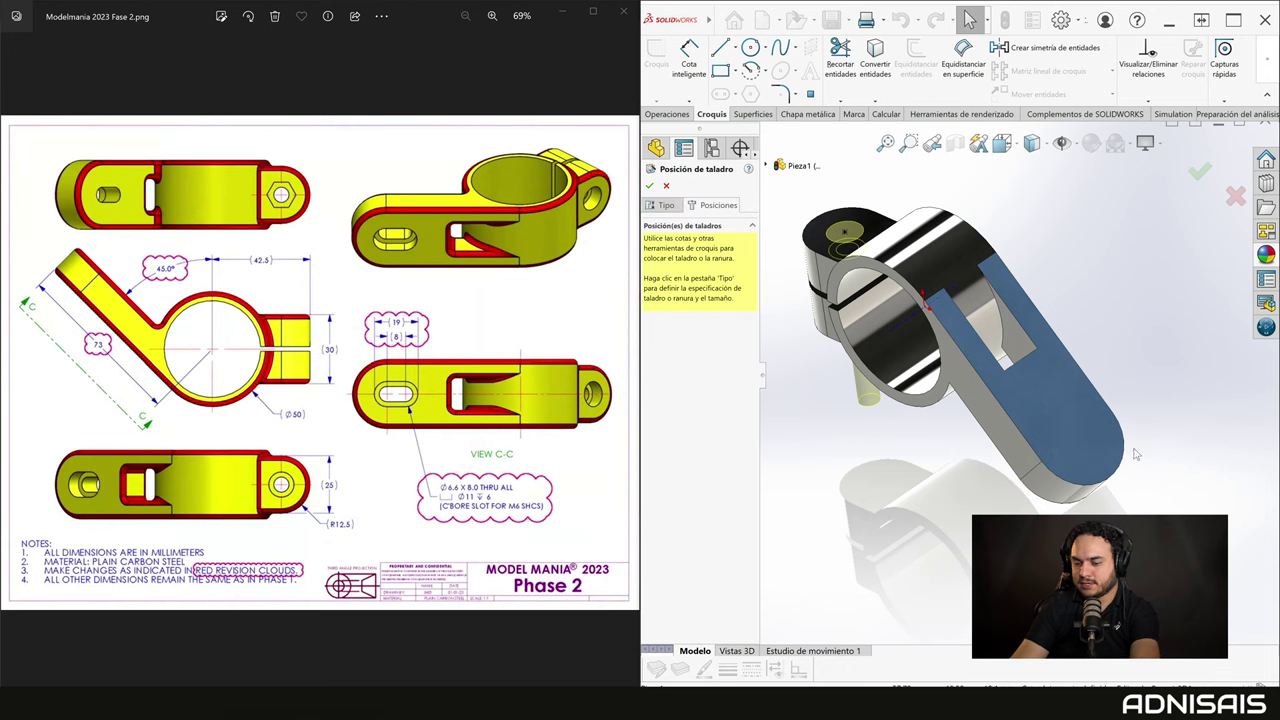
{"action": "left_click", "coordinate": [1199, 172]}
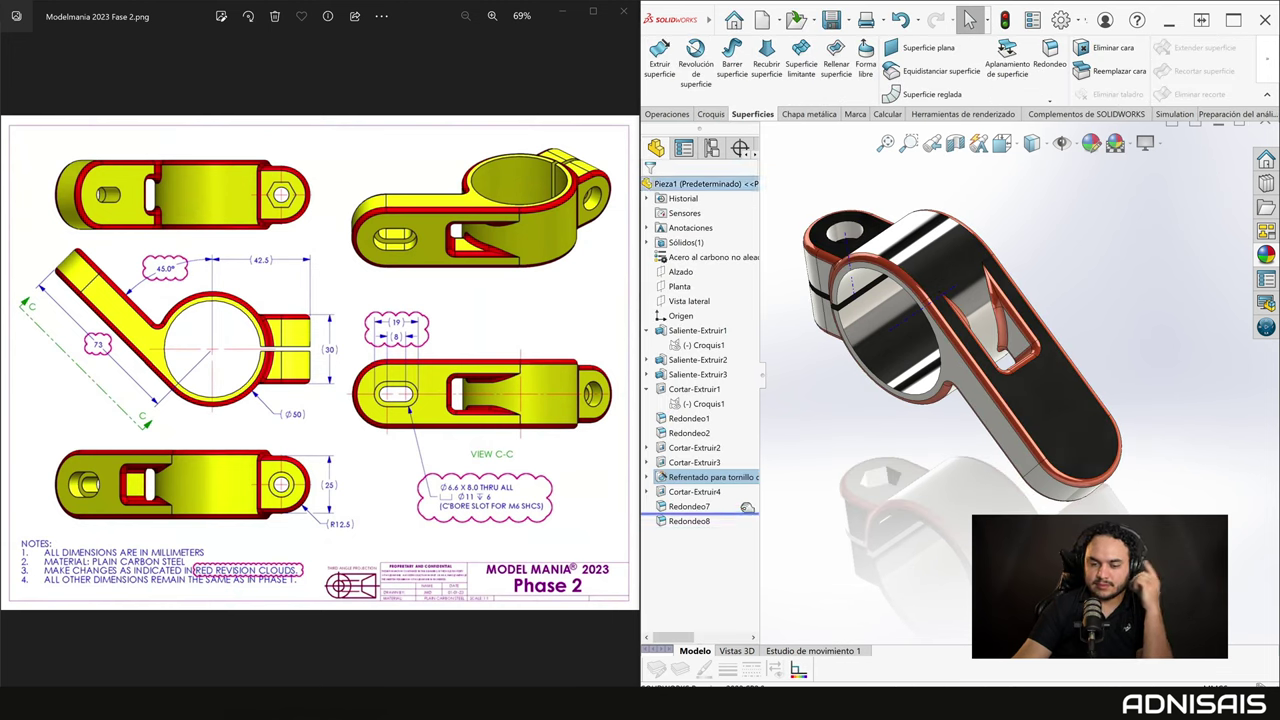
Roll back above Redondeo7, apply a plain matte scene and select the arm face.
{"action": "left_click_drag", "start_coordinate": [741, 533], "coordinate": [741, 499]}
{"action": "mouse_move", "coordinate": [990, 420]}
{"action": "middle_mouse_down"}
{"action": "mouse_move", "coordinate": [1046, 359]}
{"action": "mouse_move", "coordinate": [1080, 279]}
{"action": "middle_mouse_up"}
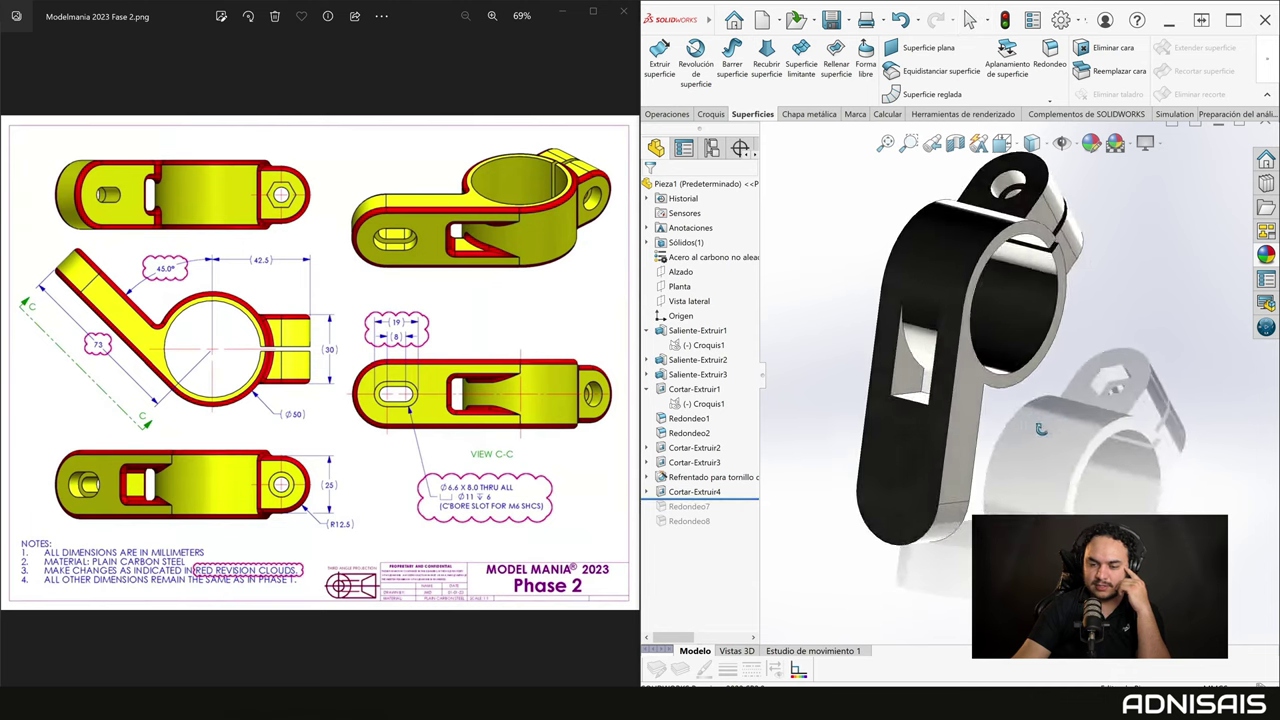
{"action": "left_click", "coordinate": [1115, 143]}
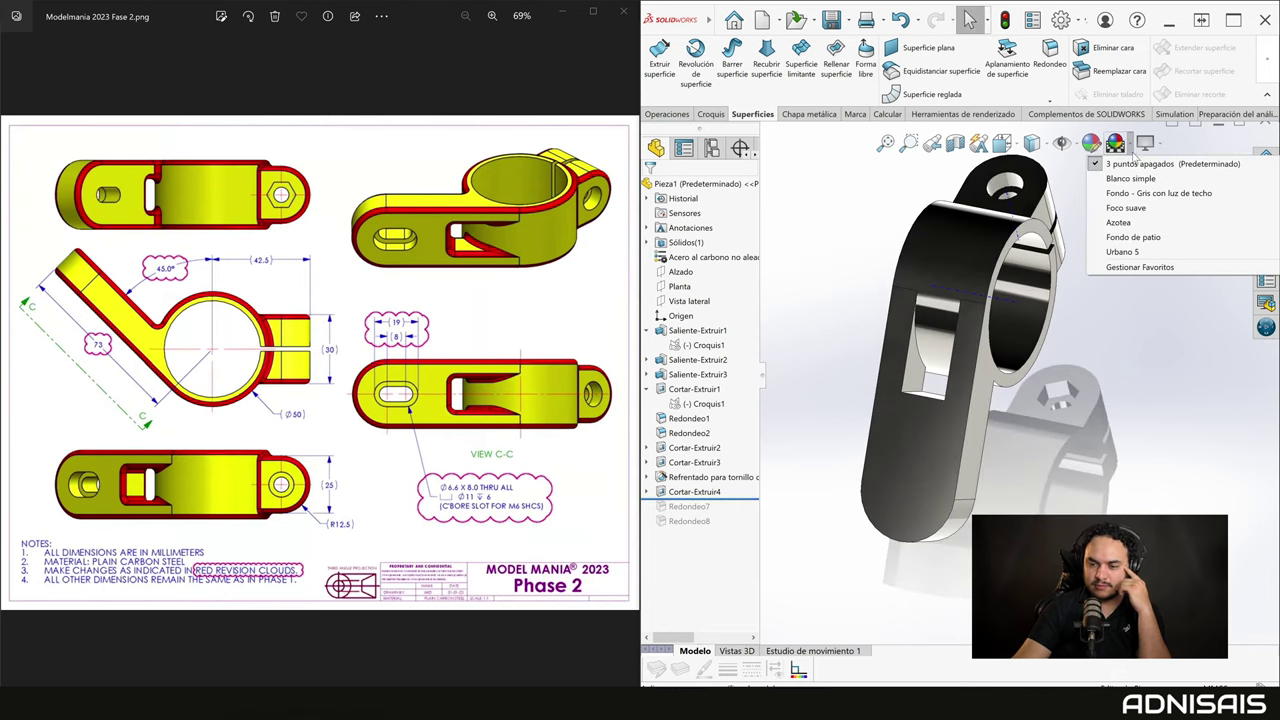
{"action": "left_click", "coordinate": [1115, 250]}
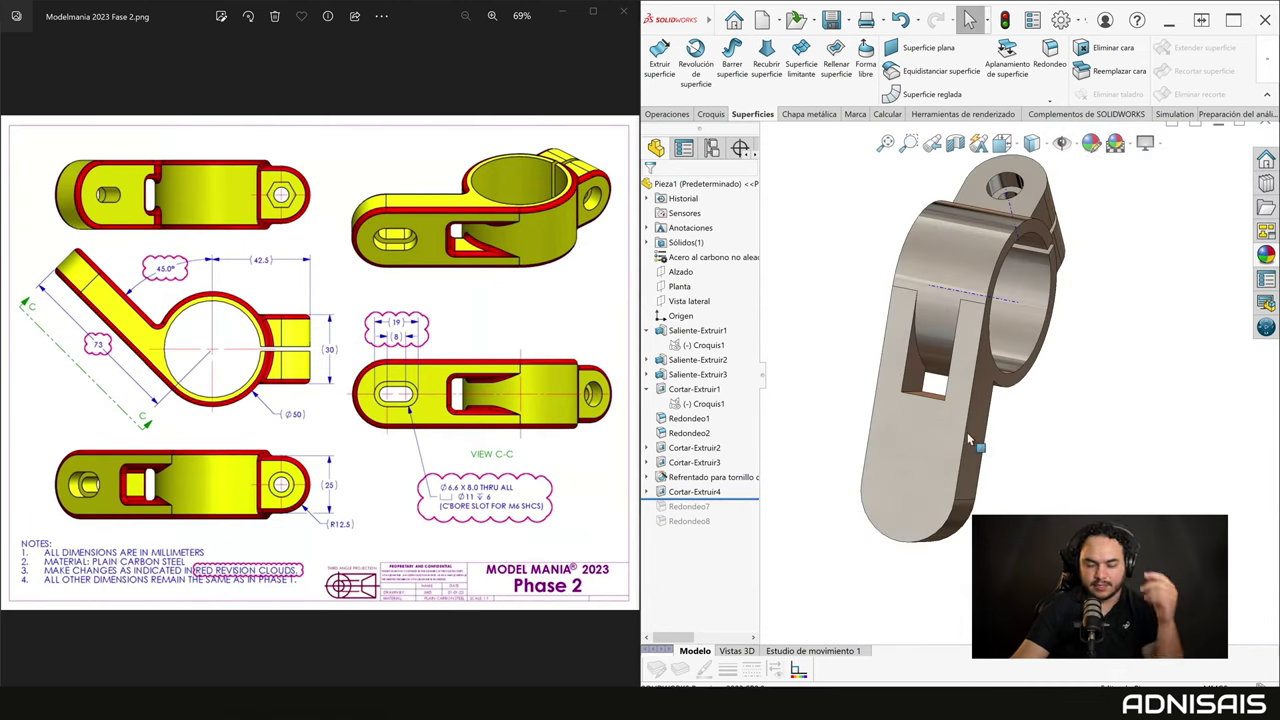
{"action": "left_click", "coordinate": [916, 454]}
{"action": "middle_click_drag", "start_coordinate": [916, 454], "coordinate": [773, 465]}
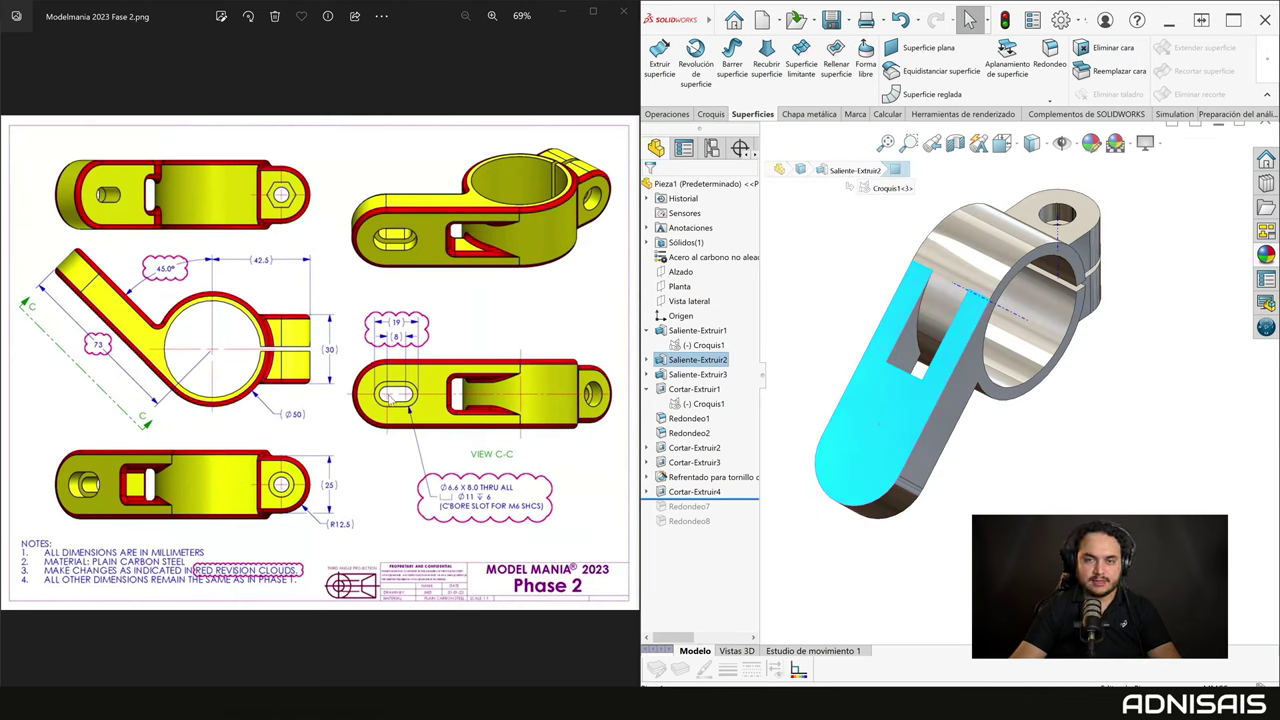
Define a custom Hole Wizard counterbore slot: 6.6, 11 by 6 mm, 8 mm long, first scheme.
{"action": "left_click", "coordinate": [667, 113]}
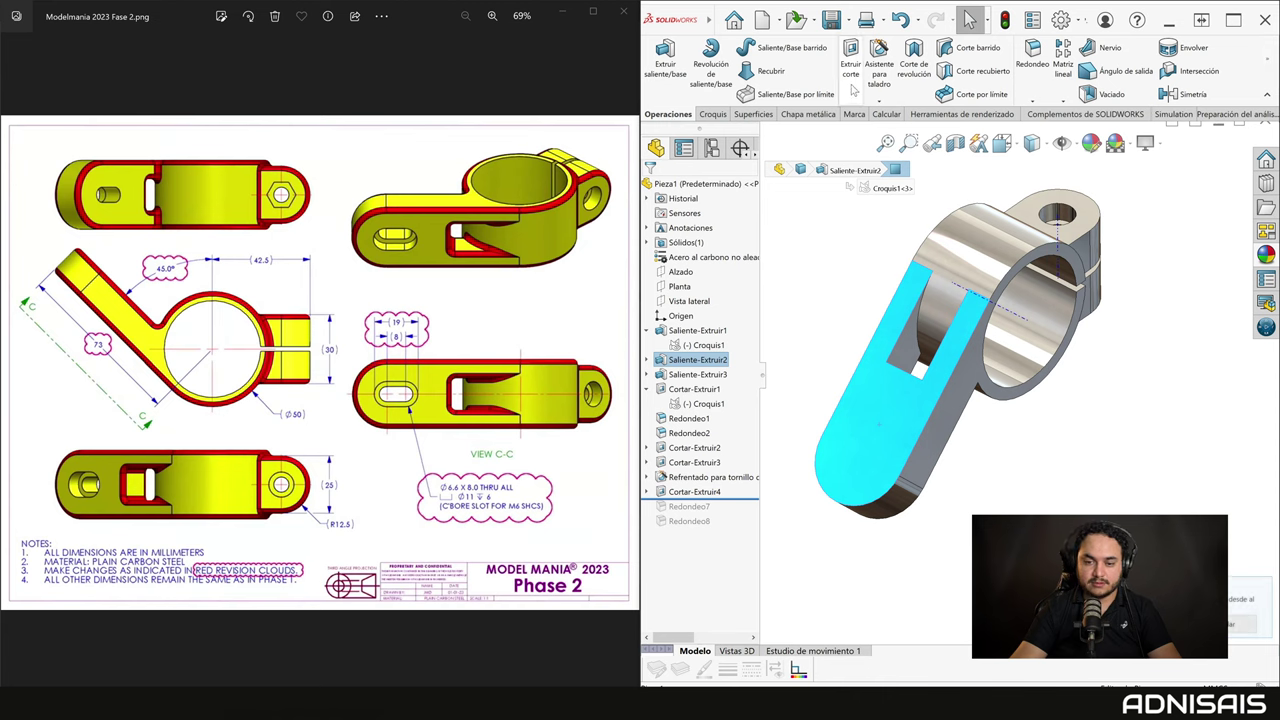
{"action": "left_click", "coordinate": [884, 72]}
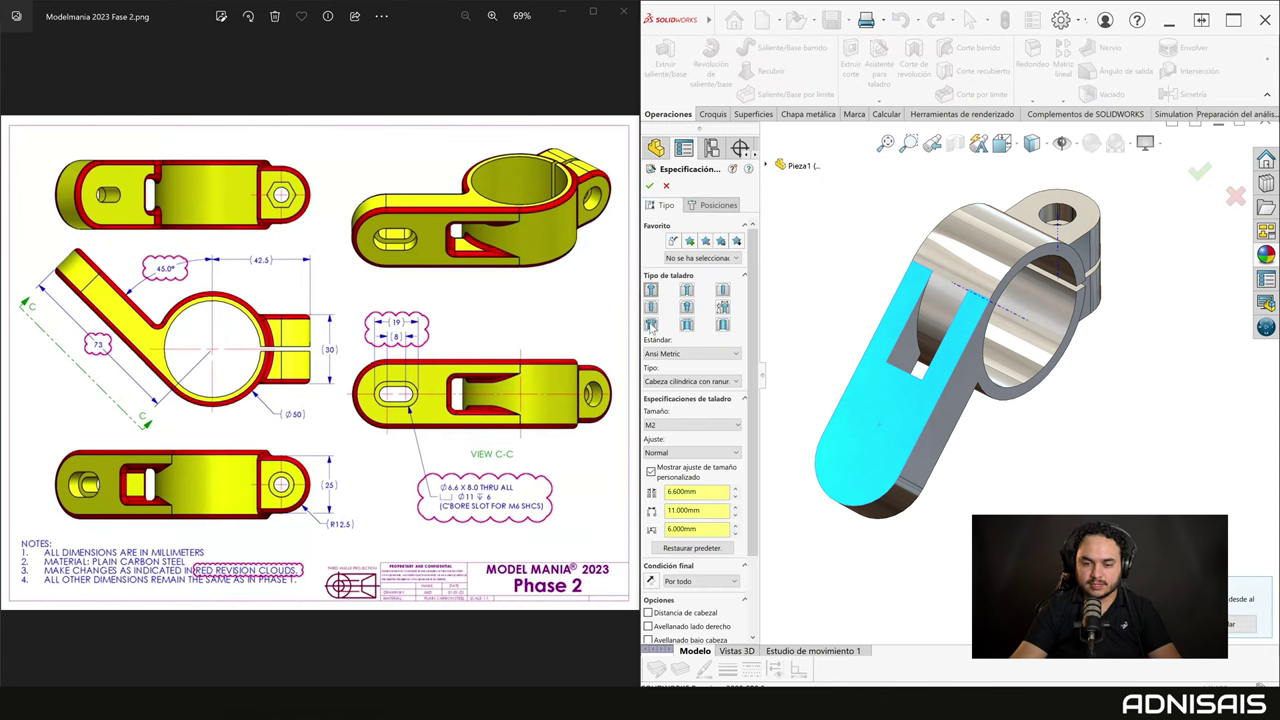
{"action": "left_click", "coordinate": [651, 325]}
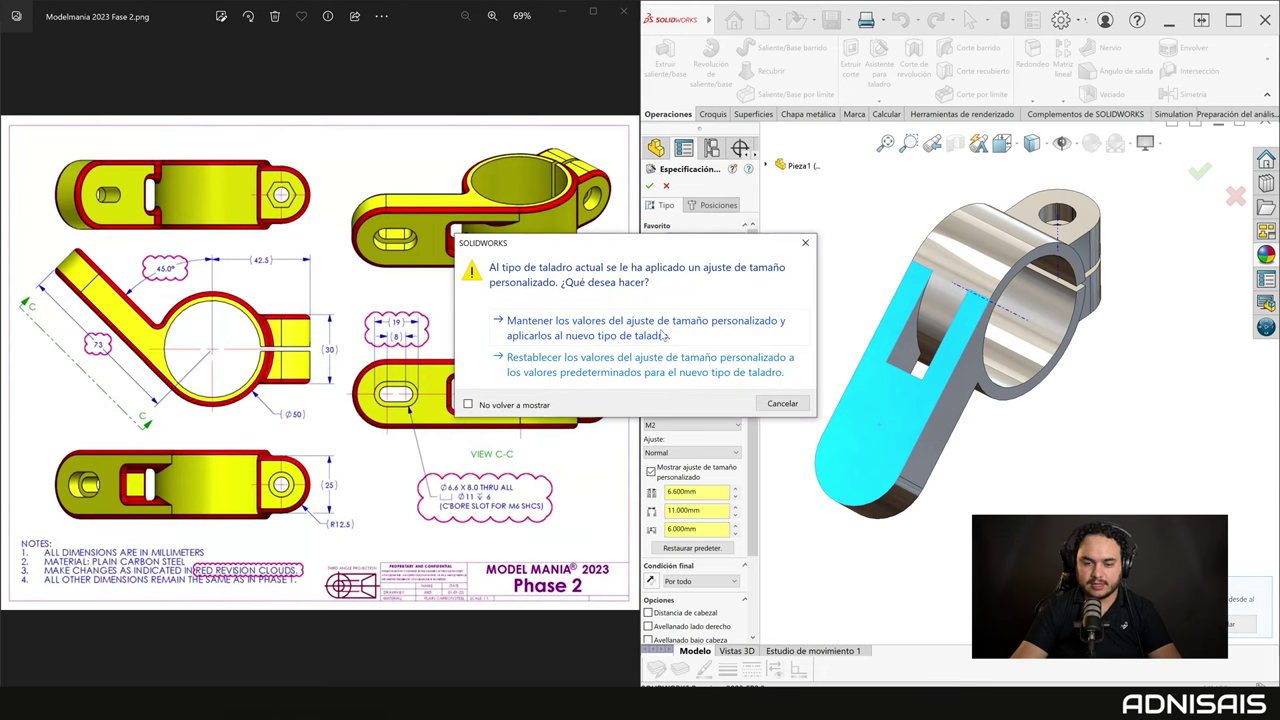
{"action": "left_click", "coordinate": [664, 336]}
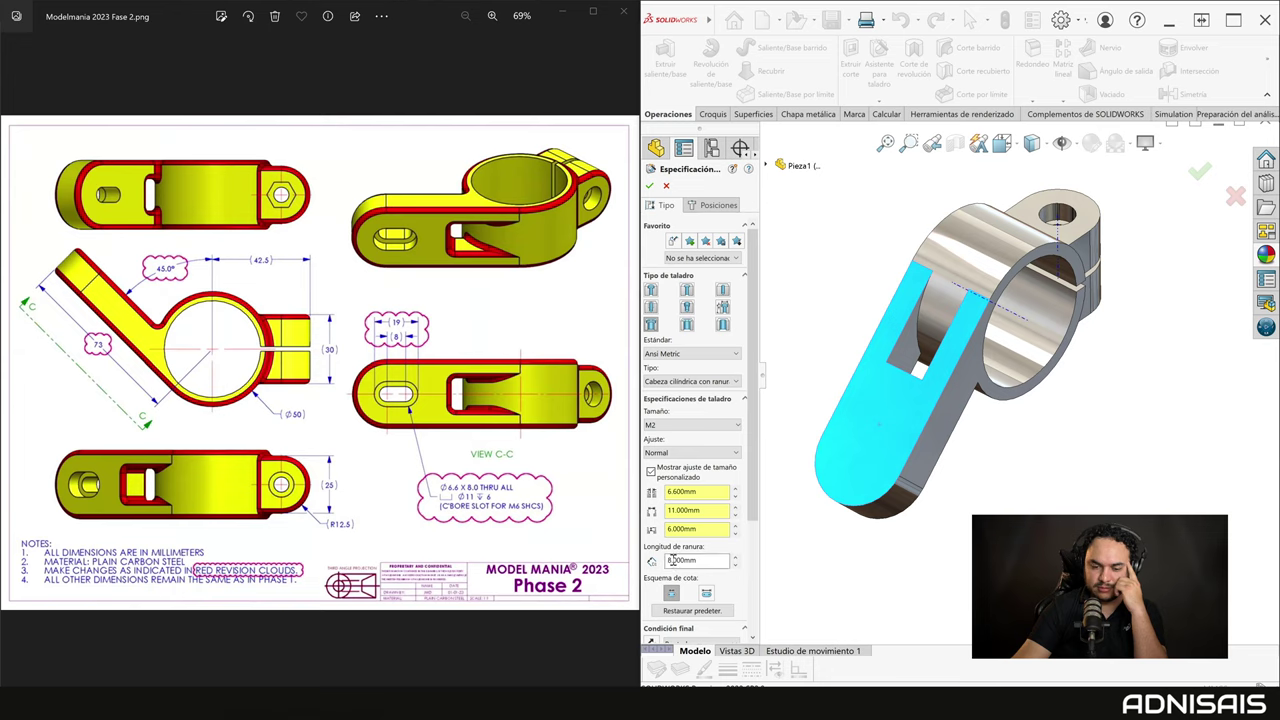
{"action": "double_click", "coordinate": [701, 562]}
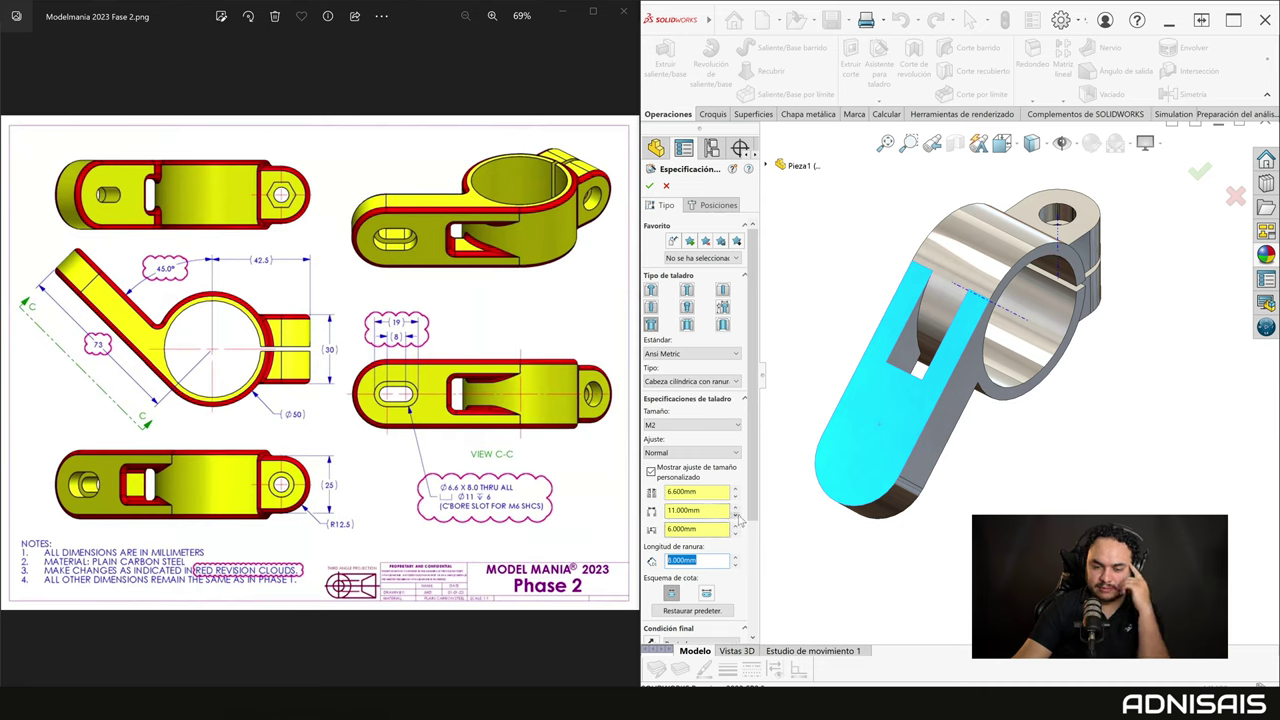
{"action": "scroll", "coordinate": [710, 528], "scroll_direction": "down", "scroll_amount": 3}
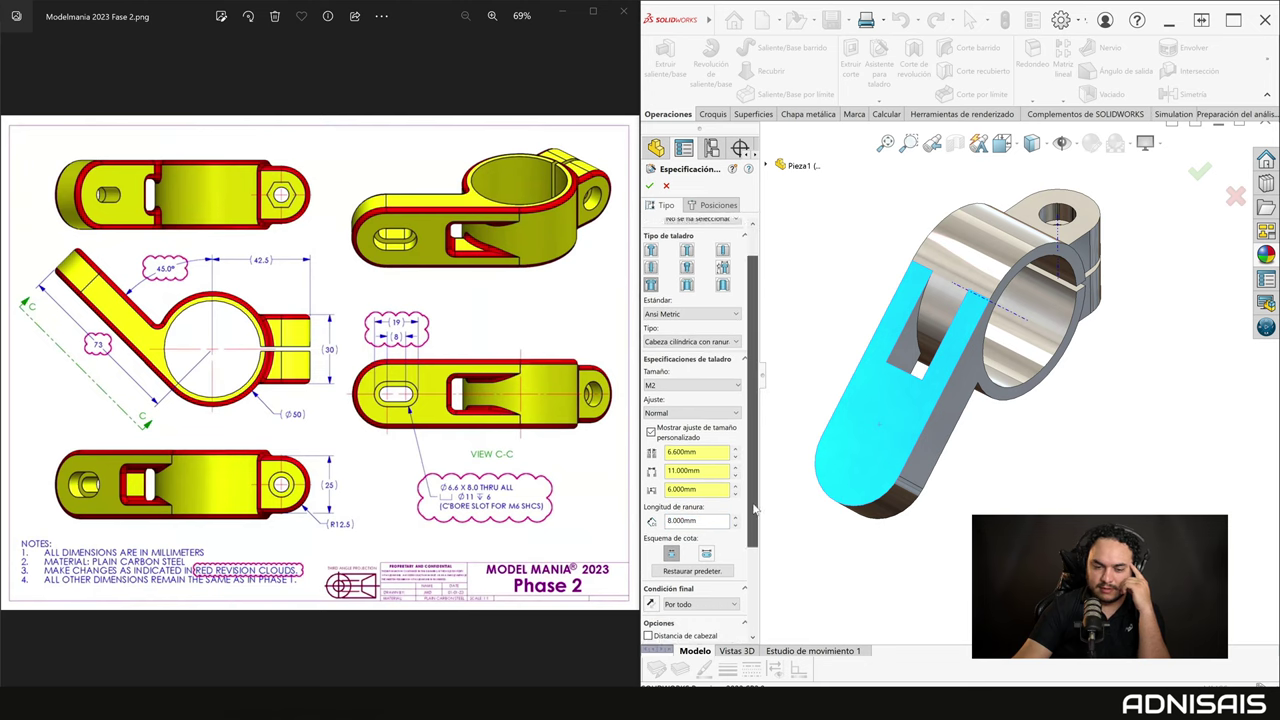
{"action": "left_click", "coordinate": [671, 535]}
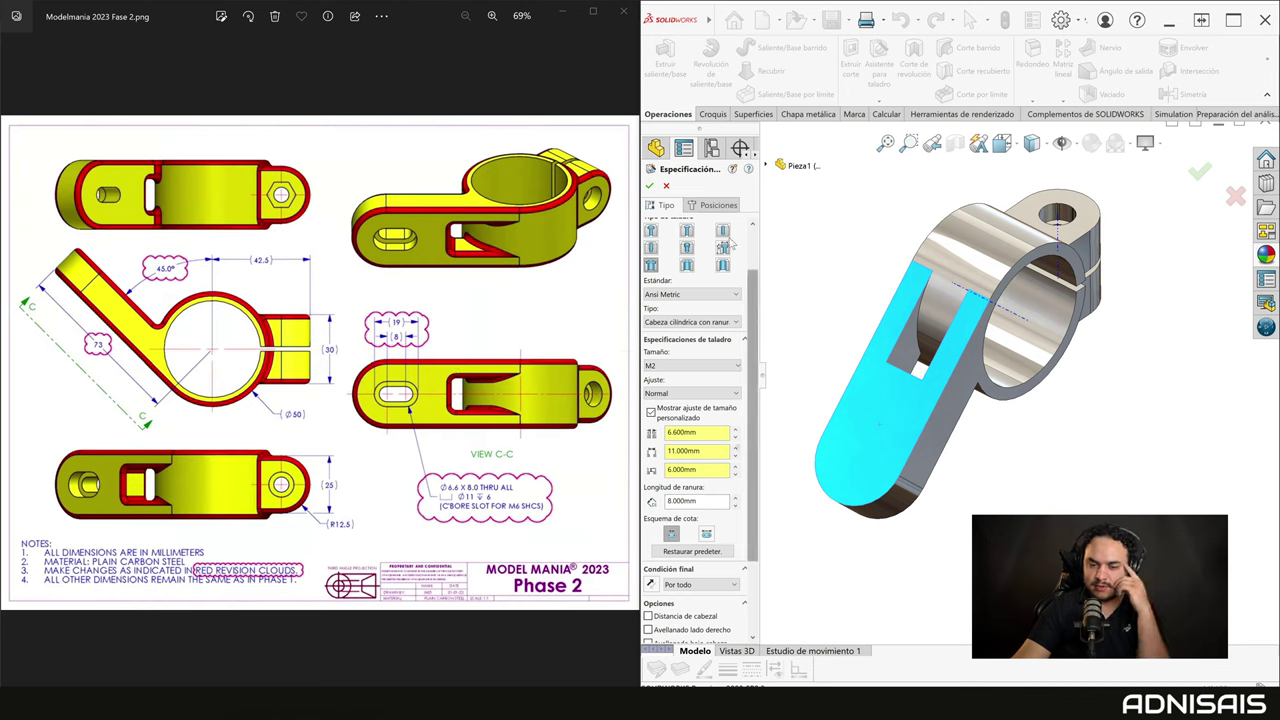
Place the slot on the arm face, its centre line coincident with the origin.
{"action": "left_click", "coordinate": [716, 205]}
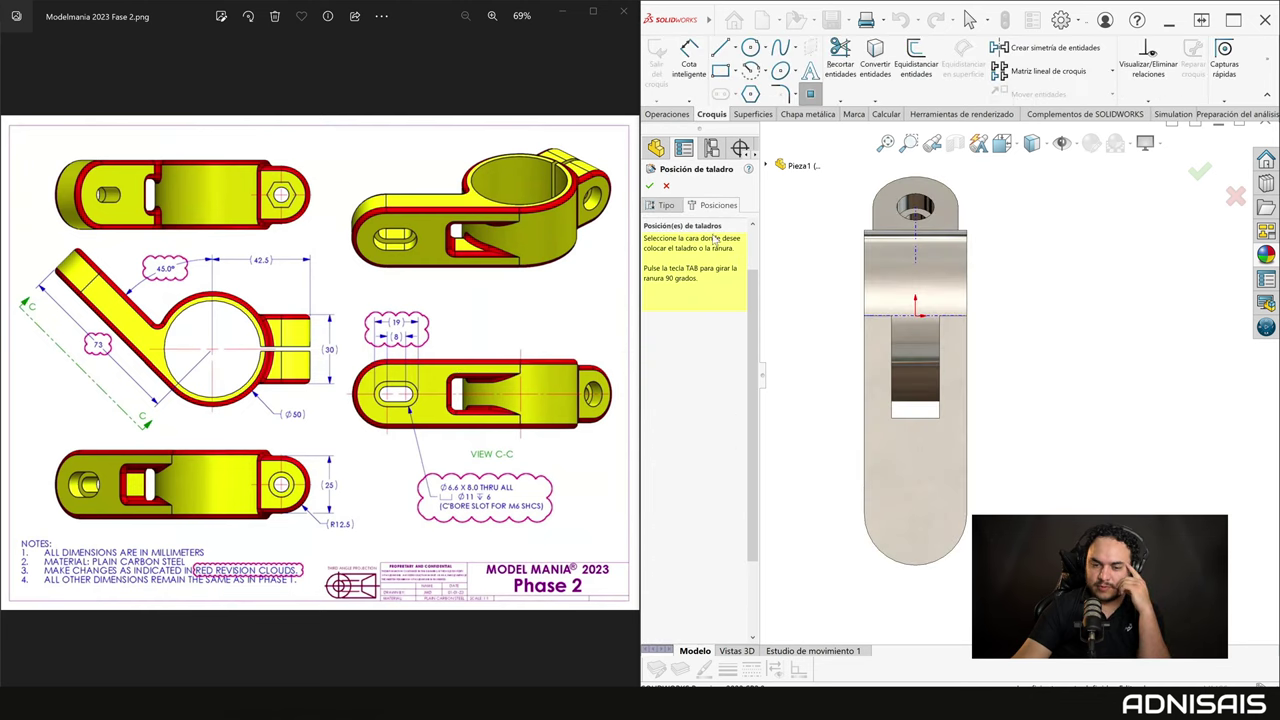
{"action": "left_click", "coordinate": [915, 514]}
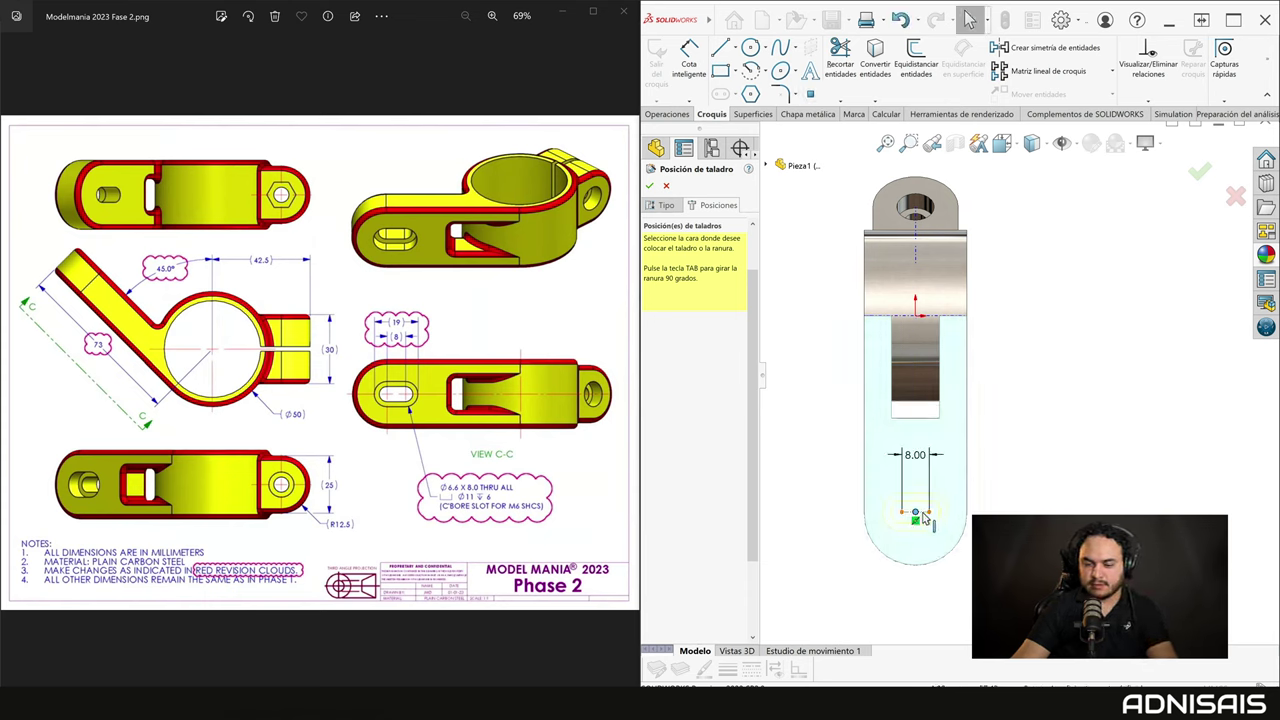
{"action": "left_click", "coordinate": [926, 515]}
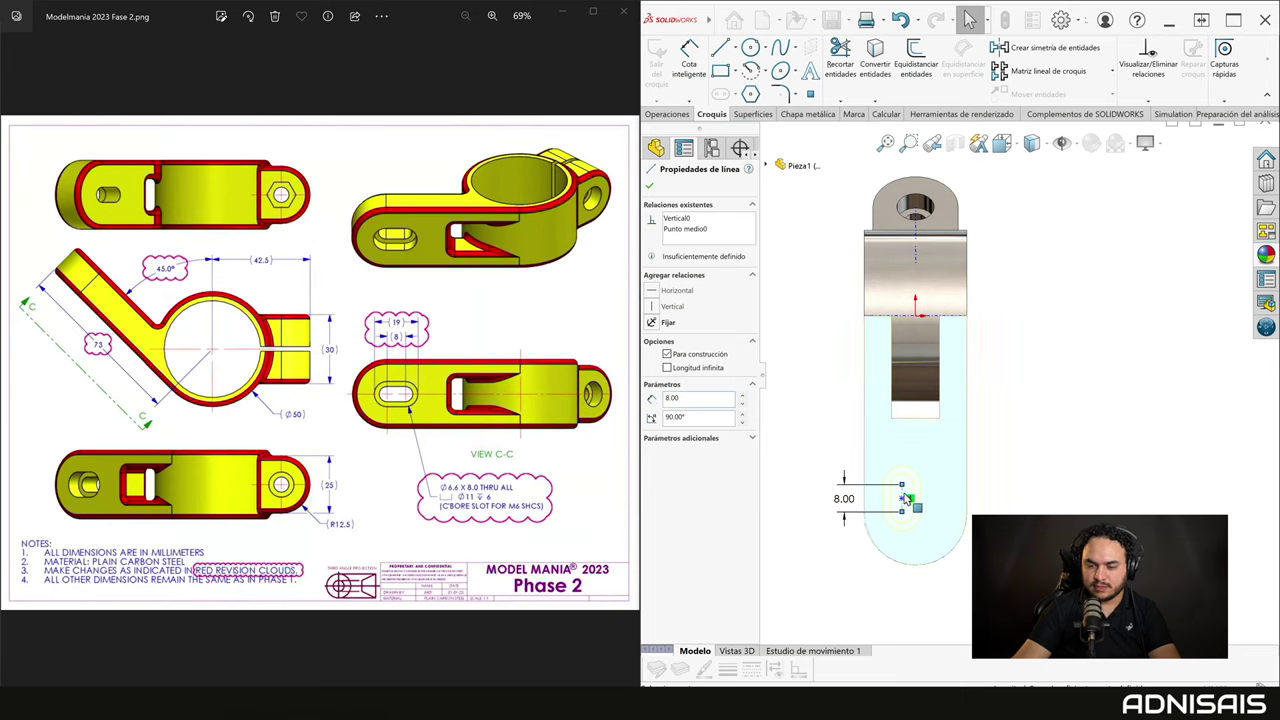
{"action": "left_click", "coordinate": [917, 316], "text": "ctrl"}
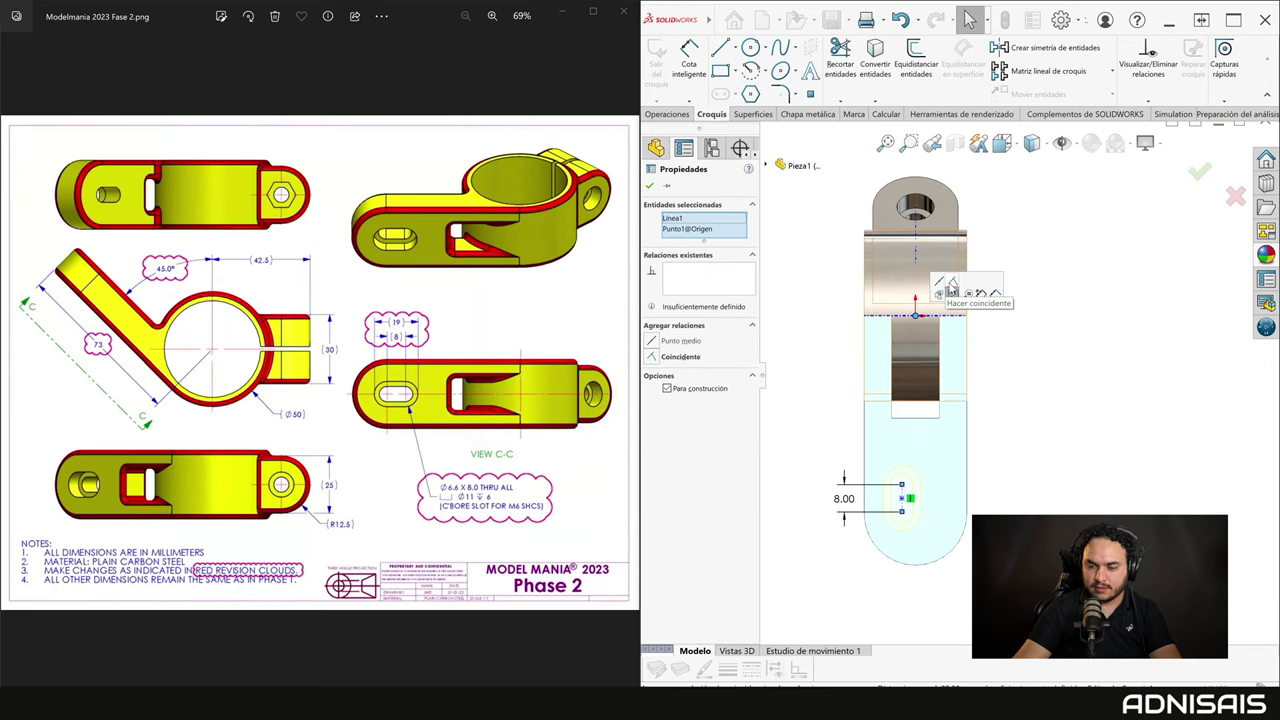
{"action": "left_click", "coordinate": [676, 357]}
Check the slot end point's relations and confirm the Refrentado para tornillo feature.
{"action": "left_click", "coordinate": [1071, 418]}
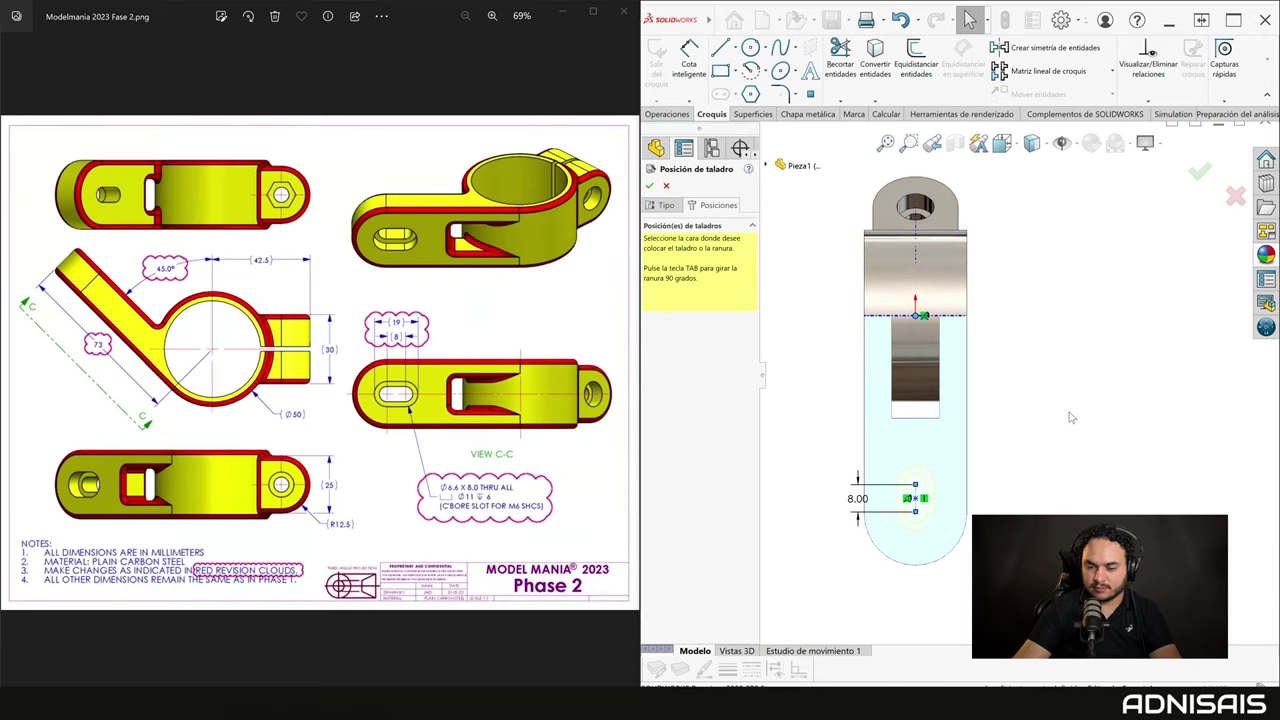
{"action": "left_click", "coordinate": [913, 511]}
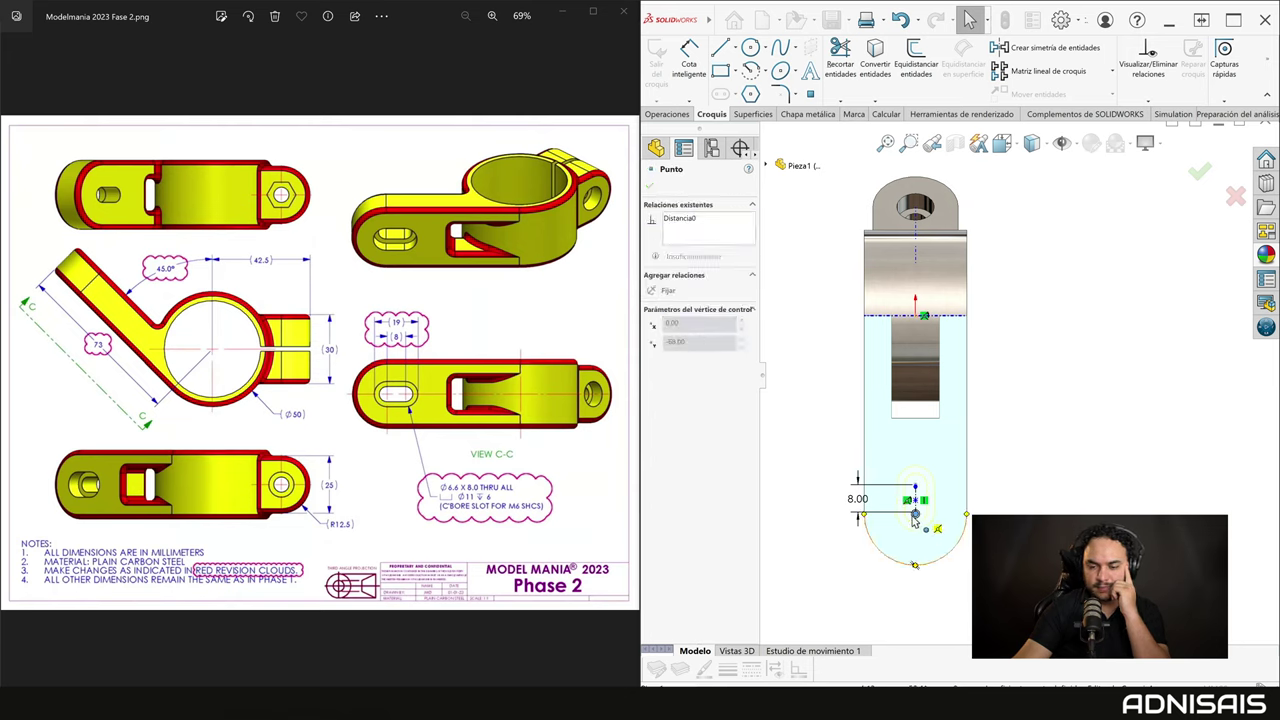
{"action": "left_click", "coordinate": [936, 514]}
{"action": "scroll", "coordinate": [936, 514], "scroll_direction": "down", "scroll_amount": 3}
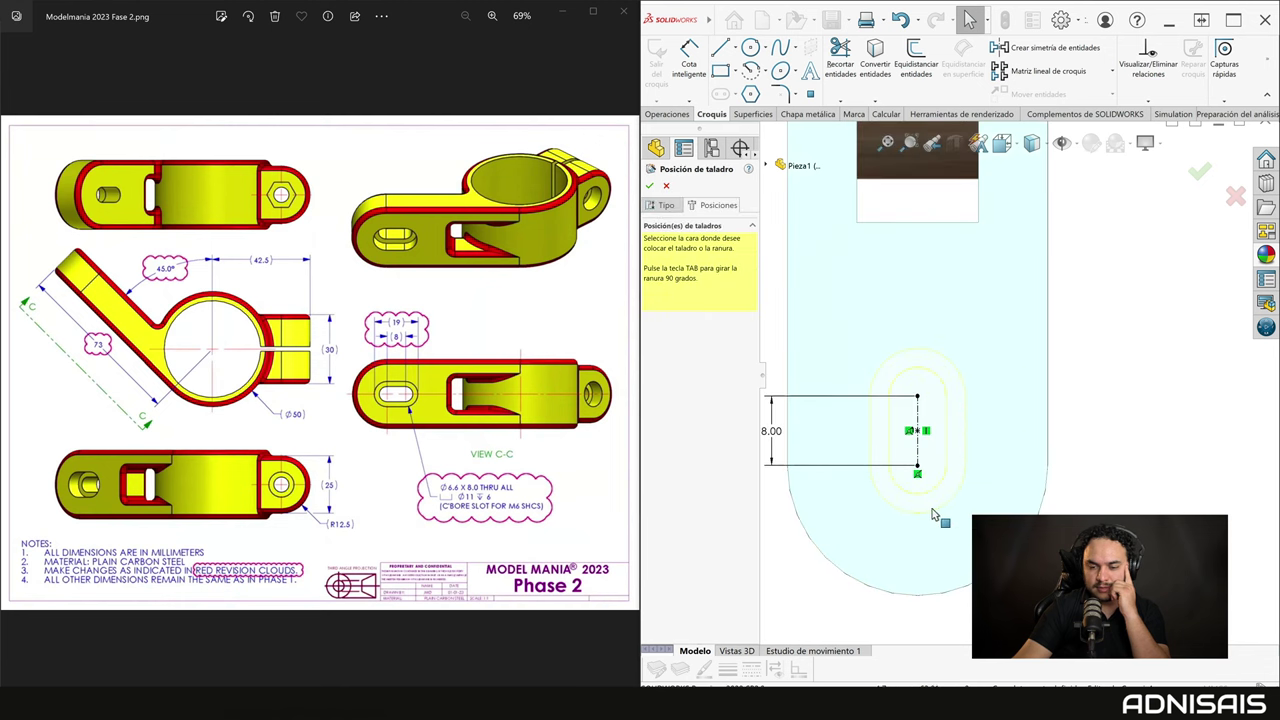
{"action": "left_click", "coordinate": [1198, 172]}
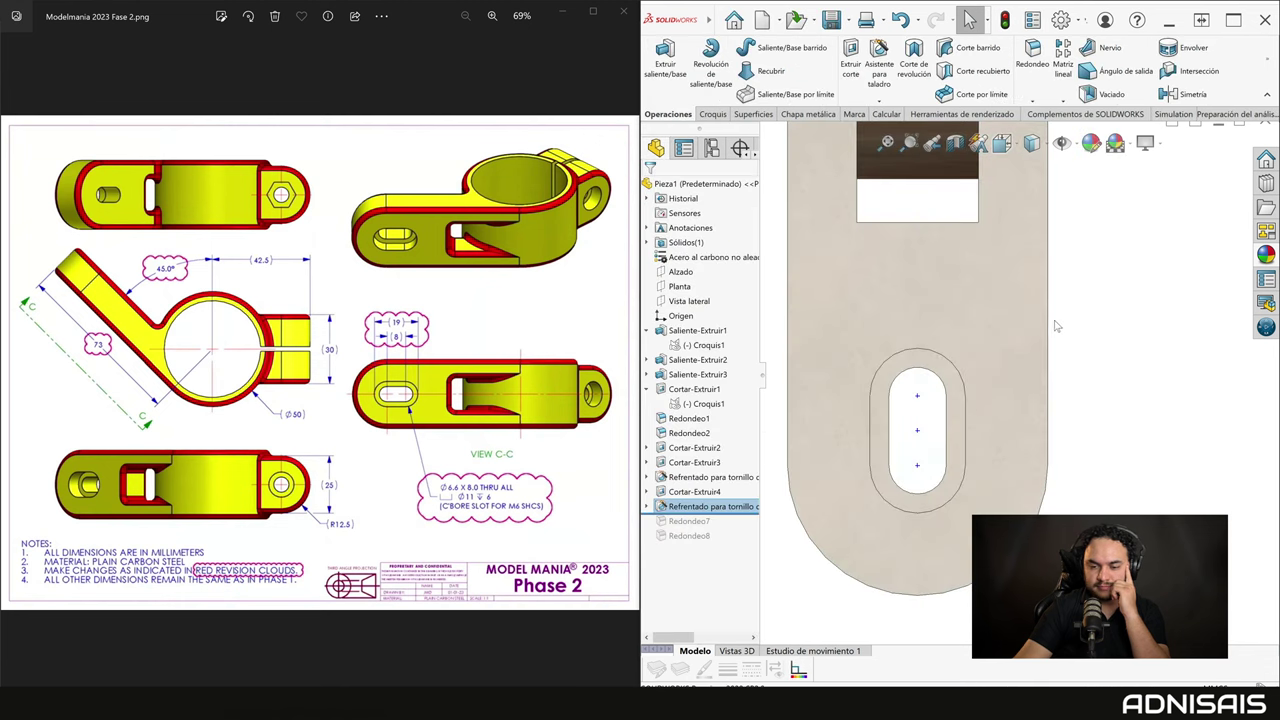
Move the rollback bar below Redondeo8 to restore the last two fillets on the slotted clamp.
{"action": "middle_click_drag", "start_coordinate": [1052, 350], "coordinate": [903, 303]}
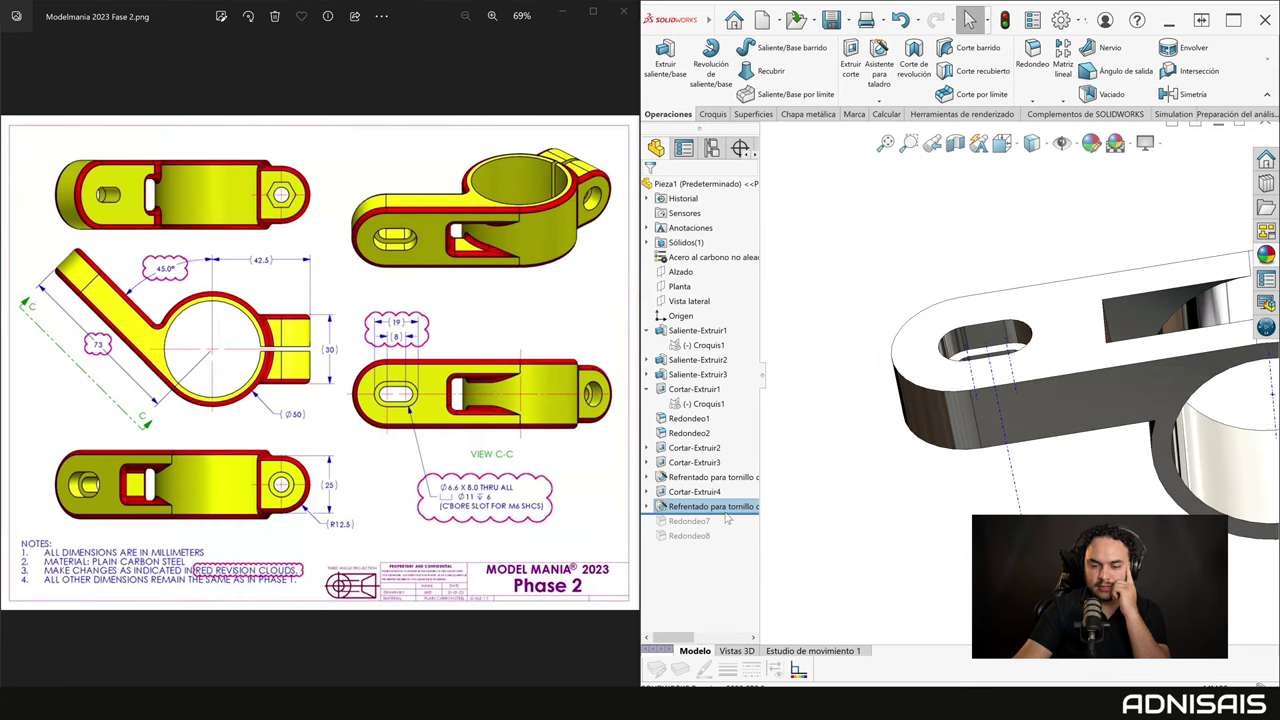
{"action": "left_click_drag", "start_coordinate": [728, 530], "coordinate": [730, 545]}
{"action": "mouse_move", "coordinate": [854, 531]}
{"action": "middle_mouse_down"}
{"action": "mouse_move", "coordinate": [1140, 372]}
{"action": "mouse_move", "coordinate": [1100, 368]}
{"action": "middle_mouse_up"}
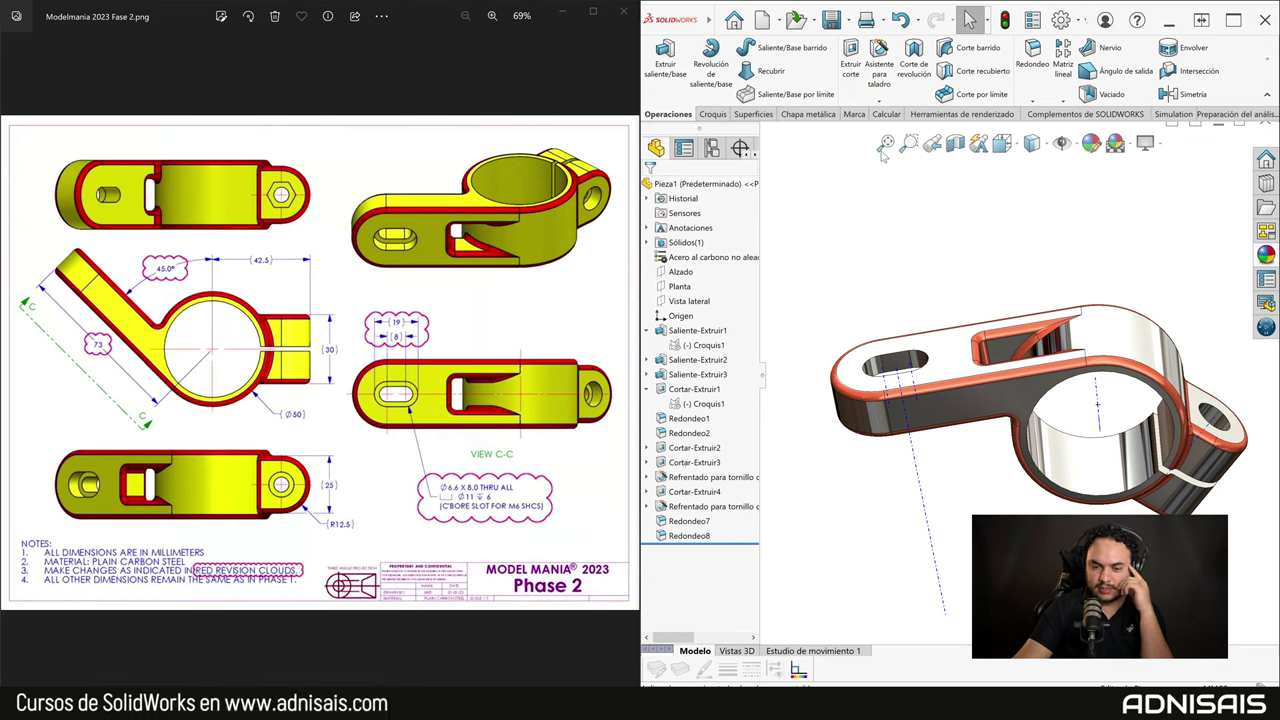
{"action": "left_click", "coordinate": [885, 113]}
{"action": "left_click", "coordinate": [796, 88]}
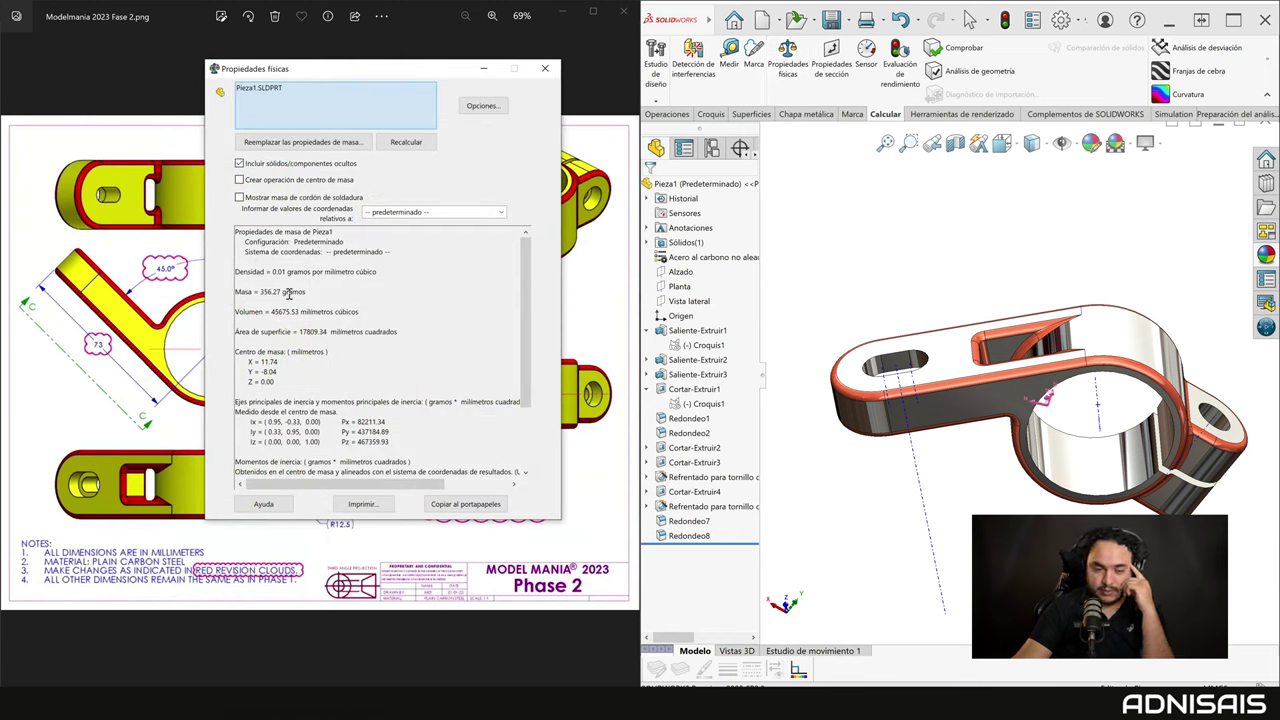
{"action": "left_click", "coordinate": [544, 68]}
{"action": "key", "text": "f"}
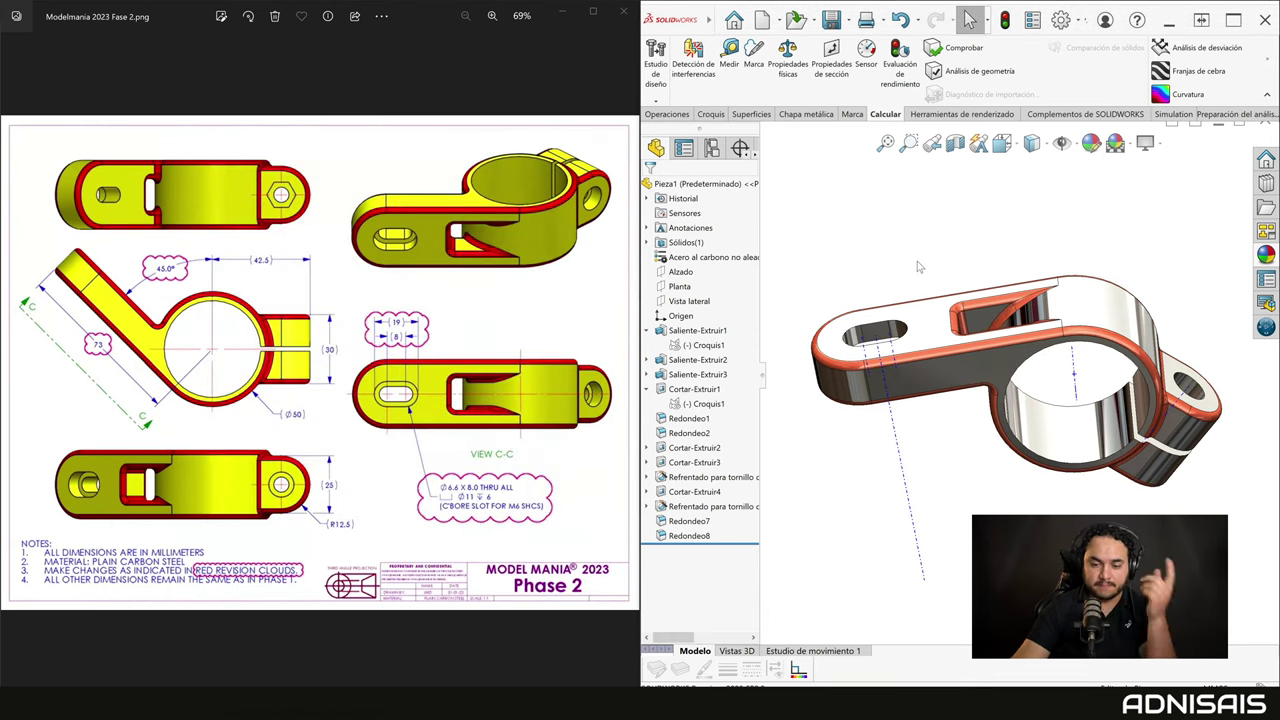